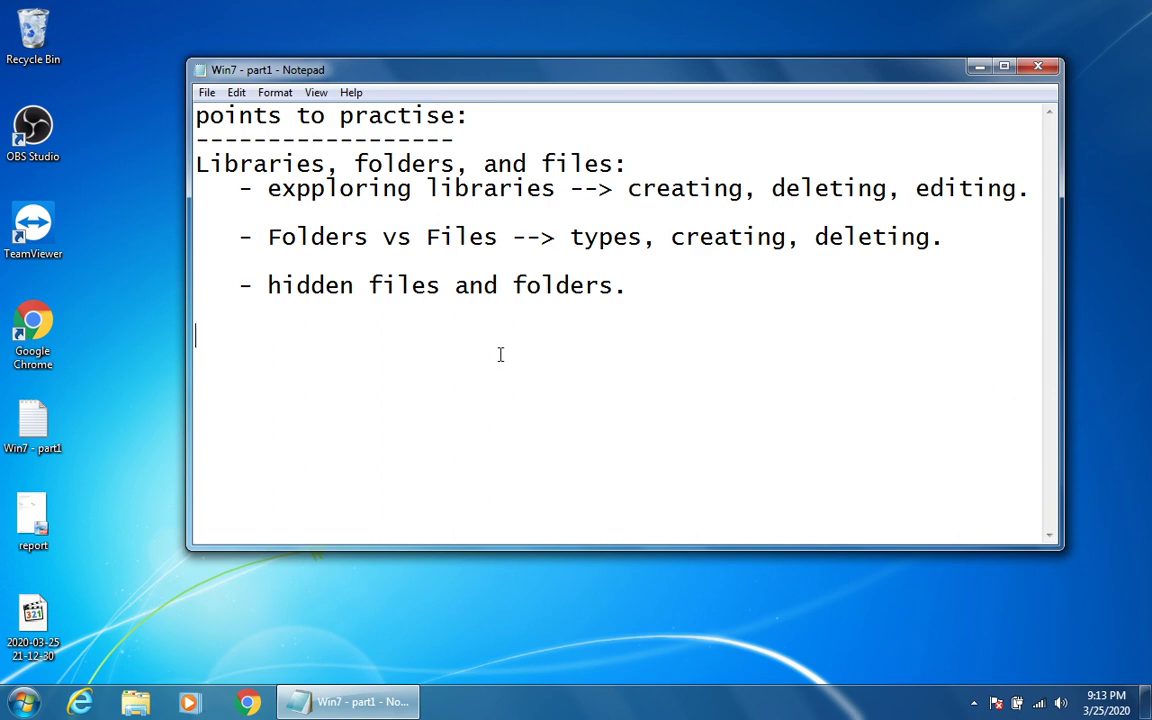
Highlight the practice points on libraries, folders and files in the Win7 - part1 notes.
drag(627, 287, 185, 188)
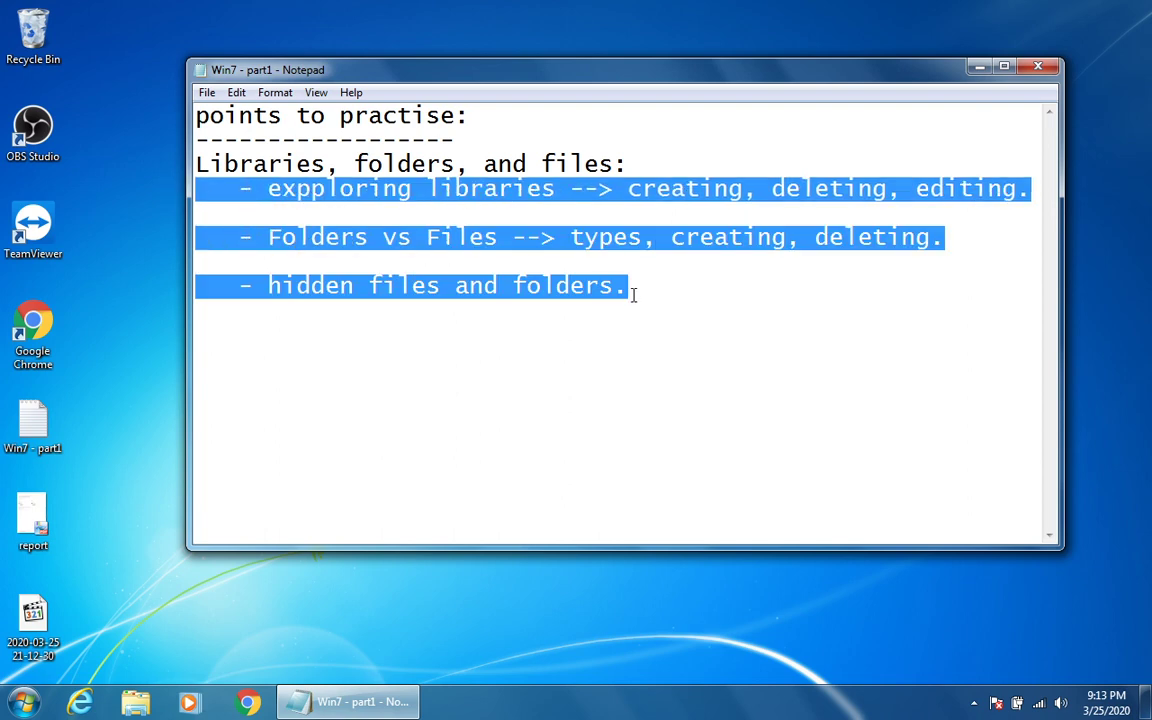
click(631, 292)
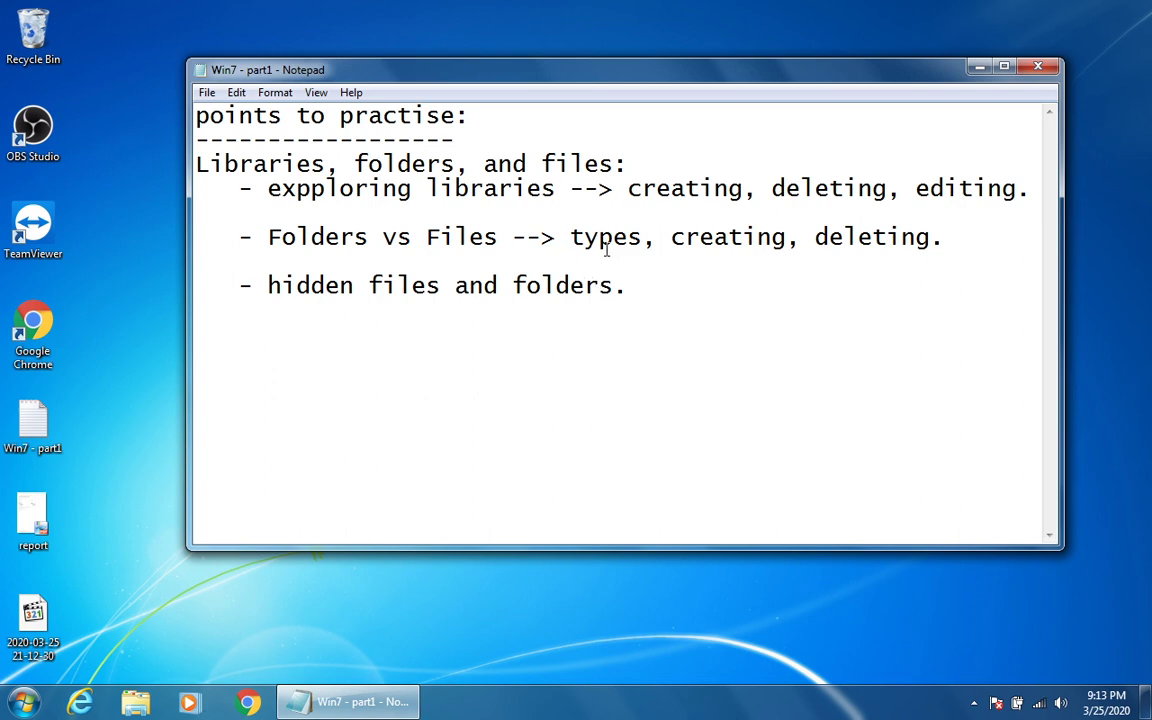
drag(636, 283, 180, 195)
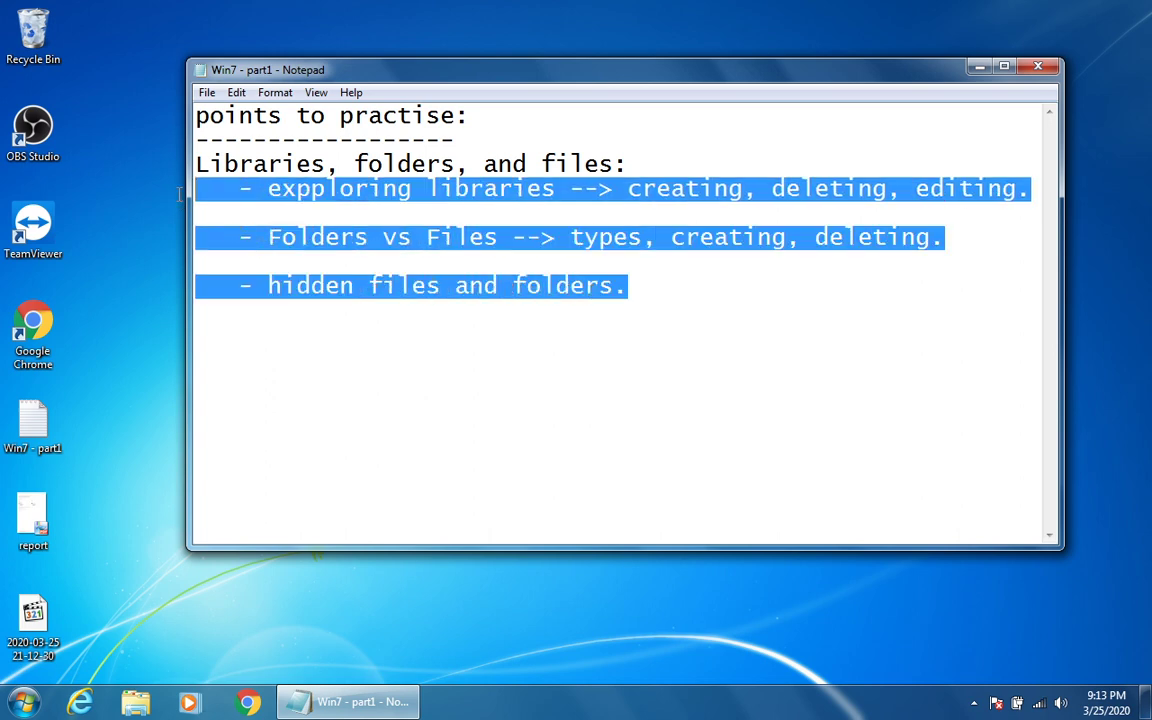
drag(640, 288, 186, 198)
click(653, 315)
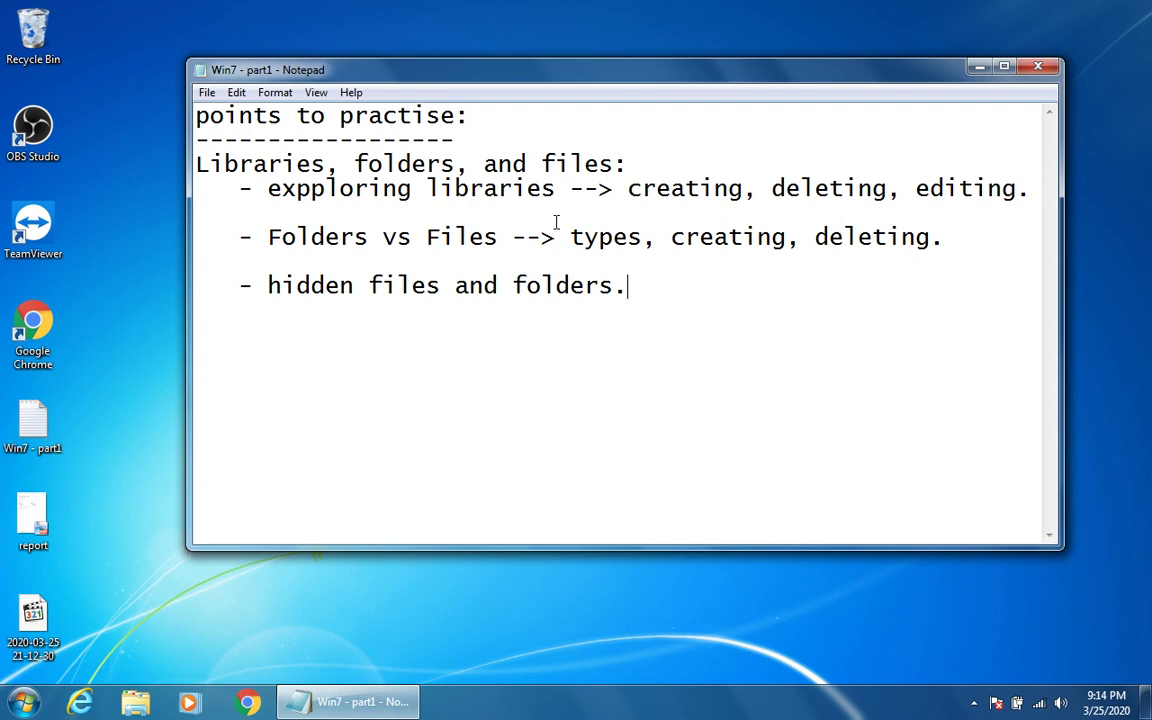
double_click(403, 166)
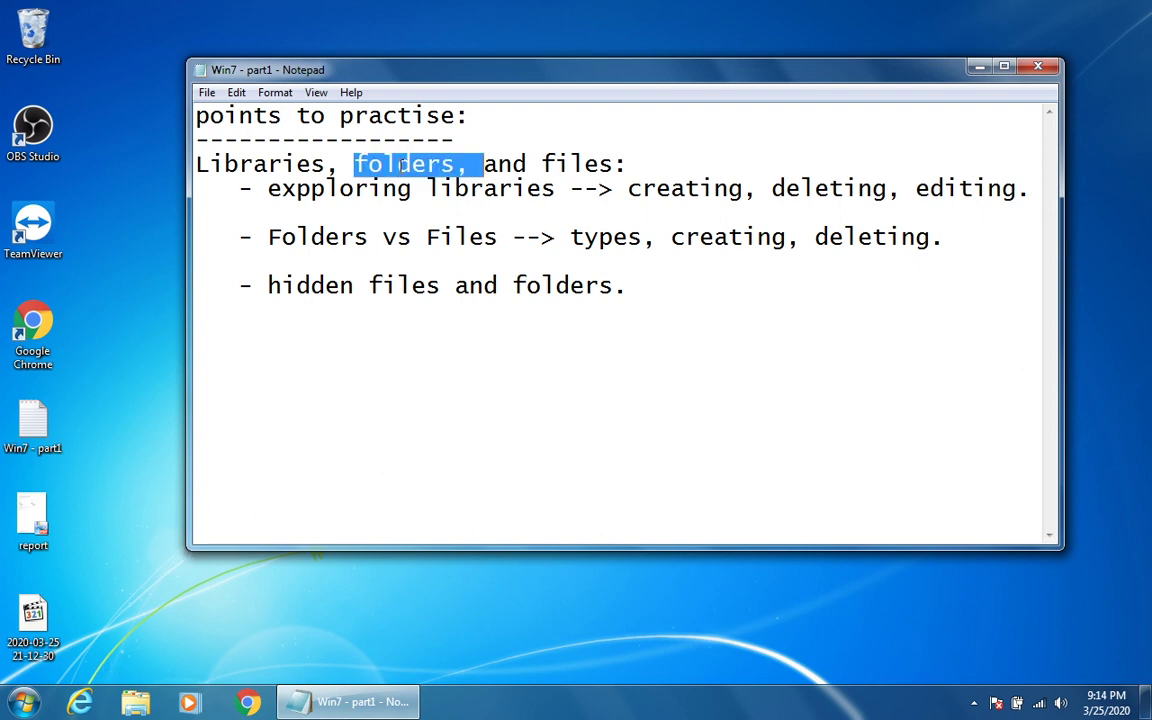
double_click(560, 165)
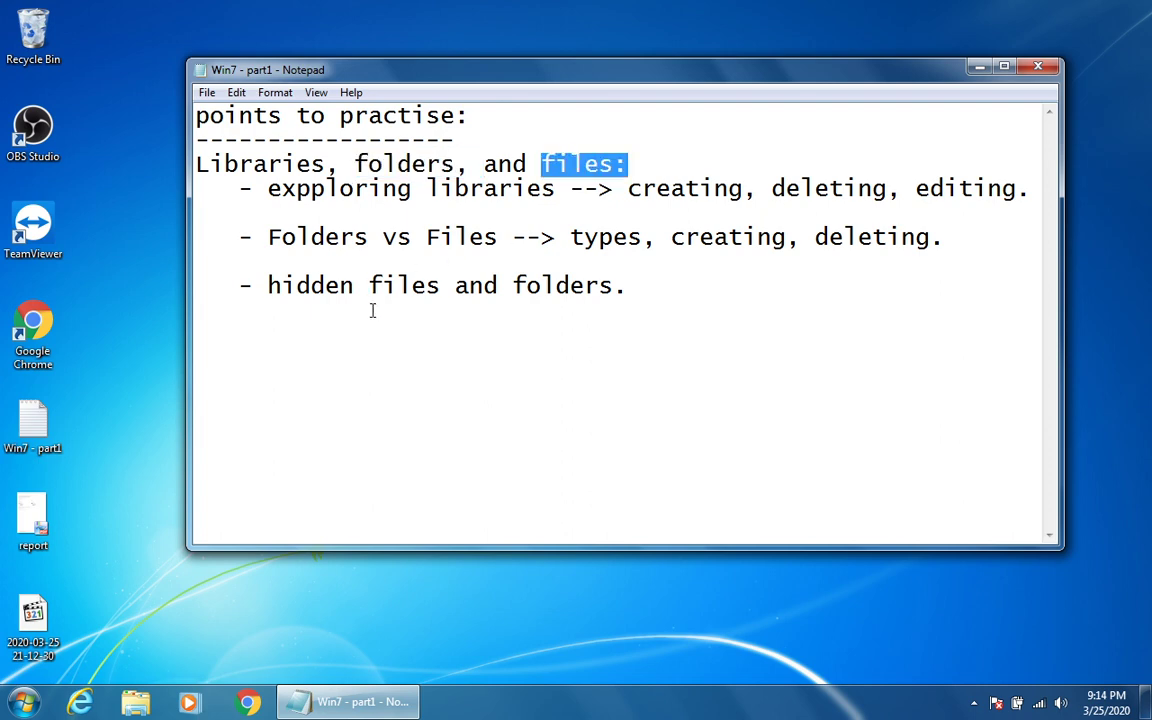
Open the Libraries window in Windows Explorer and highlight the Documents, Music, Pictures and Videos libraries.
click(138, 704)
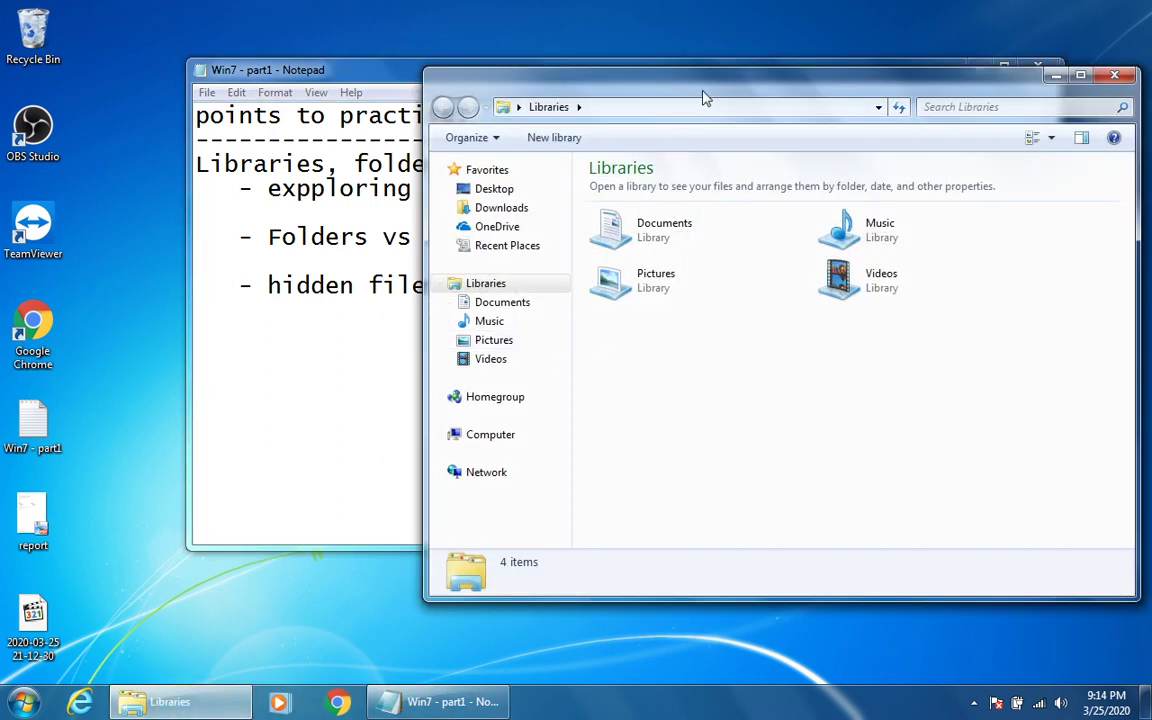
drag(722, 92, 714, 45)
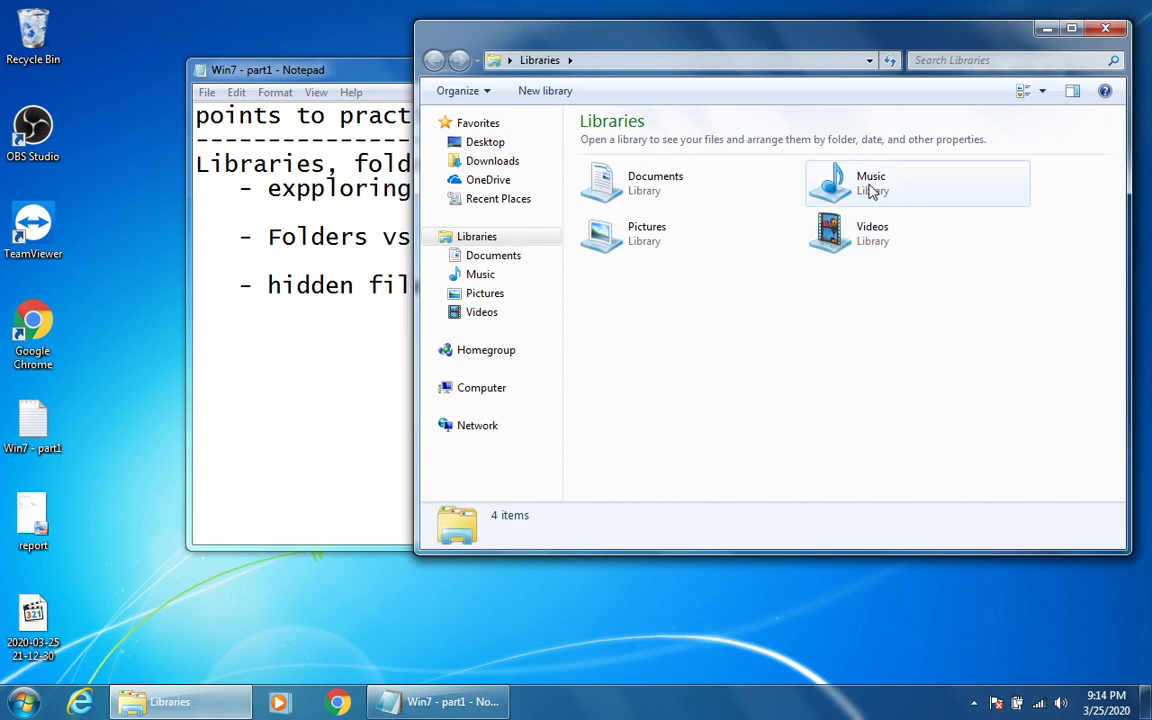
drag(923, 286, 545, 165)
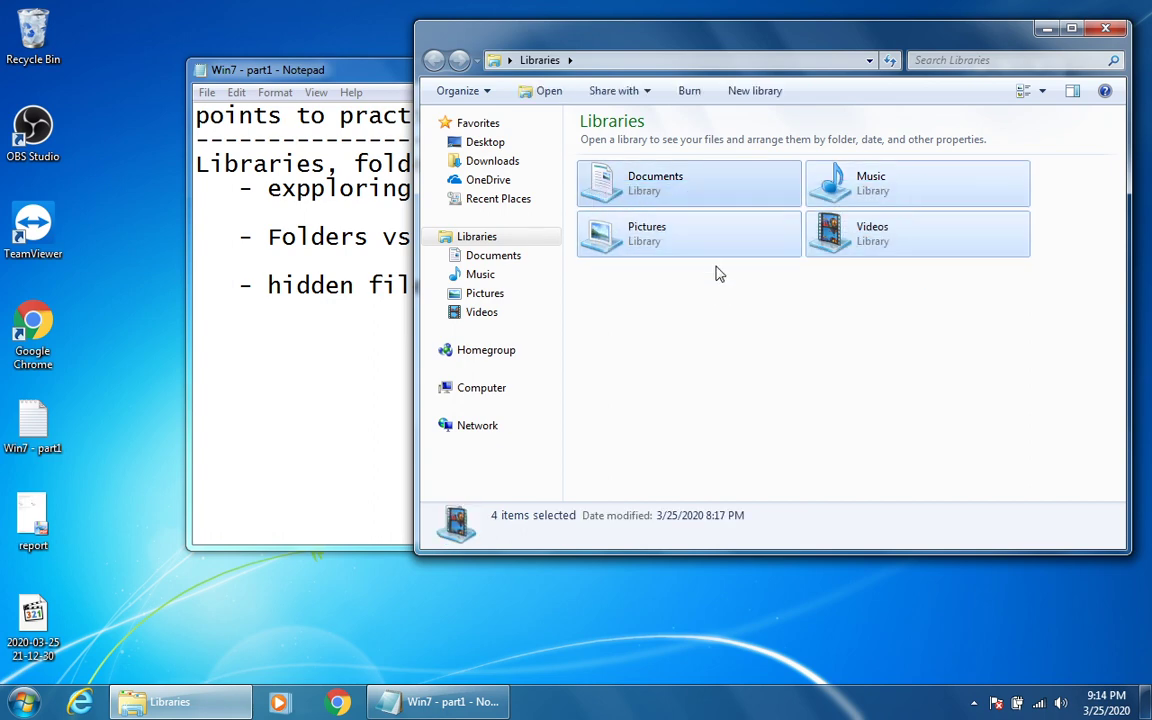
click(914, 304)
drag(935, 295, 614, 194)
drag(808, 42, 779, 97)
right_click(648, 290)
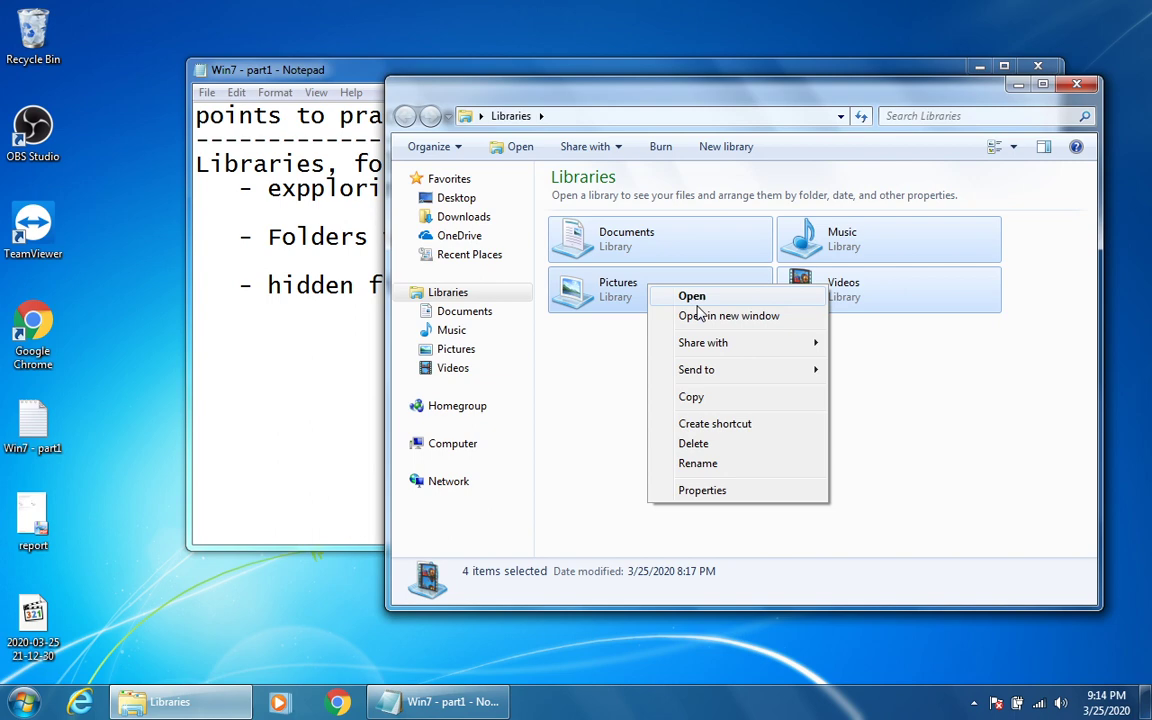
click(609, 396)
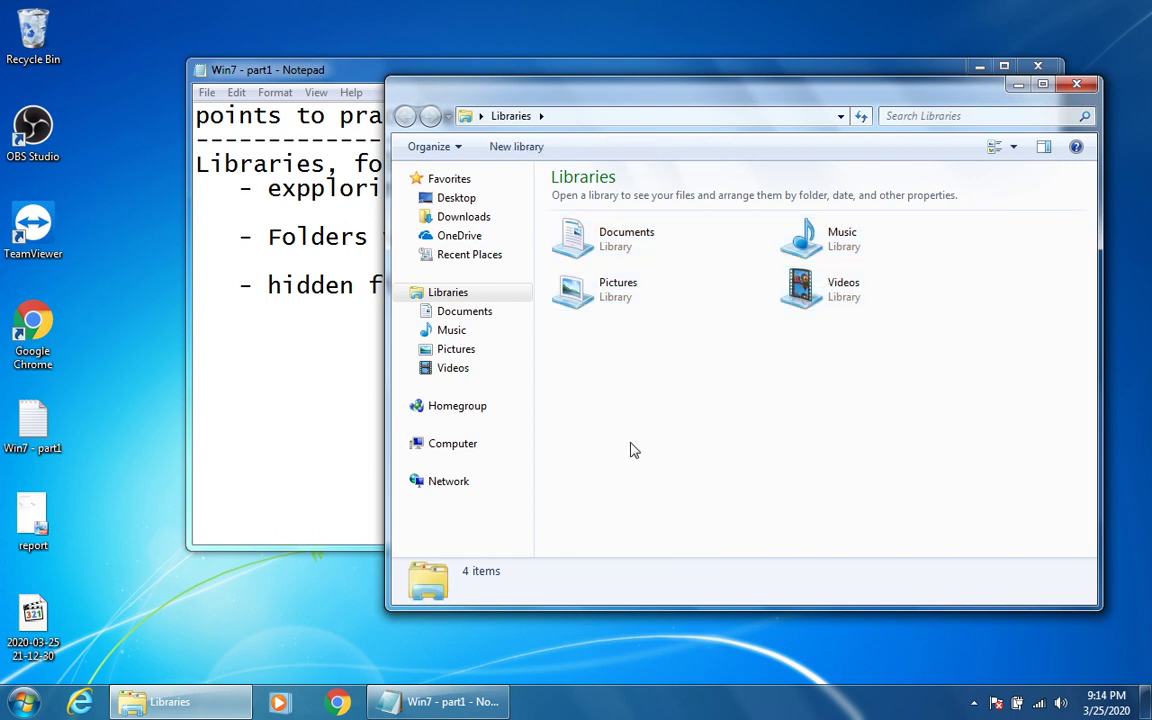
View the drives under Computer, return to Libraries, and close and reopen the Explorer window.
click(450, 445)
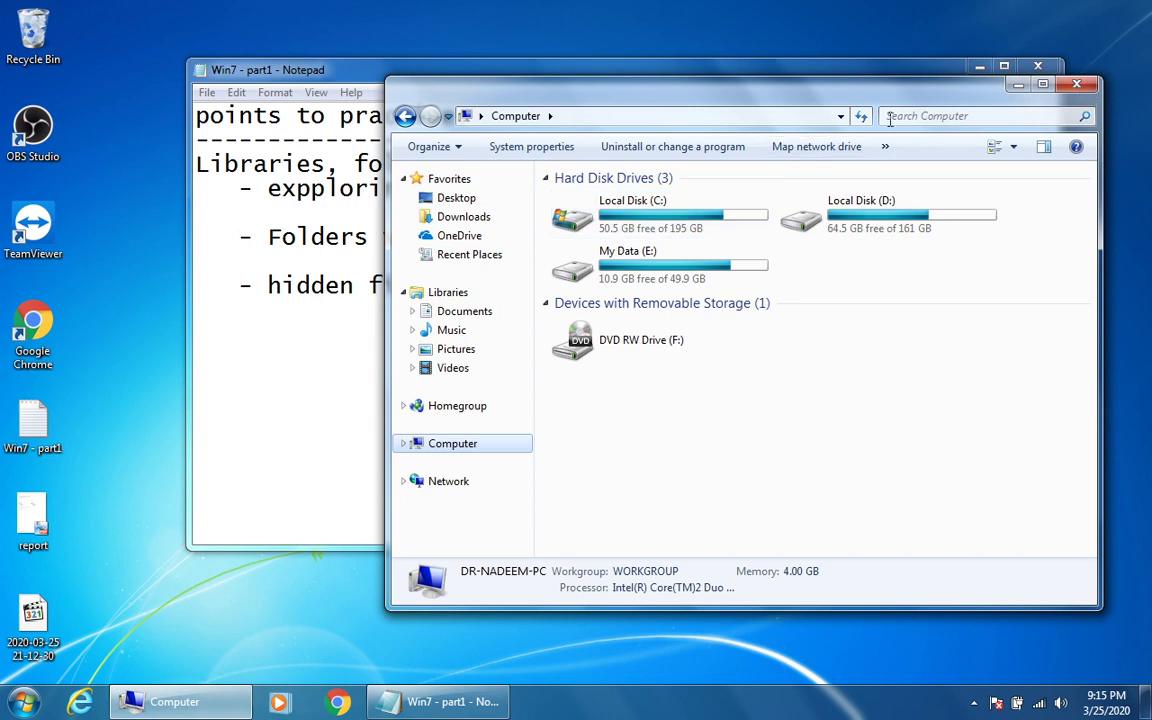
click(404, 116)
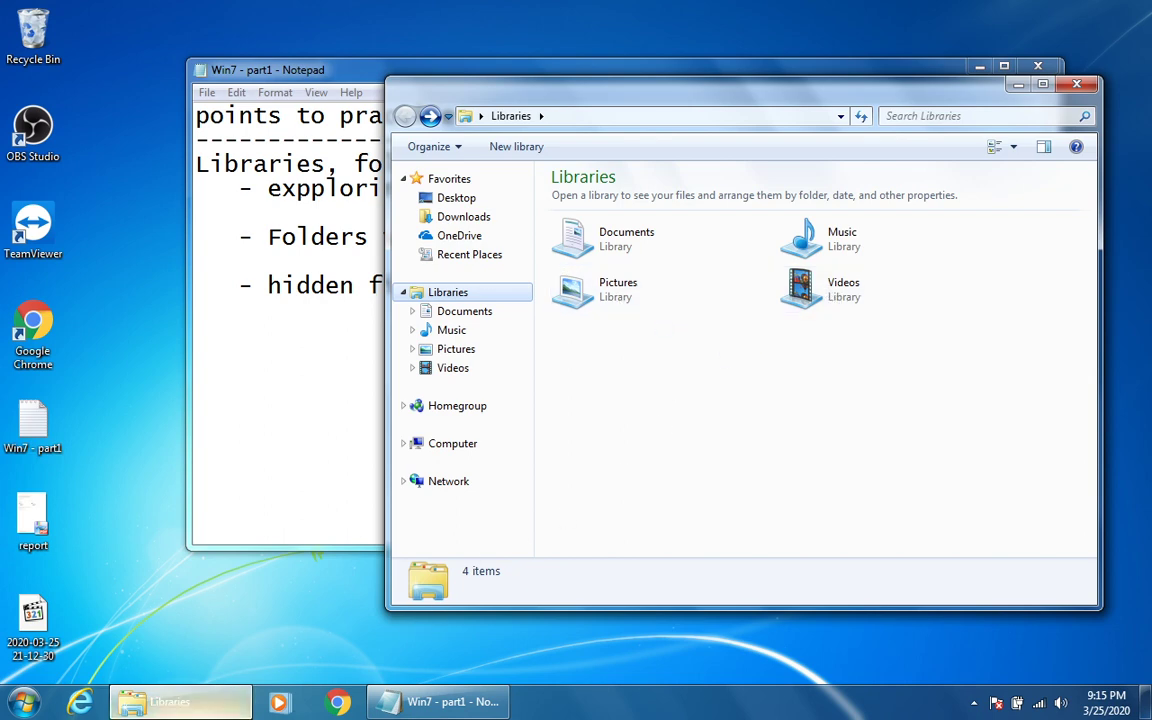
click(1076, 84)
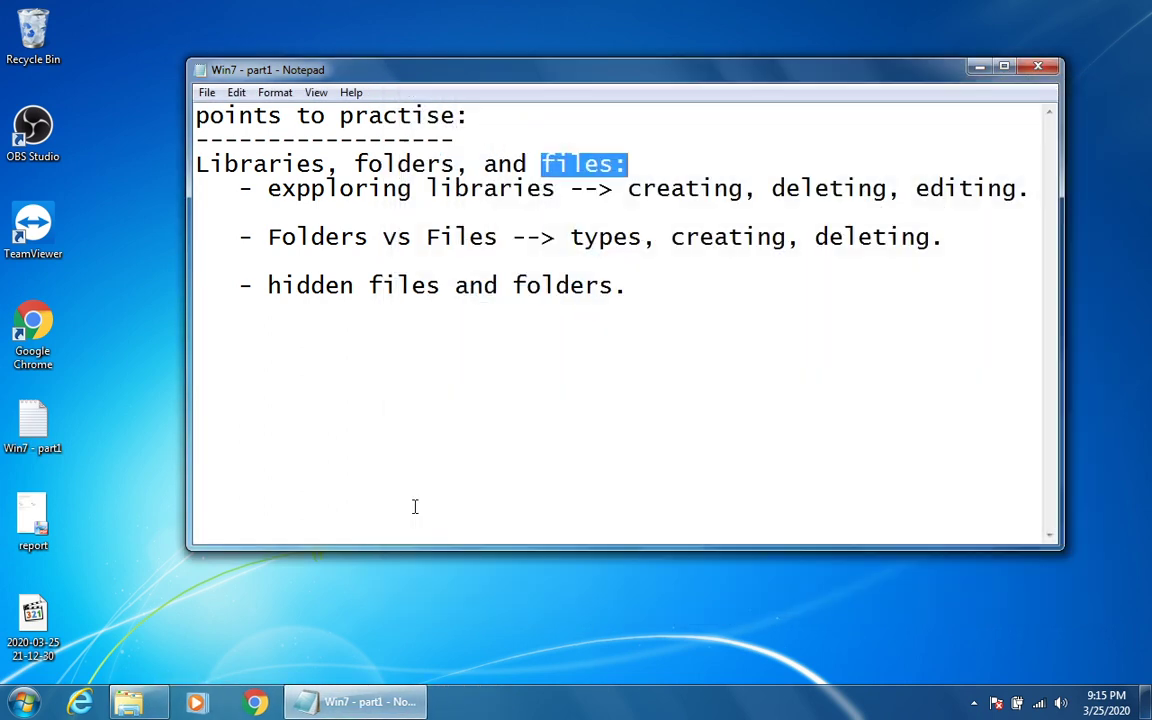
click(127, 702)
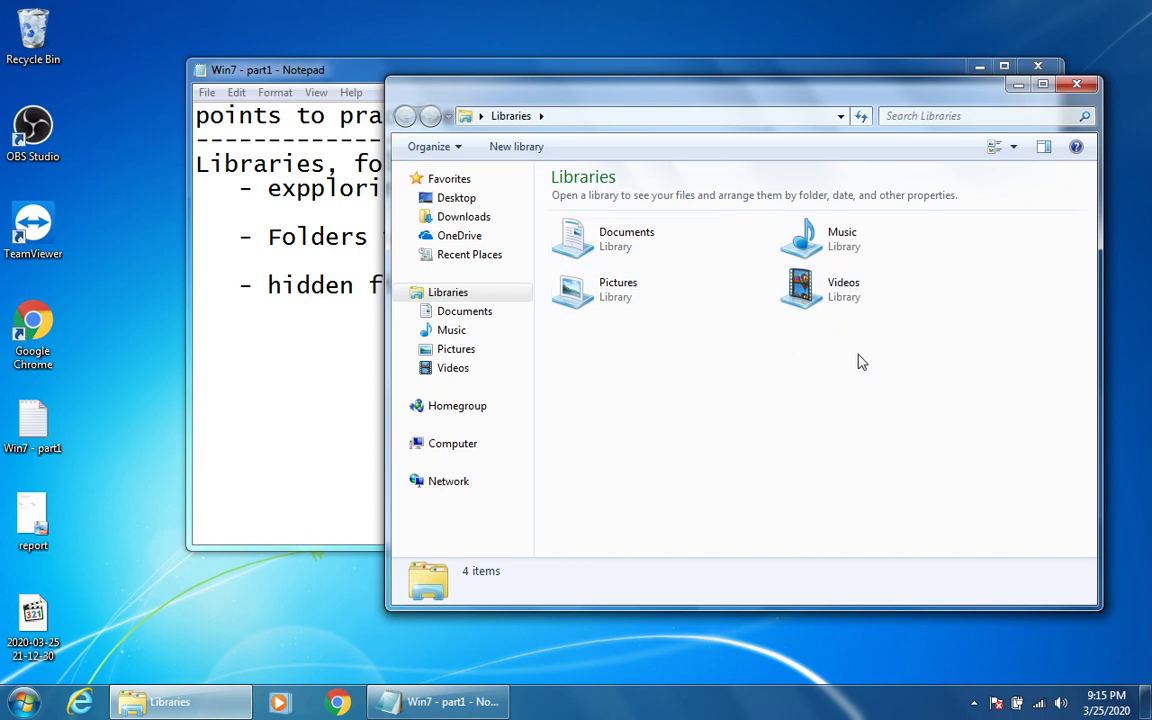
Open the Documents library and check its EndNote folder.
drag(886, 348, 576, 236)
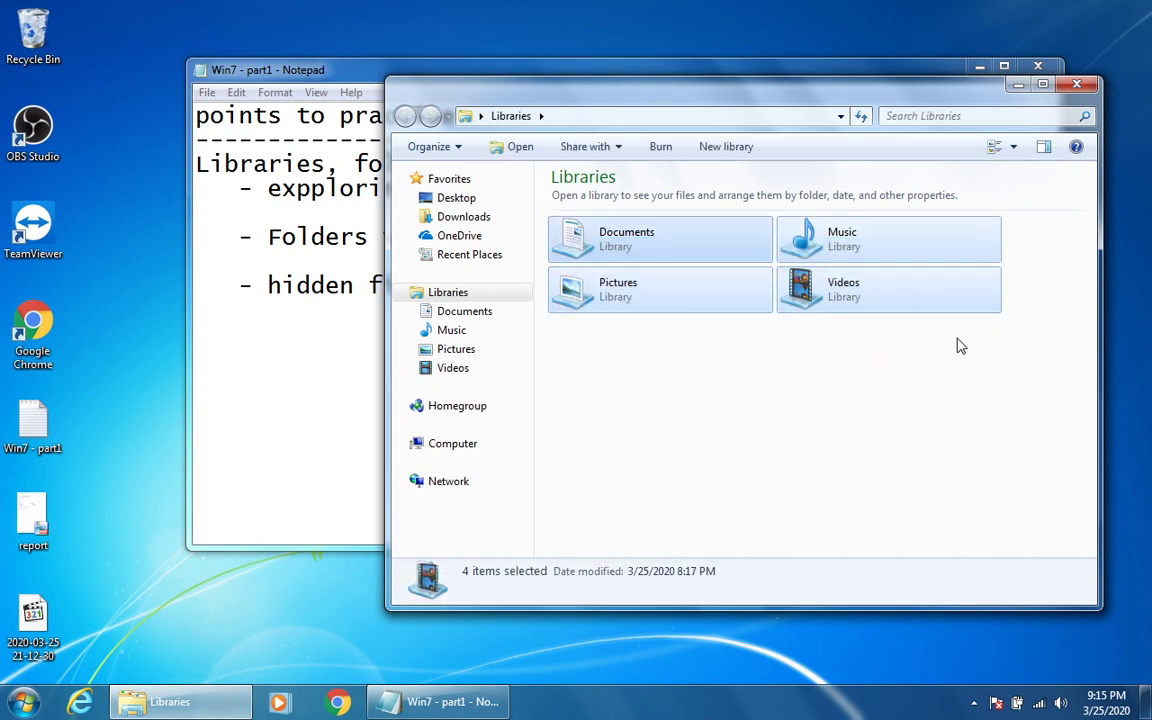
double_click(620, 248)
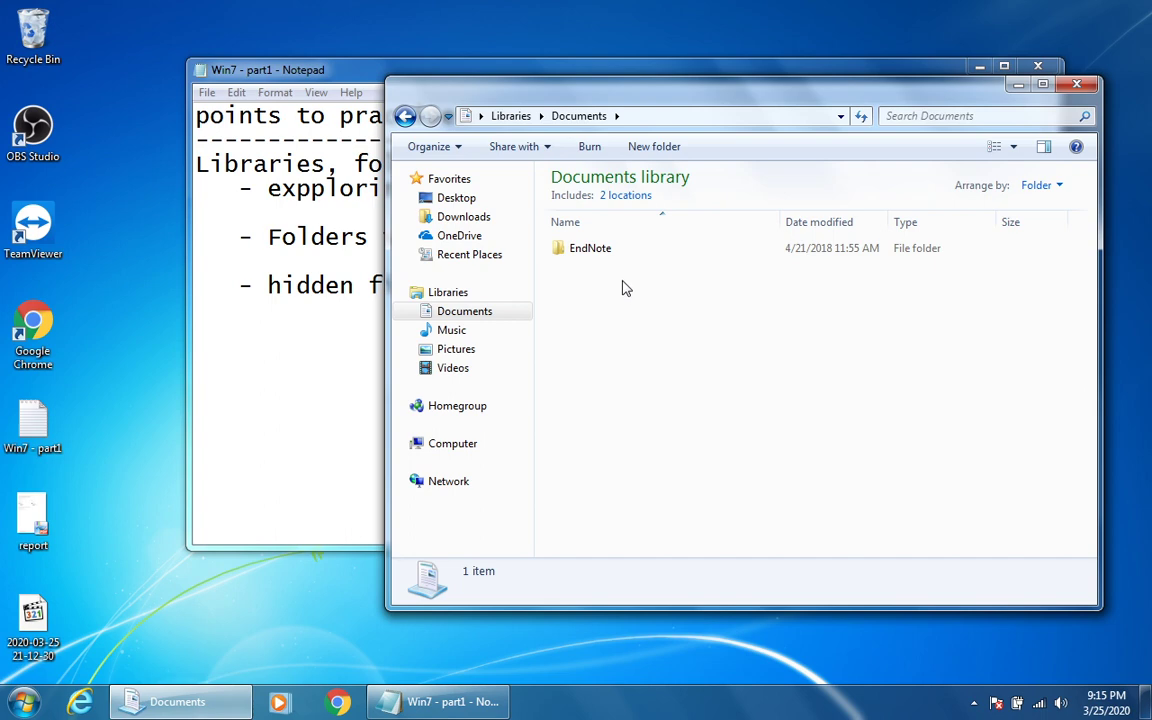
double_click(610, 252)
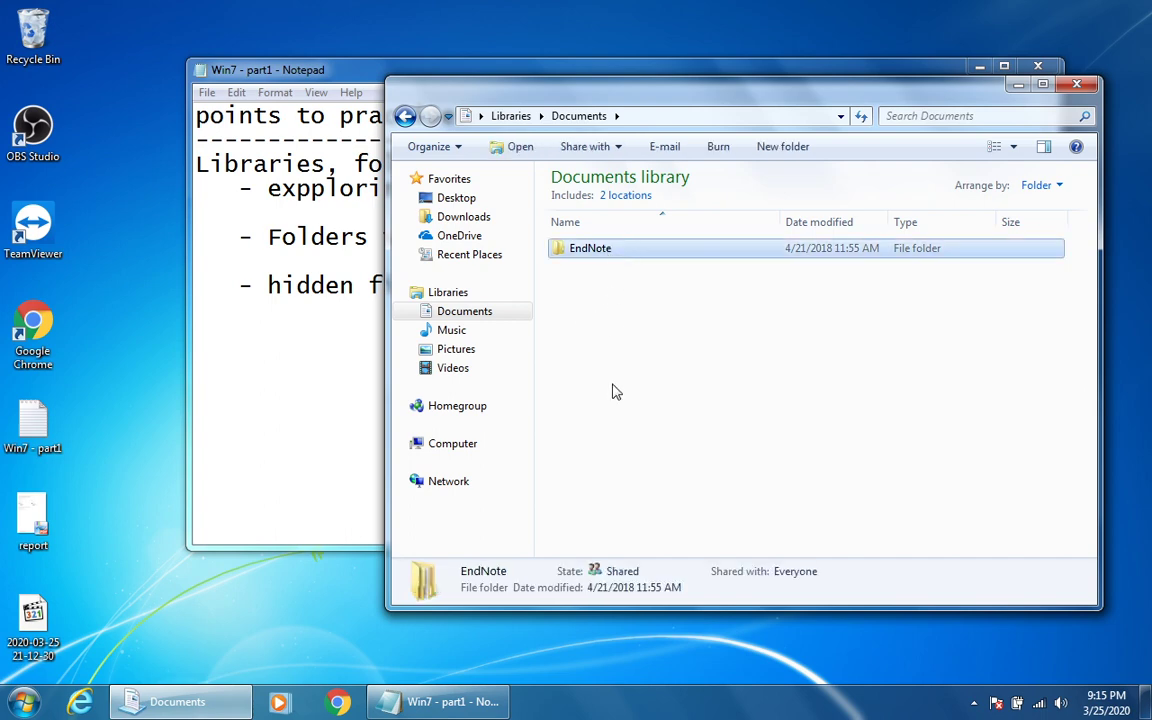
click(640, 316)
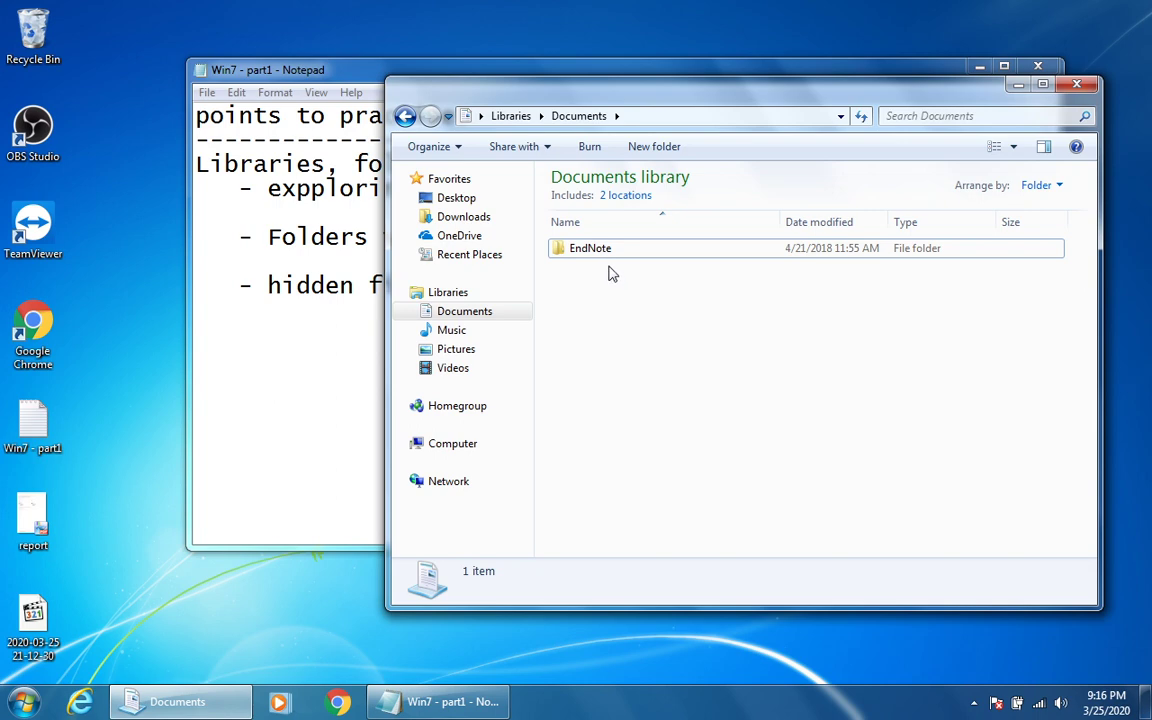
Return to Libraries and open the Sample Music folder in the Music library.
key(BackSpace)
double_click(825, 242)
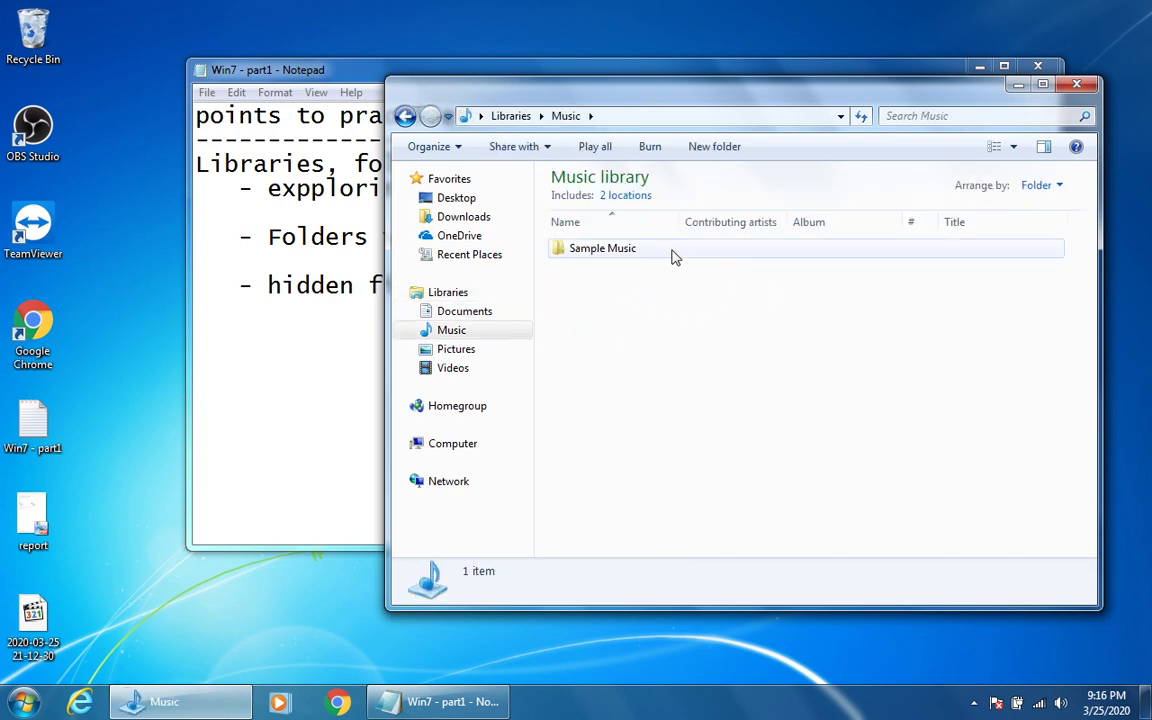
double_click(601, 250)
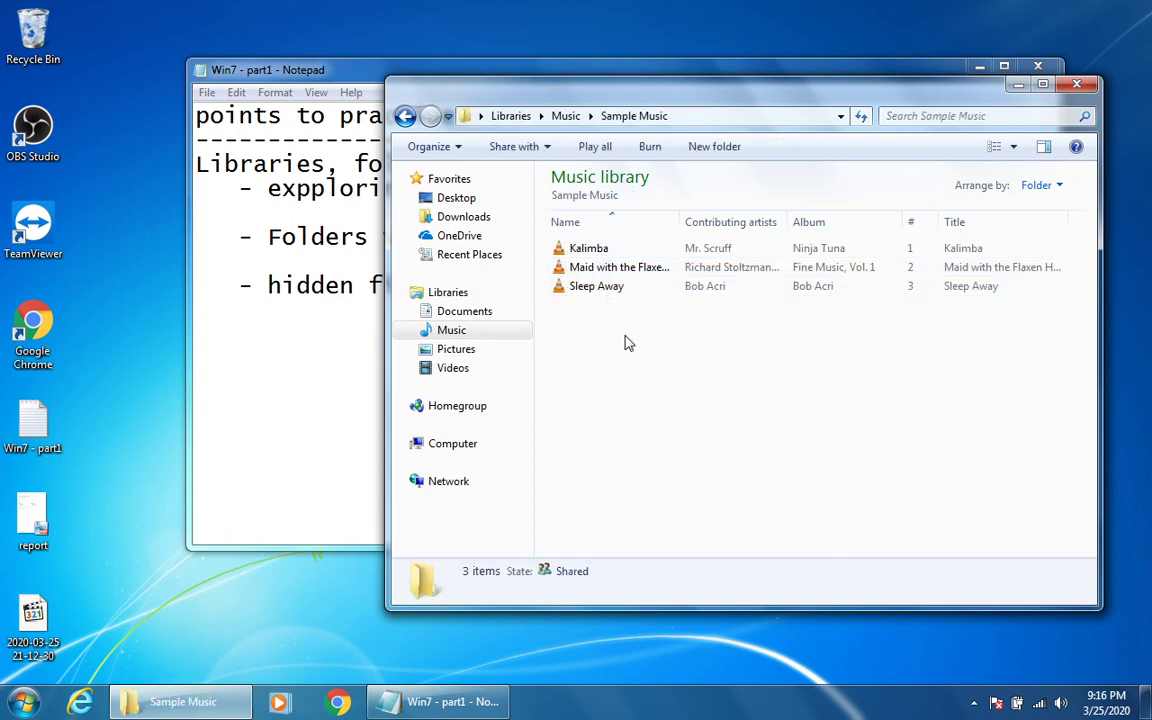
Check the default program choices for Maid with the Flaxen Hair.mp3, browse Program Files, and close both dialogs.
click(590, 270)
right_click(594, 269)
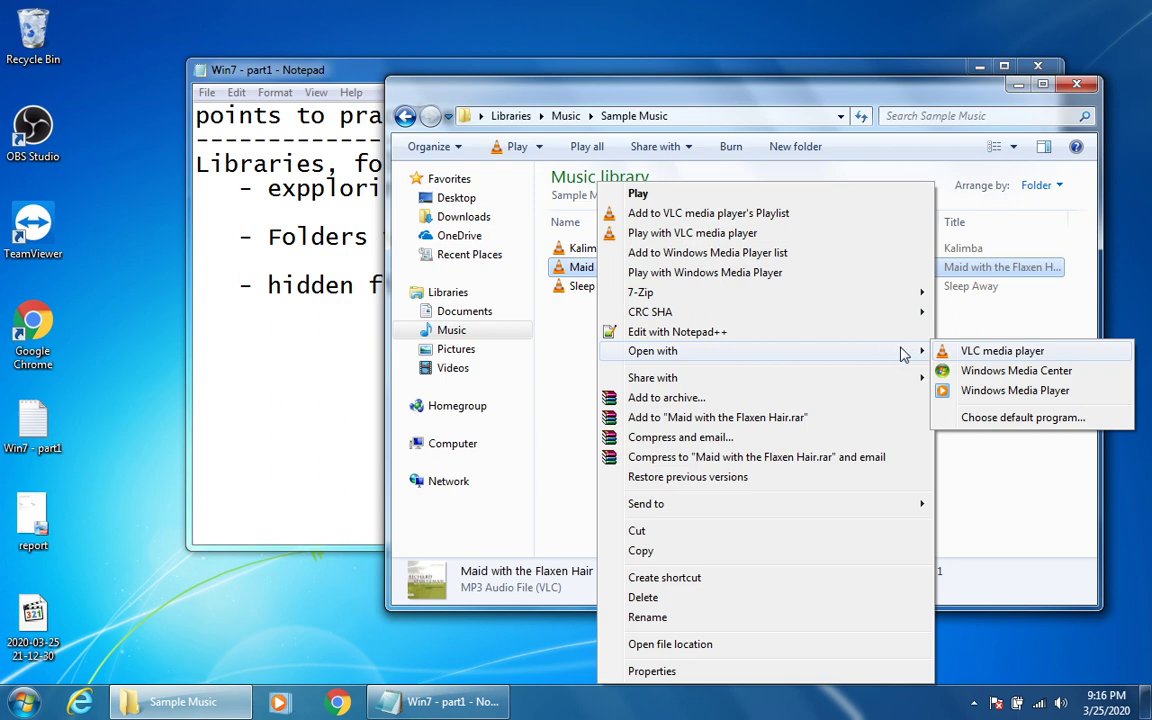
mouse_move(848, 360)
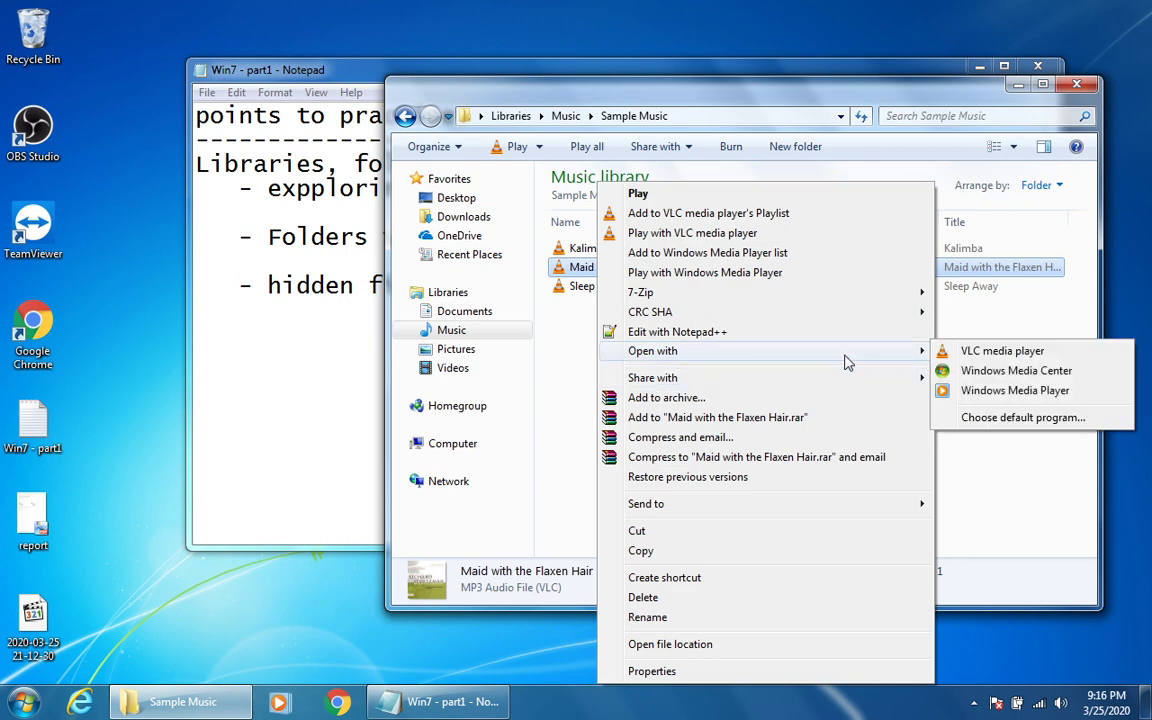
click(967, 420)
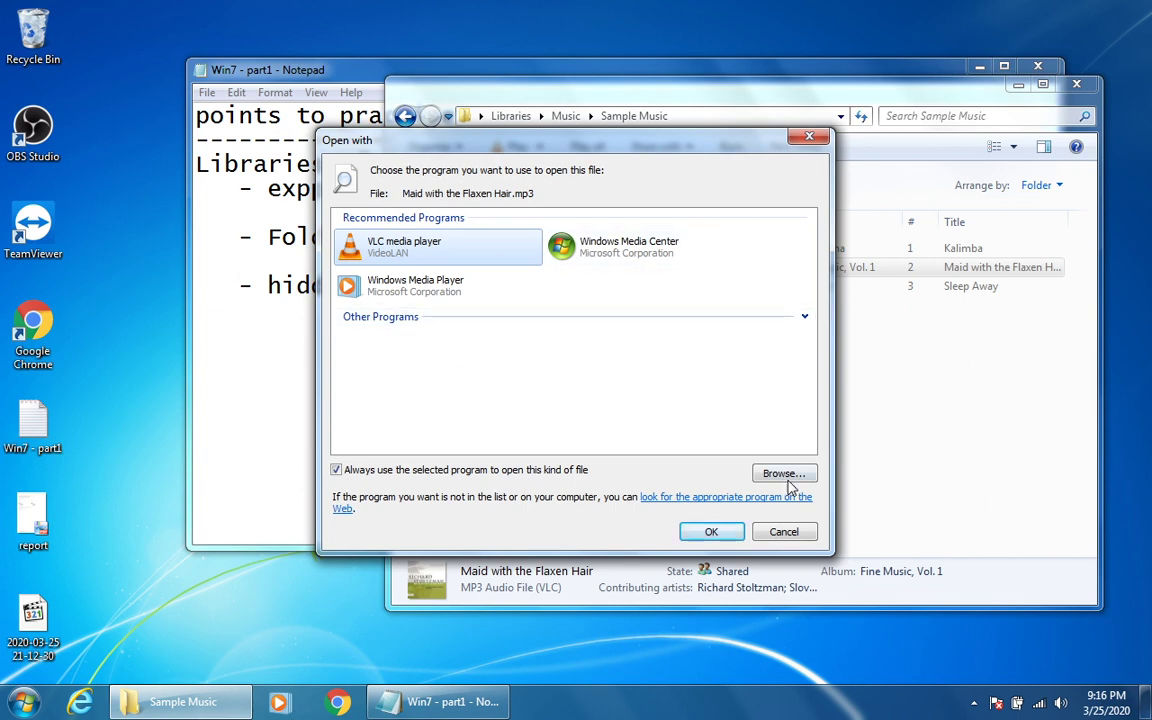
click(789, 482)
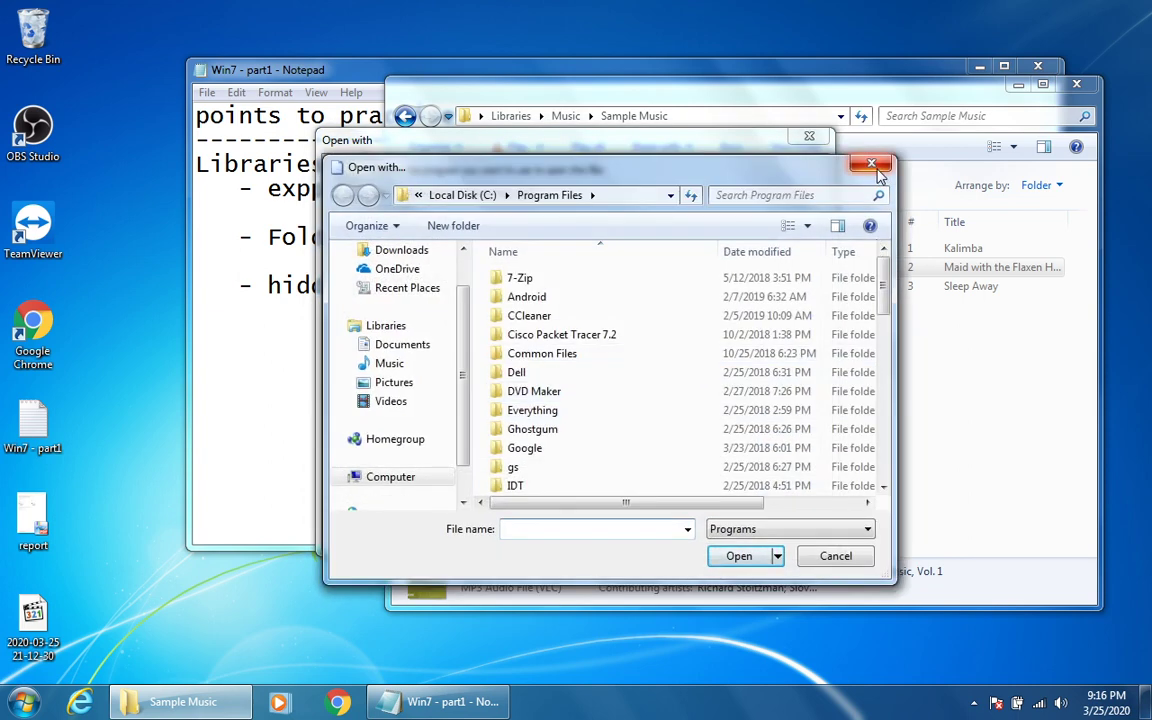
click(871, 164)
click(809, 137)
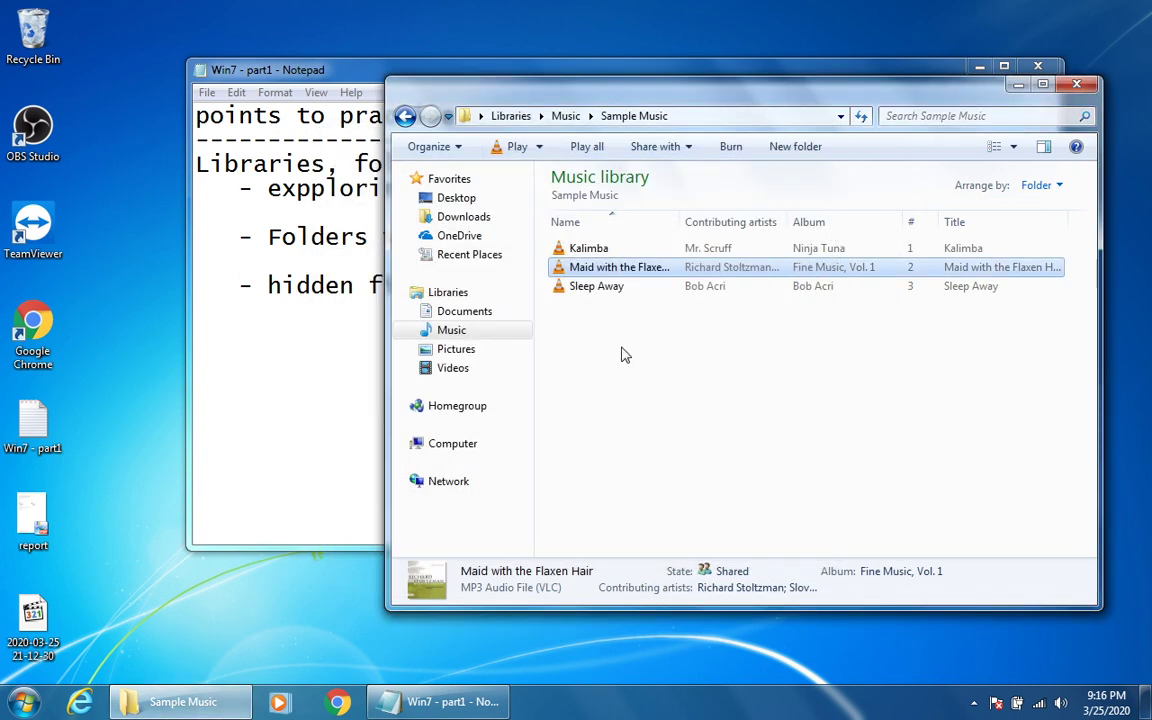
mouse_move(598, 273)
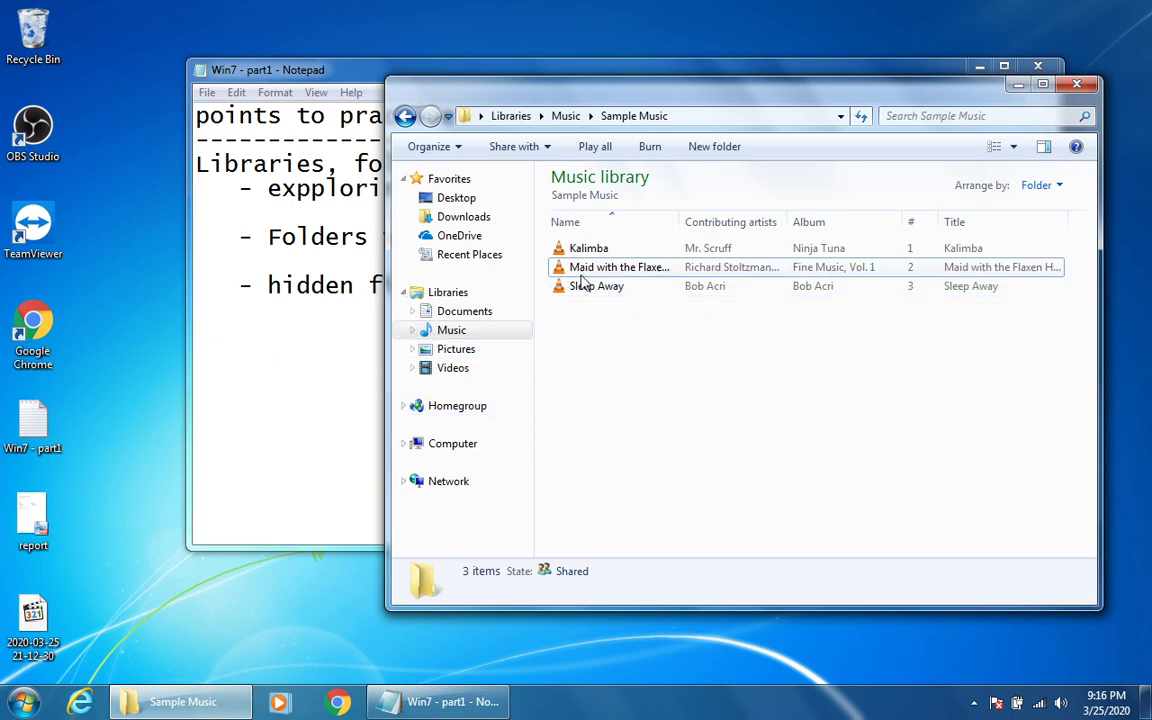
right_click(585, 270)
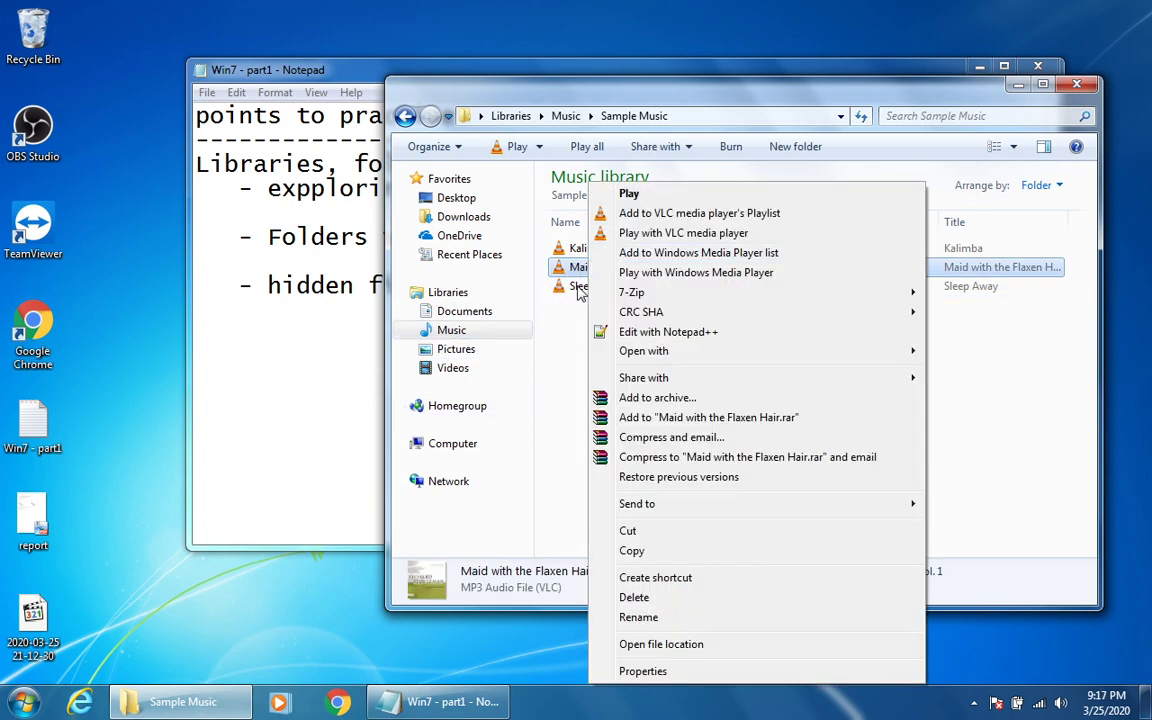
click(566, 333)
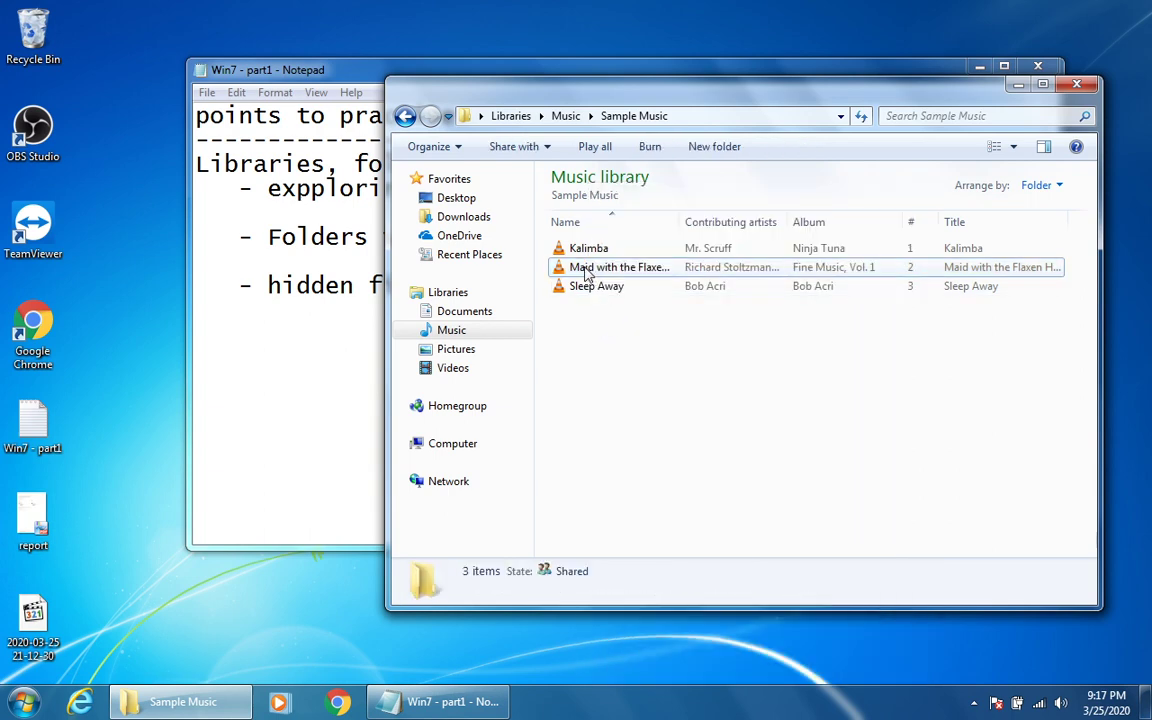
Open the default program choices for Maid with the Flaxen Hair.mp3 and browse for another program.
mouse_move(585, 272)
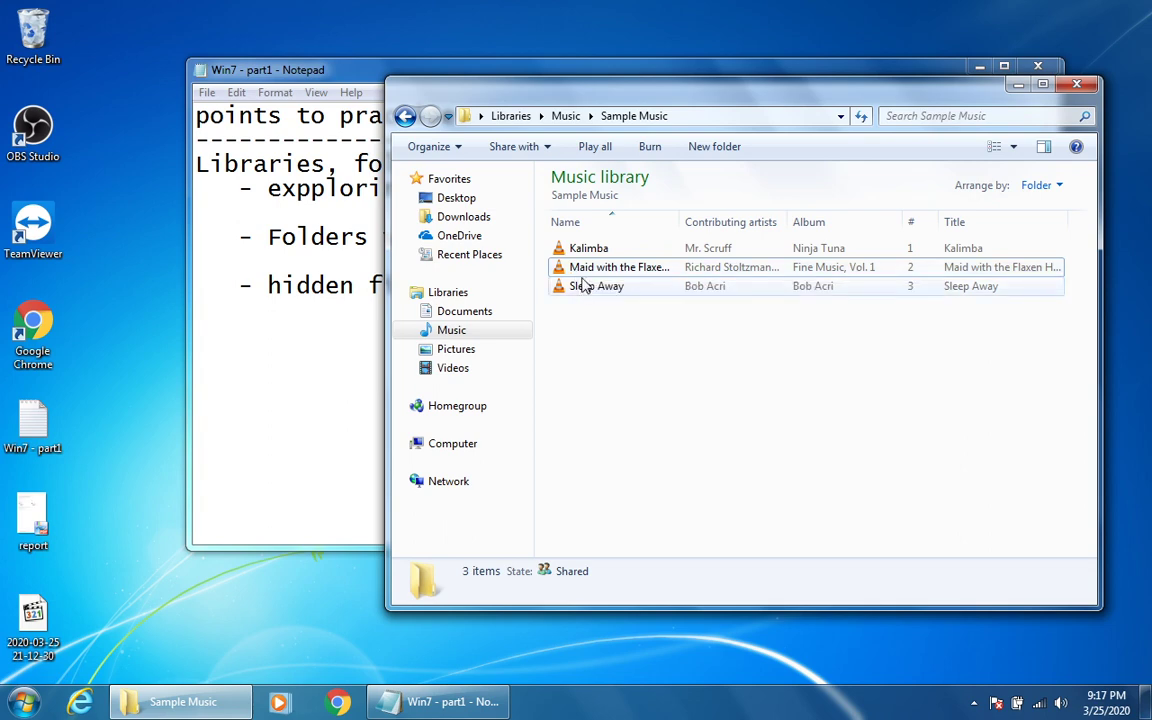
right_click(584, 272)
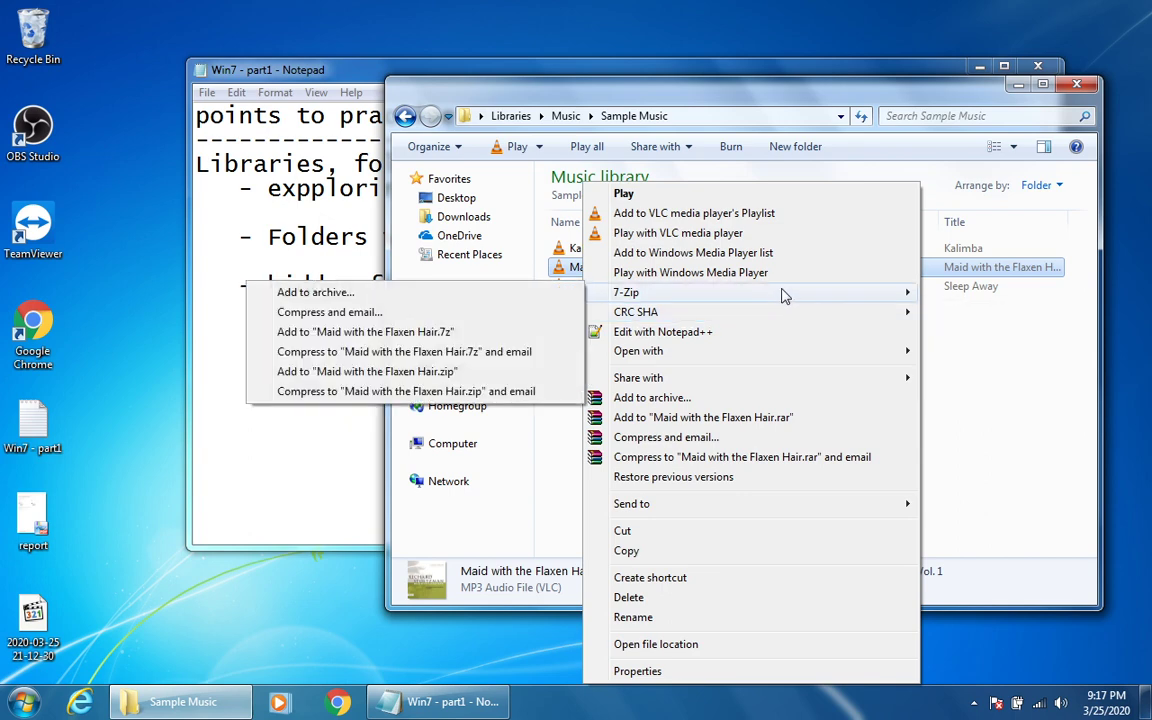
mouse_move(694, 355)
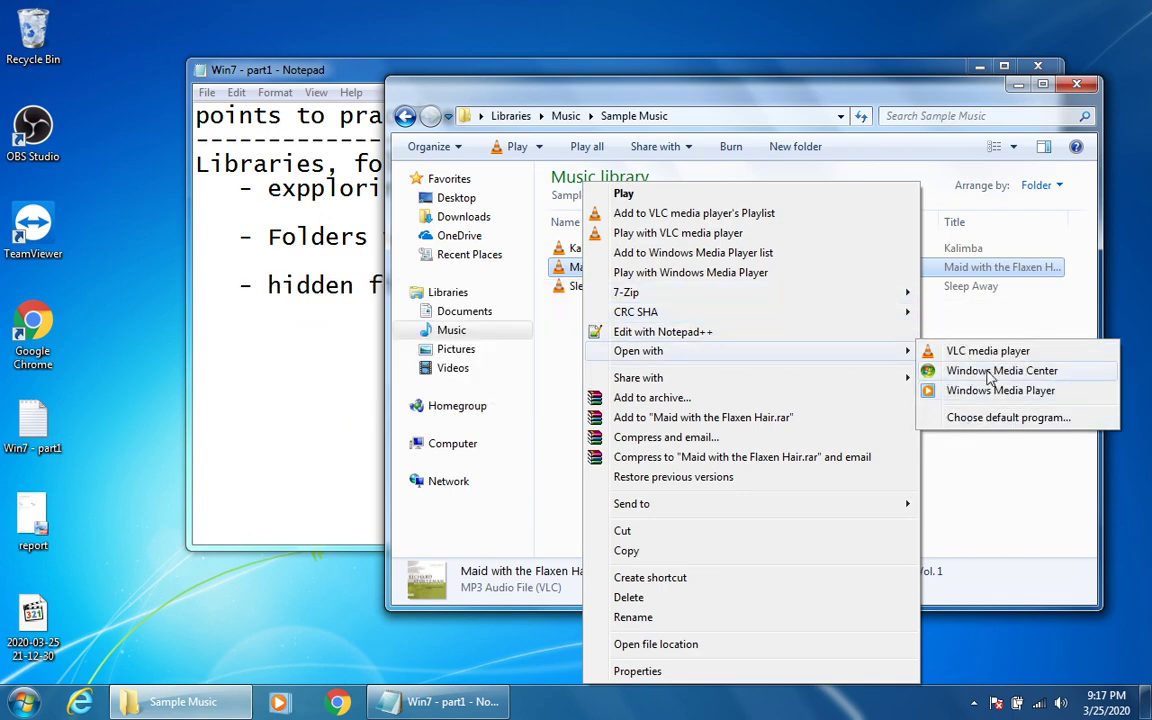
click(979, 418)
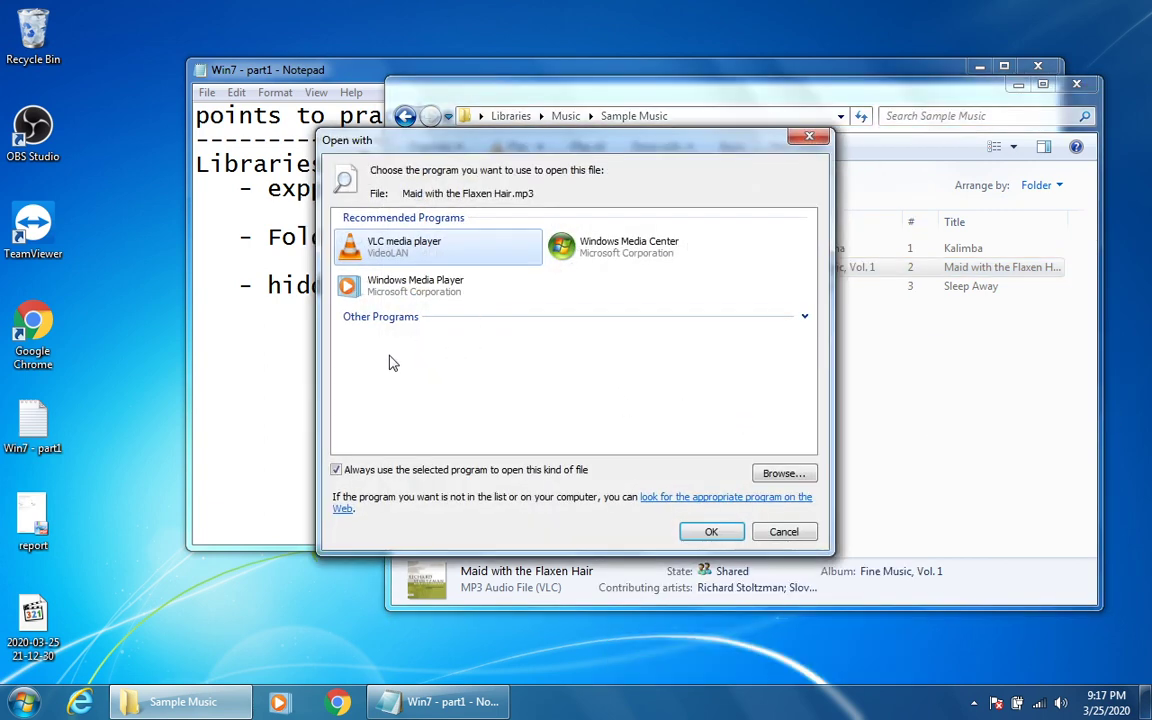
click(786, 474)
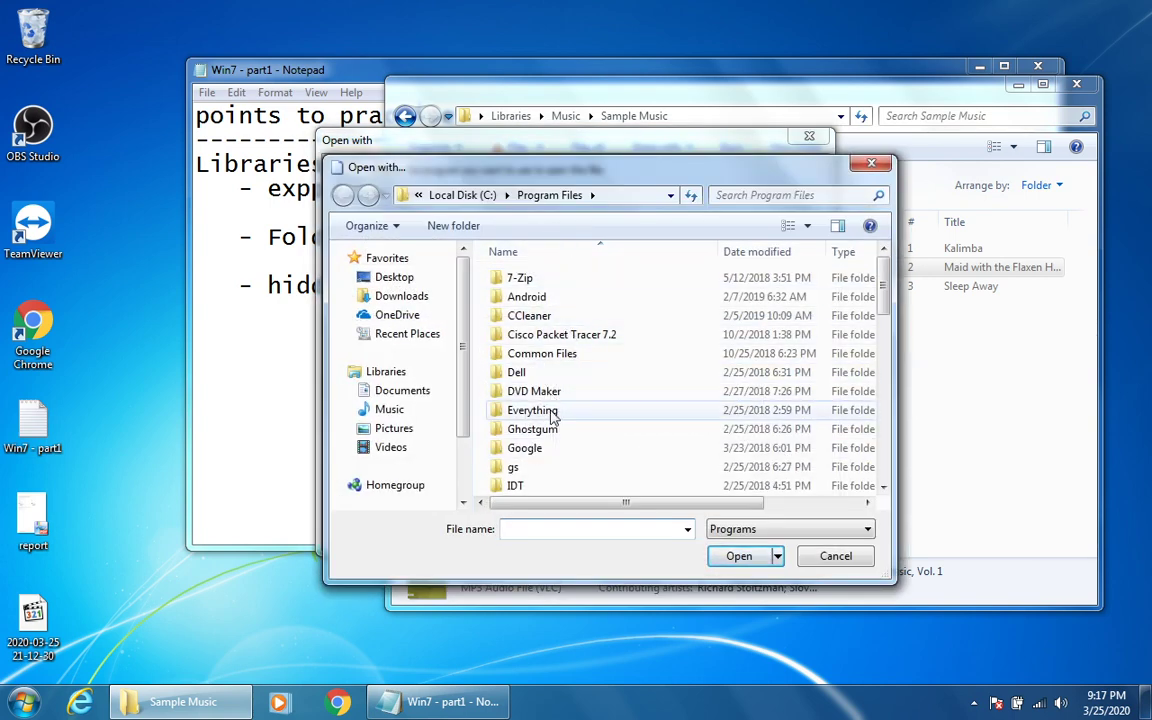
Choose mpc-hc64 from the MPC-HC folder in Program Files and open the MP3 with it.
scroll(560, 430, down, 4)
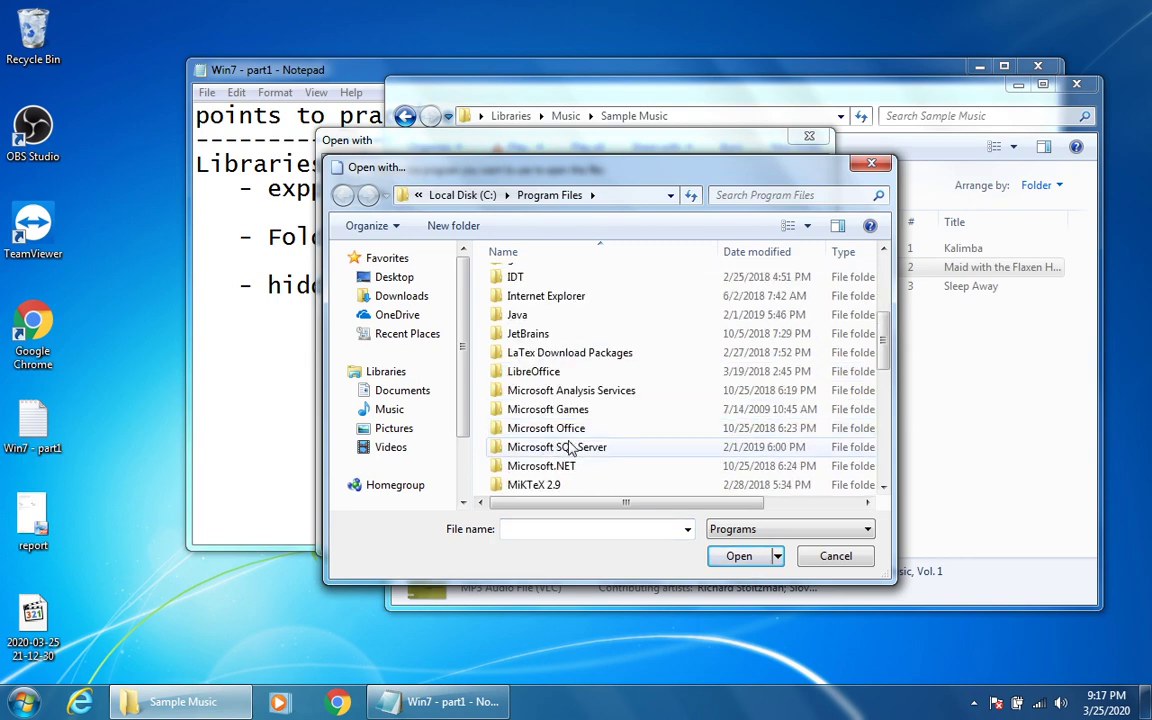
scroll(590, 420, down, 3)
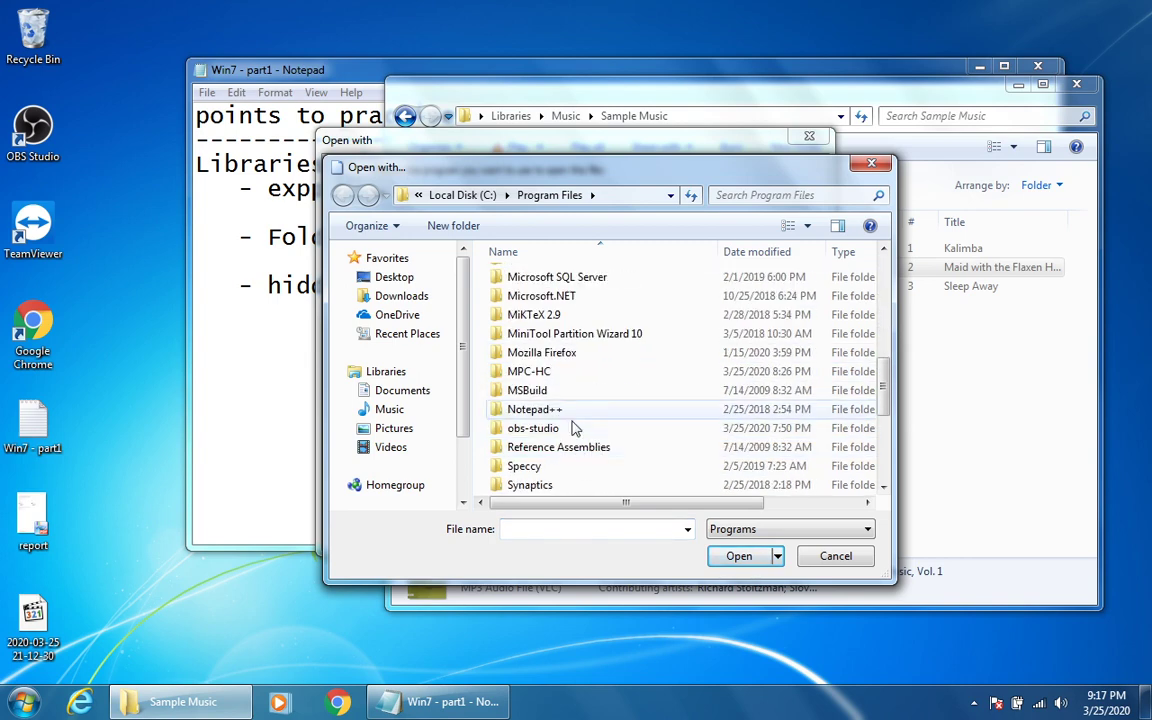
double_click(546, 377)
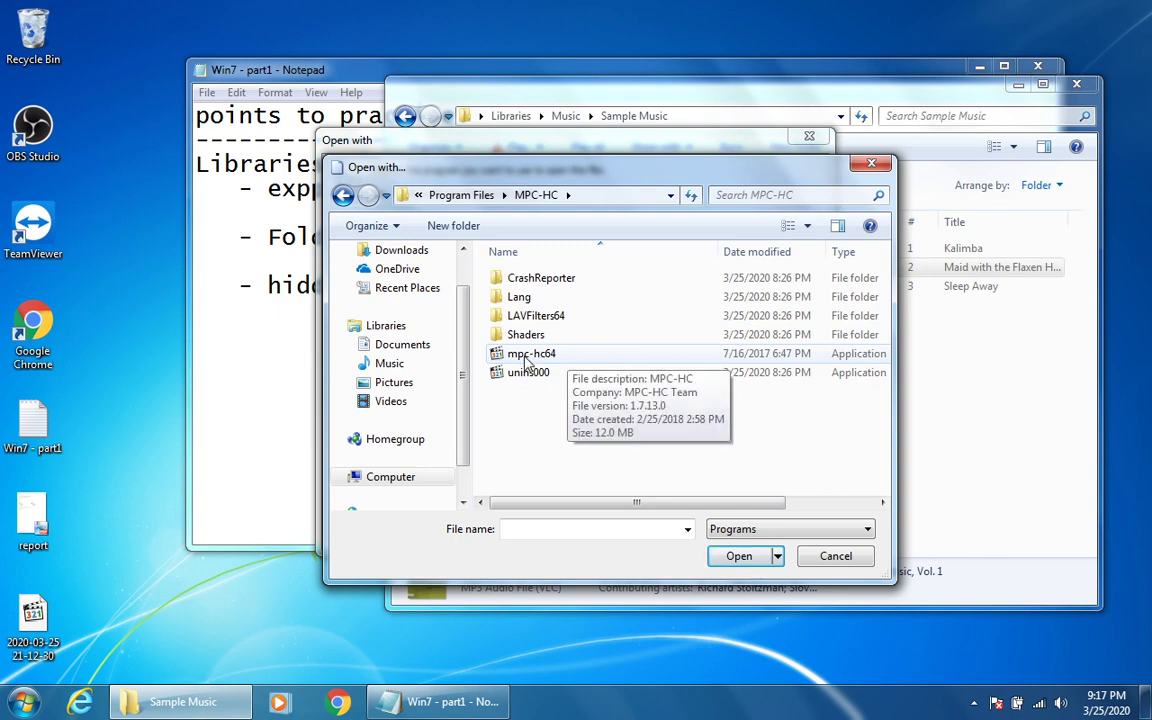
drag(527, 362, 548, 336)
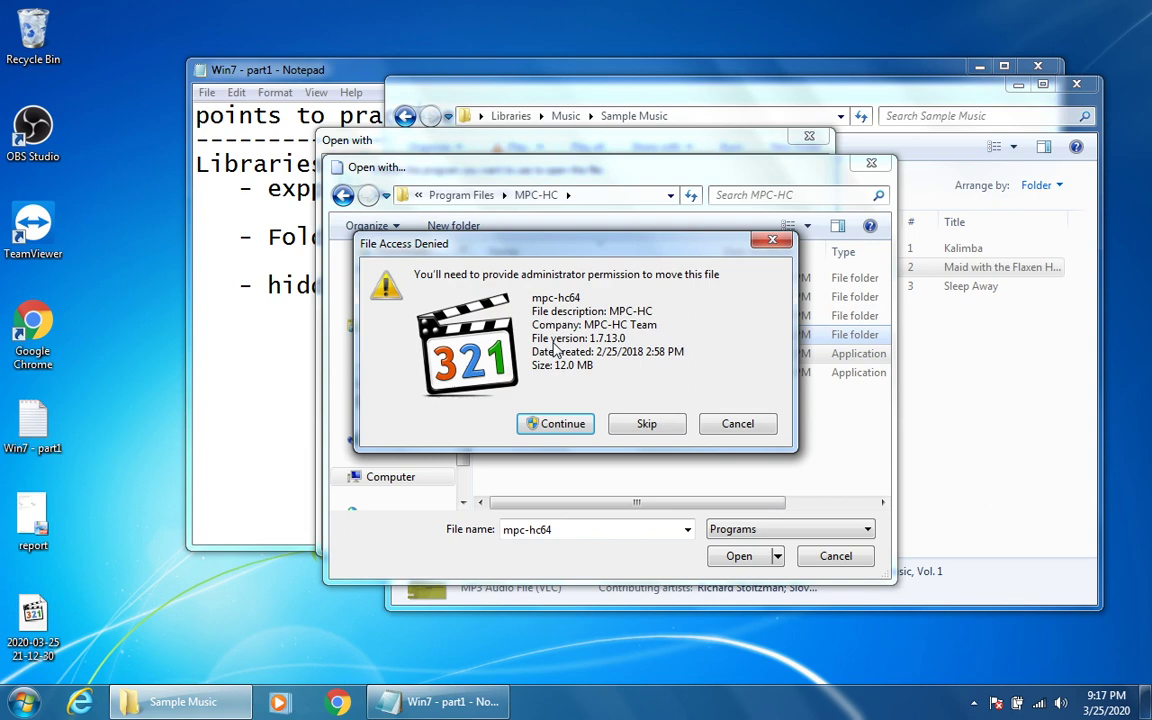
click(740, 427)
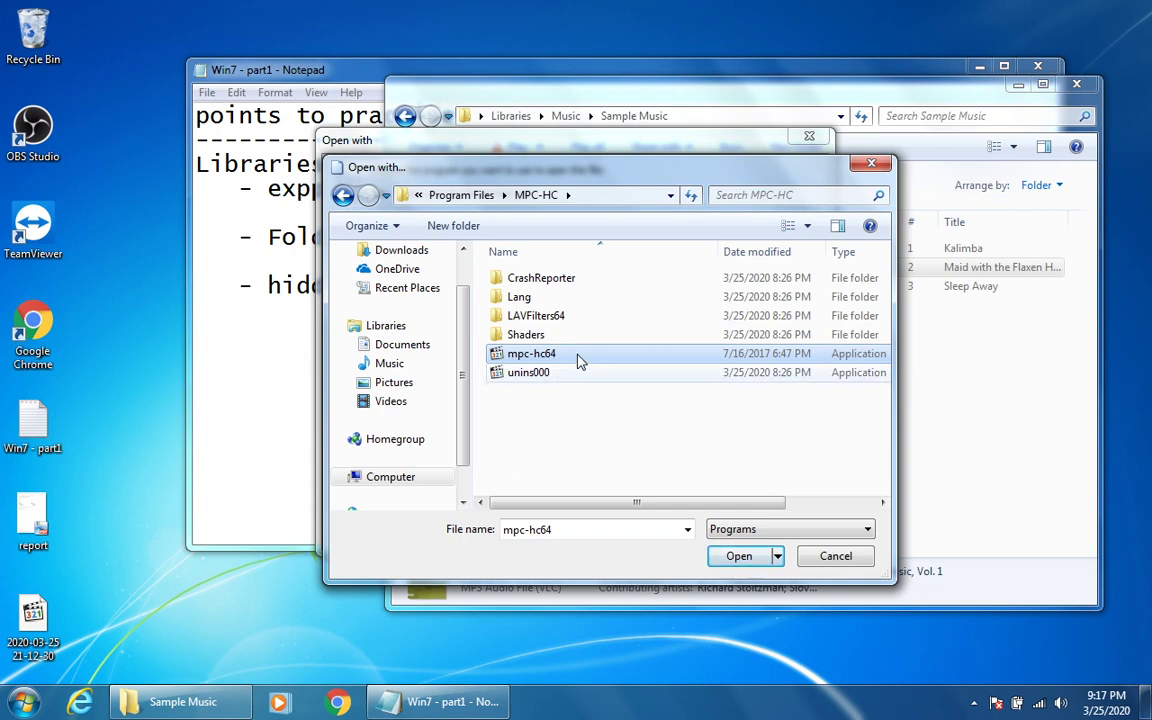
click(740, 556)
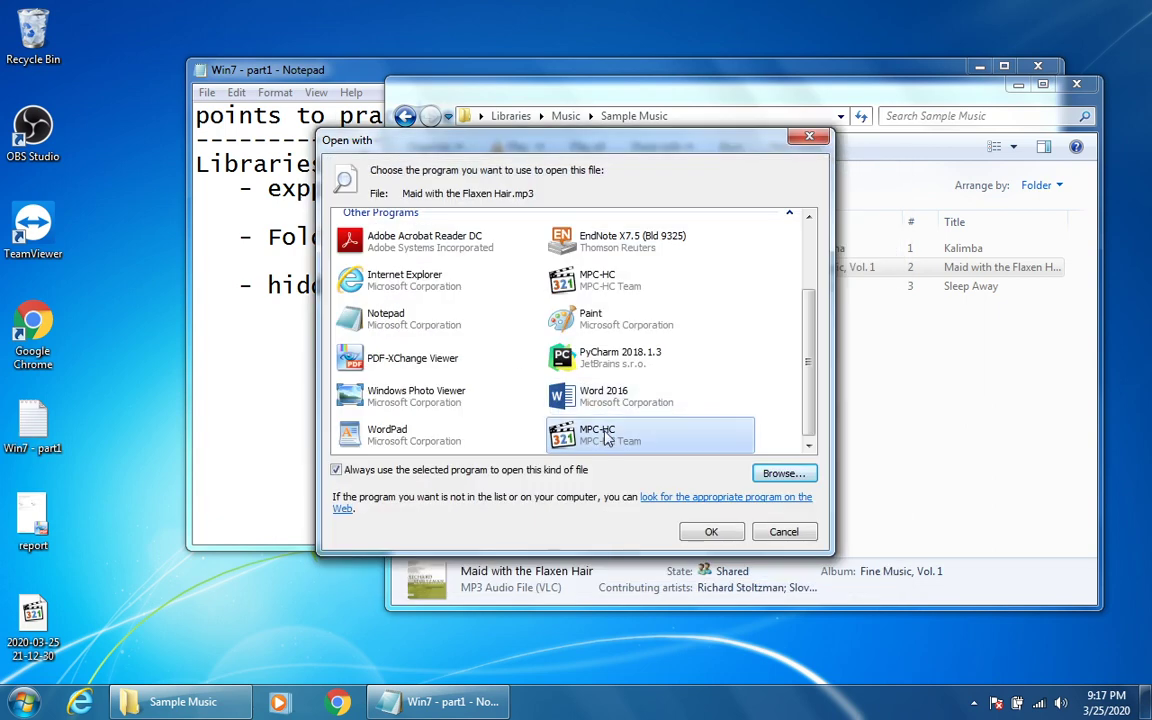
click(692, 533)
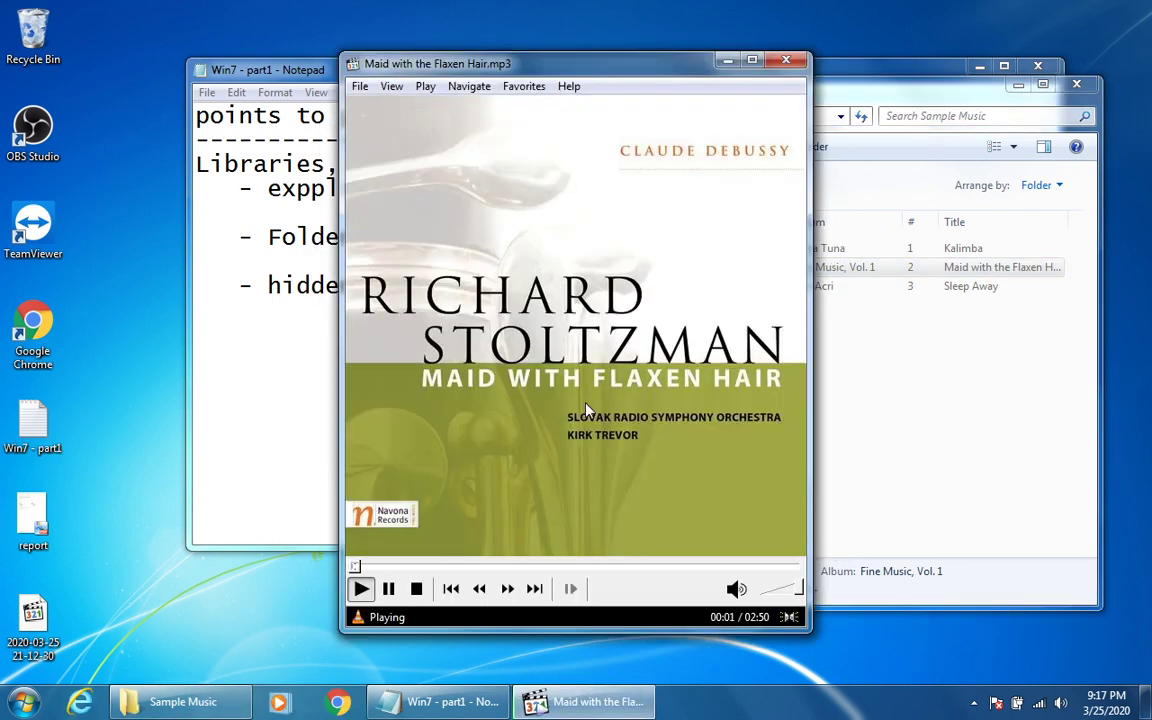
Move the player aside, try pausing, skipping to 01:31 and resuming the track, and close the player.
drag(466, 310, 260, 326)
drag(333, 290, 357, 286)
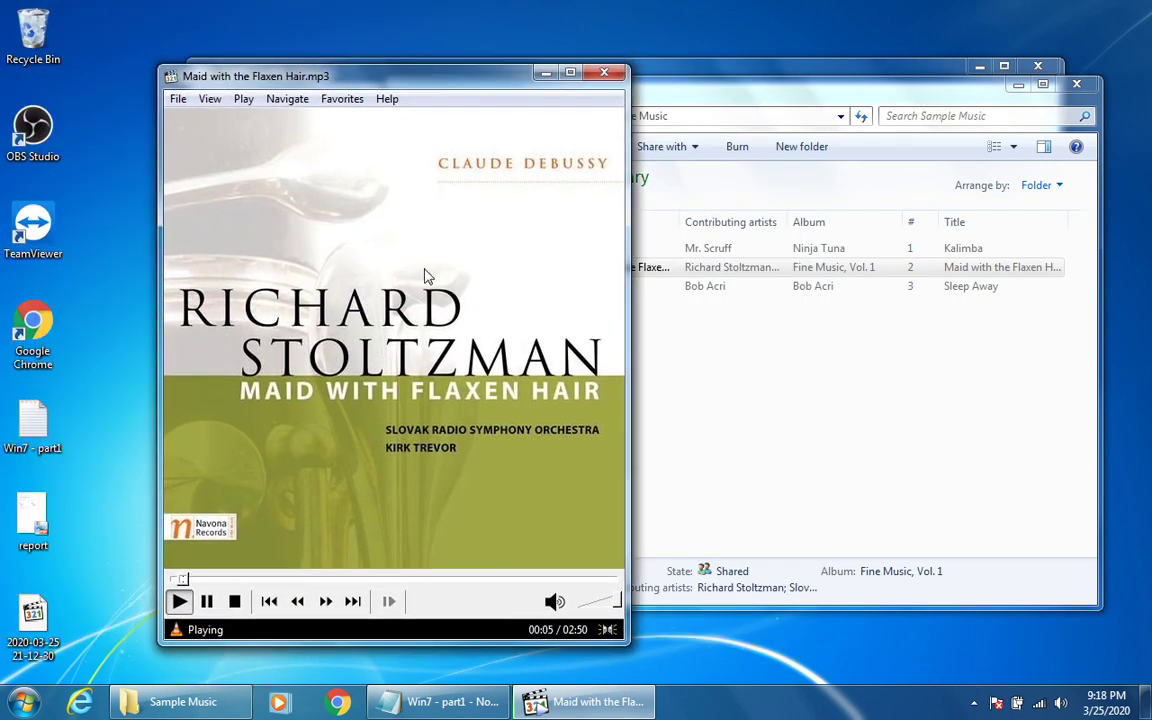
click(226, 580)
key(space)
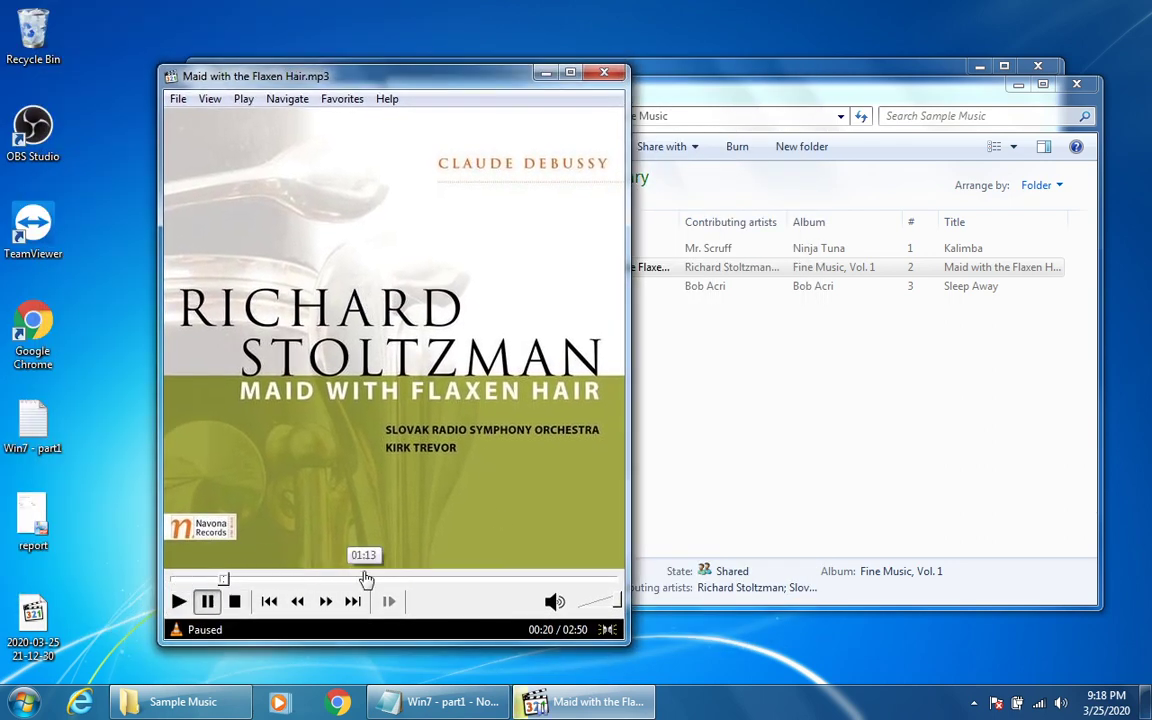
click(361, 580)
click(411, 581)
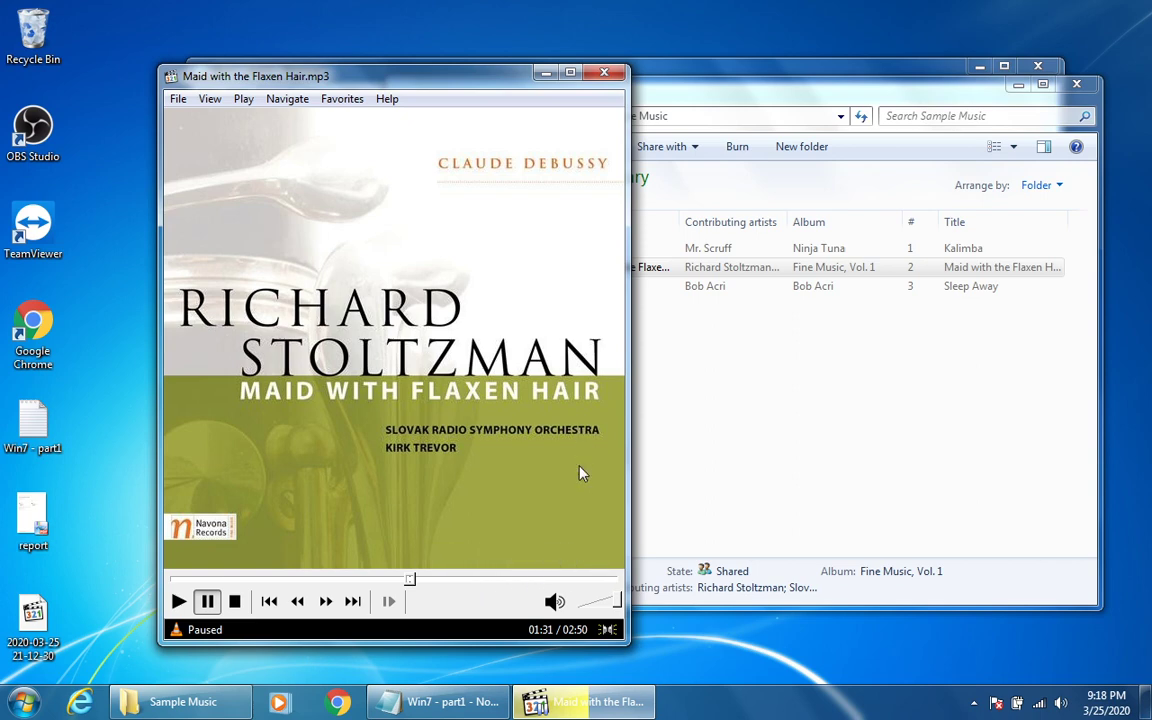
key(space)
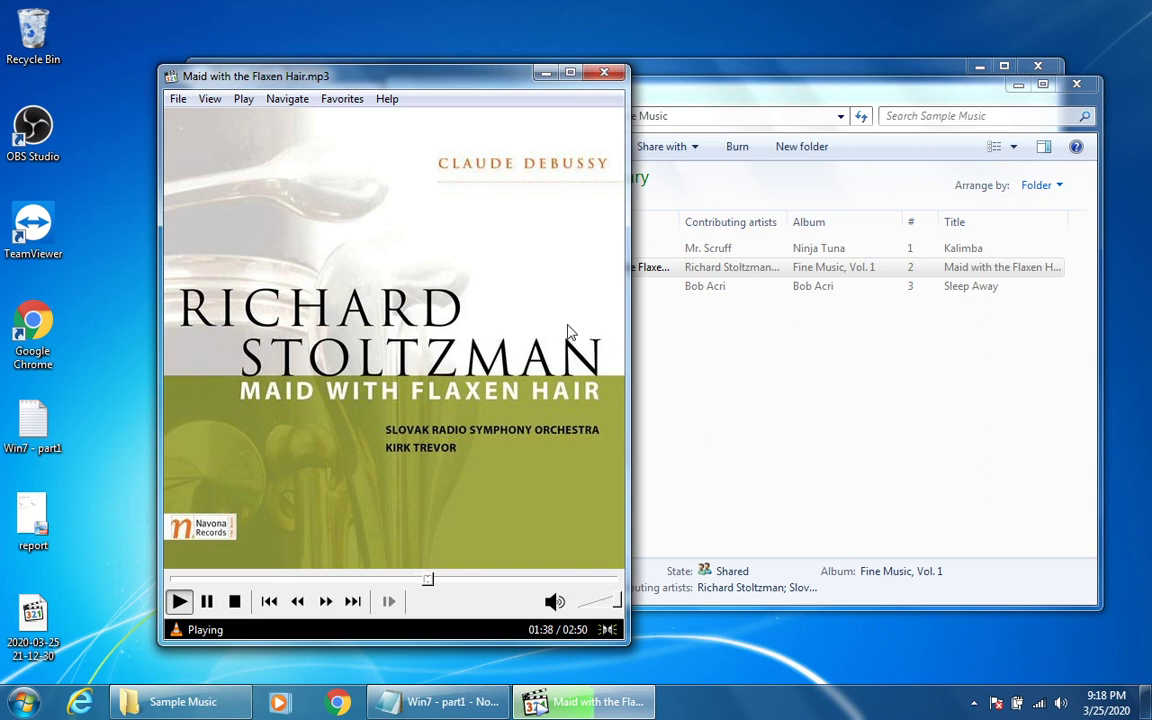
click(607, 74)
click(656, 458)
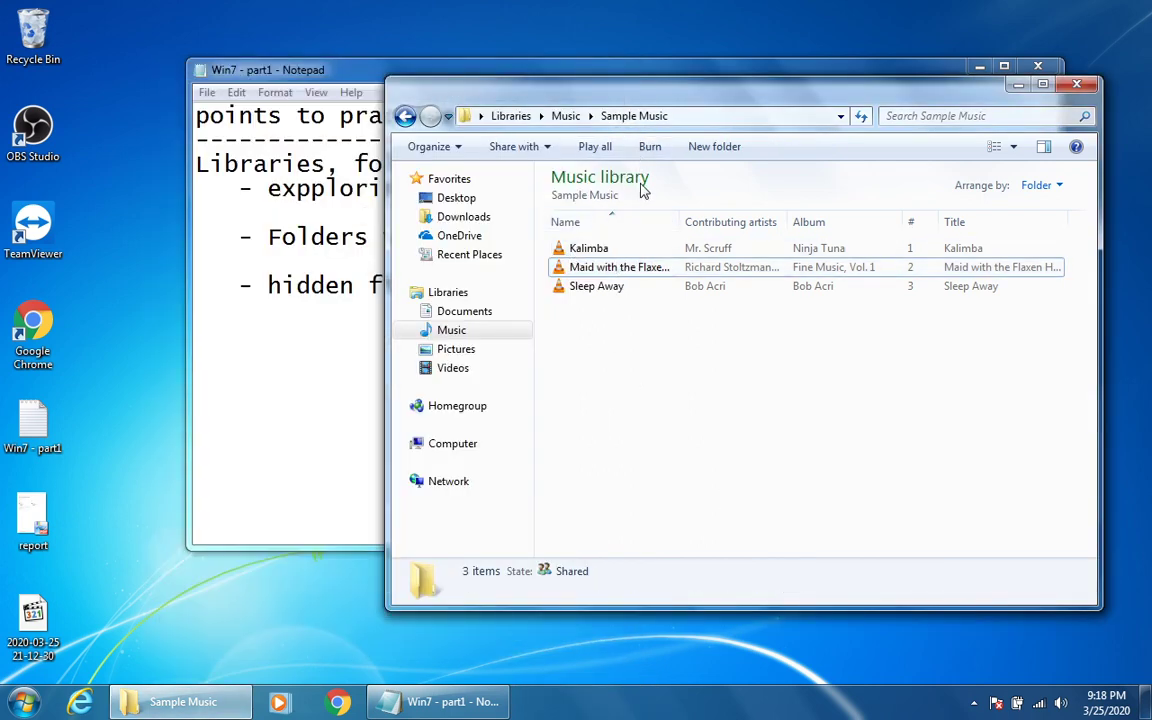
Return to Libraries and open the Sample Pictures folder in the Pictures library.
click(405, 116)
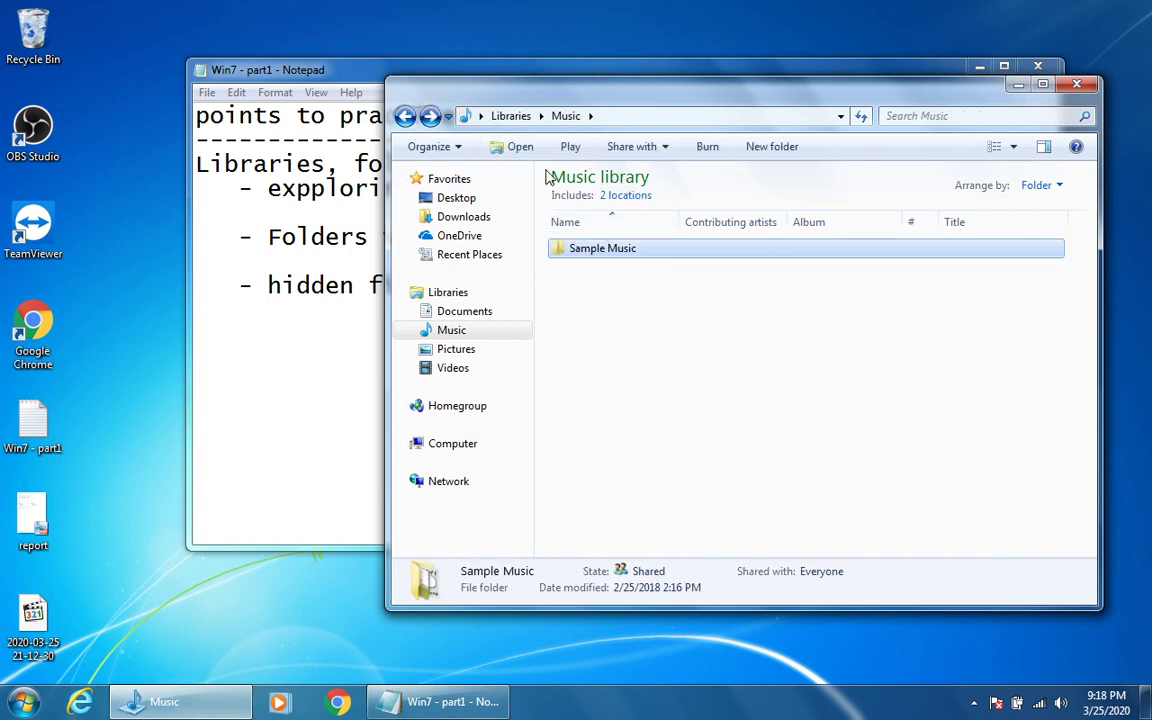
click(405, 116)
double_click(610, 300)
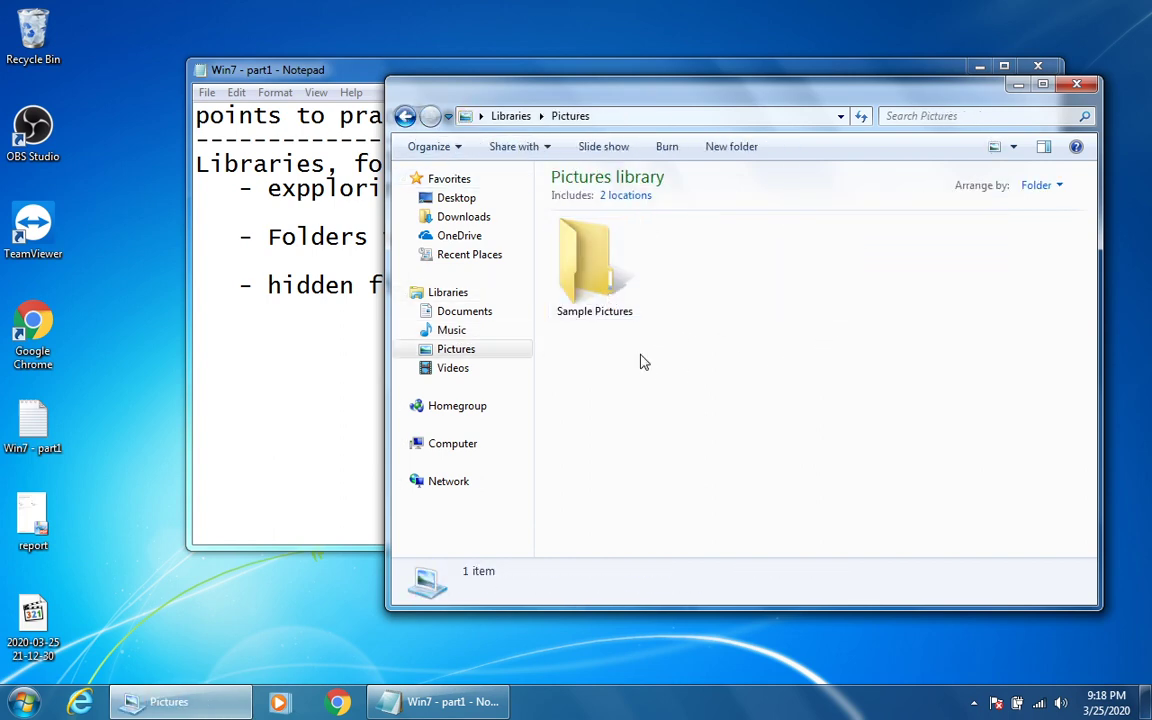
double_click(589, 272)
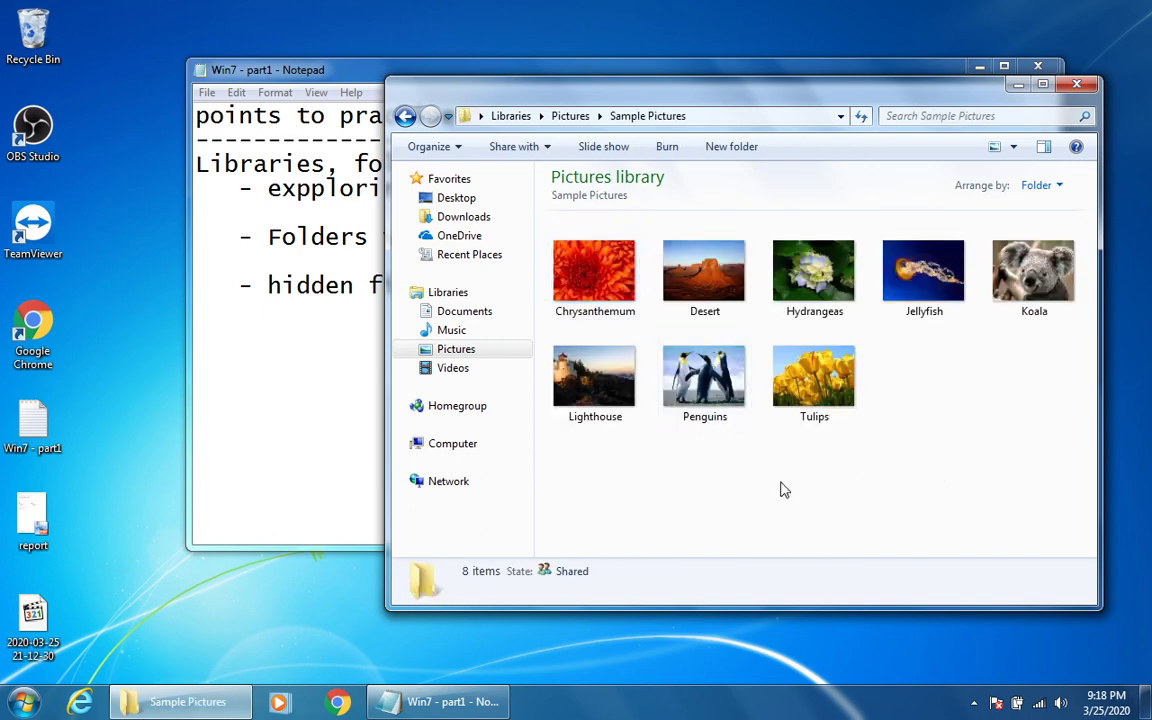
View the Desert picture in Windows Photo Viewer, check its available actions, and close the viewer.
drag(1082, 462, 530, 229)
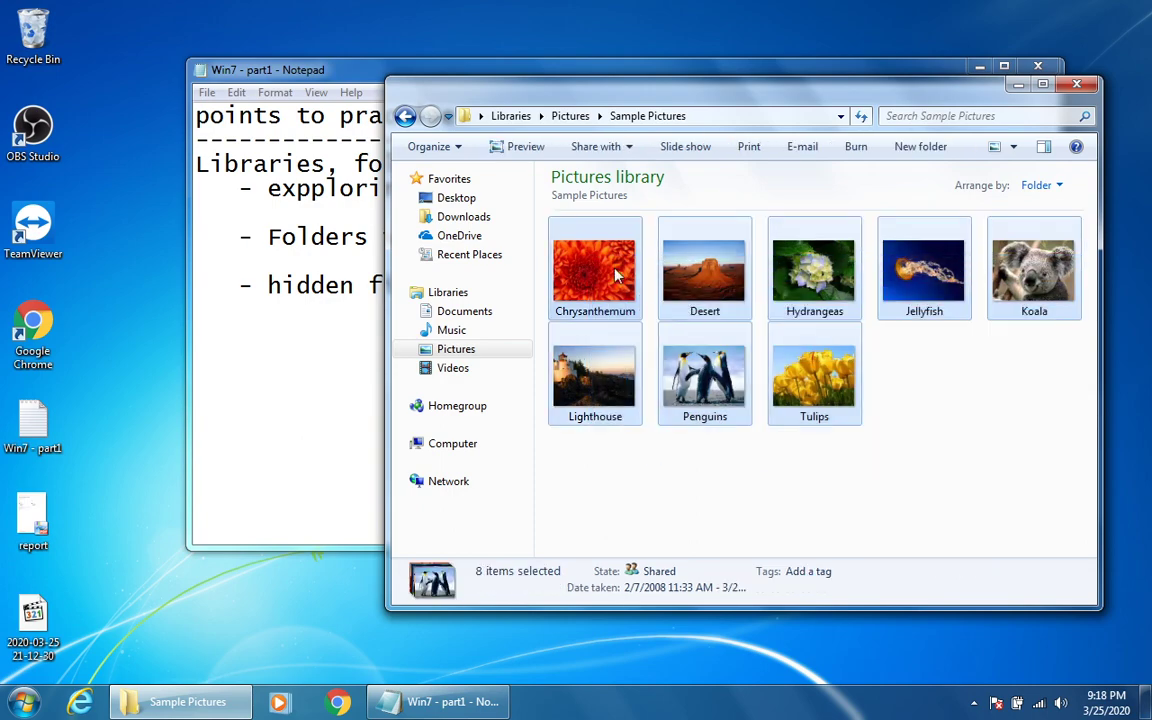
click(703, 306)
double_click(703, 308)
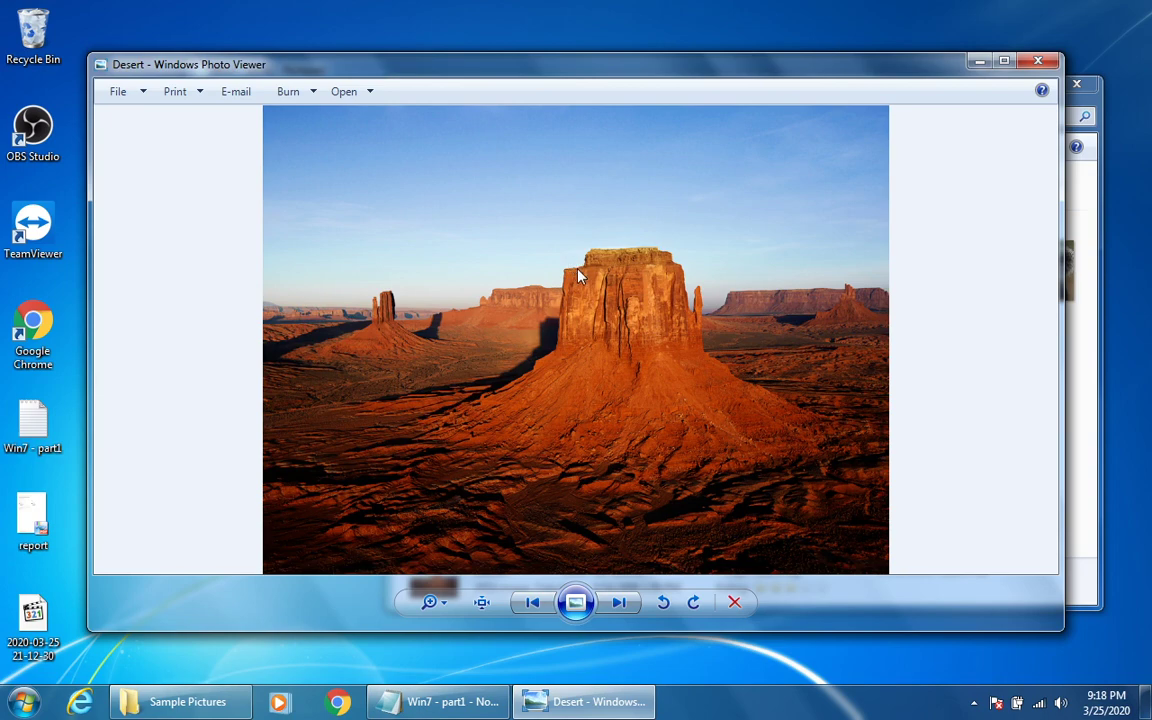
right_click(538, 259)
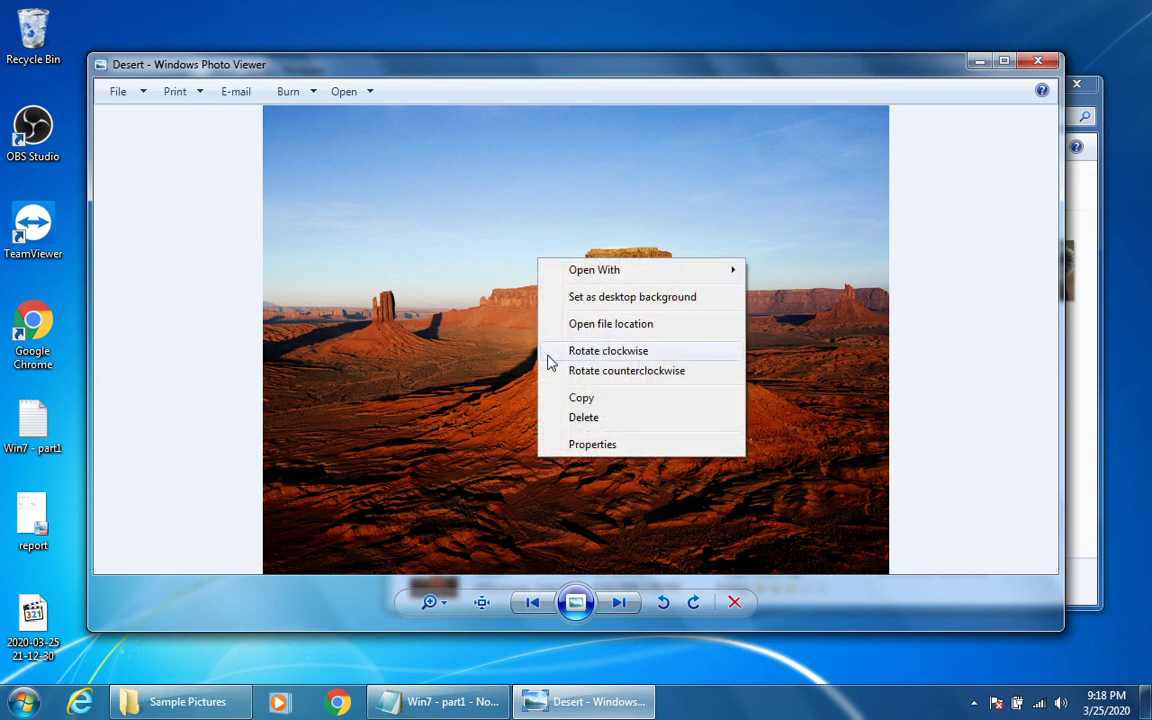
click(1037, 61)
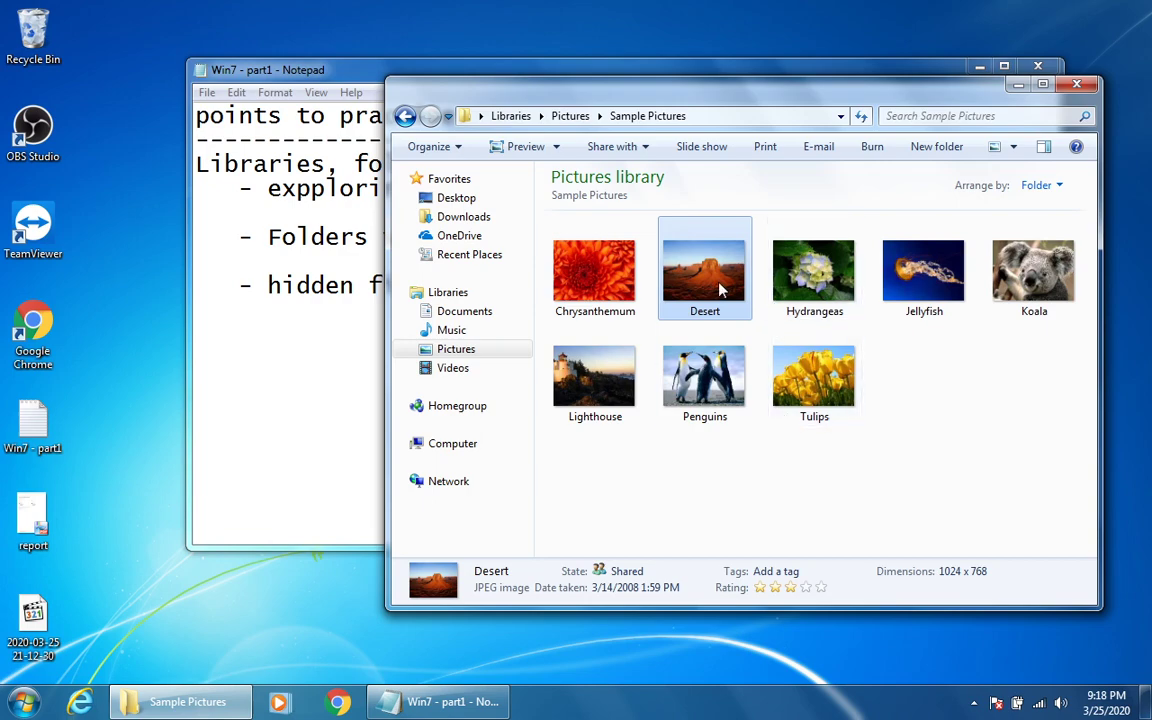
Reopen the Desert picture, maximize the viewer, and set the picture as the desktop background.
double_click(720, 289)
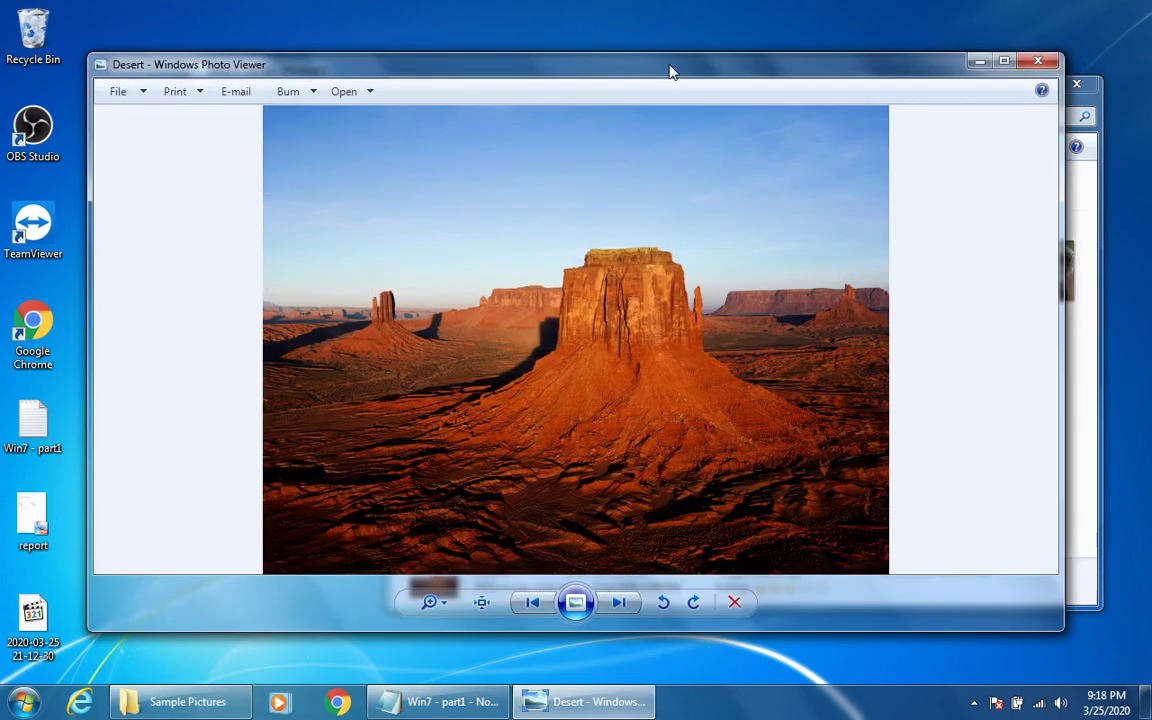
double_click(670, 72)
right_click(535, 318)
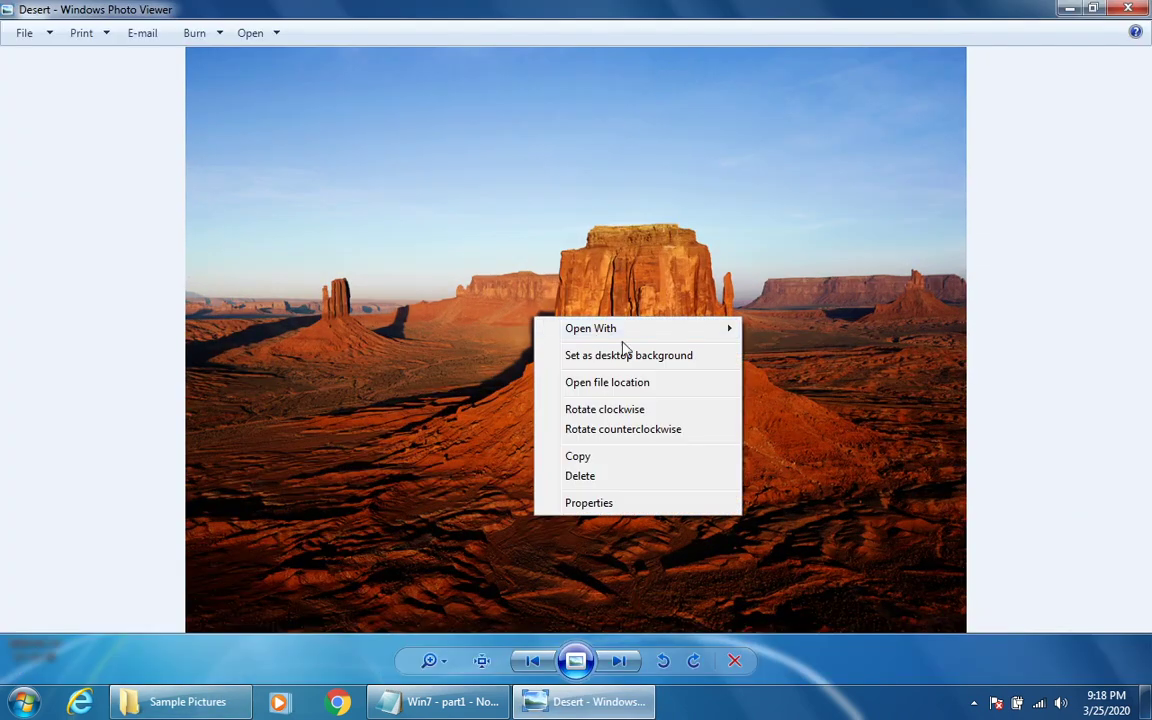
click(405, 388)
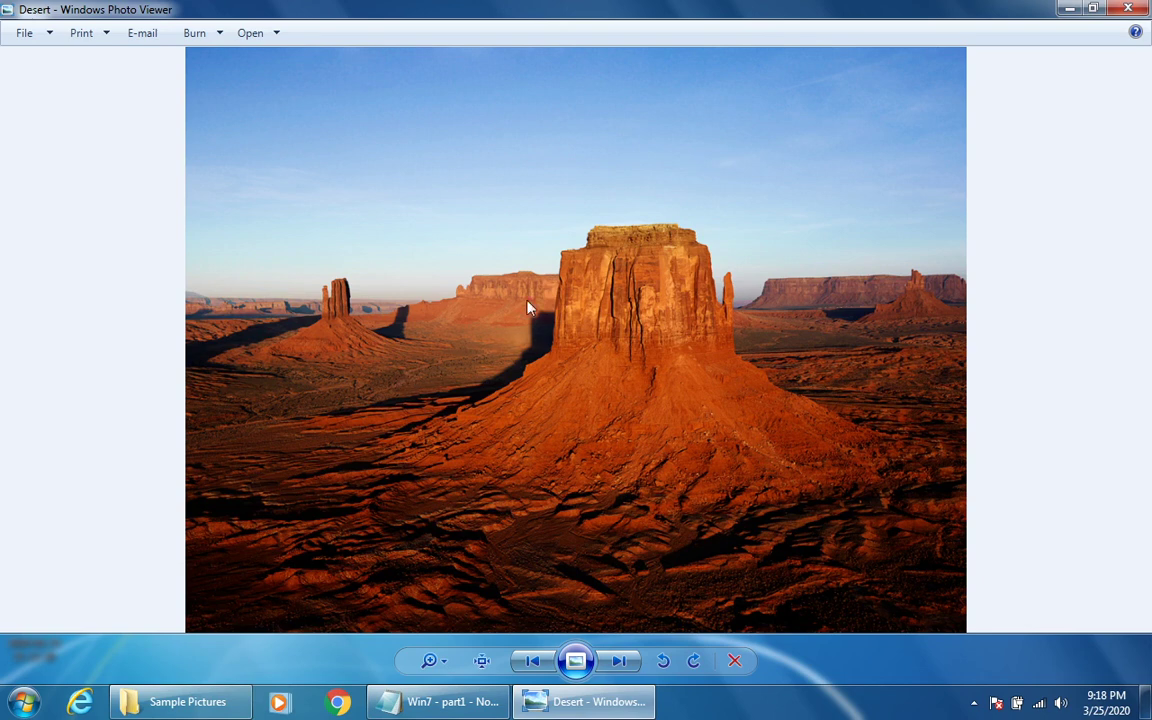
right_click(557, 192)
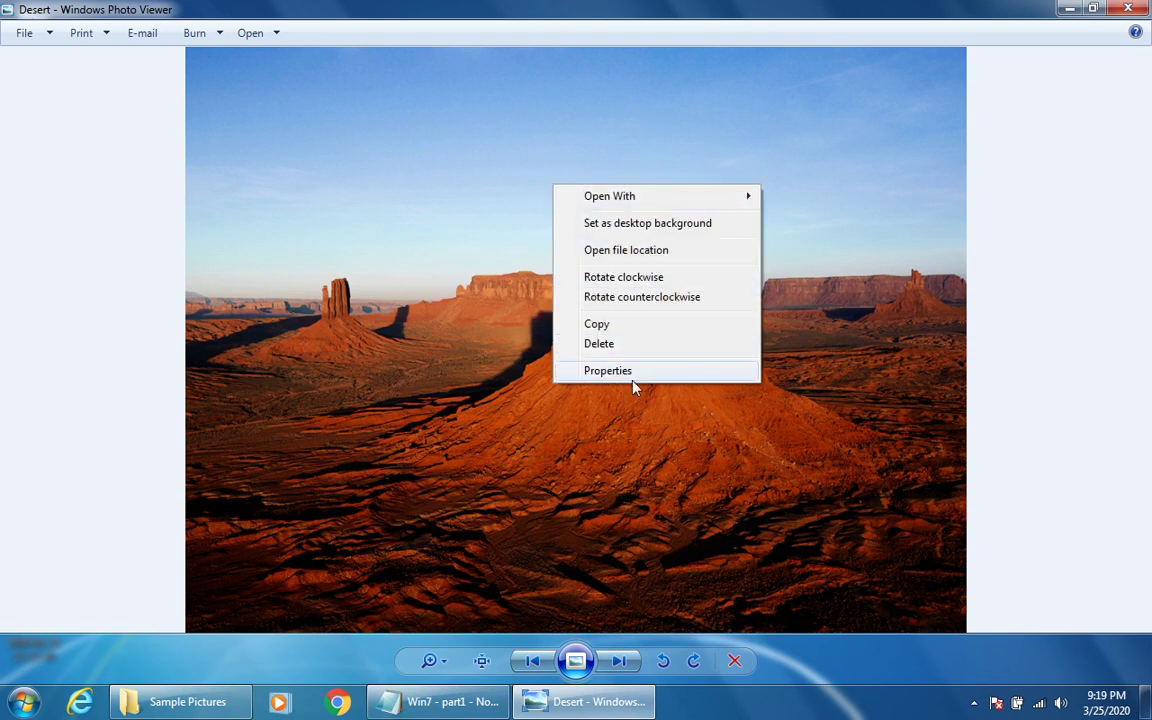
click(689, 226)
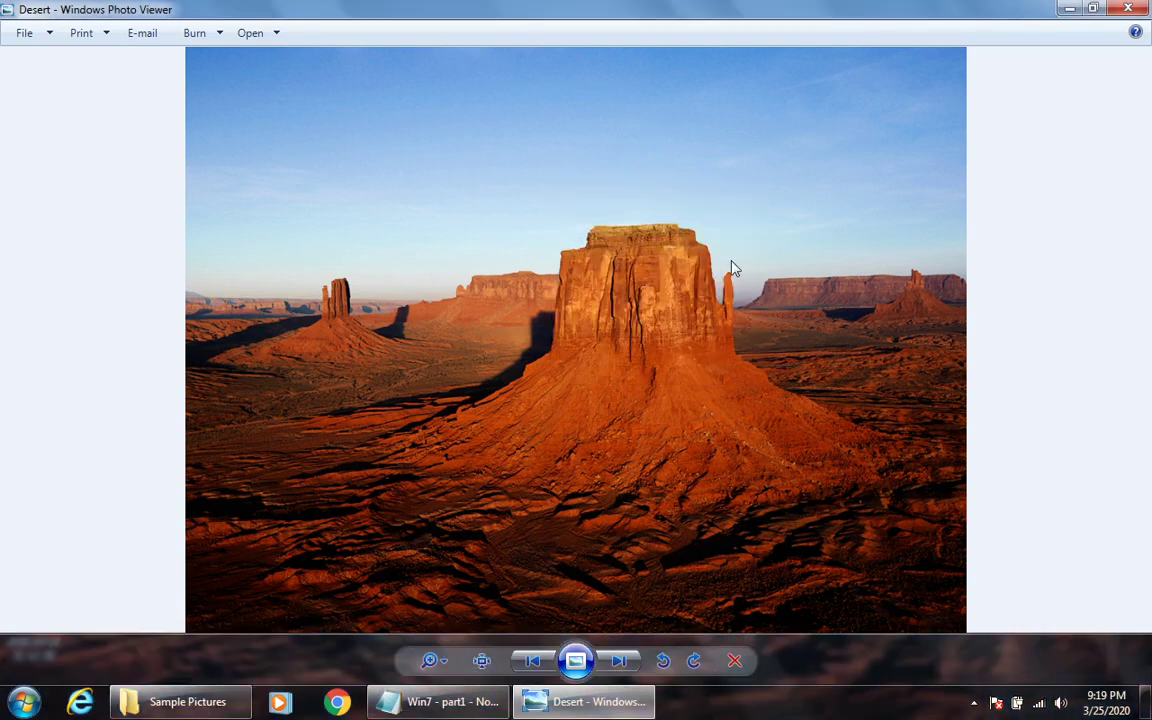
Close the photo viewer, minimize the open windows to view the desktop background, and restore both windows.
click(1128, 8)
click(1018, 86)
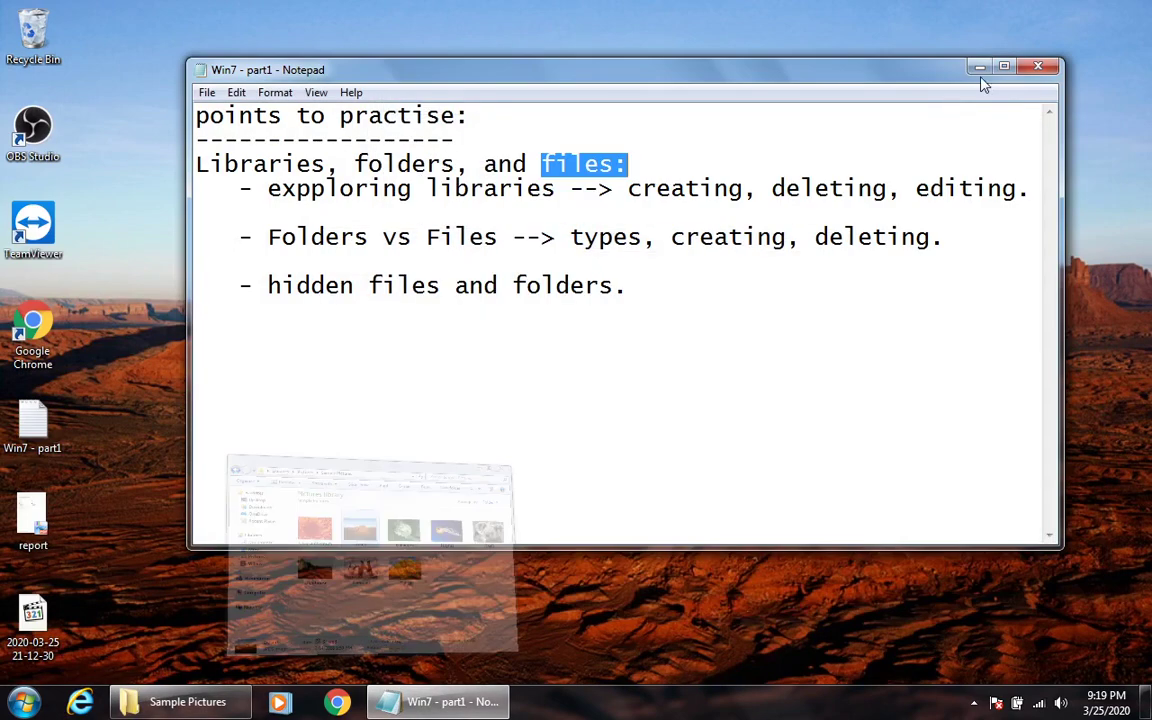
click(980, 67)
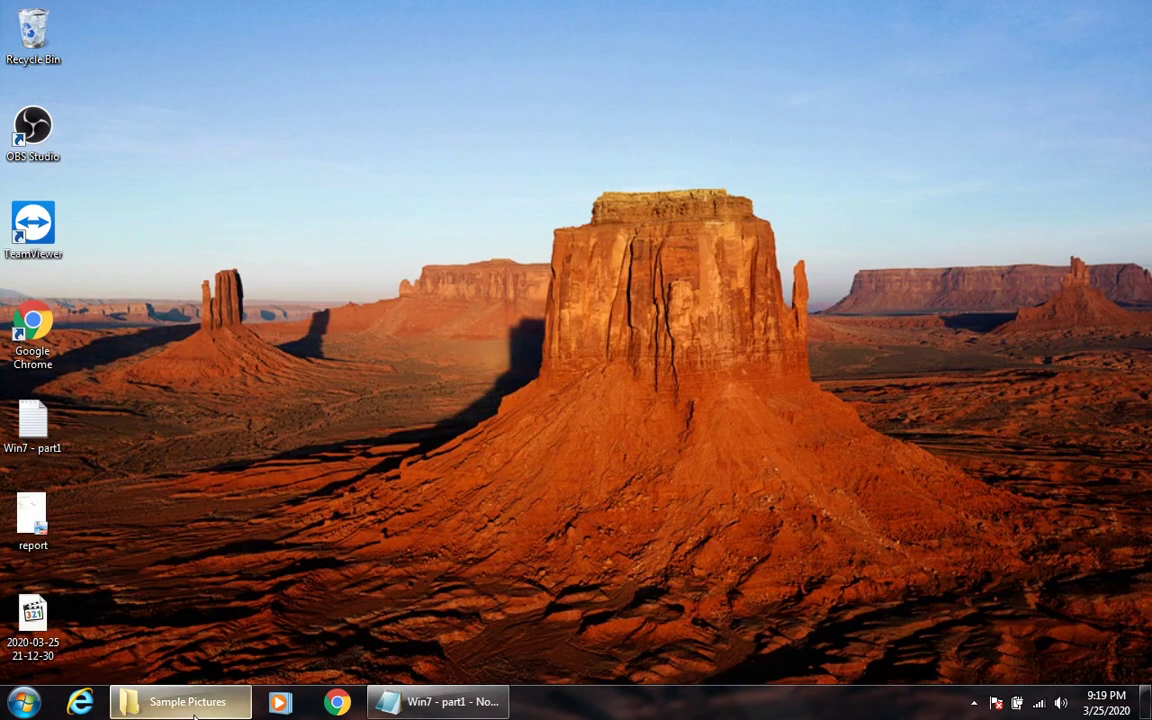
click(440, 701)
click(190, 701)
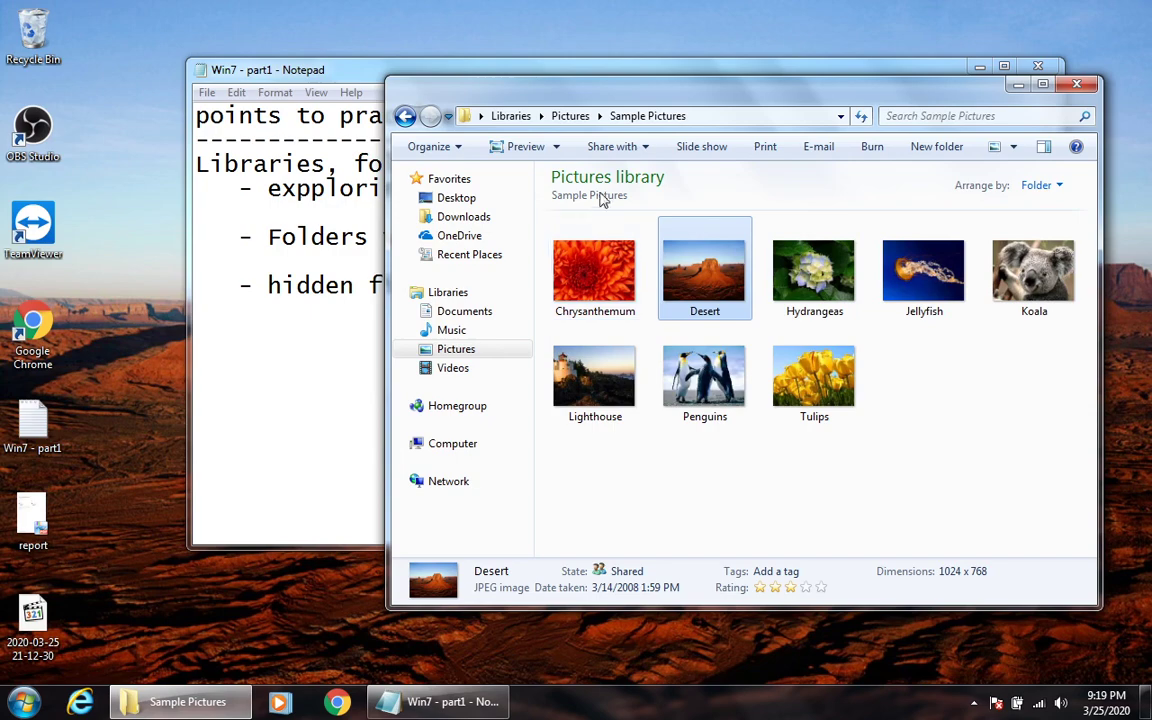
Check which new item types can be created in the Sample Pictures folder, without creating any.
right_click(944, 441)
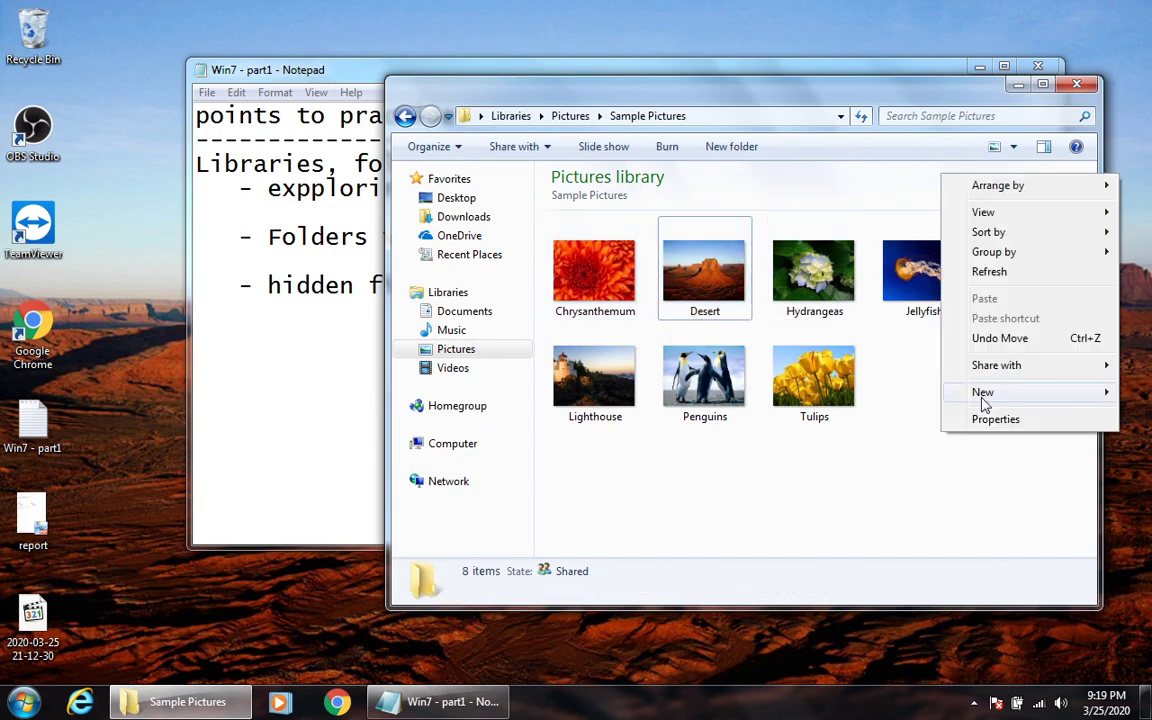
mouse_move(1060, 393)
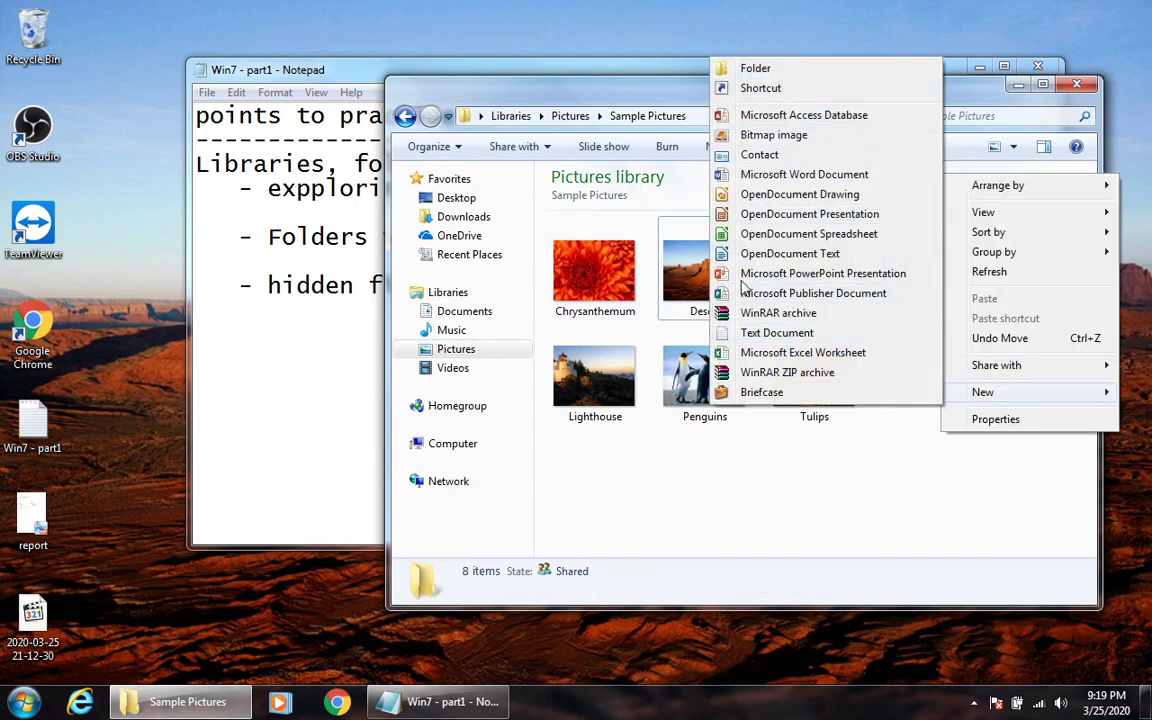
click(745, 500)
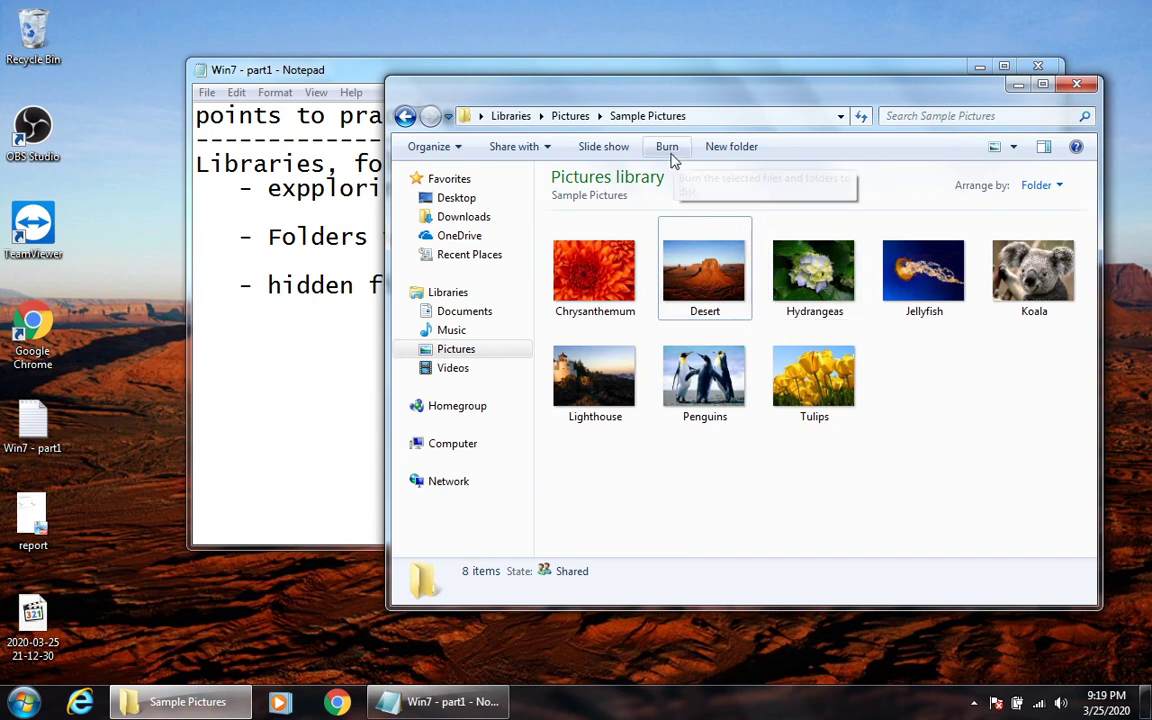
Play the Wildlife video from the Videos library's Sample Videos folder in VLC and accept the privacy and network access policy.
click(405, 116)
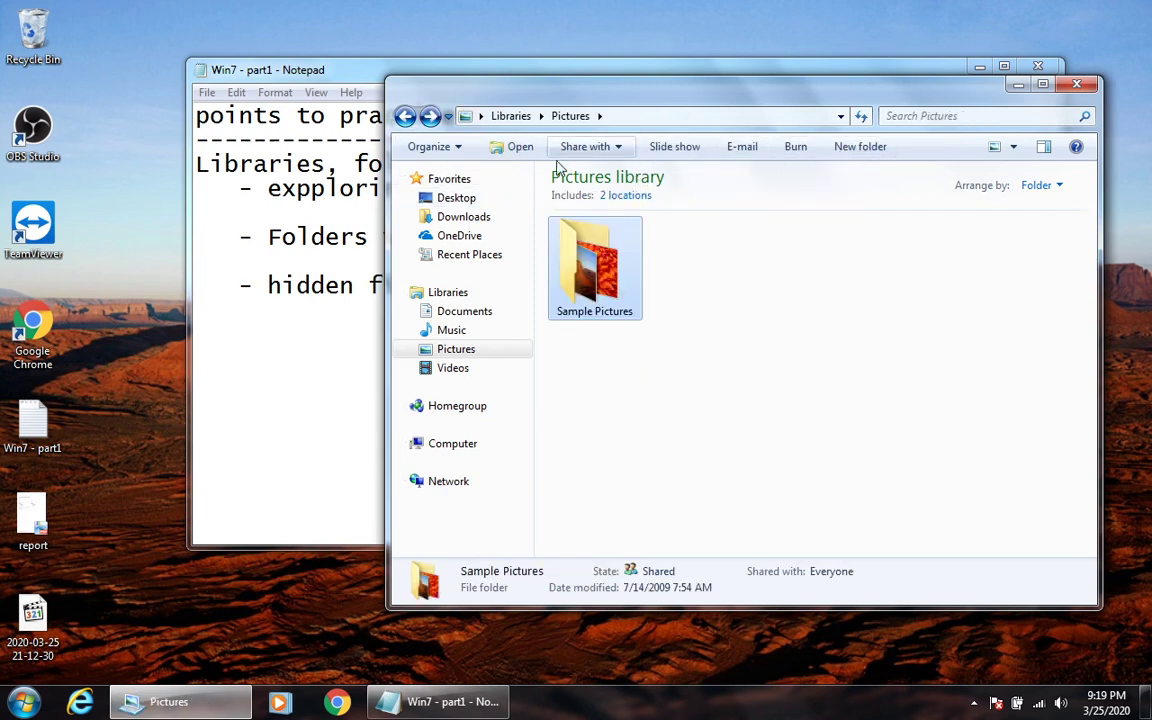
click(405, 116)
double_click(826, 296)
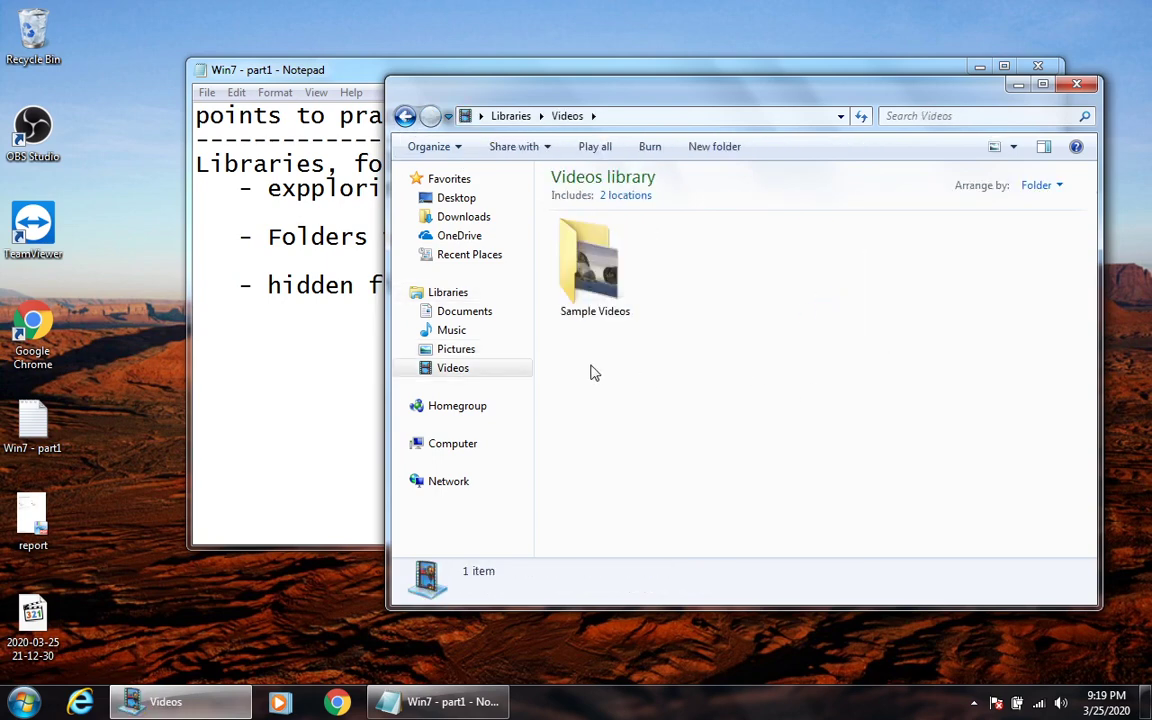
double_click(589, 257)
click(598, 253)
double_click(598, 253)
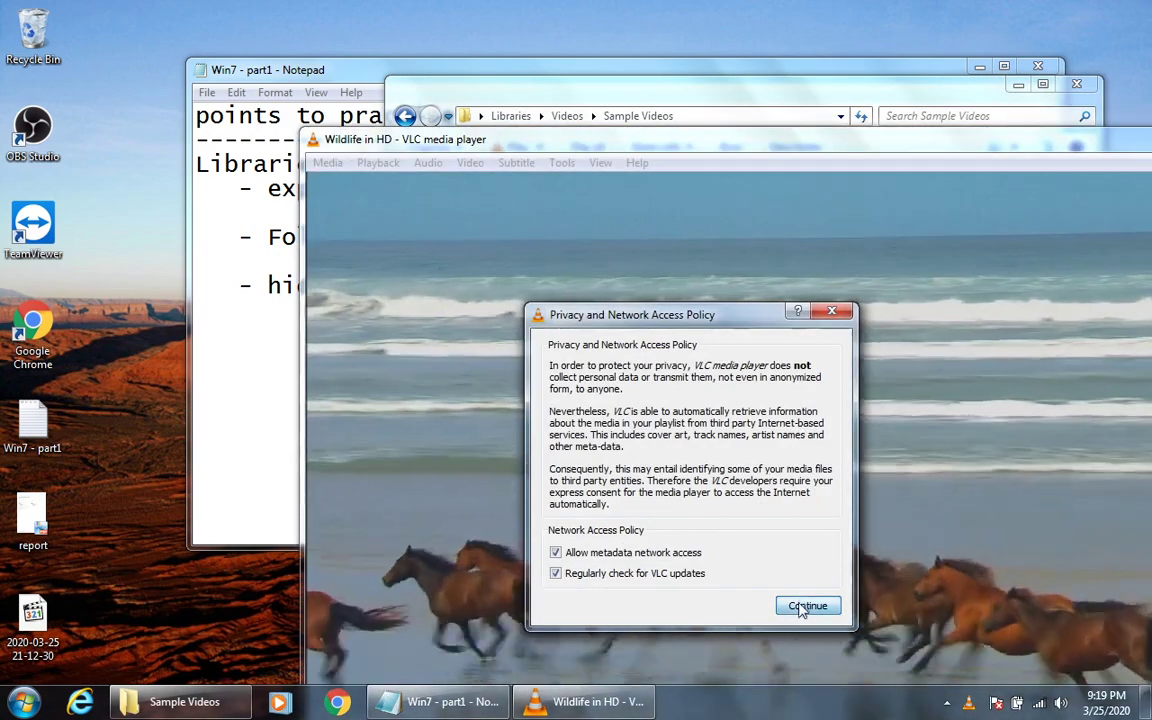
click(806, 611)
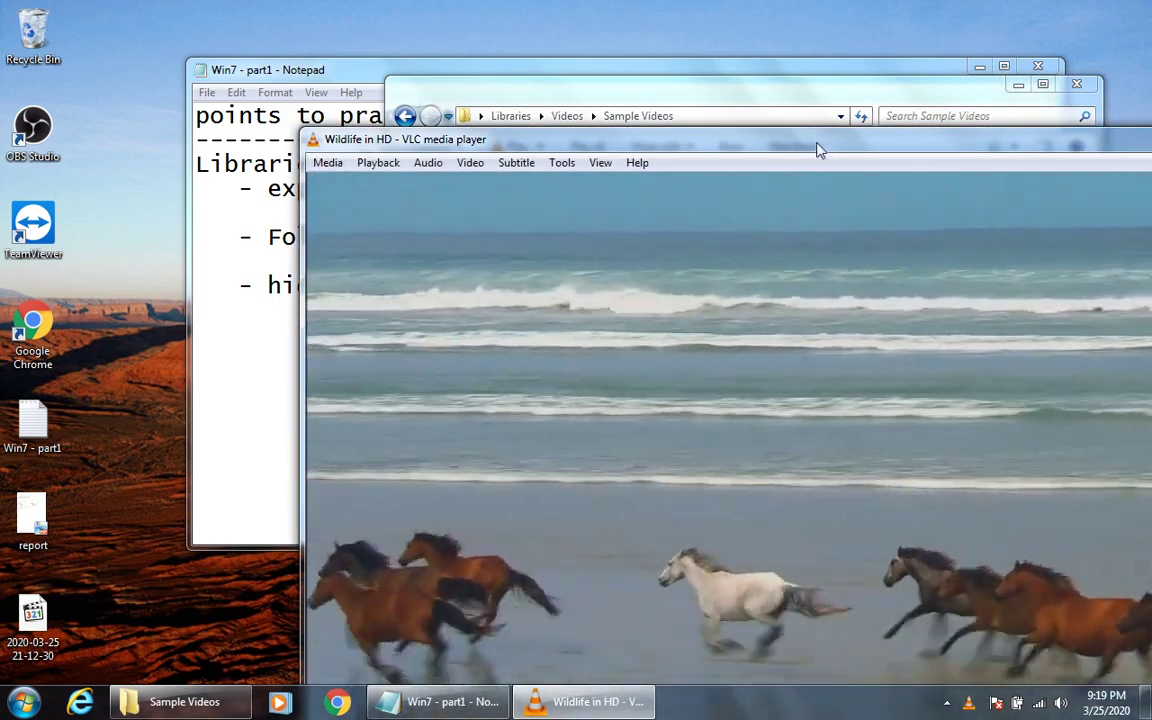
Reposition the VLC player window, view the Wildlife video in full screen, exit full screen, and close the player.
drag(818, 149, 435, 79)
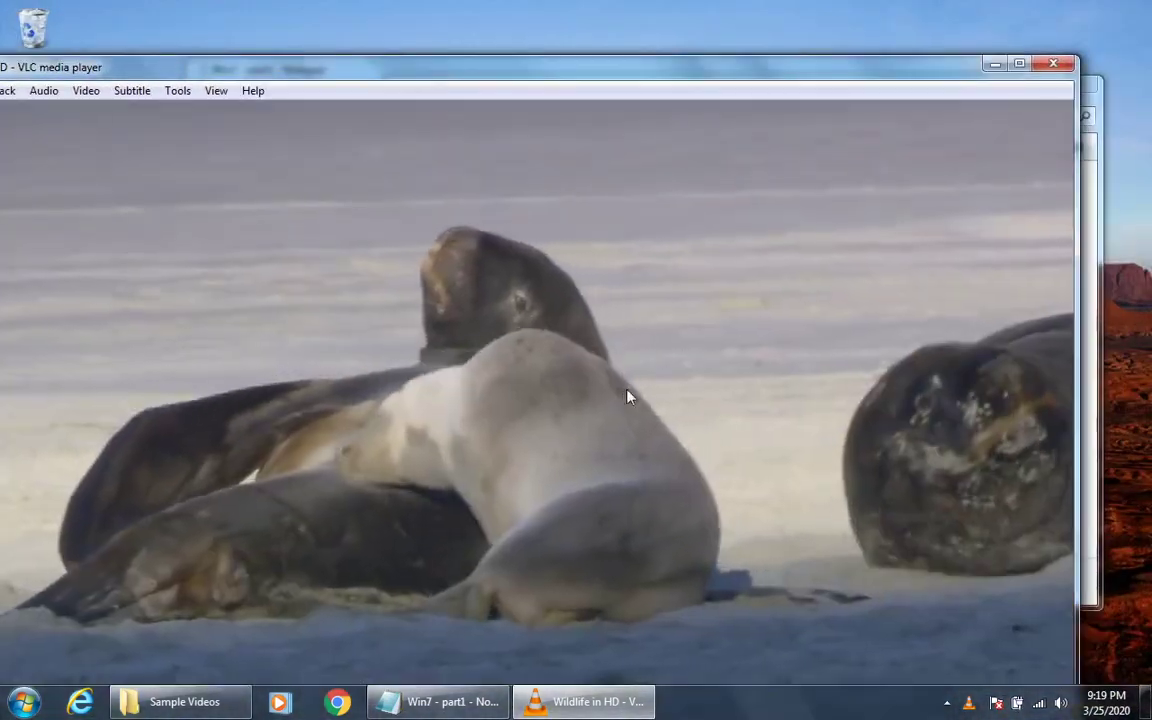
double_click(628, 397)
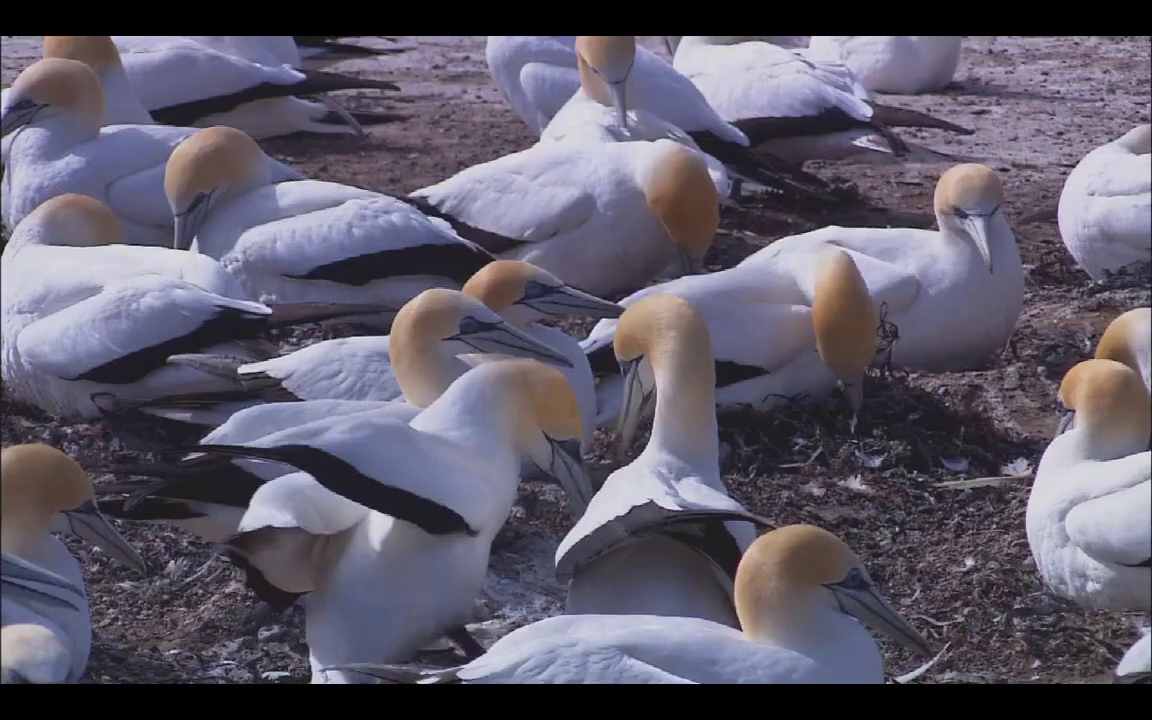
double_click(575, 329)
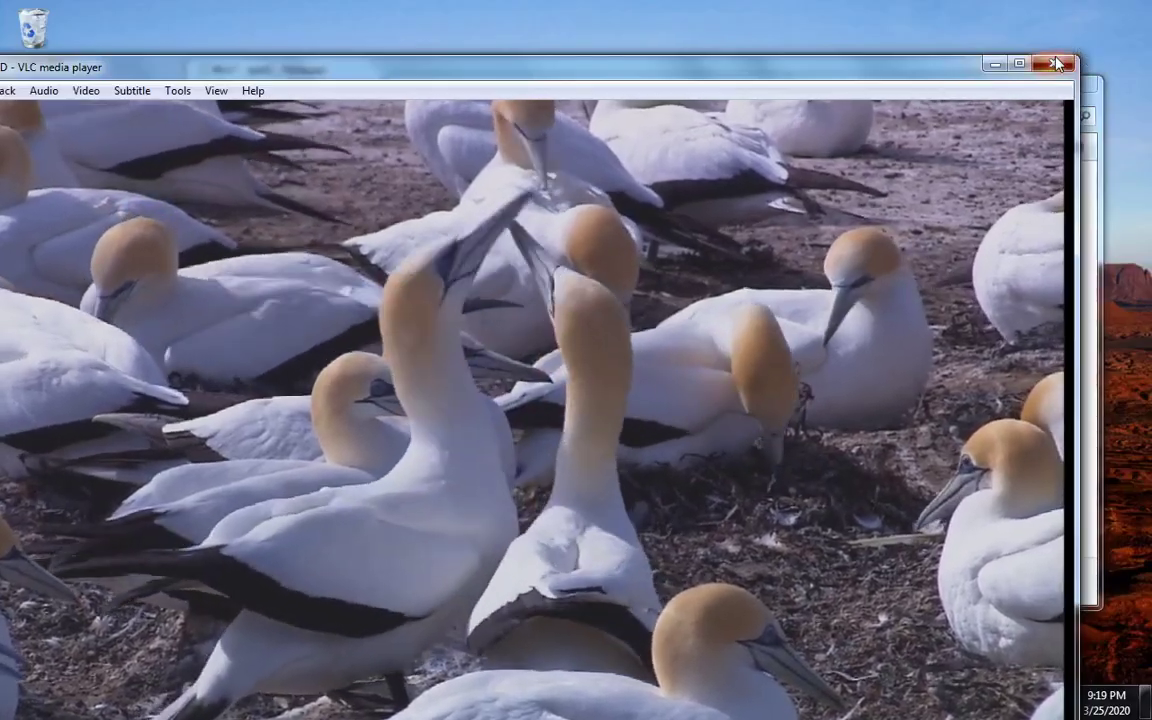
click(1057, 64)
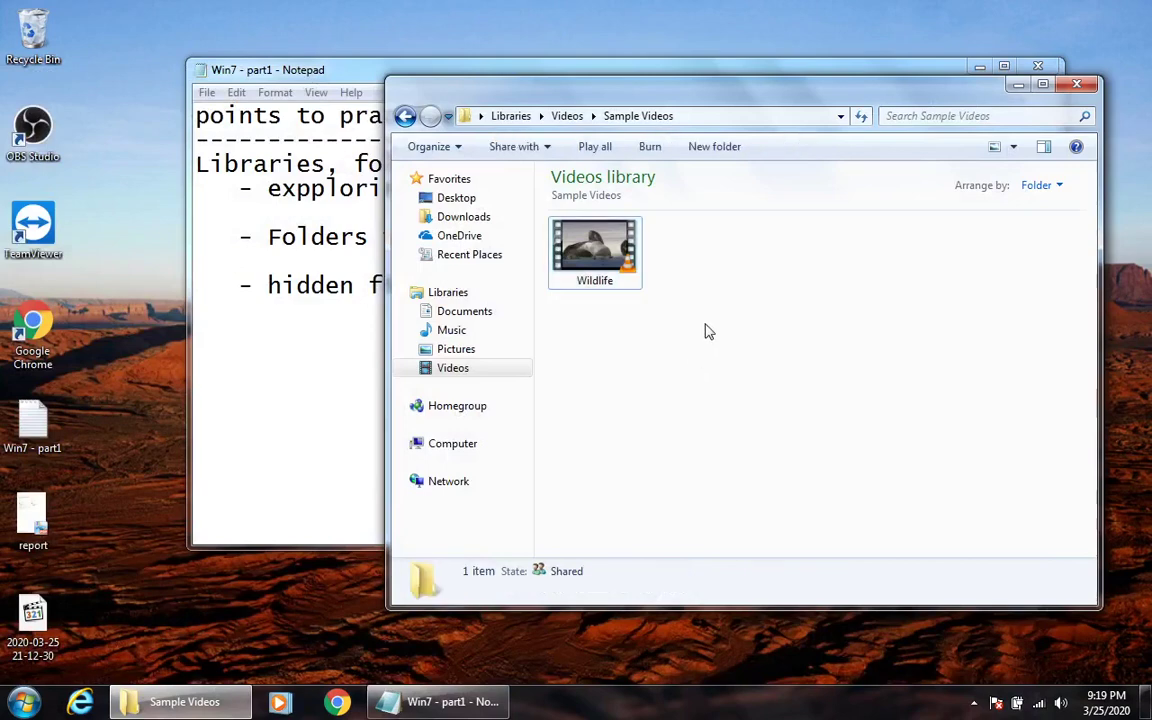
Go back up to Libraries and select all four default libraries: Documents, Music, Pictures and Videos.
key(BackSpace)
key(BackSpace)
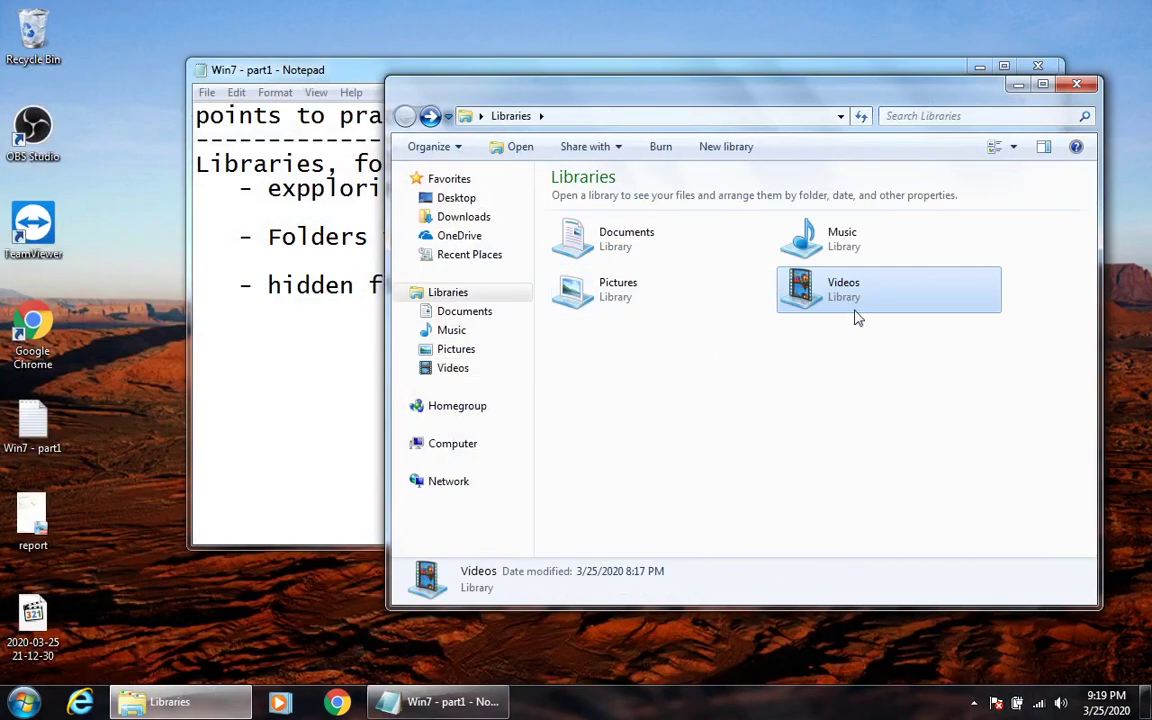
drag(1018, 337, 522, 222)
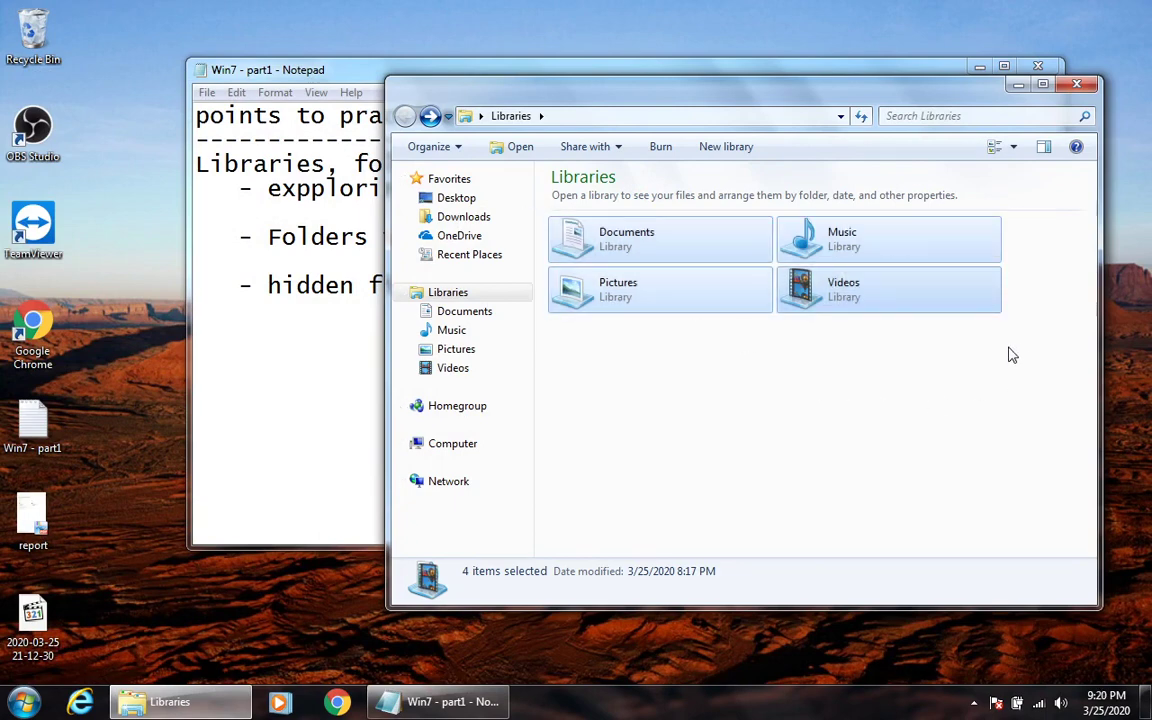
drag(1021, 343, 540, 216)
drag(1045, 330, 540, 215)
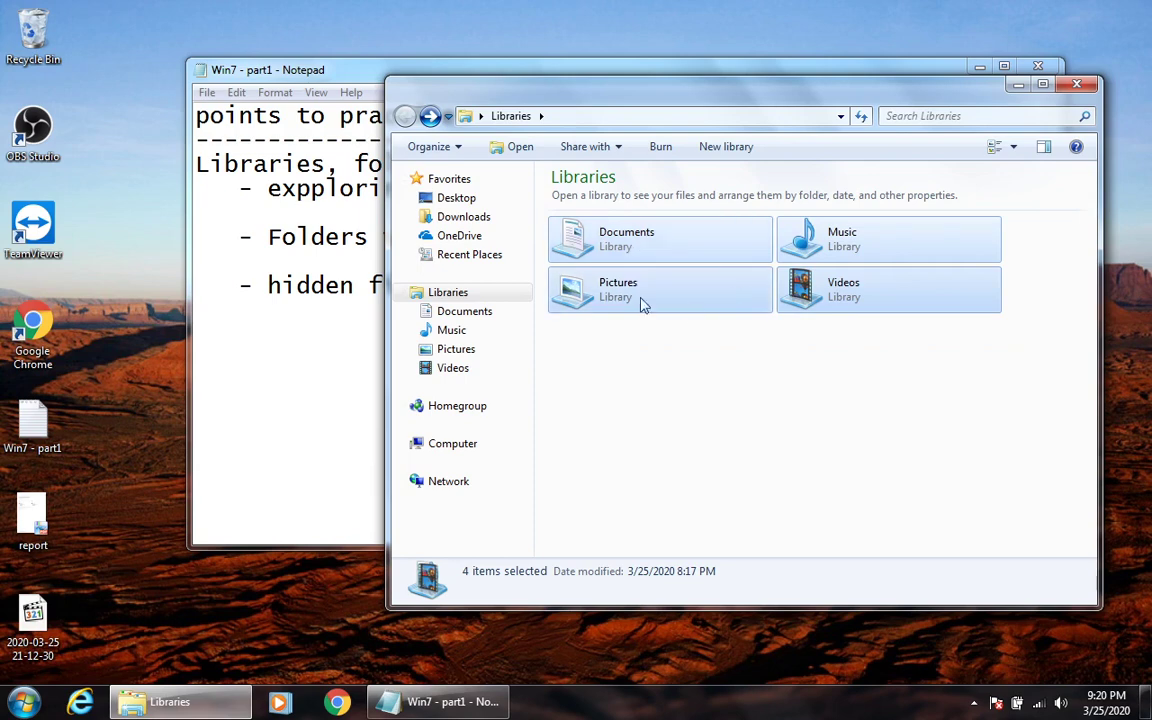
Create a new folder named "my pics" in the Pictures library.
double_click(588, 287)
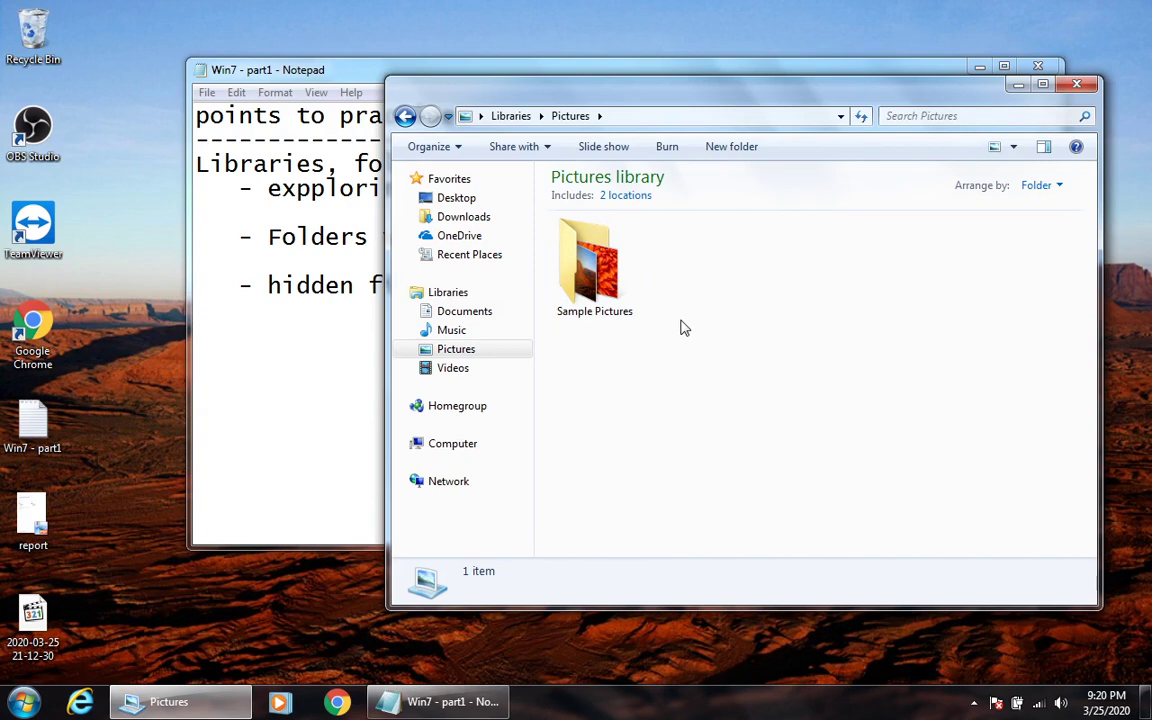
right_click(731, 306)
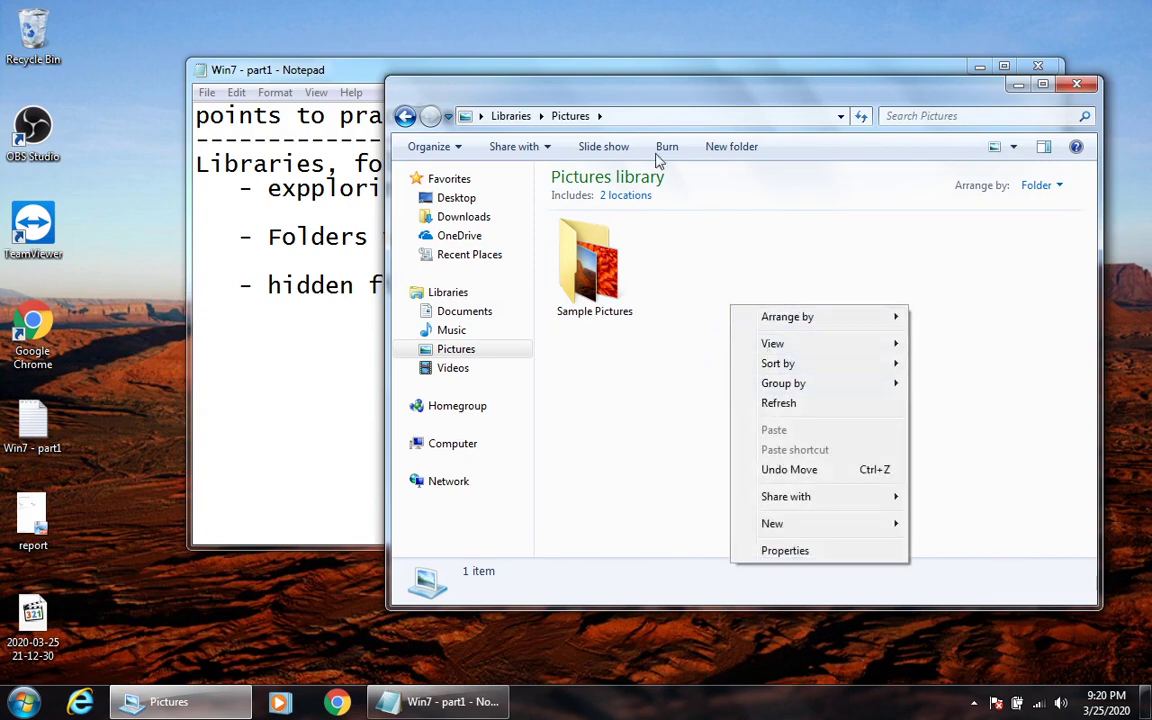
click(510, 116)
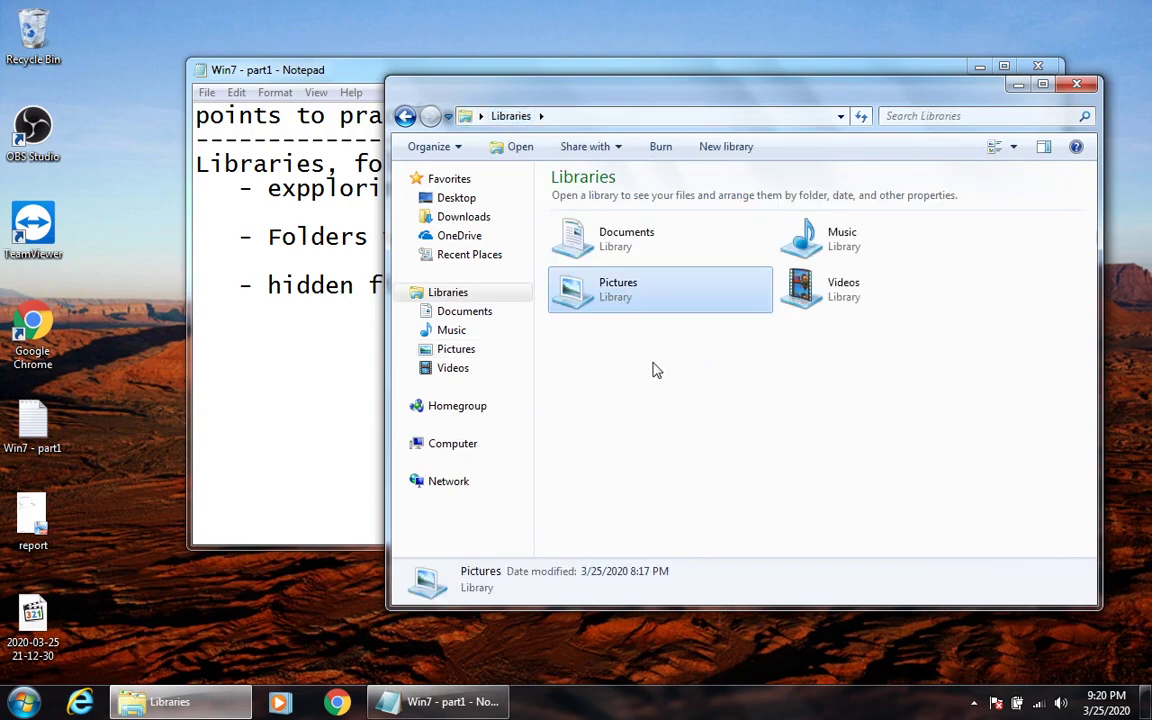
double_click(621, 302)
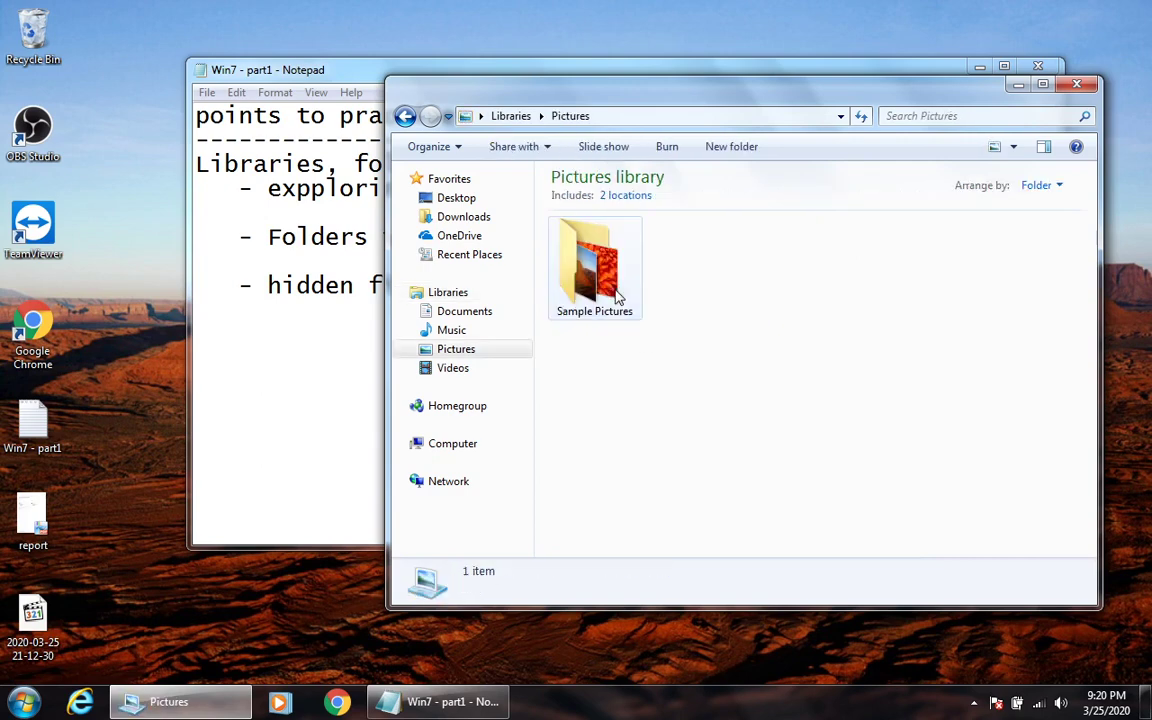
right_click(752, 342)
mouse_move(864, 553)
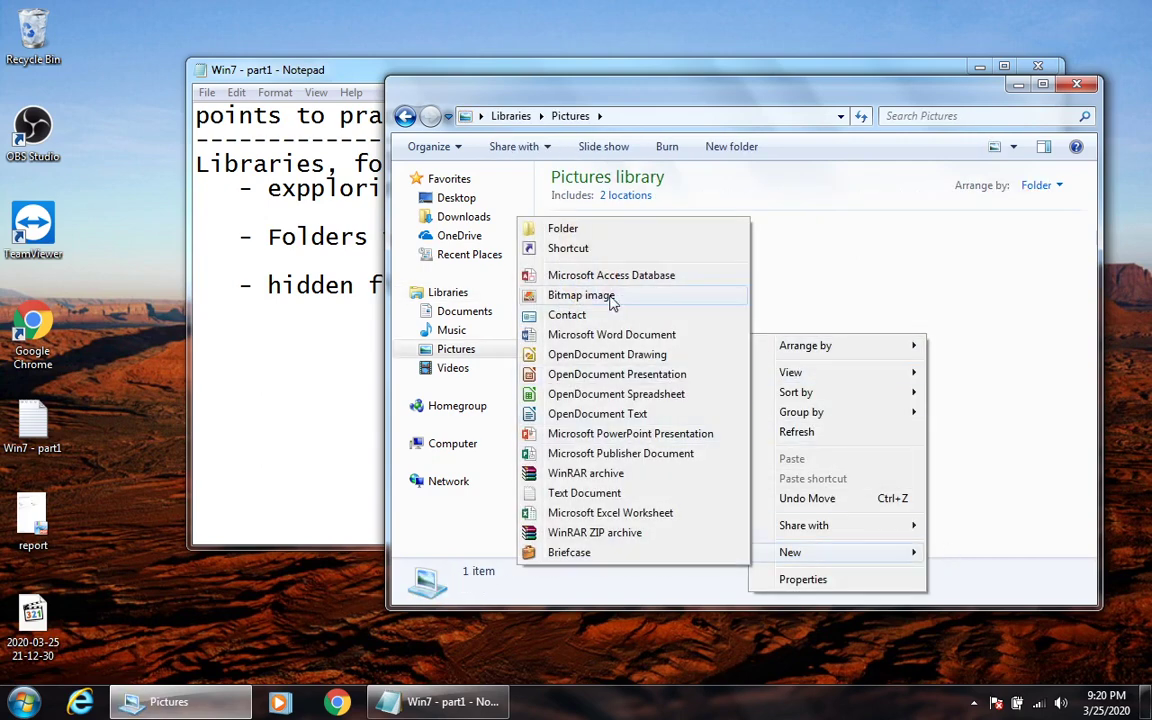
click(565, 229)
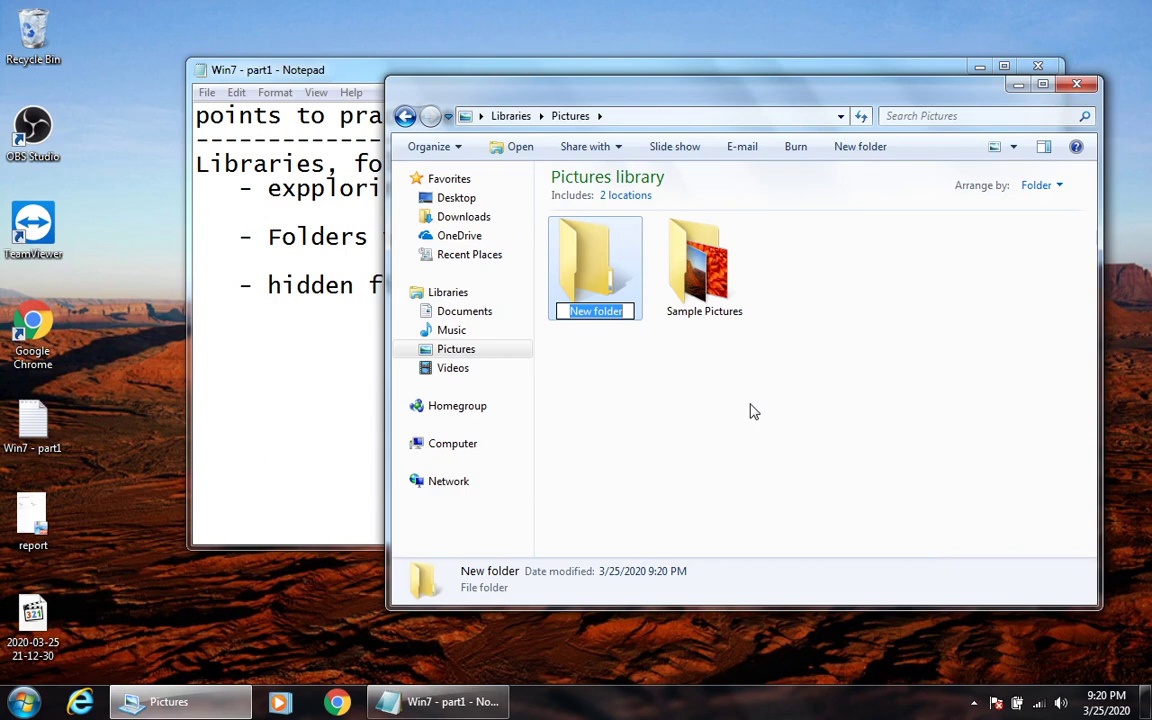
text(d)
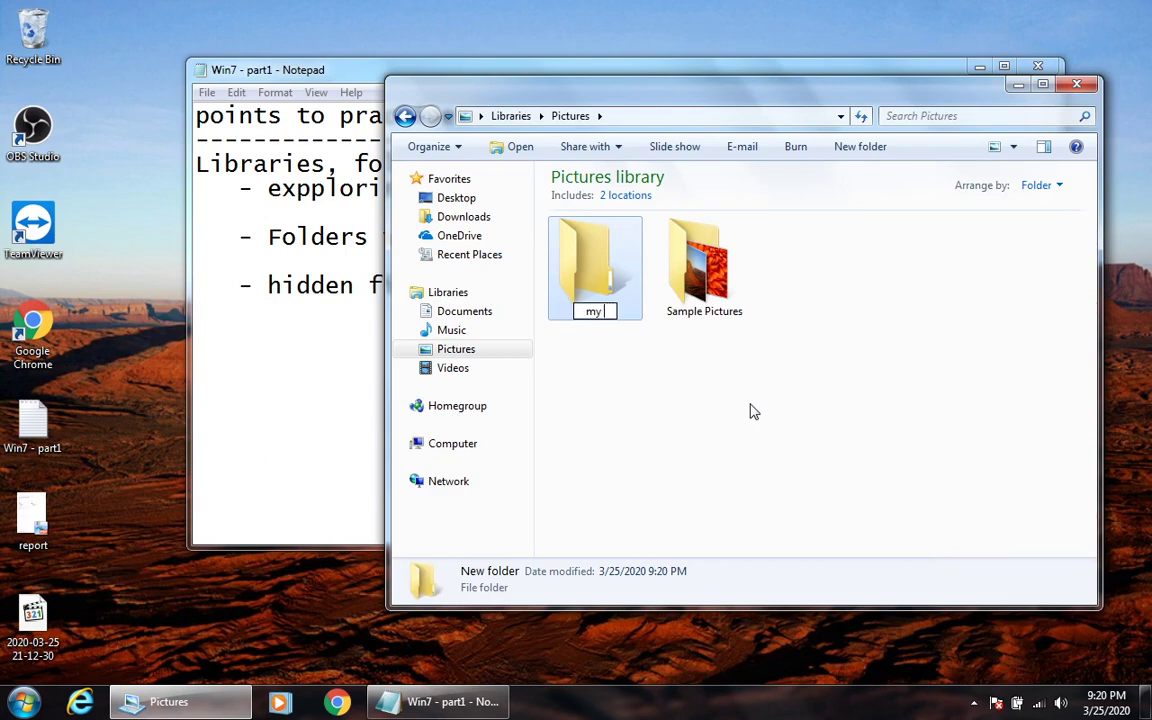
key(Return)
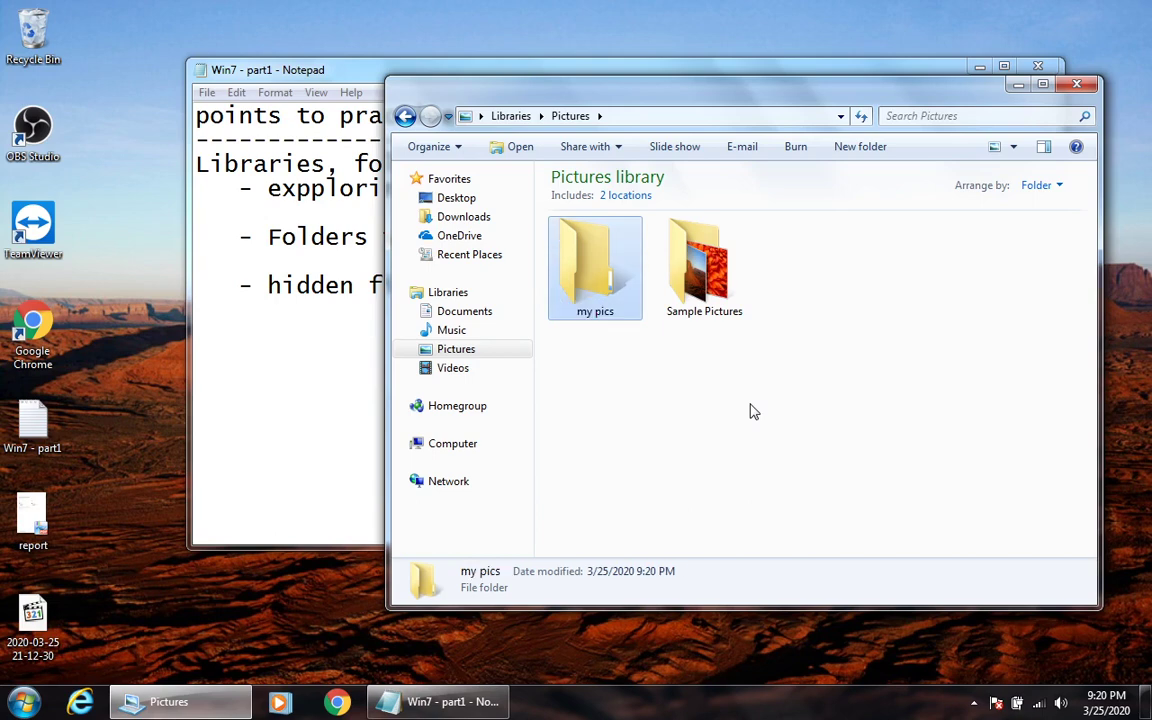
View the inside of the "my pics" folder, return to the Pictures library, and delete that folder.
double_click(593, 276)
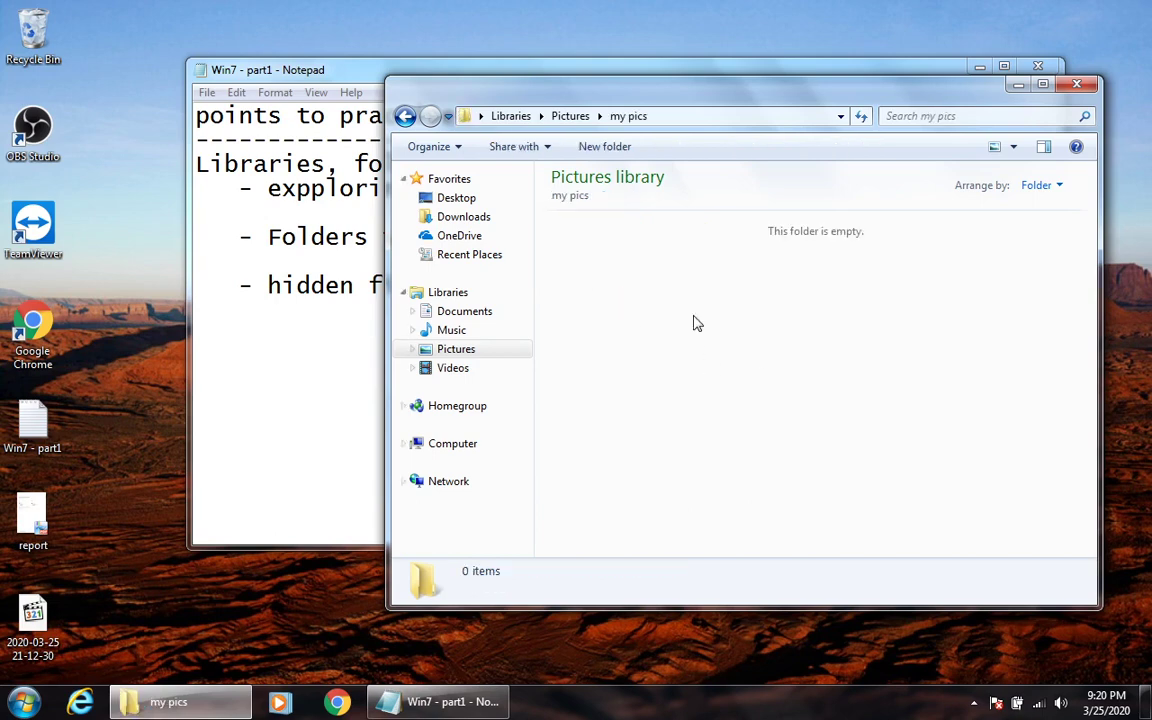
click(569, 117)
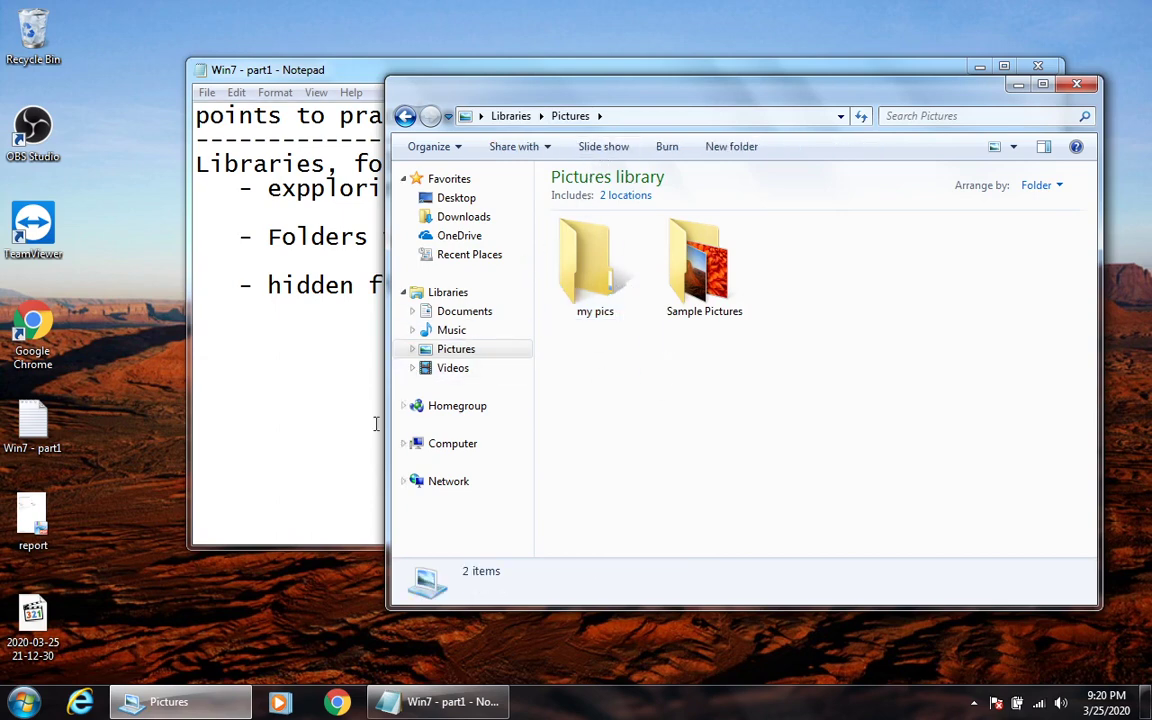
click(617, 268)
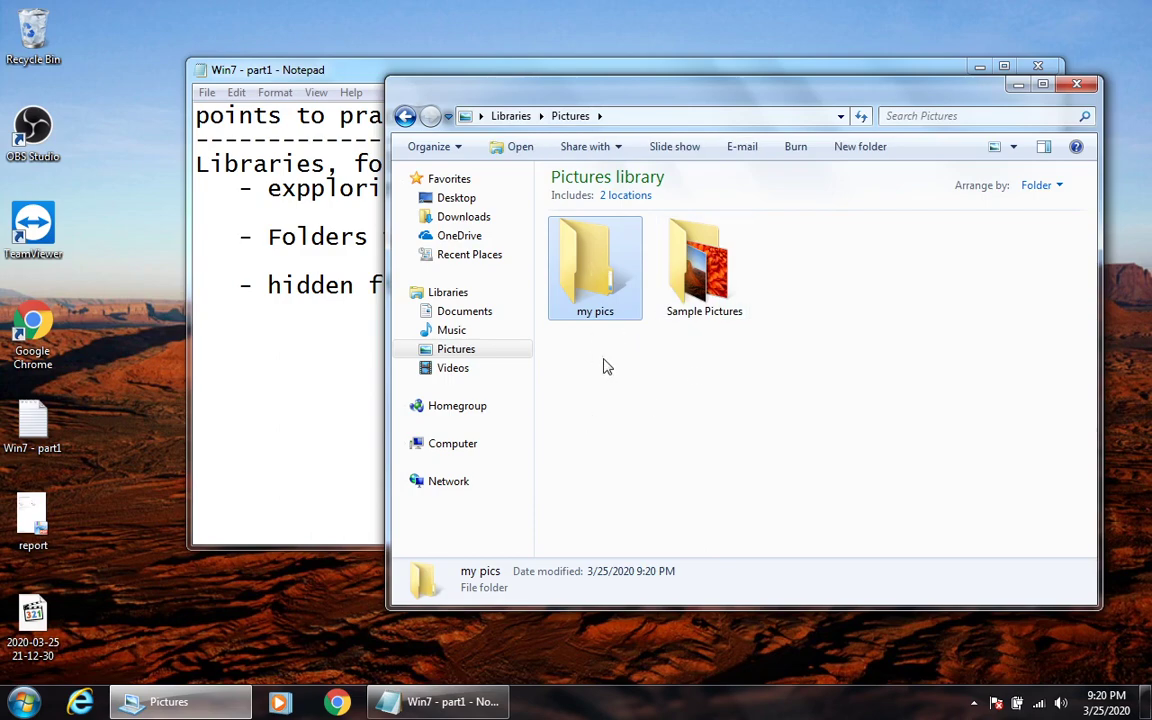
key(Delete)
click(645, 419)
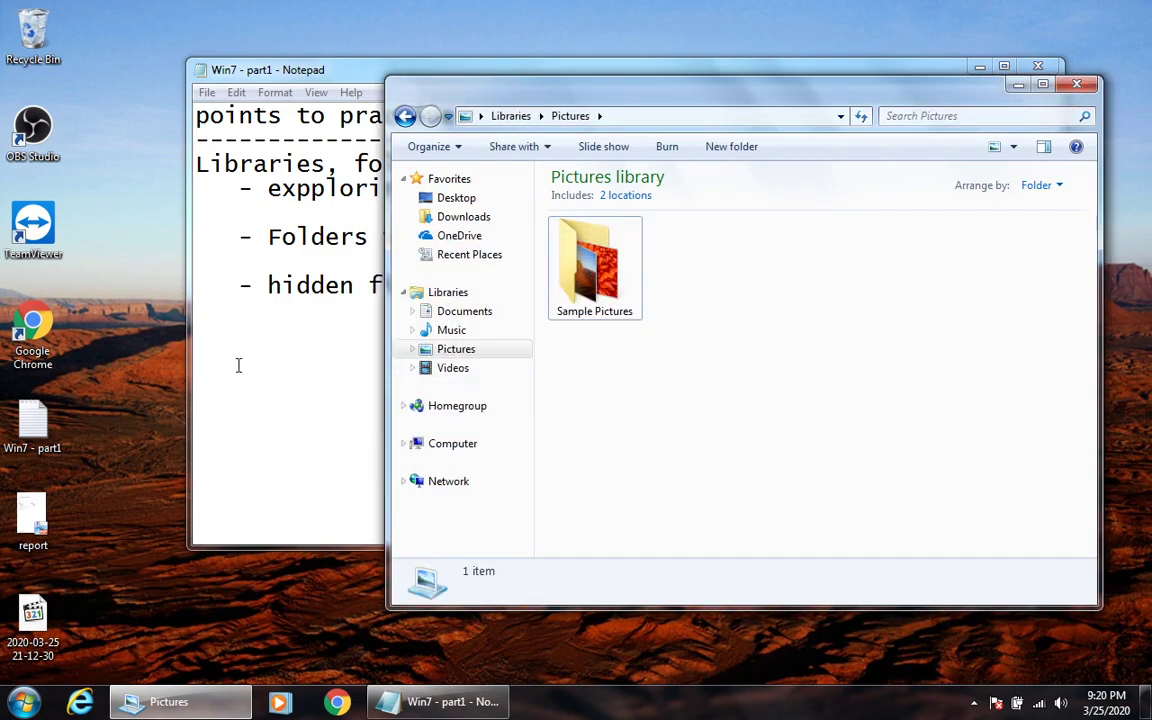
Check which new item types can be created on the desktop, without creating any.
right_click(127, 153)
mouse_move(231, 325)
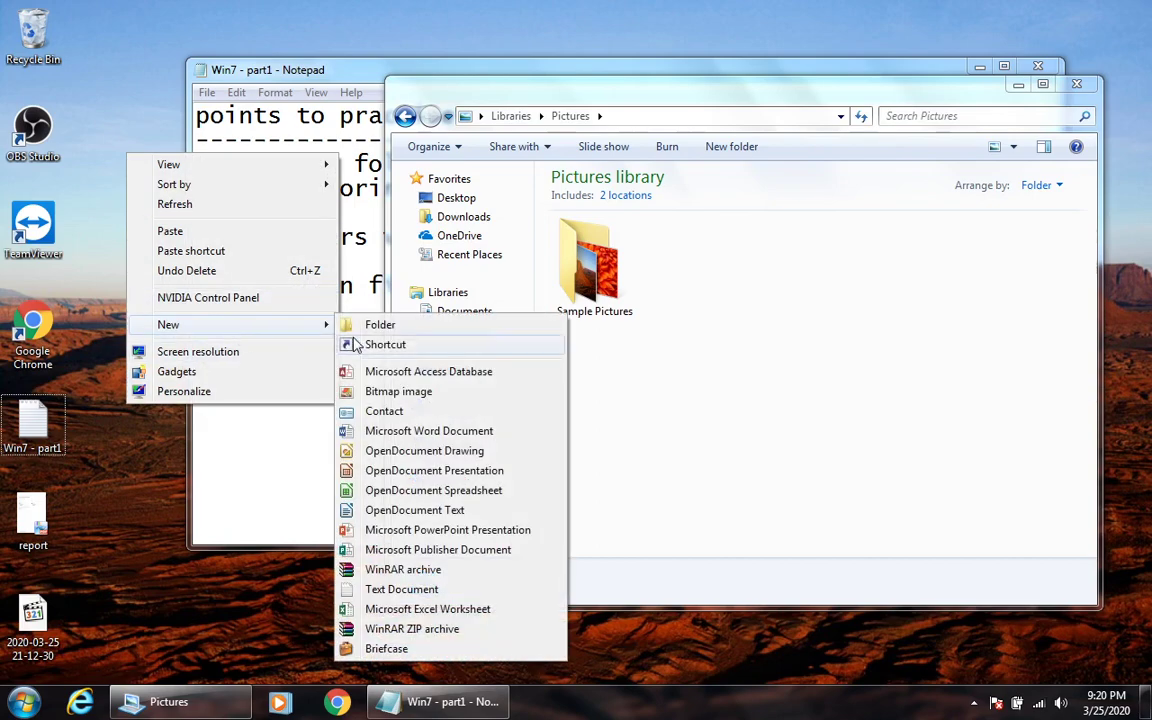
click(632, 316)
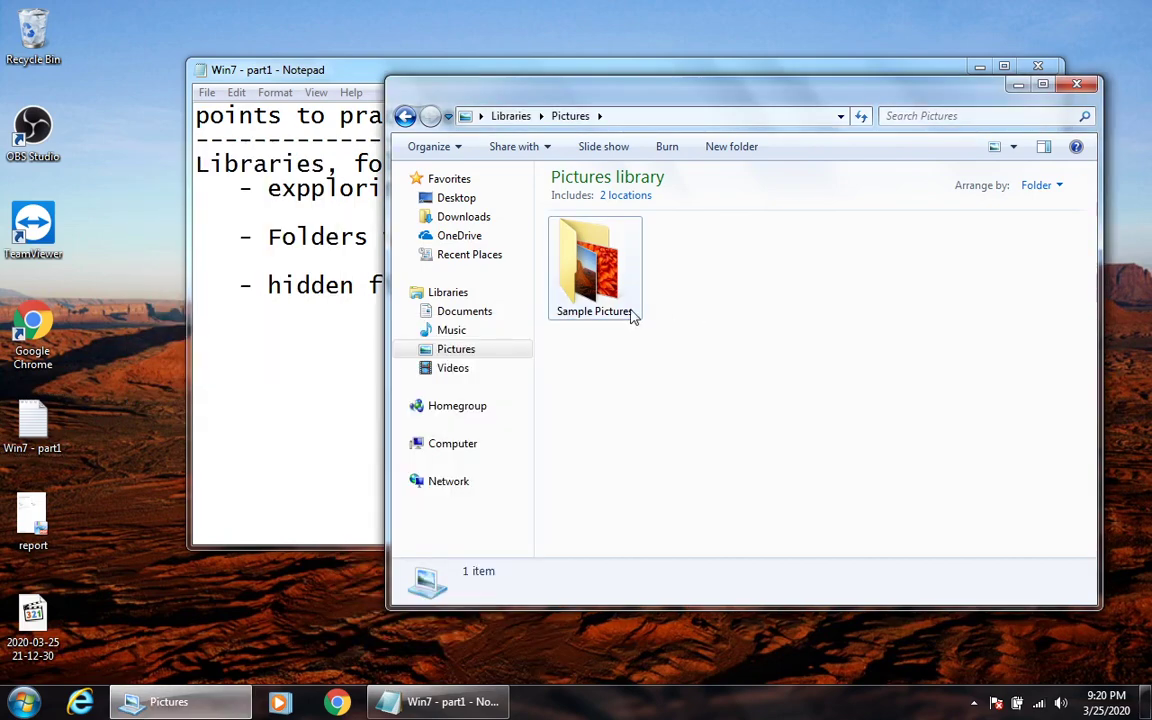
Switch to Google Chrome, search Google for "wallpapers", and block the site's location request.
click(338, 702)
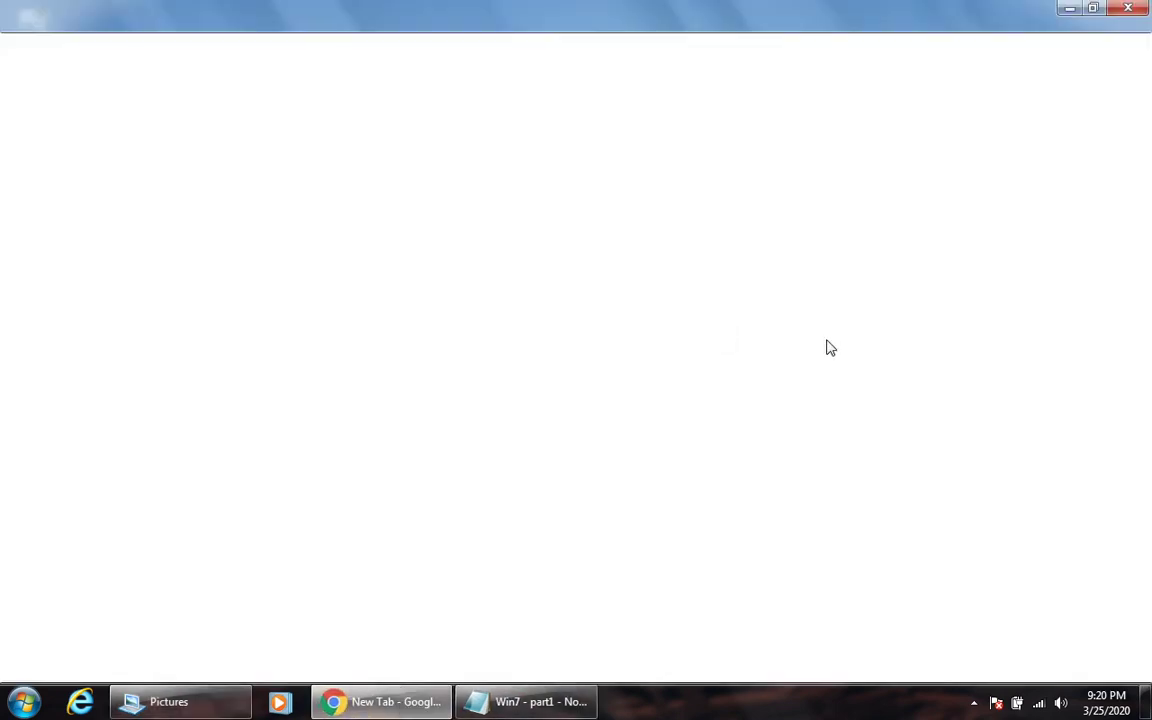
click(420, 345)
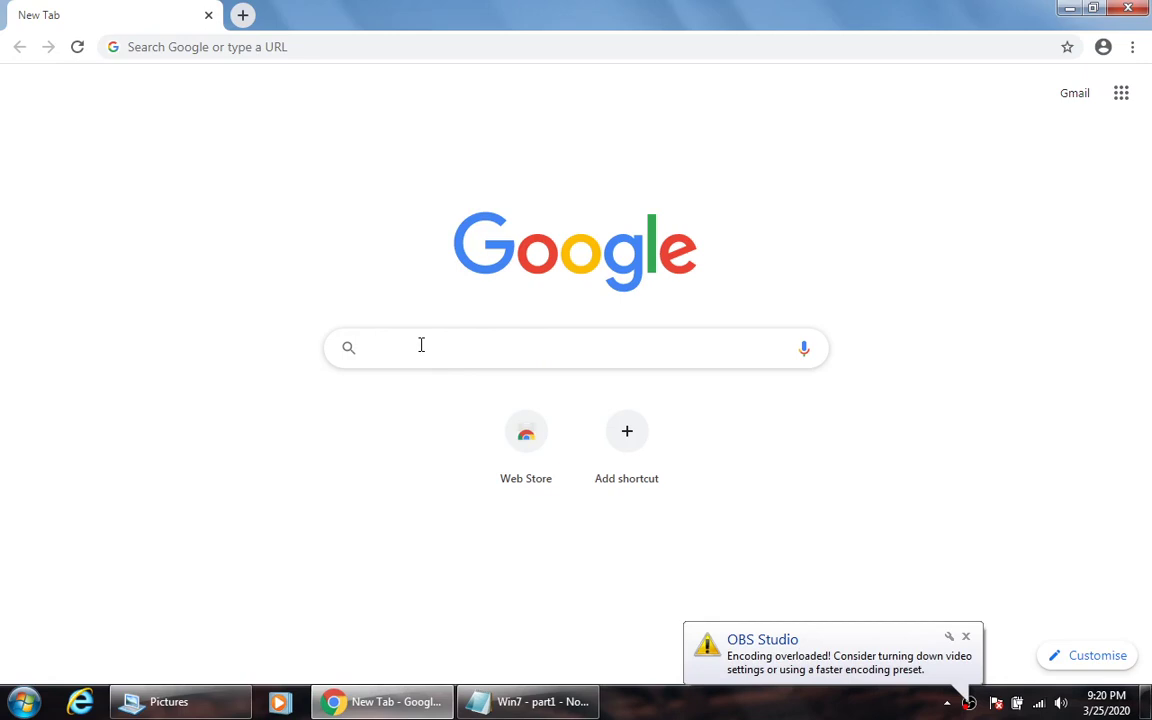
text(wallpapers)
key(Return)
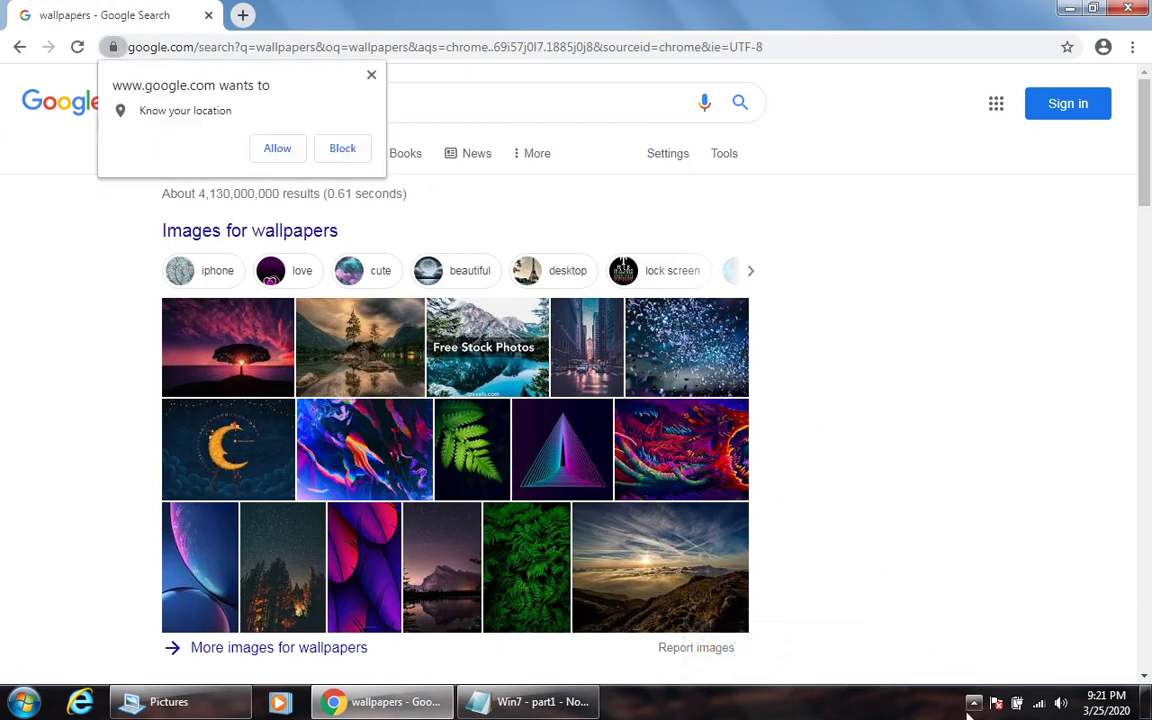
click(973, 703)
click(951, 470)
click(342, 149)
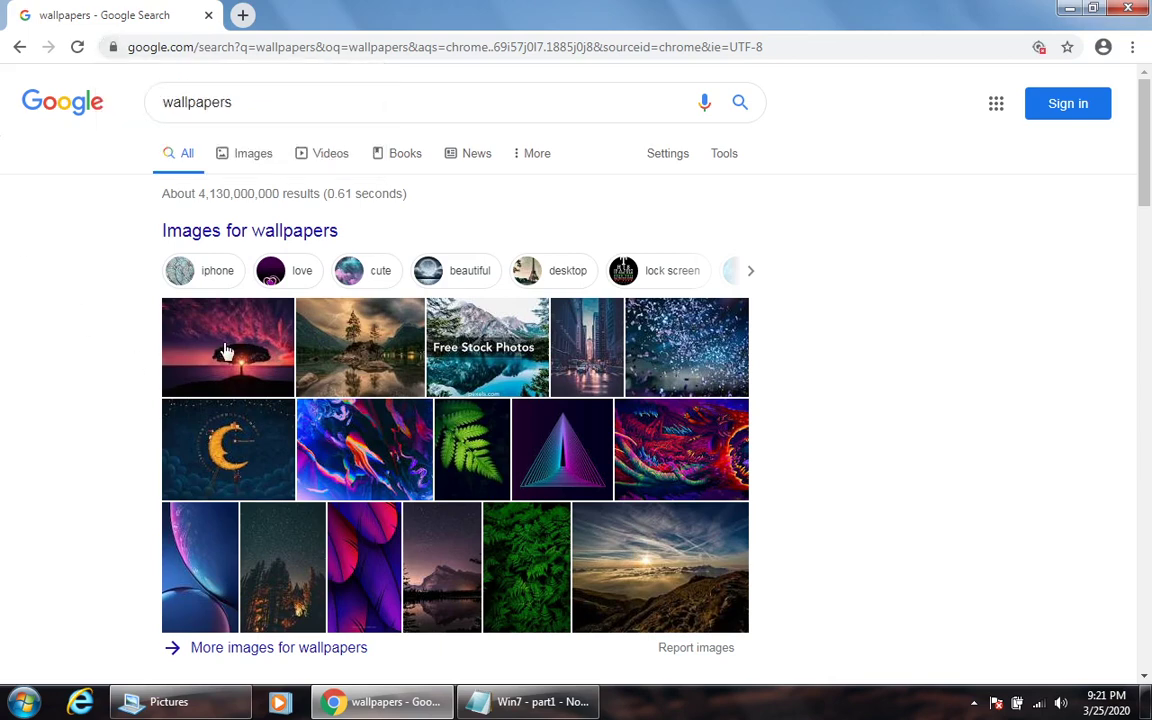
Open the wallpaper image results and preview the Pexels picture of a tree against a pink sunset.
click(548, 335)
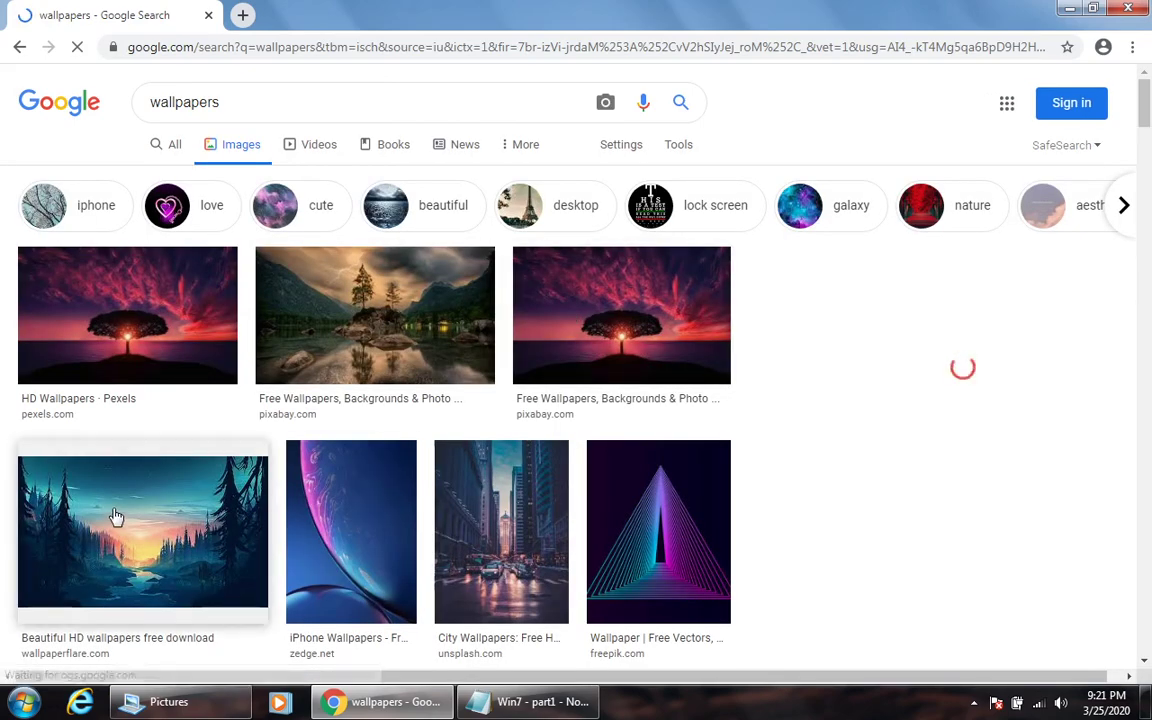
click(115, 517)
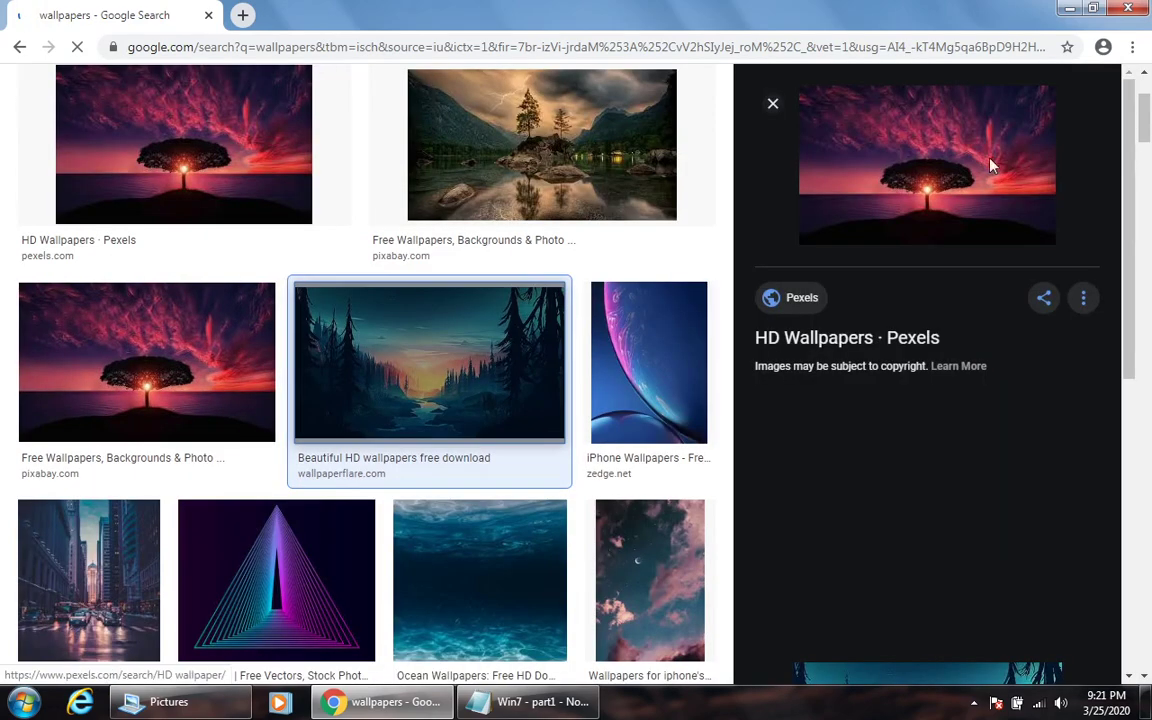
scroll(962, 247, down, 2)
scroll(902, 416, up, 5)
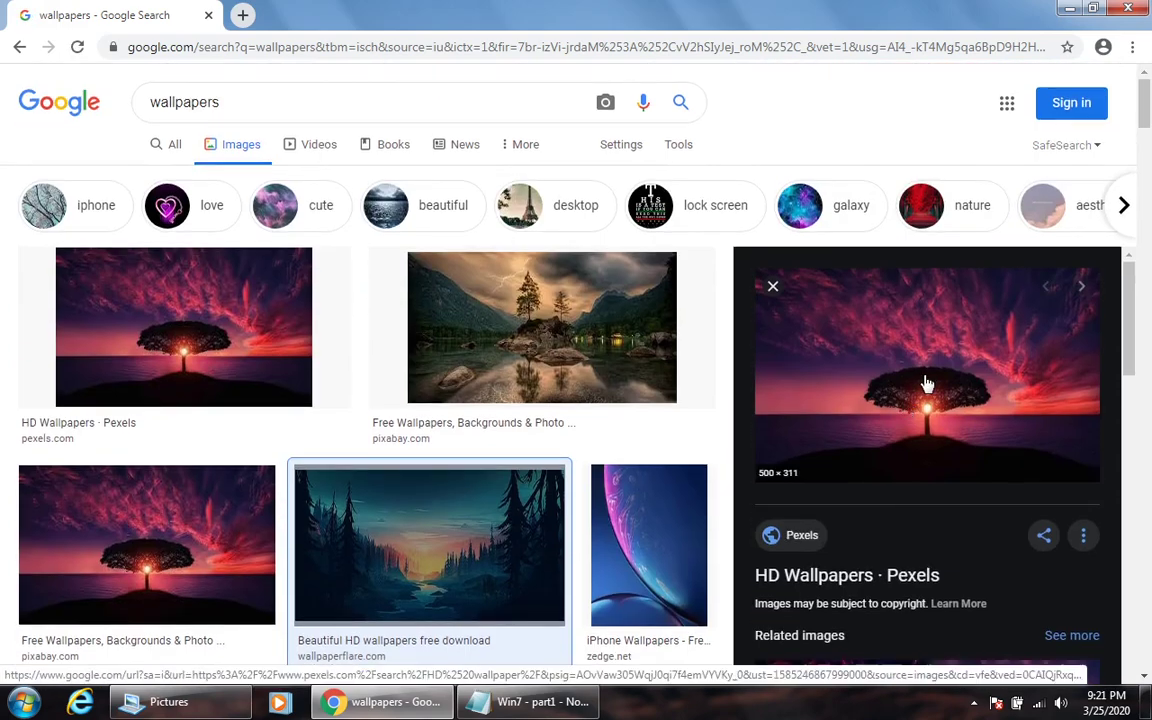
Save the previewed Pexels tree picture to the Desktop as the JPEG image "amazing-animal-beautiful-beautifull" and close the preview.
right_click(927, 384)
click(958, 539)
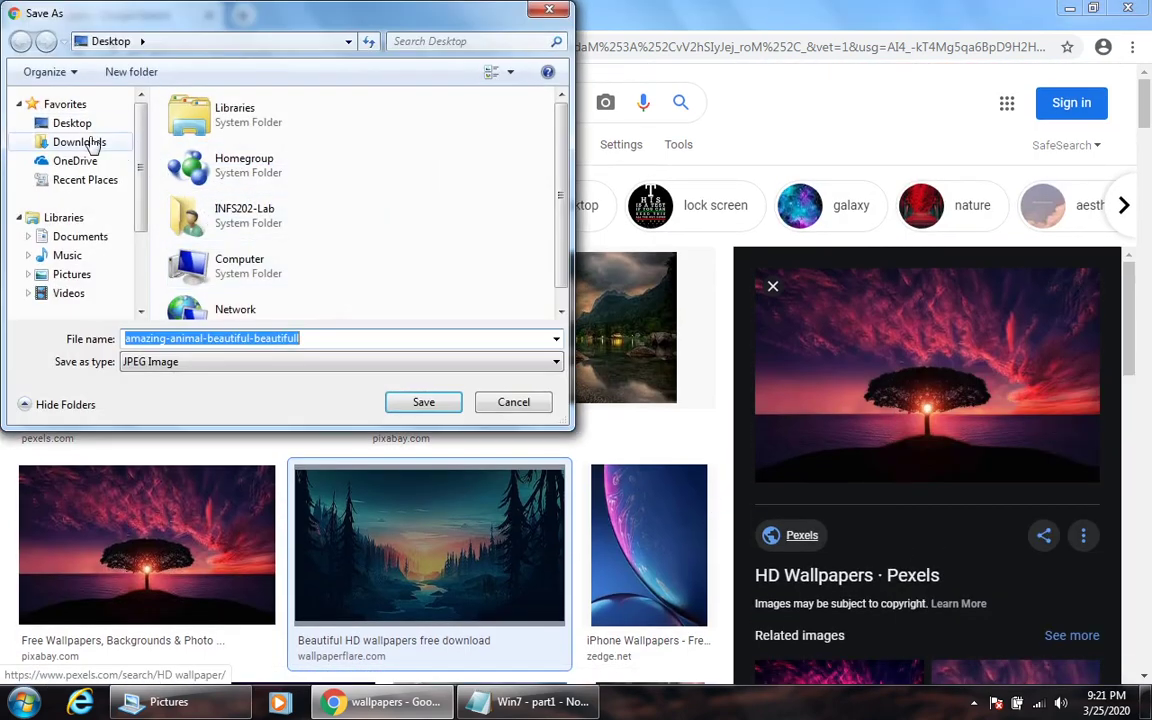
click(71, 130)
click(425, 410)
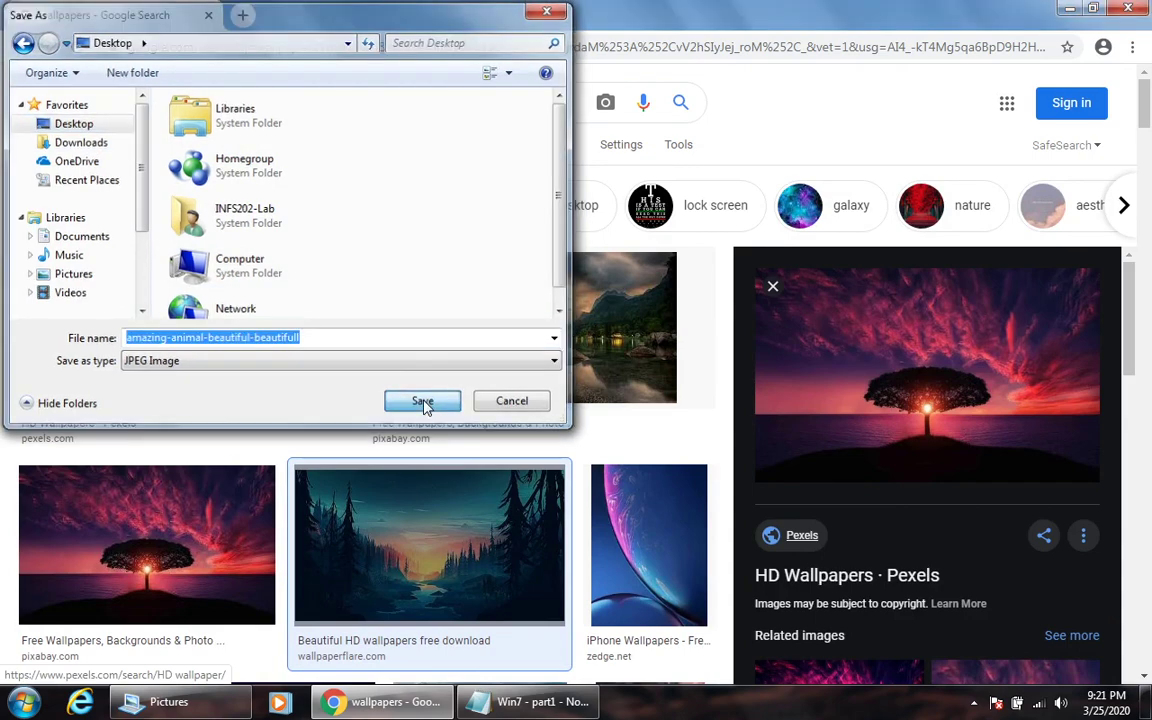
key(Escape)
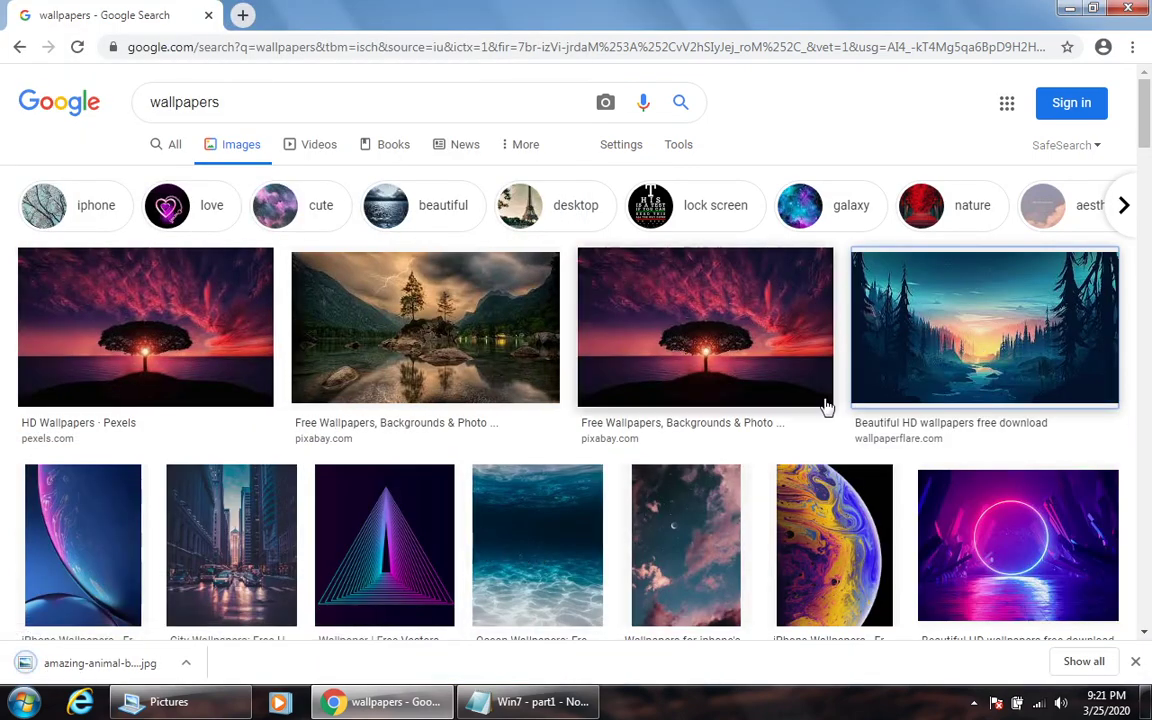
Preview the Wallpaperflare forest sunset and neon circle pictures in the wallpaper image results.
click(940, 382)
scroll(940, 382, down, 2)
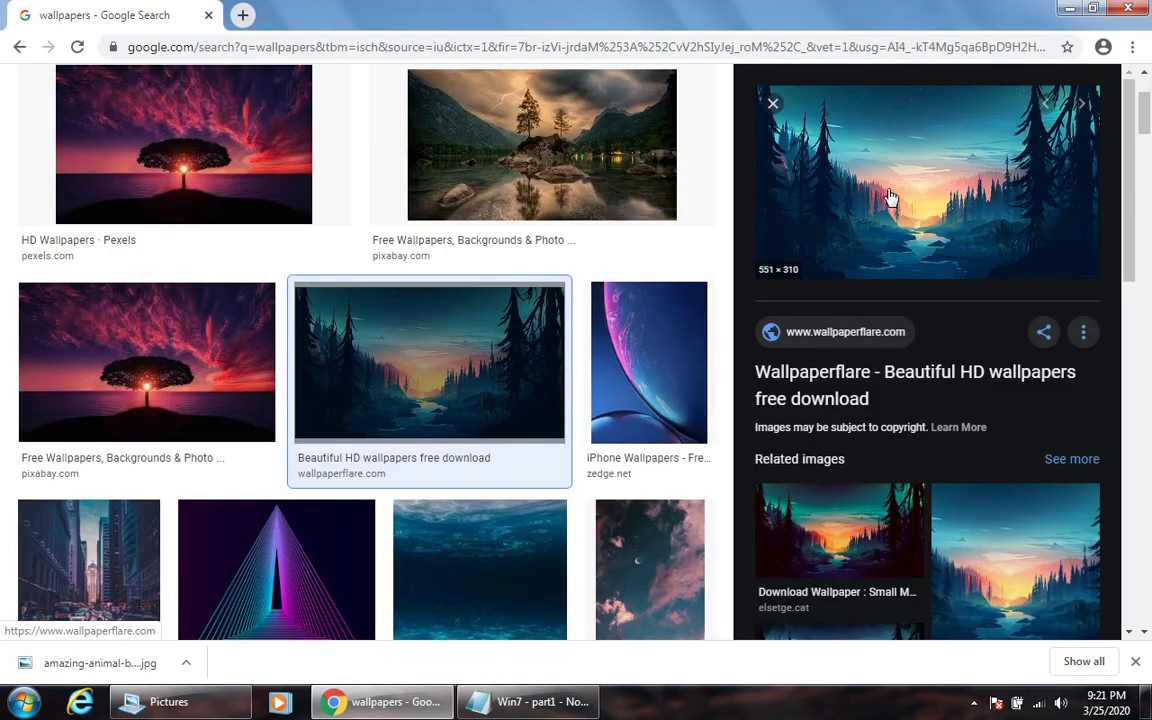
scroll(591, 470, down, 5)
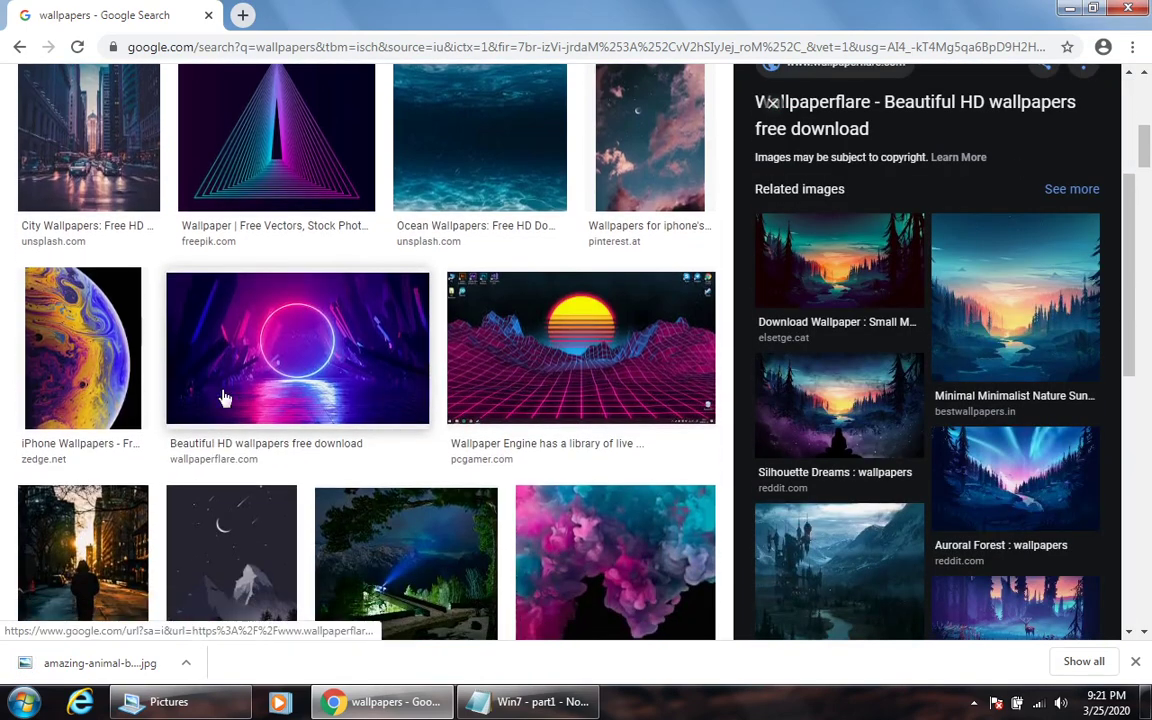
click(364, 360)
scroll(465, 478, down, 3)
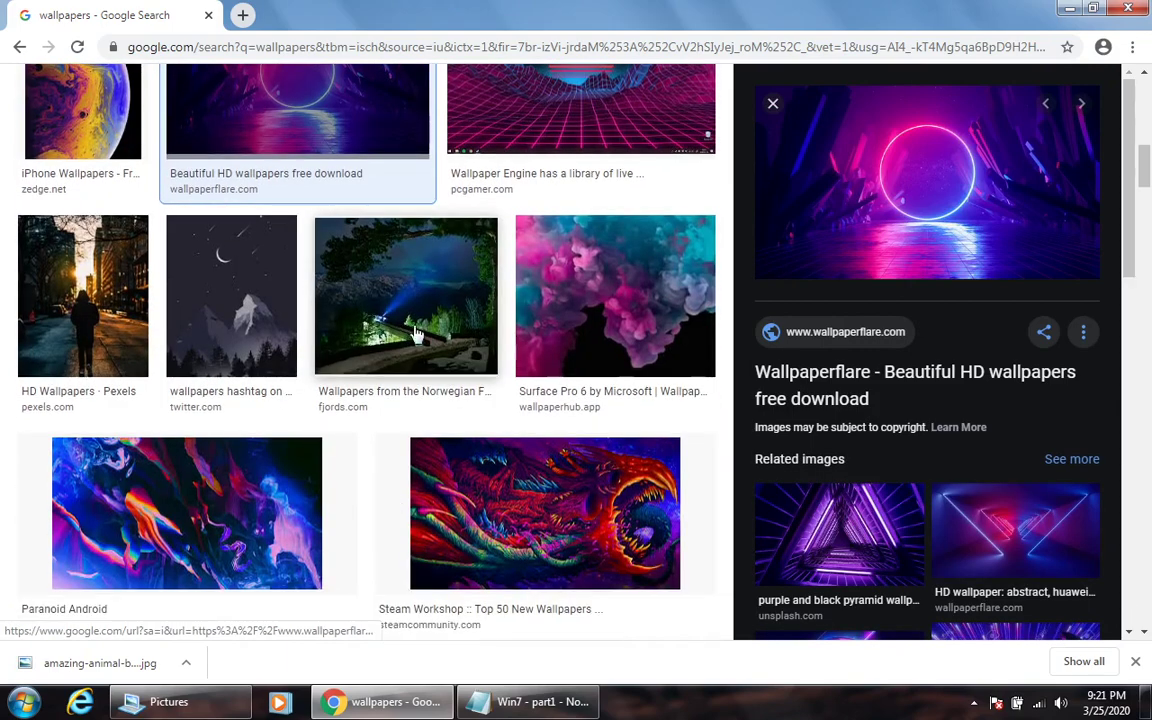
Save the Norwegian Fjords night wallpaper from the image results to the Desktop as the JPEG image "download".
click(417, 334)
right_click(891, 181)
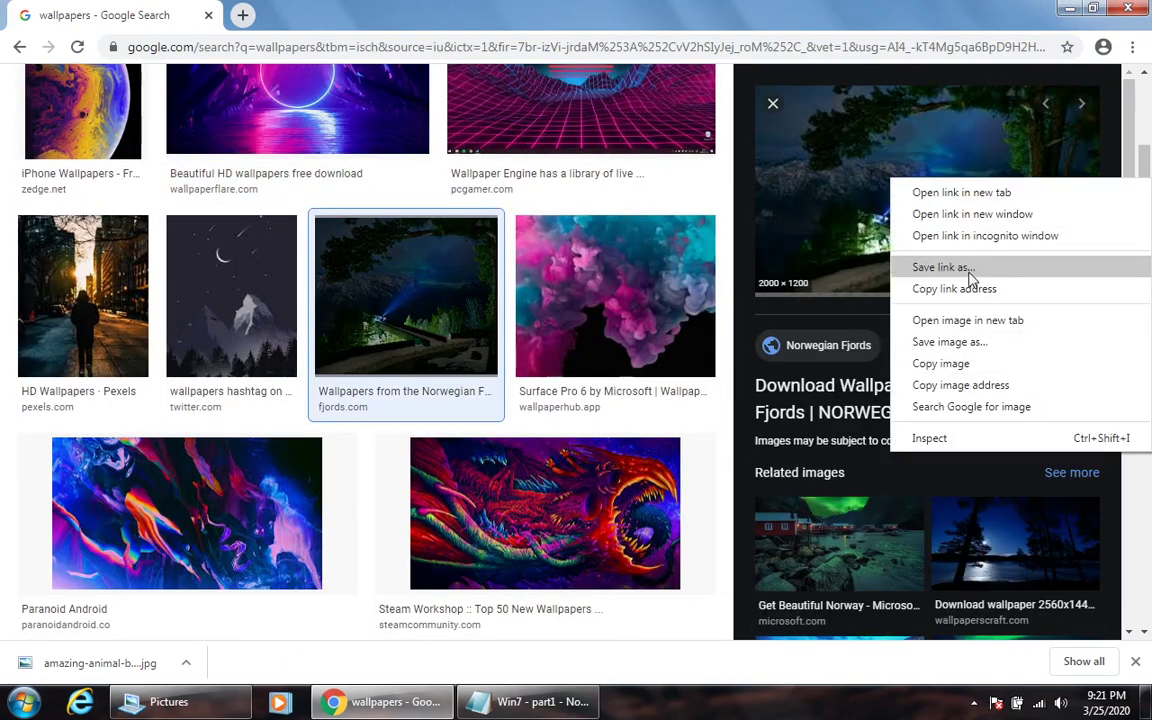
click(993, 347)
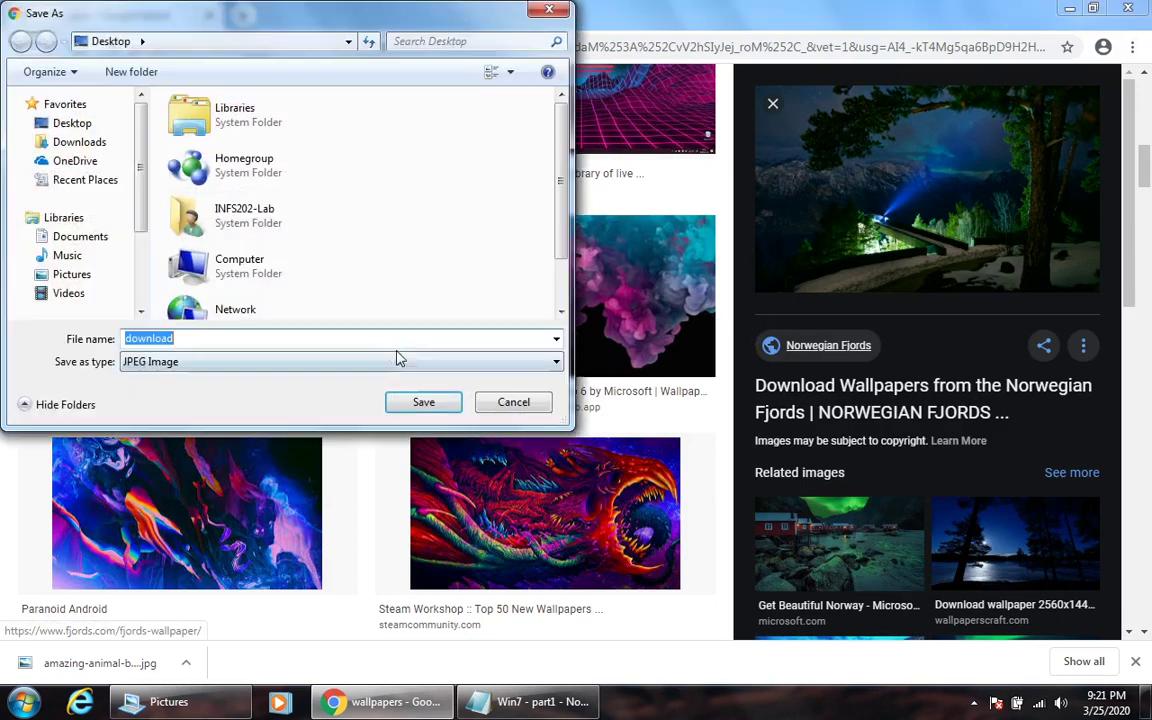
click(421, 403)
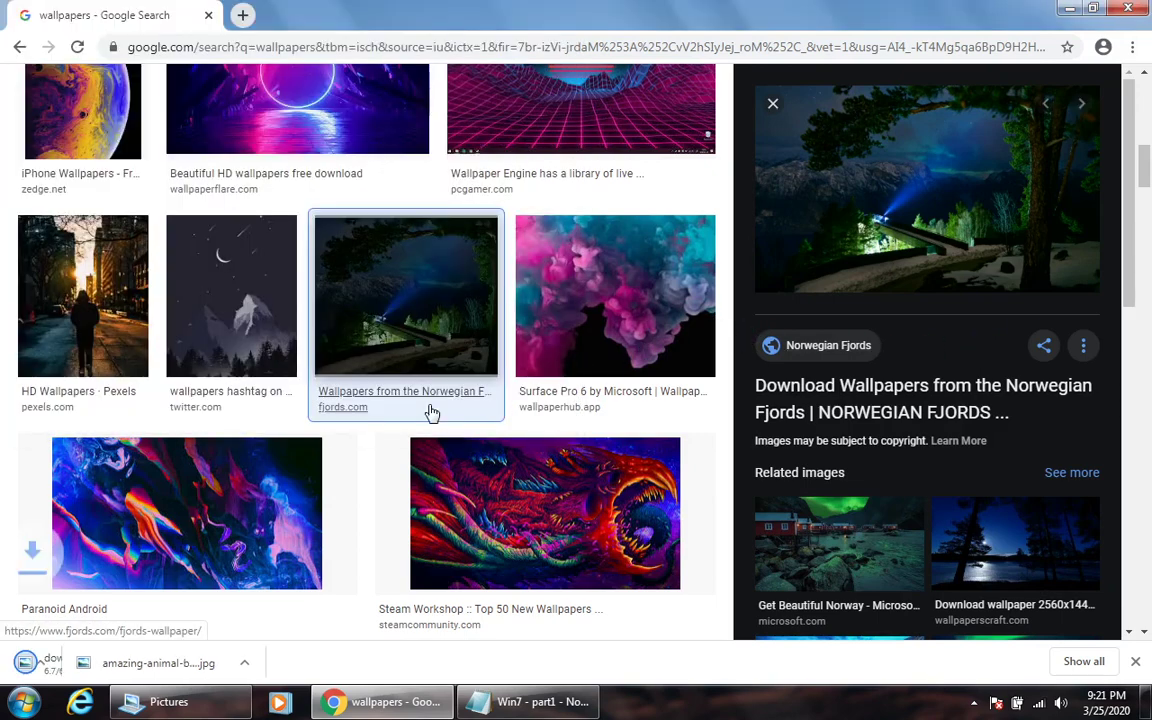
Replace the wallpaper search tab with a new blank tab, and minimize the browser, Pictures and Notepad windows to show the desktop.
key(ctrl+t)
click(185, 18)
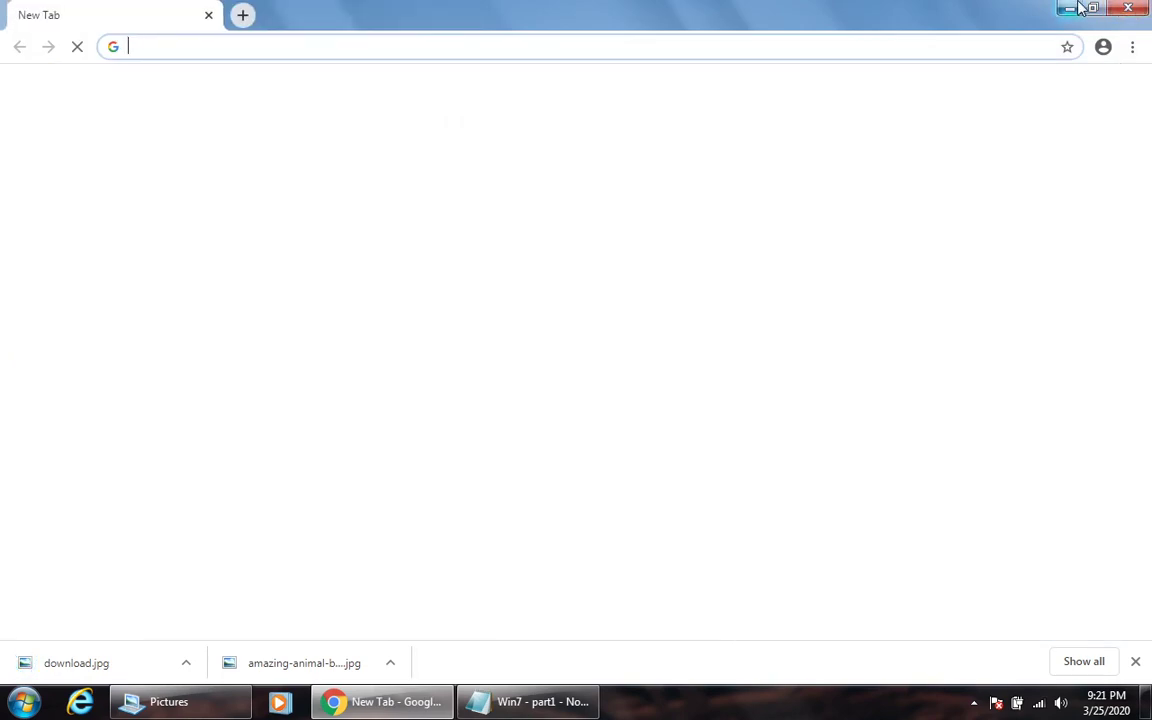
click(1076, 9)
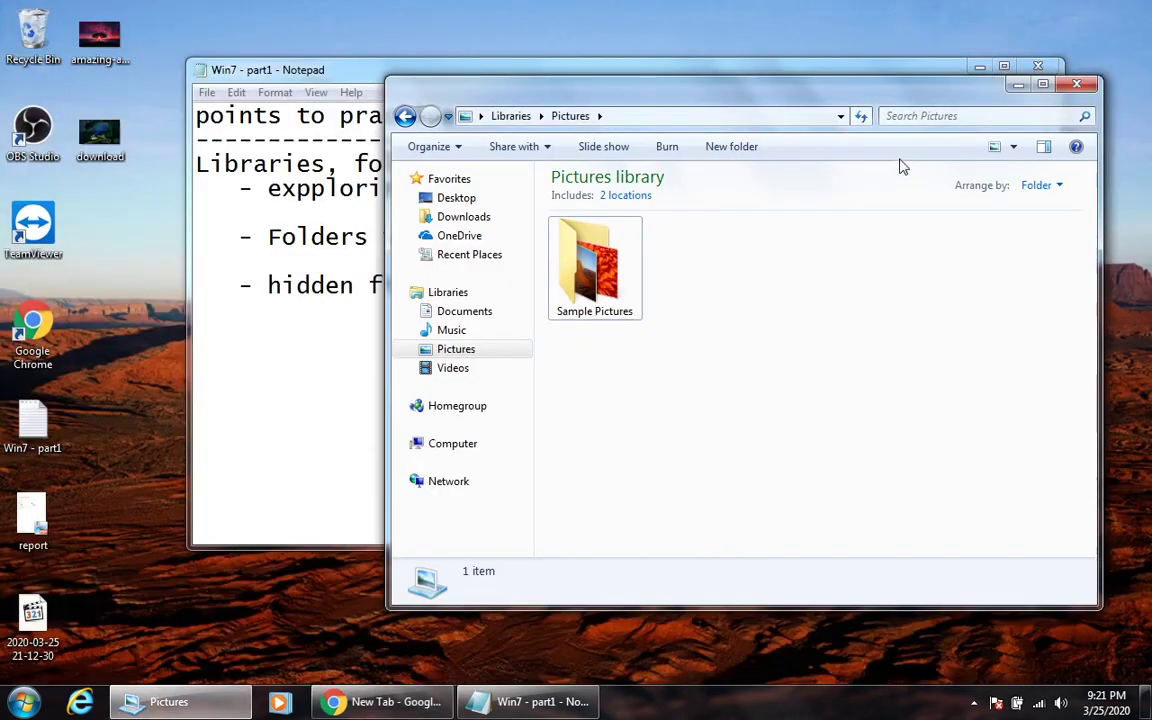
click(1014, 86)
click(979, 67)
Create a desktop folder named "wallpapers" and move the two saved wallpaper pictures into it.
right_click(253, 149)
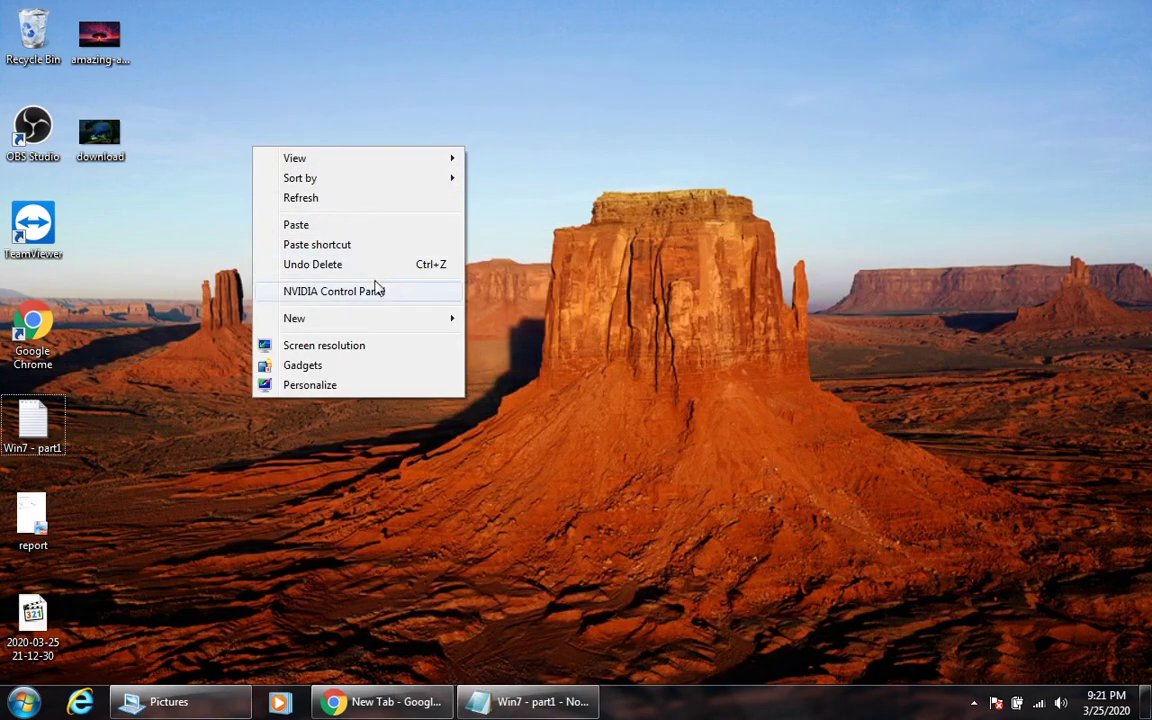
mouse_move(355, 318)
click(514, 319)
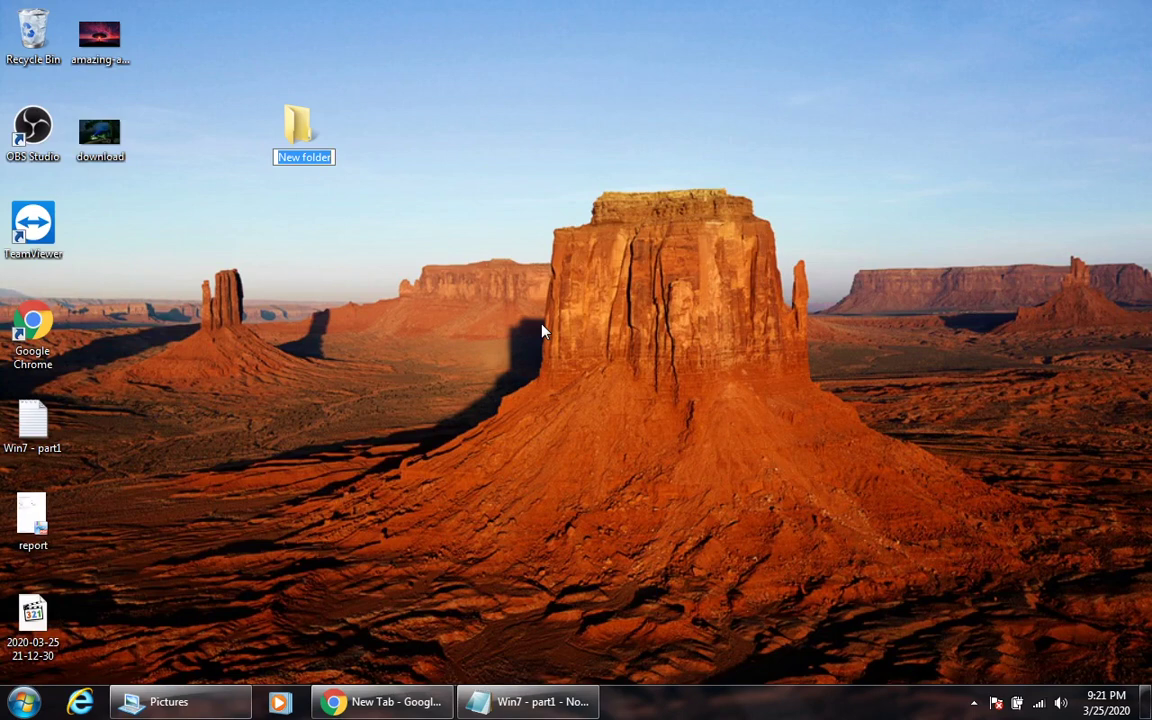
text(wa)
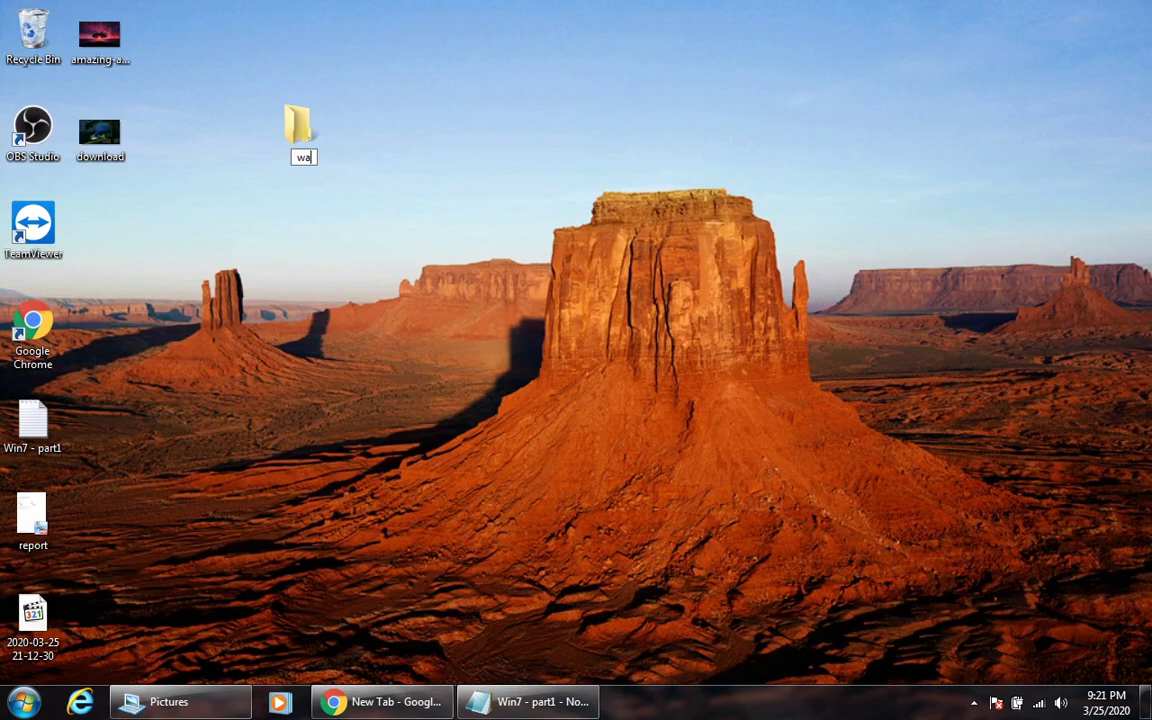
text(llpapers)
key(Return)
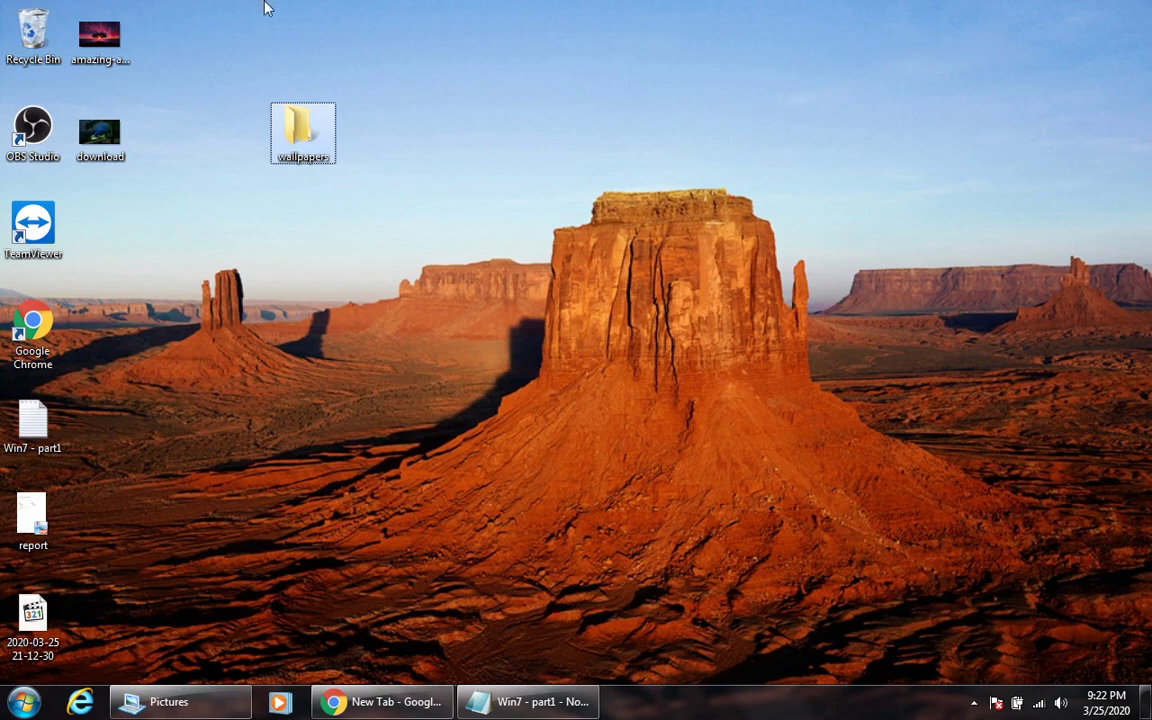
drag(212, 3, 134, 36)
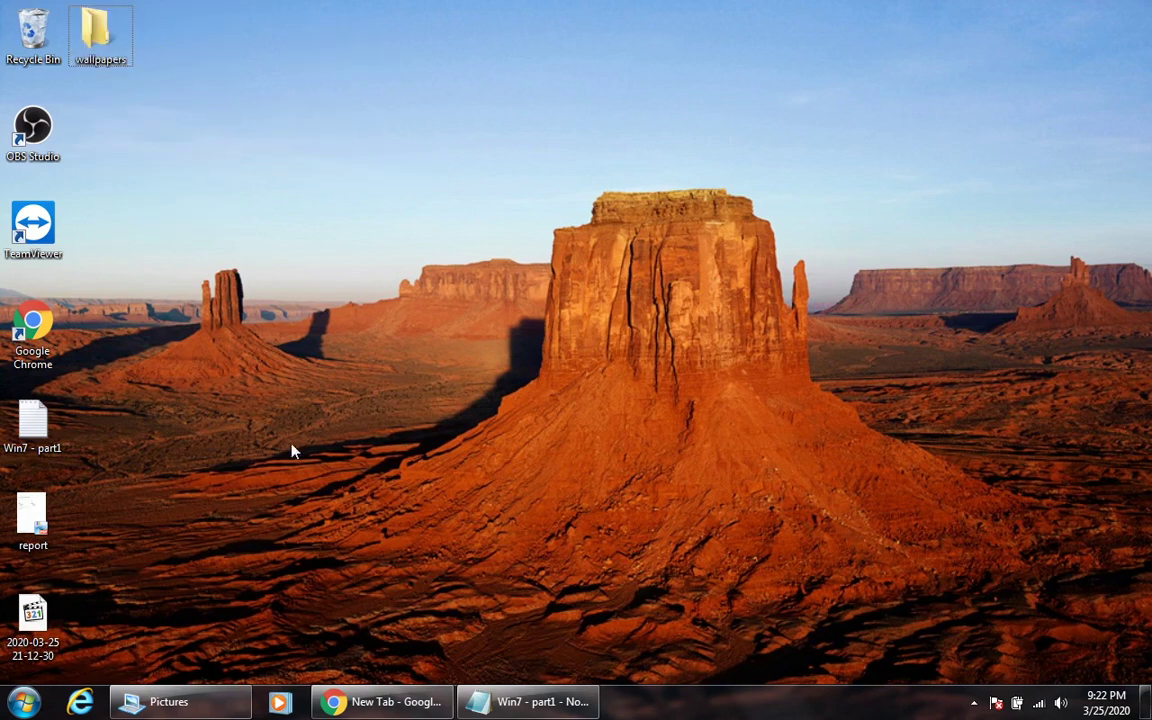
Restore the Pictures window, go up to Libraries, and reopen the Pictures library beside the wallpapers folder.
click(172, 701)
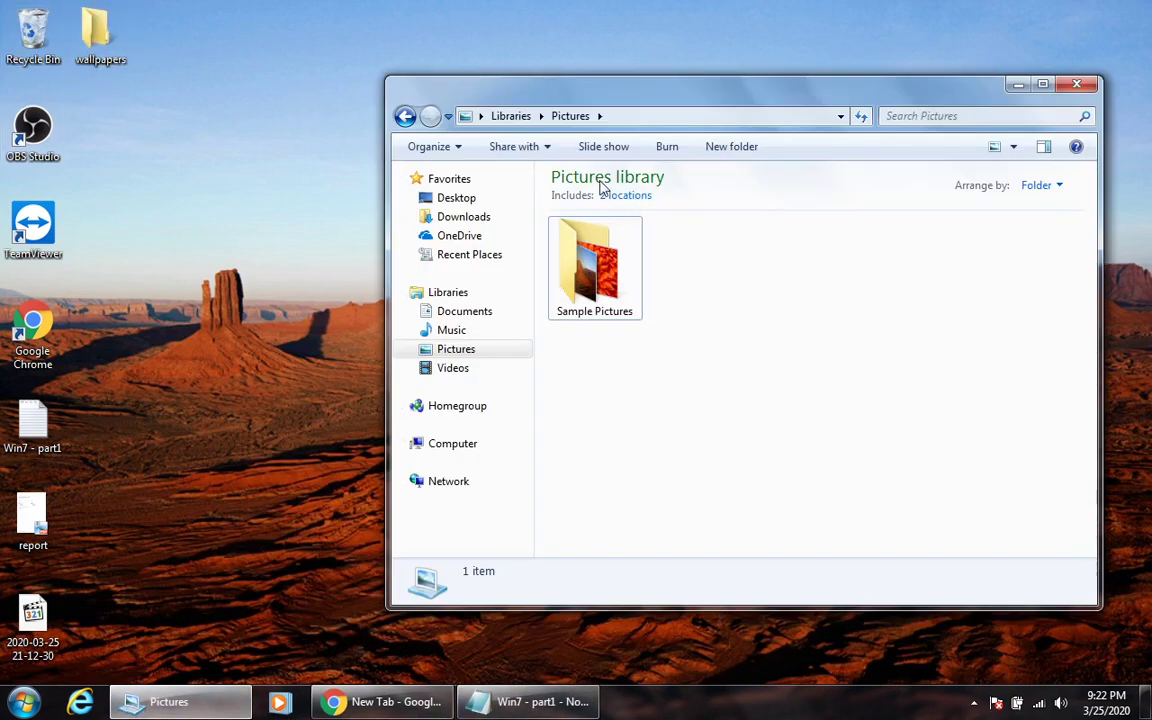
click(511, 116)
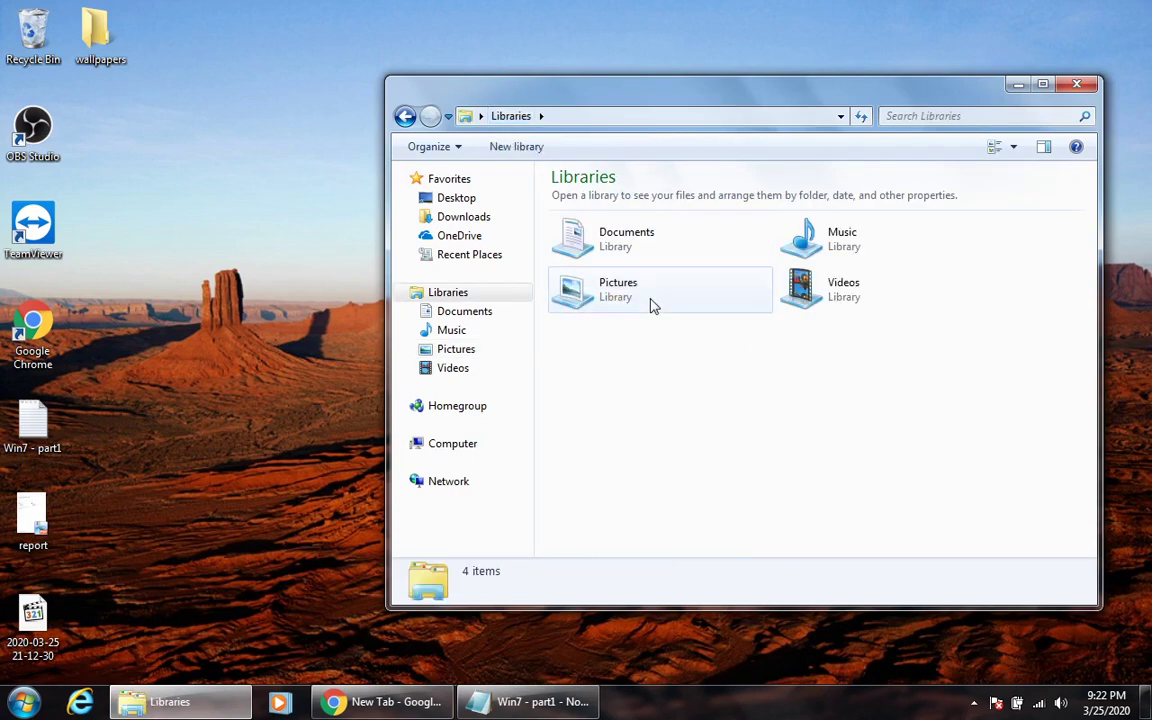
double_click(646, 303)
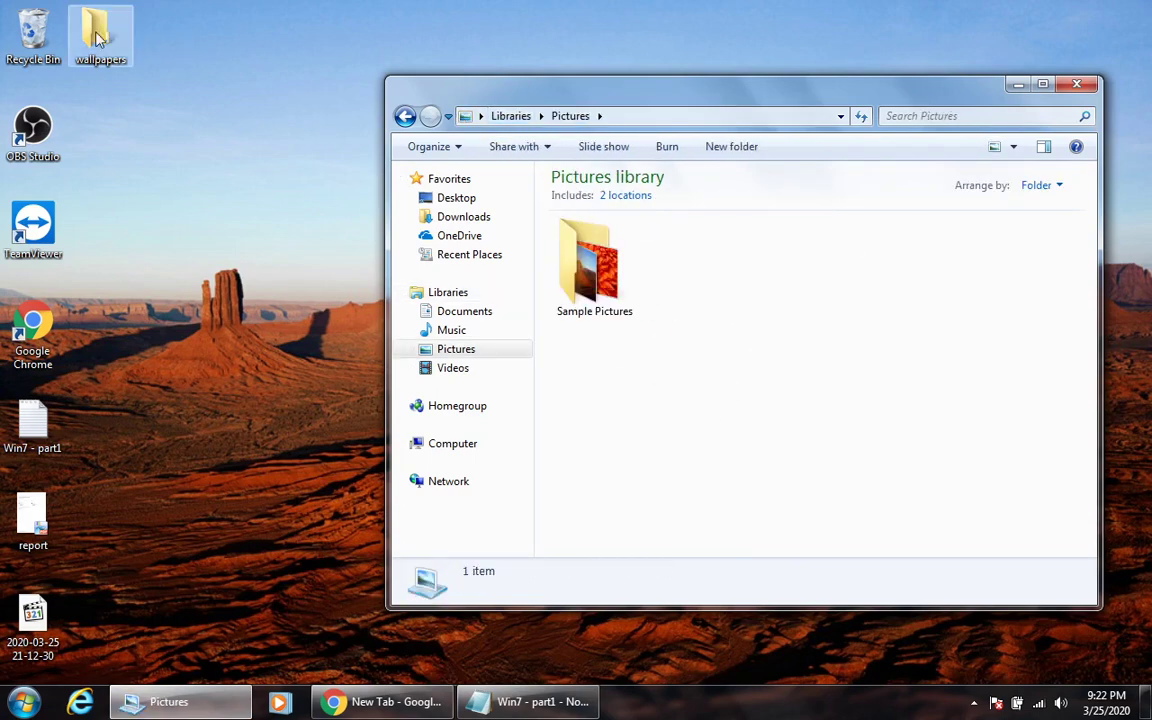
drag(96, 32, 592, 197)
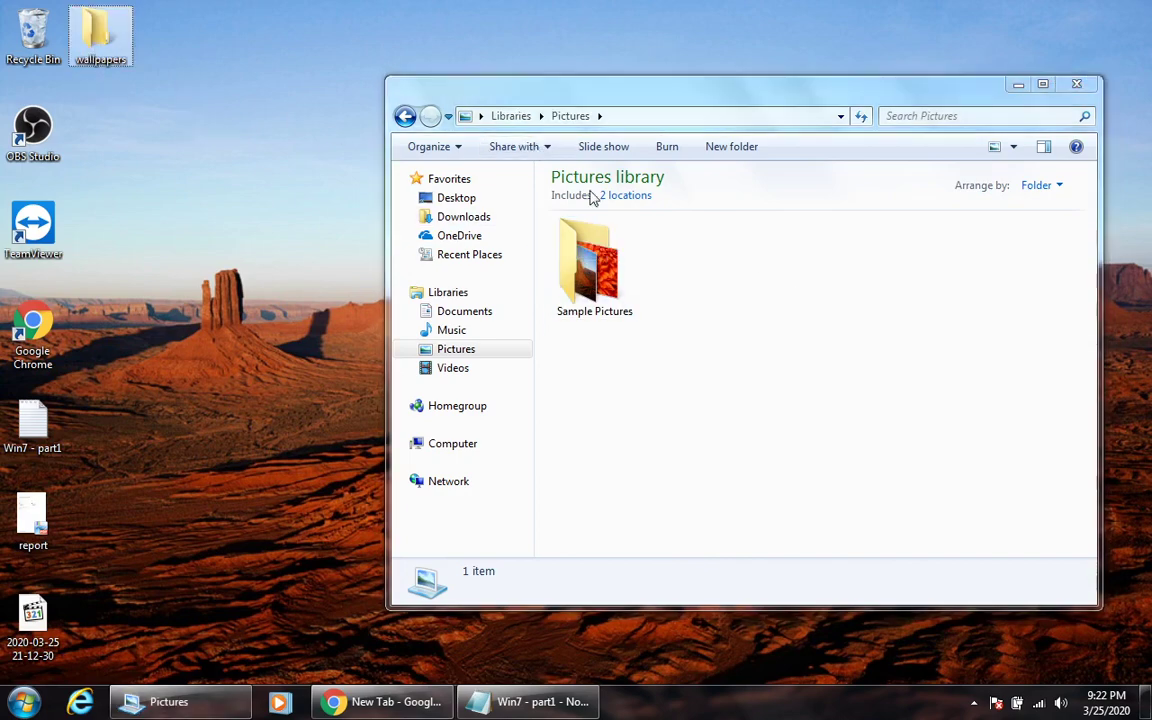
Open the list of locations included in the Pictures library and move that dialog off the library window.
click(624, 196)
key(Escape)
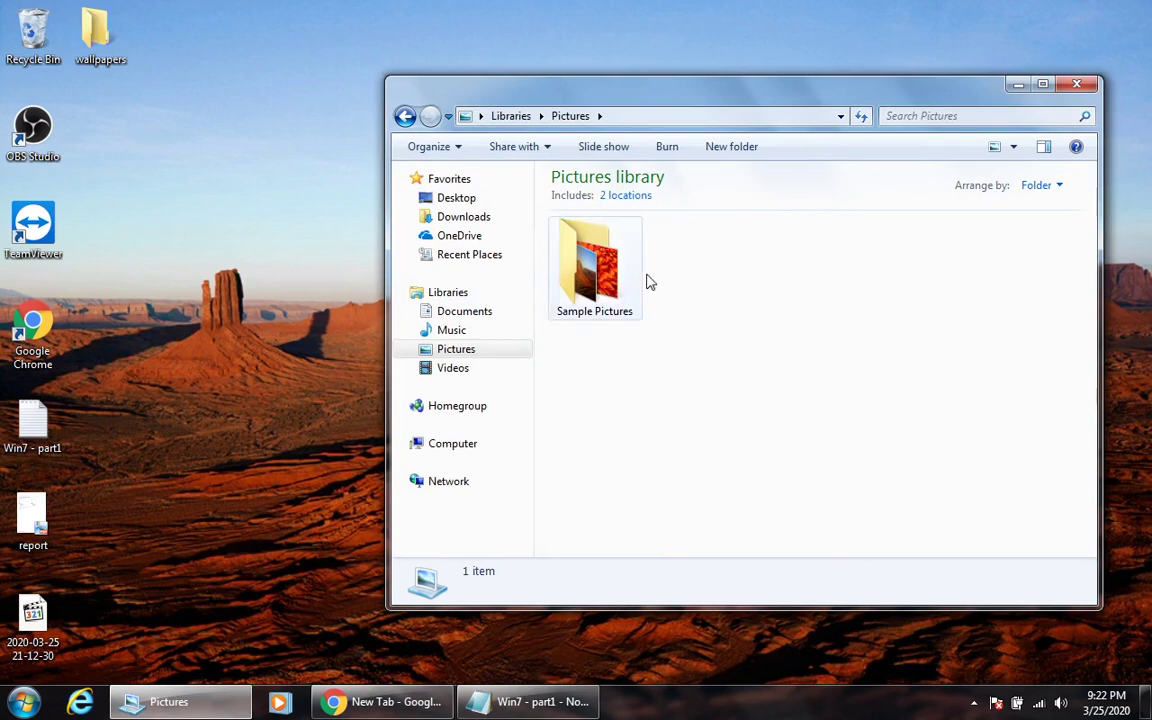
click(624, 196)
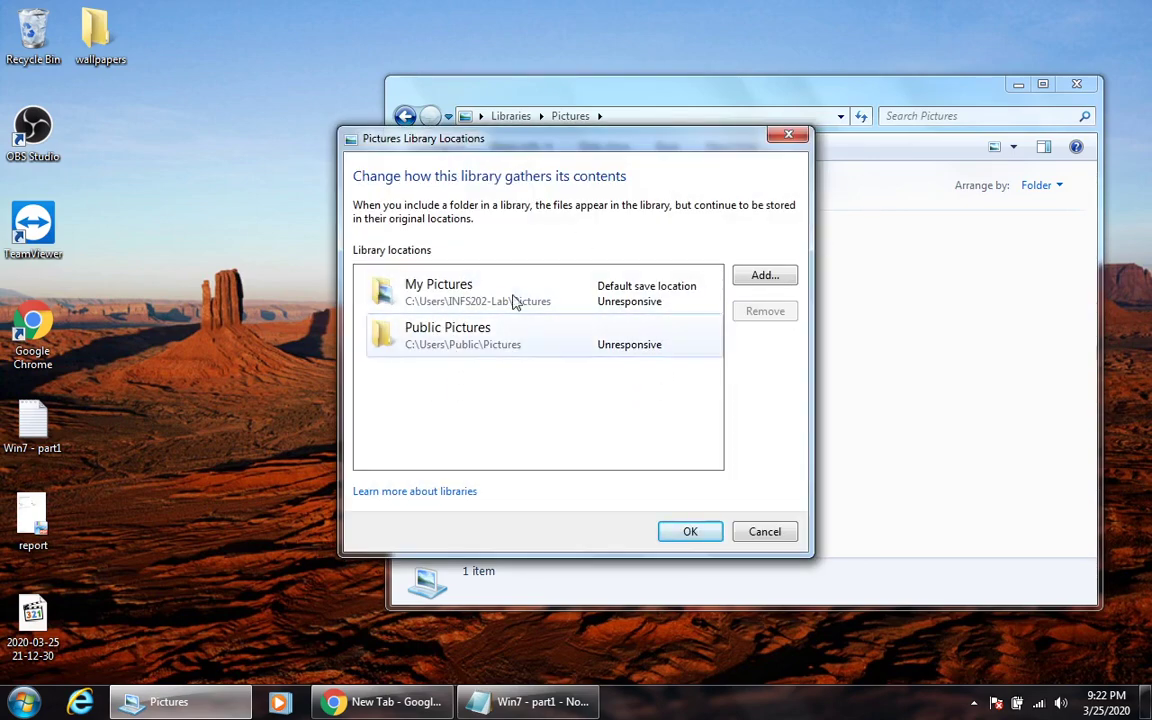
drag(625, 145, 337, 170)
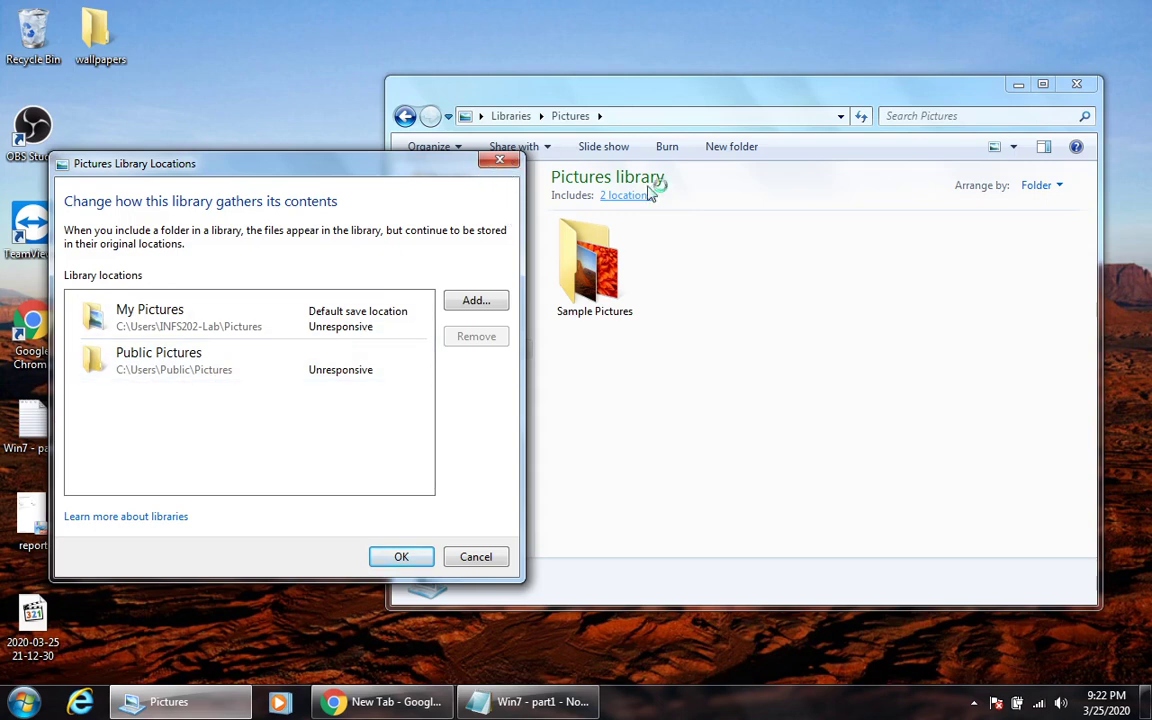
Browse a new Computer window to C:\Users\Public\Public Pictures and place it beside the library locations for comparison.
click(22, 702)
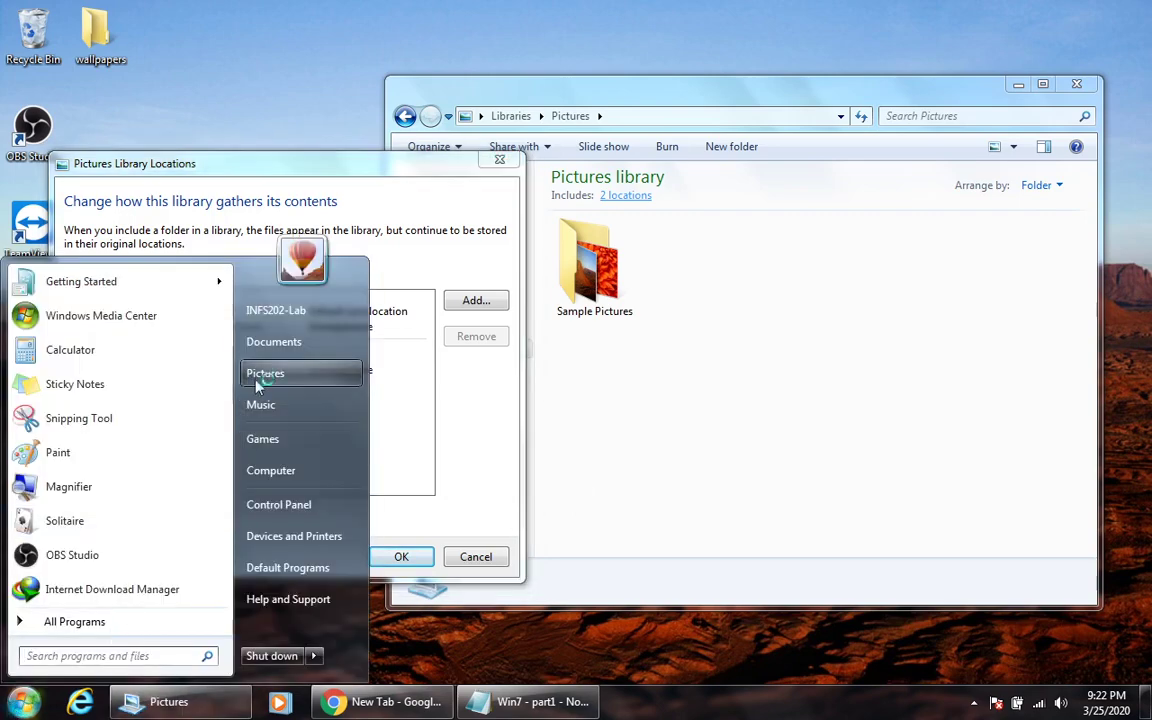
click(295, 478)
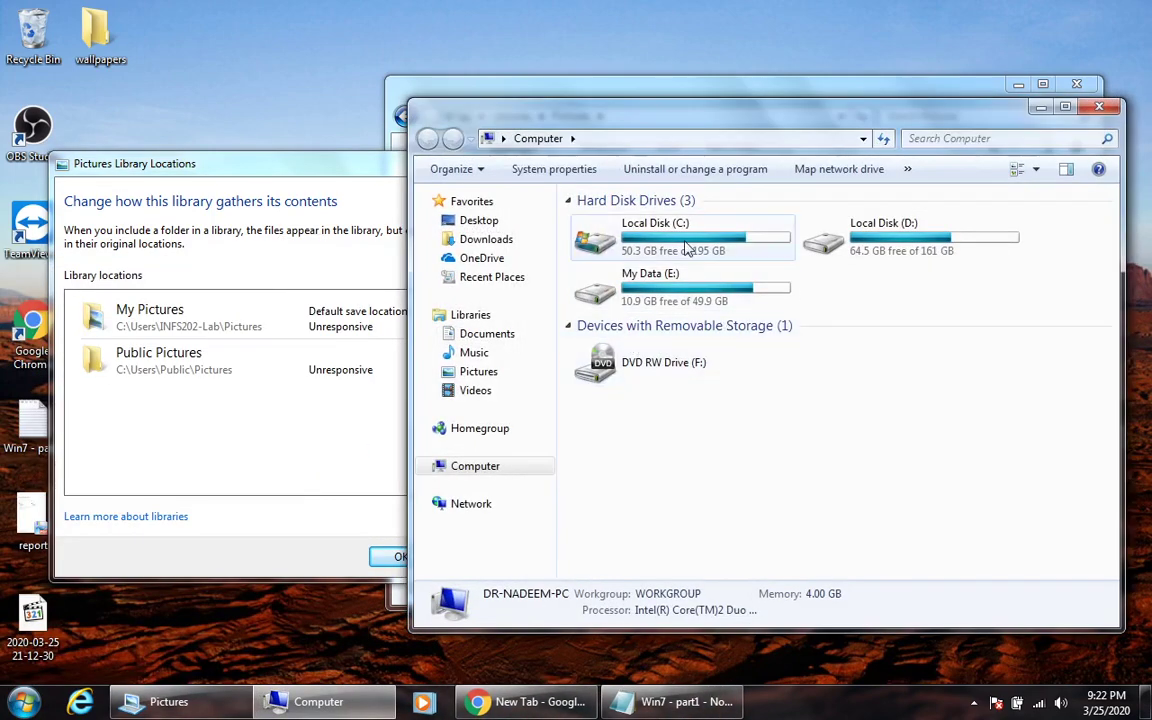
double_click(670, 232)
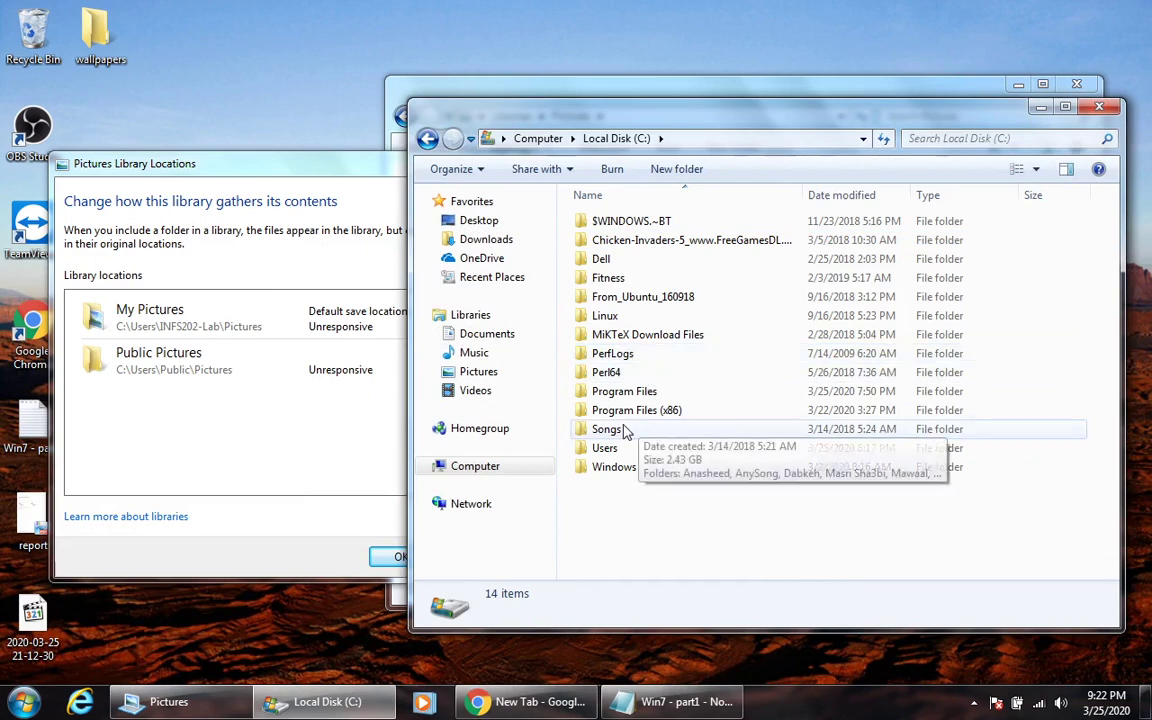
double_click(604, 448)
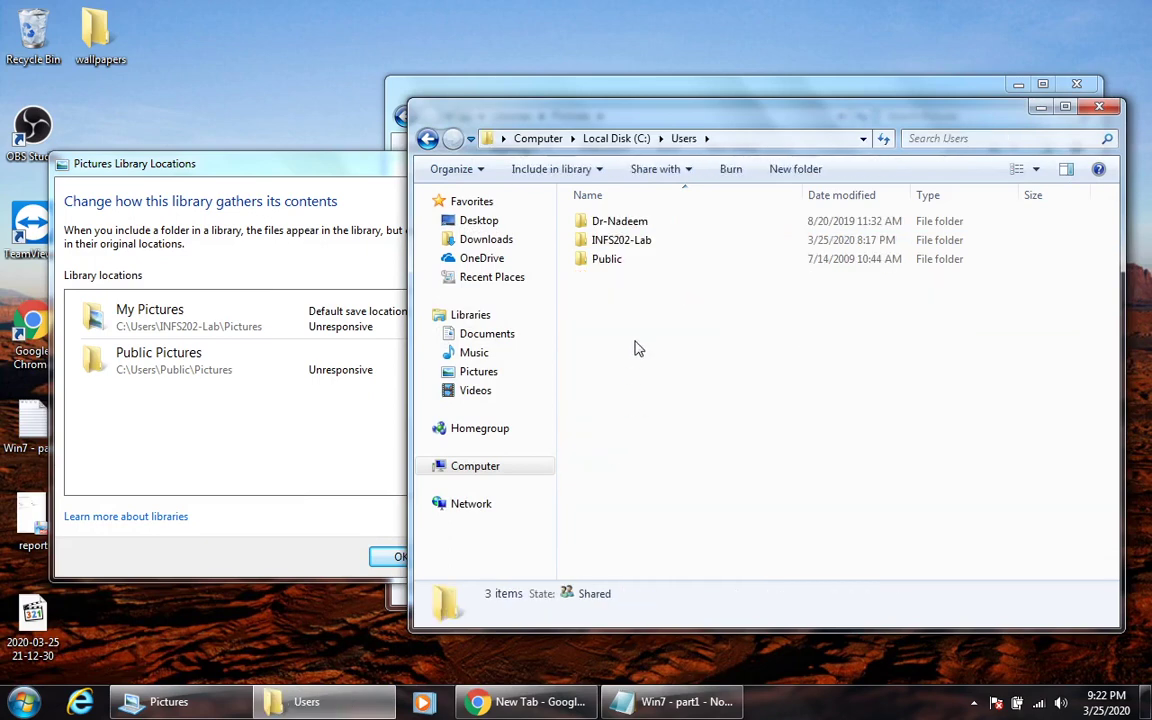
double_click(608, 259)
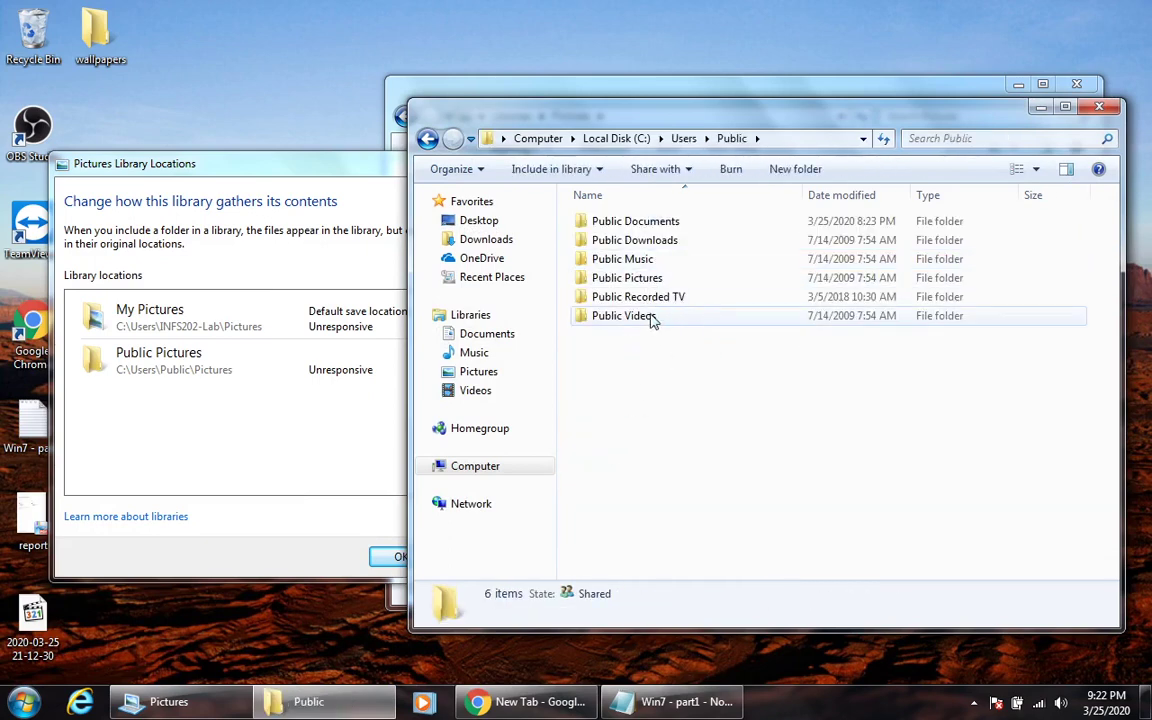
double_click(655, 280)
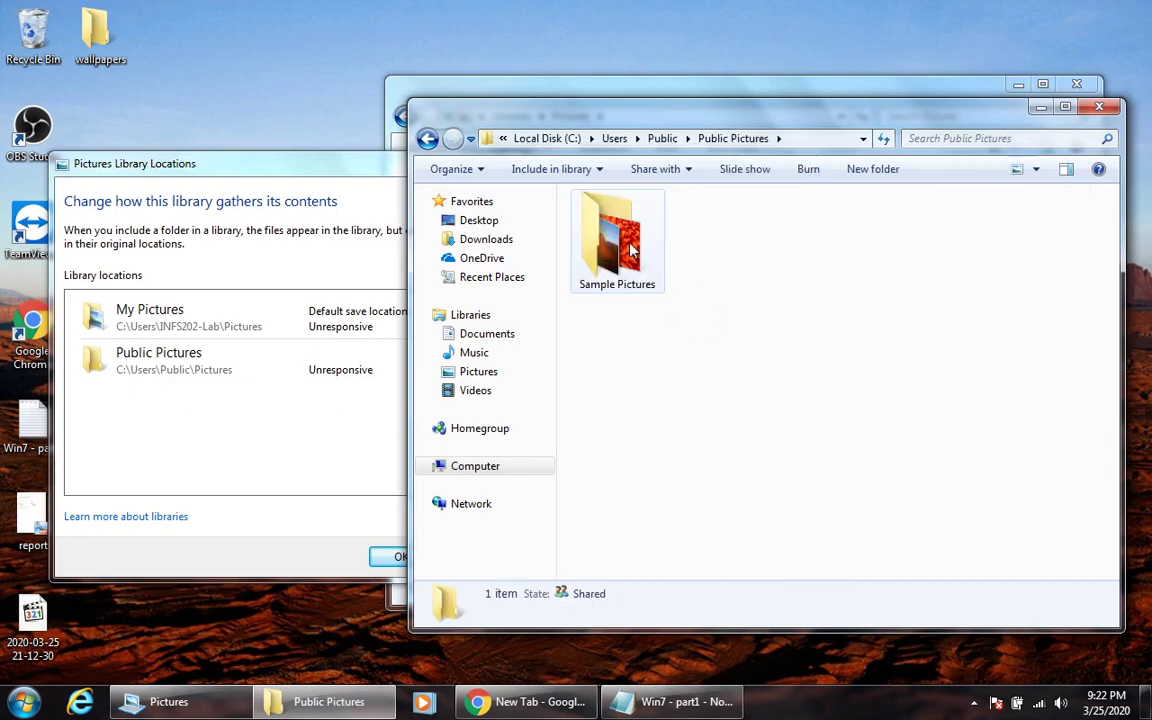
key(super+Right)
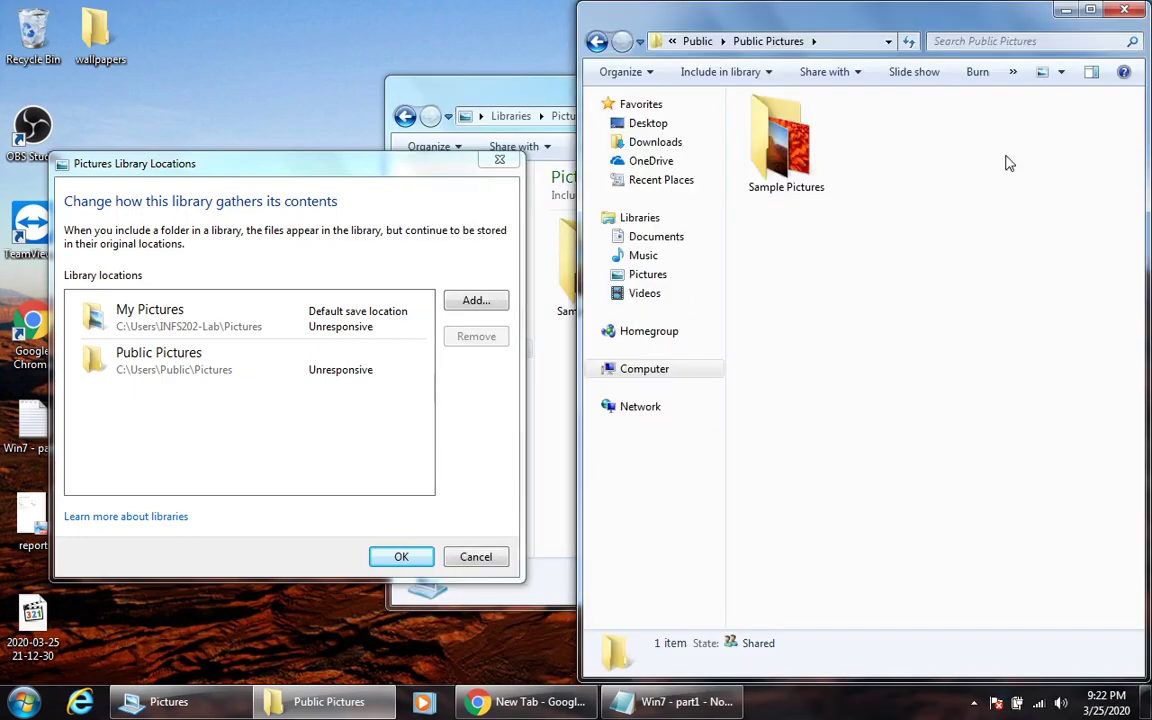
drag(995, 25, 643, 211)
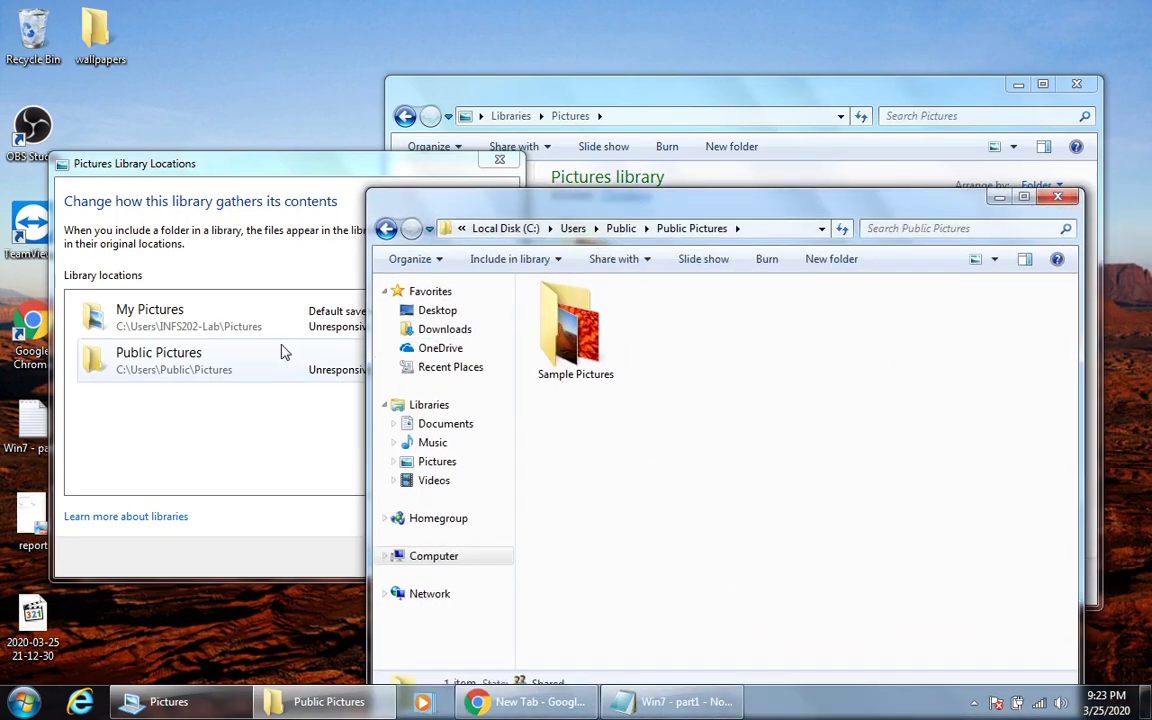
Go back to the Users folder, inspect My Pictures inside INFS202-Lab, and close that window.
click(620, 228)
click(642, 228)
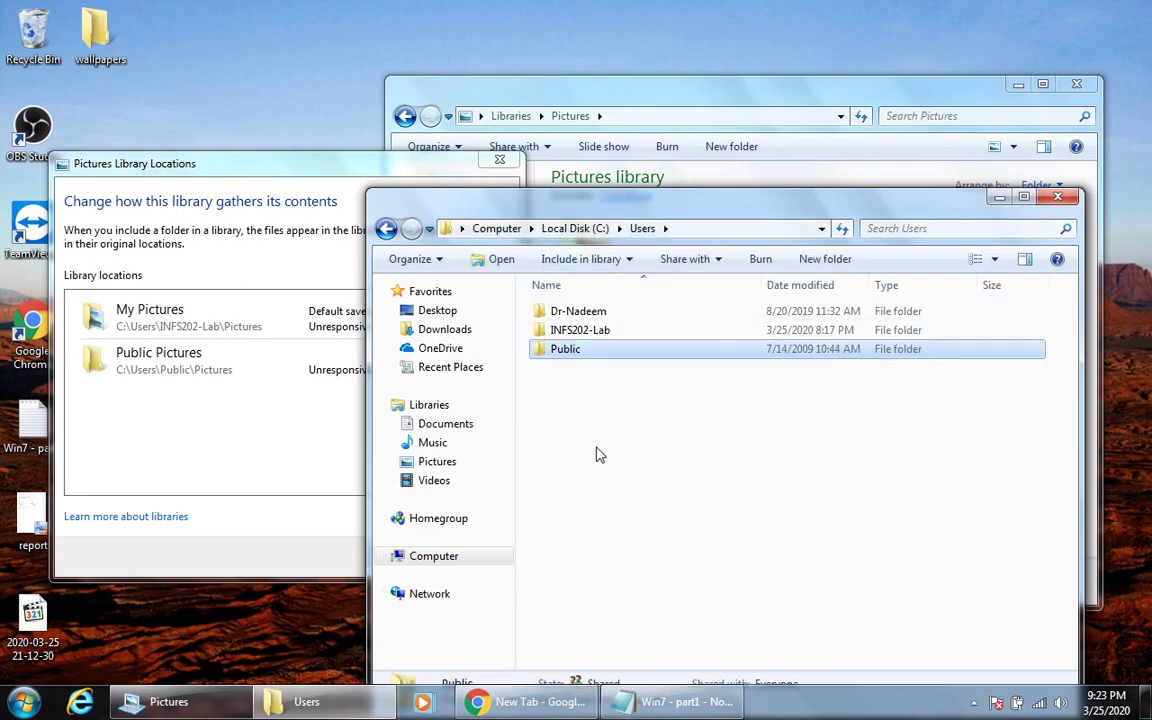
double_click(588, 336)
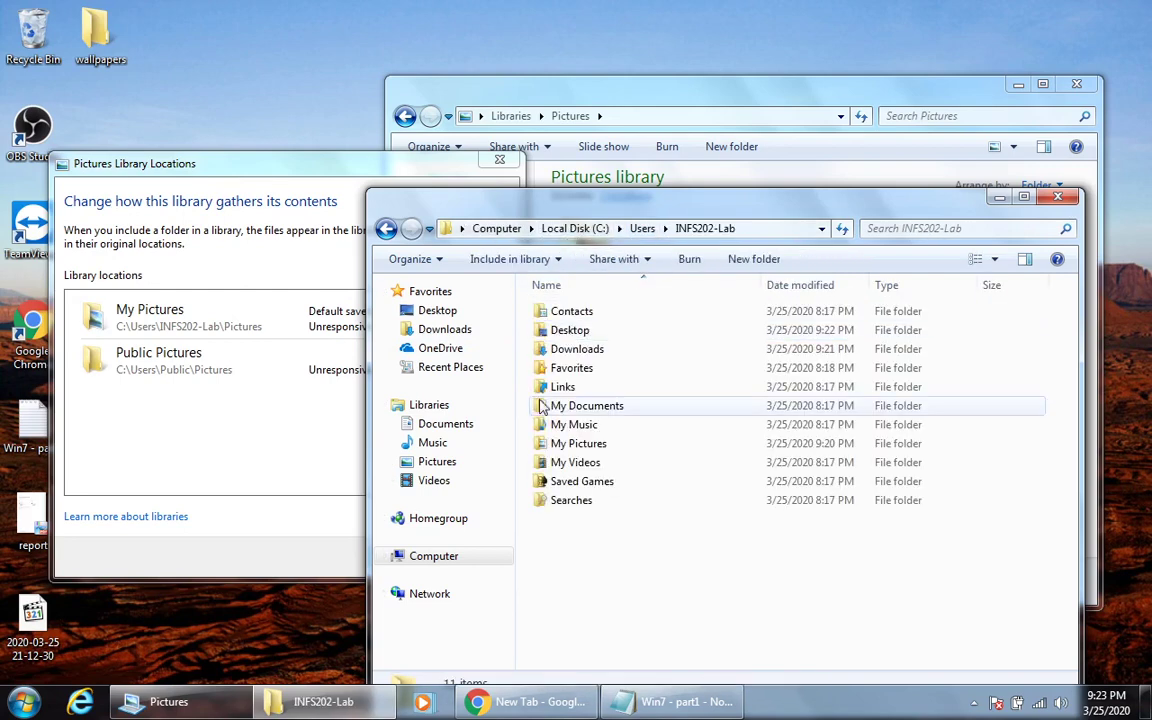
double_click(592, 447)
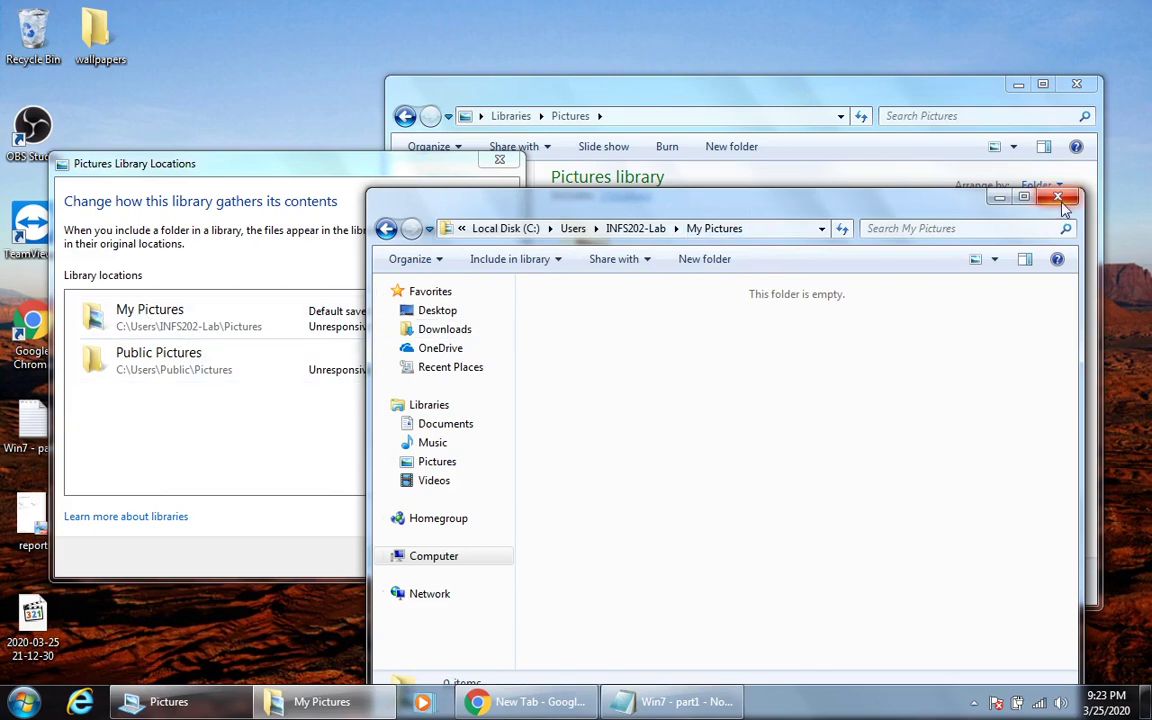
key(alt+F4)
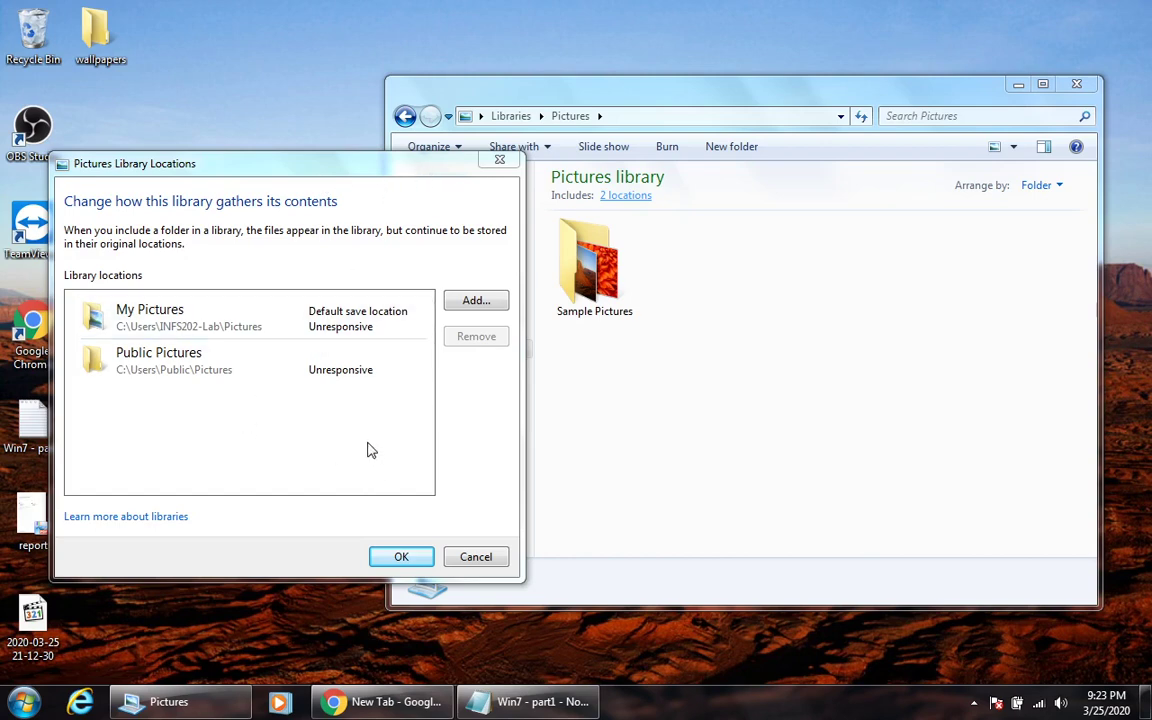
Point out the desktop wallpapers folder and view the dialog for including a folder in Pictures, without including any.
click(89, 31)
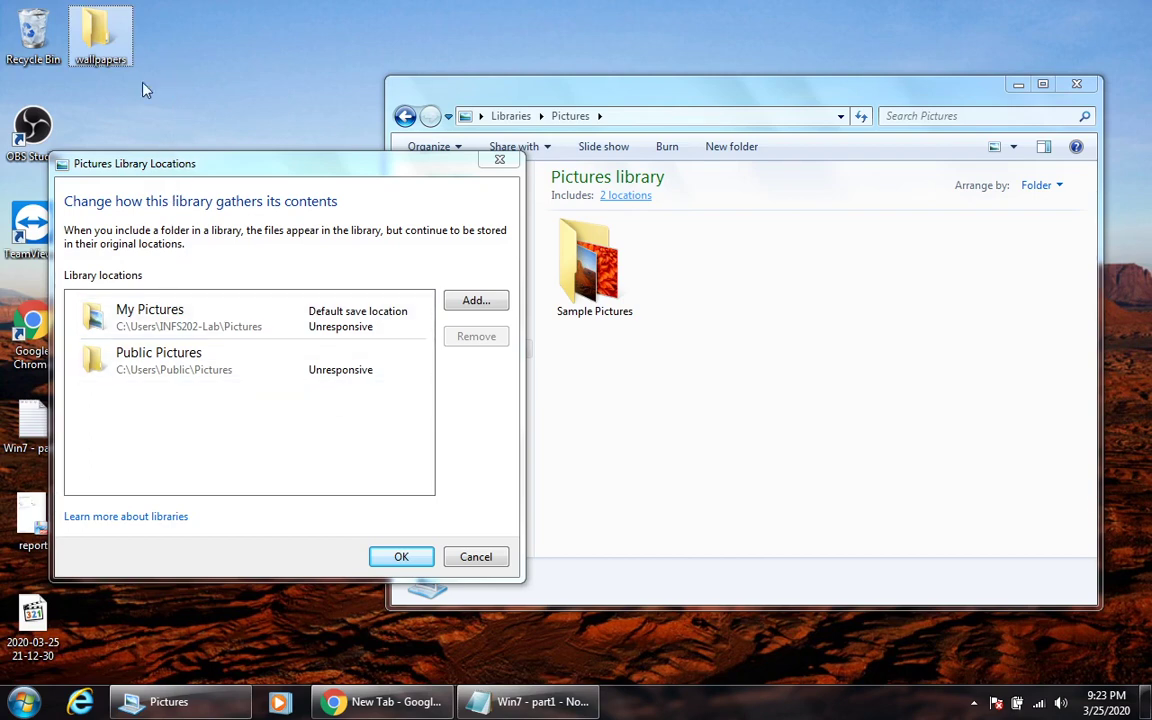
click(477, 298)
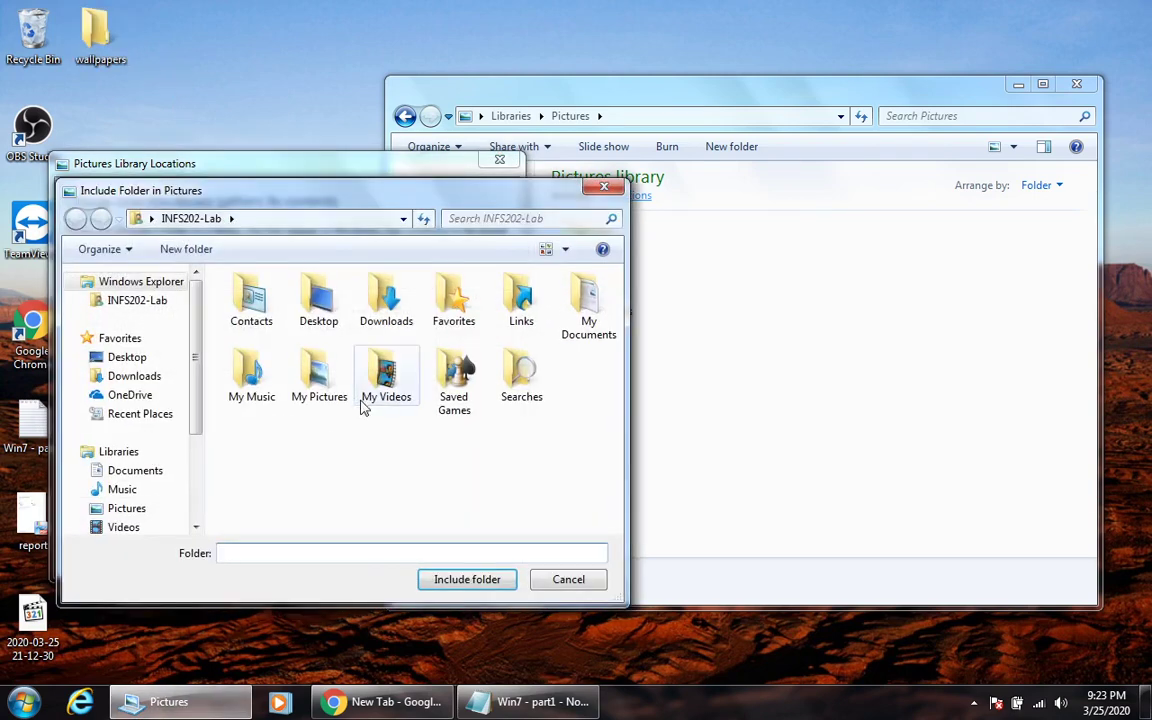
click(604, 187)
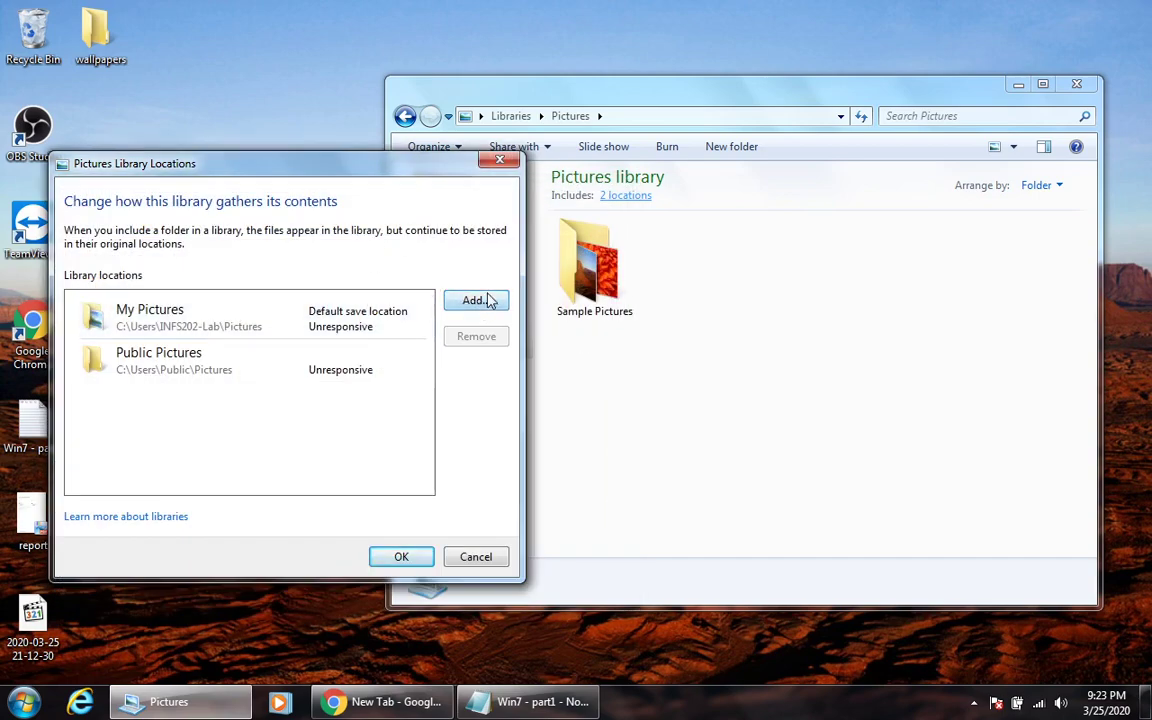
Include the desktop wallpapers folder in the Pictures library and apply the changed library locations.
click(477, 300)
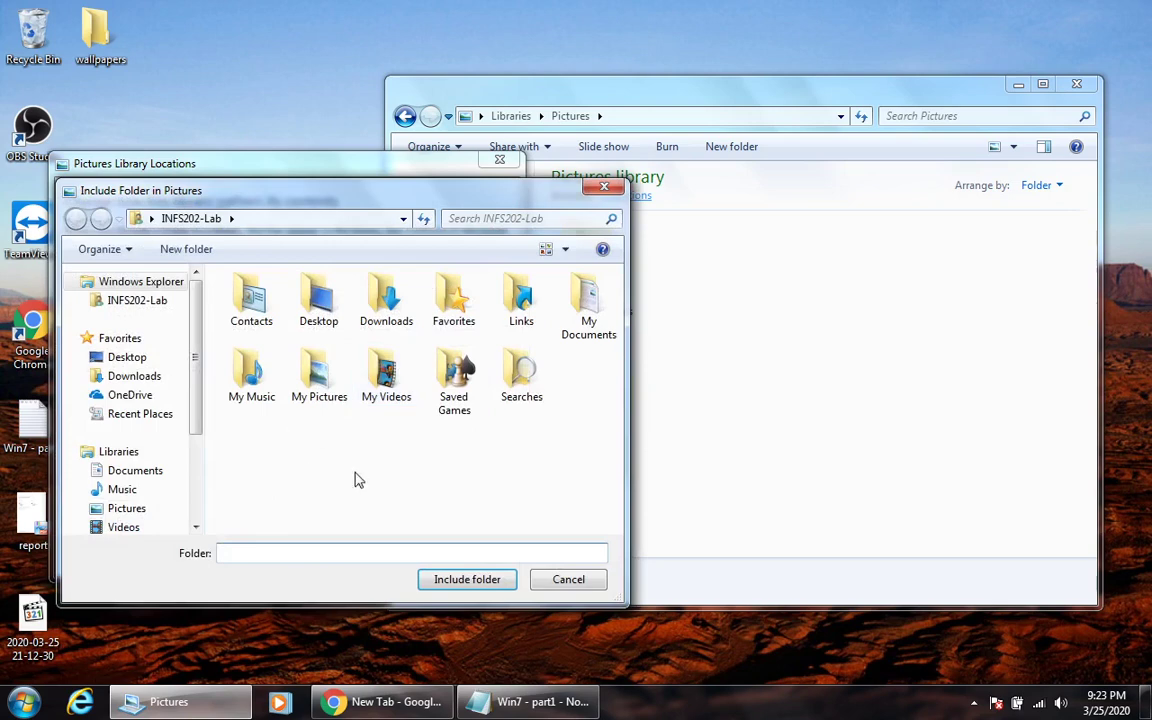
click(118, 358)
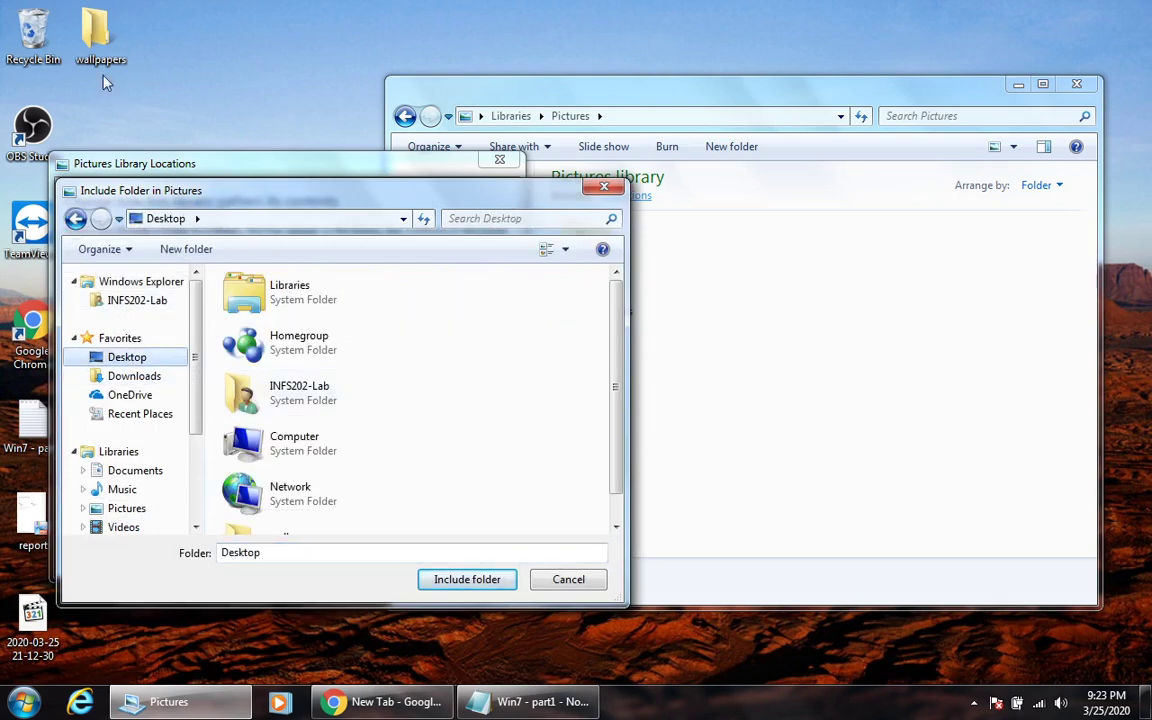
drag(290, 190, 453, 120)
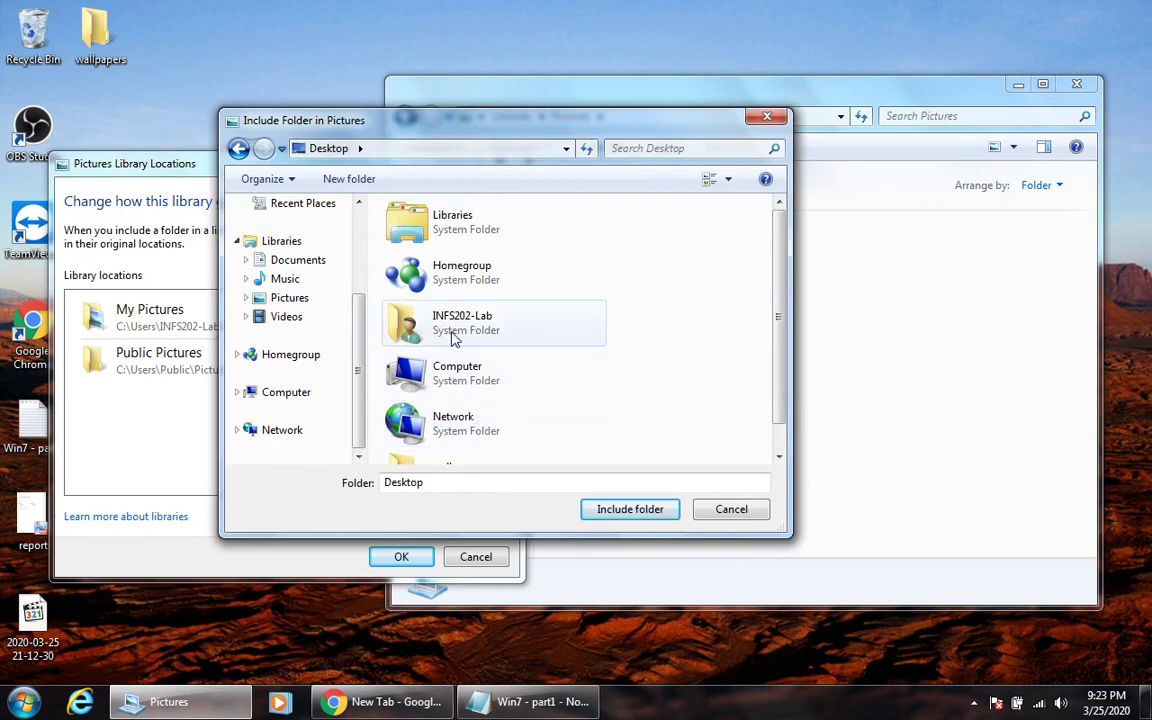
drag(780, 380, 783, 470)
click(432, 450)
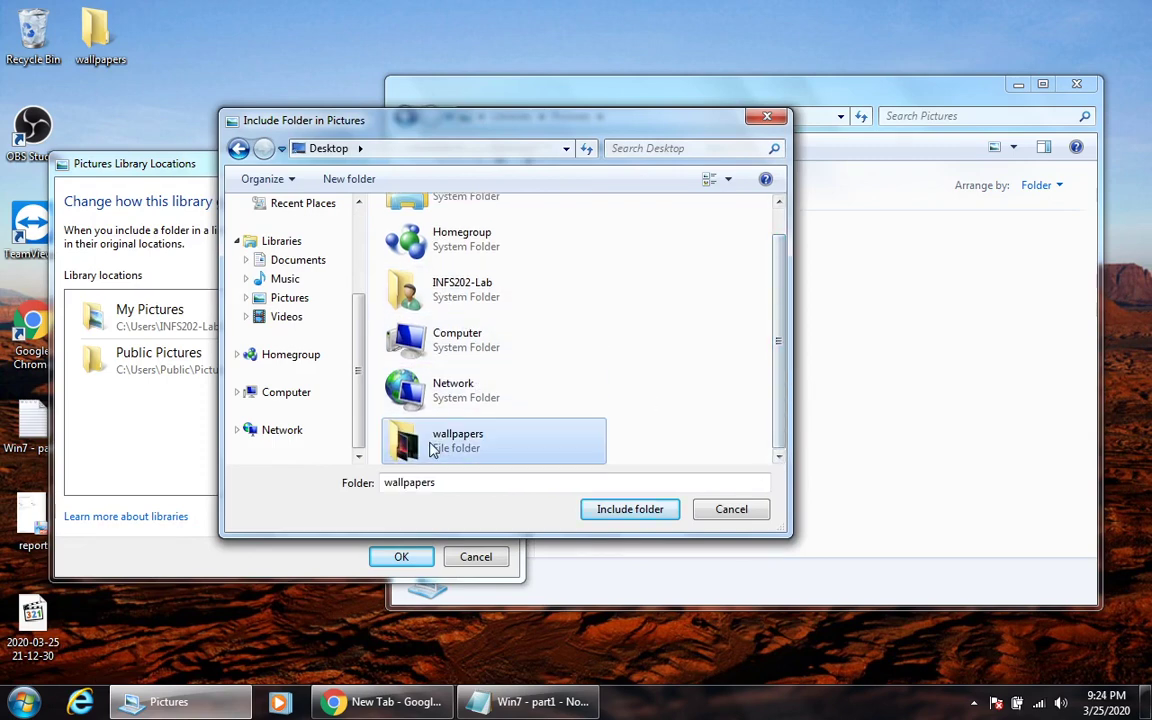
click(630, 509)
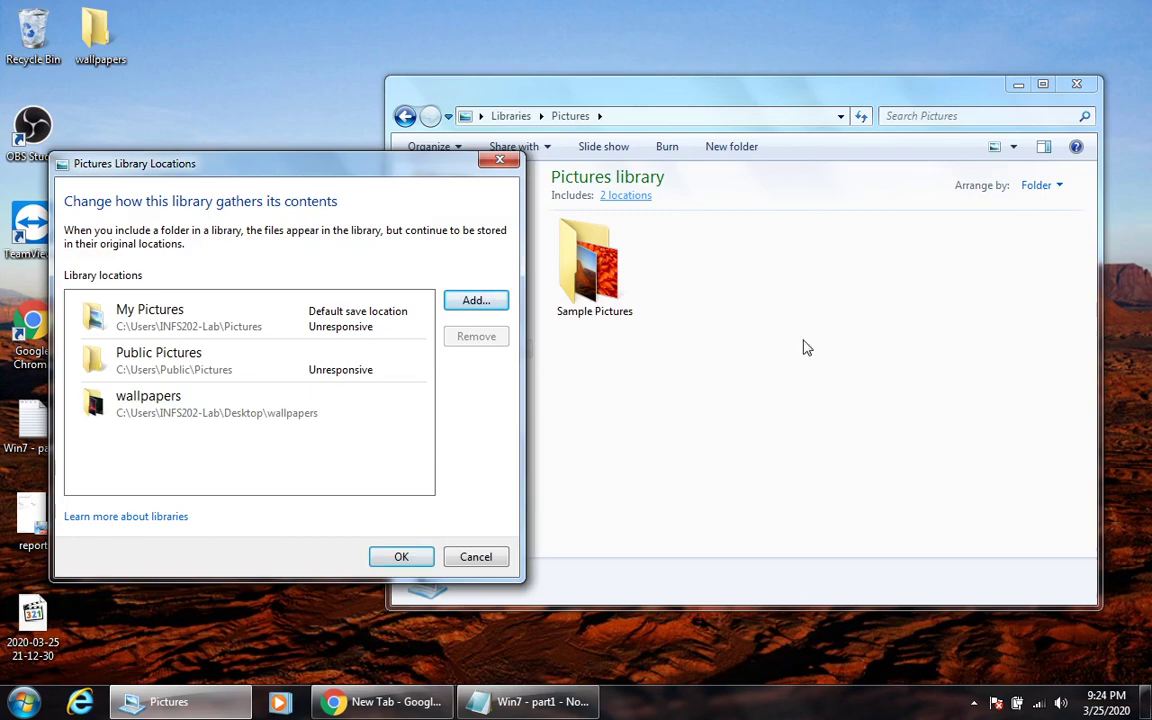
click(399, 556)
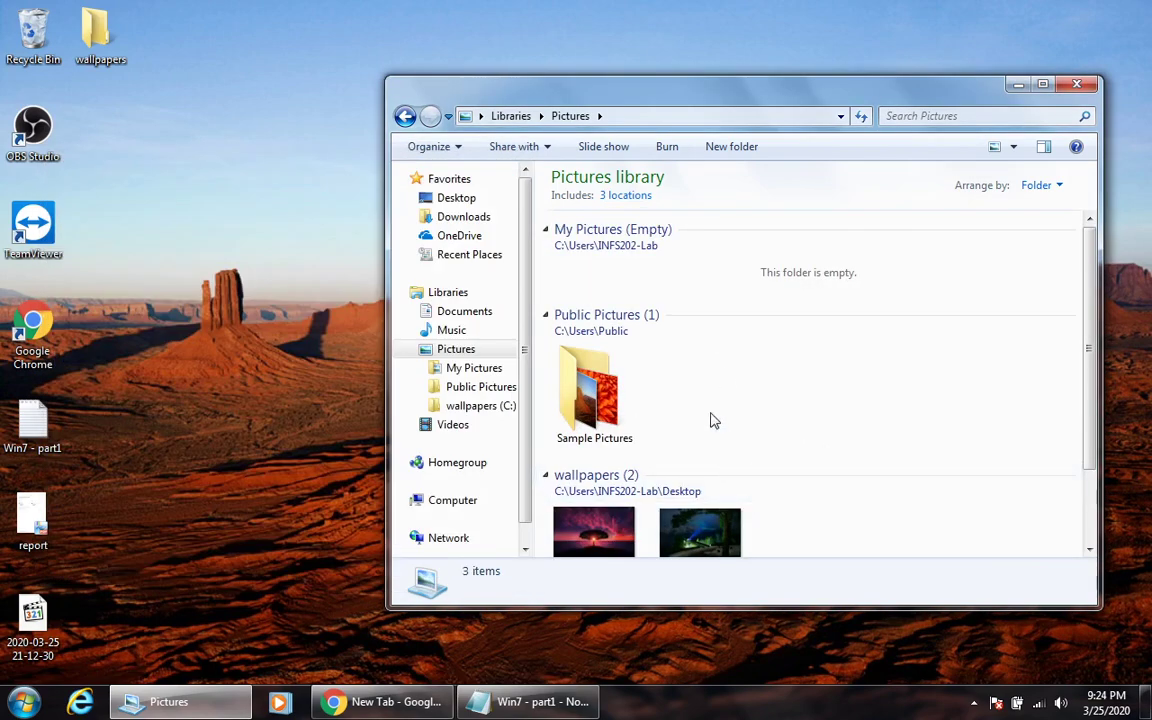
View the amazing-animal-beautiful-beautifull wallpaper from the library's wallpapers group in Windows Photo Viewer, then close the viewer.
click(682, 540)
scroll(628, 289, up, 1)
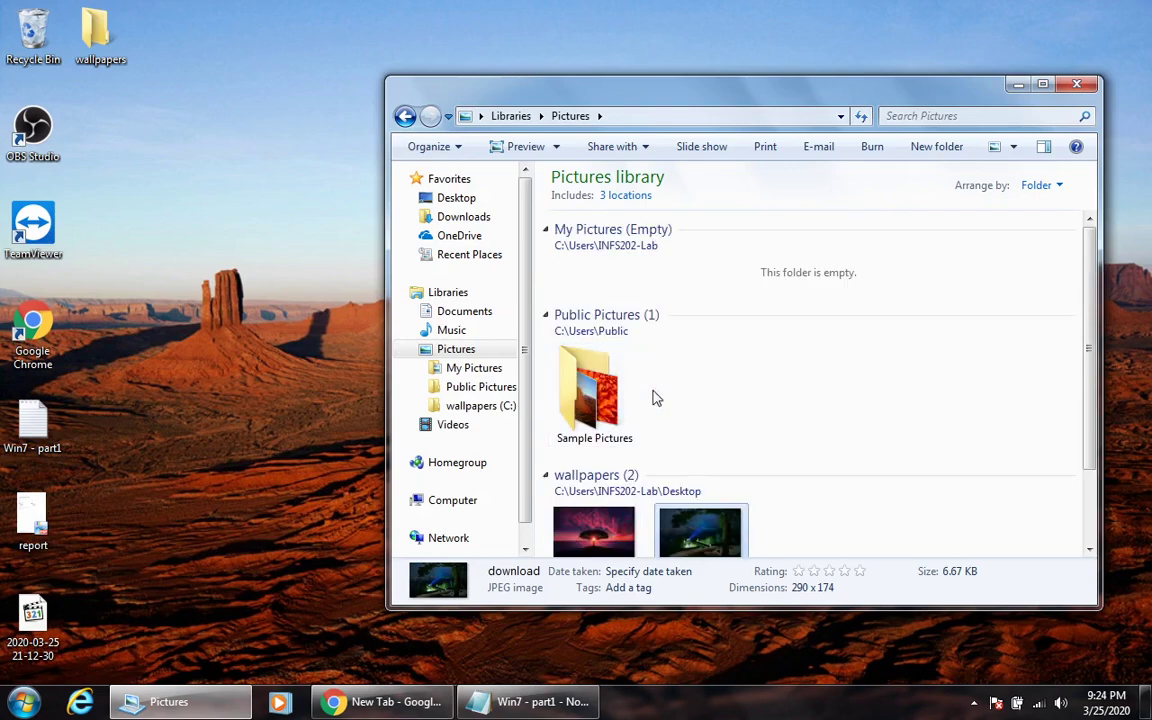
scroll(617, 459, down, 1)
double_click(625, 477)
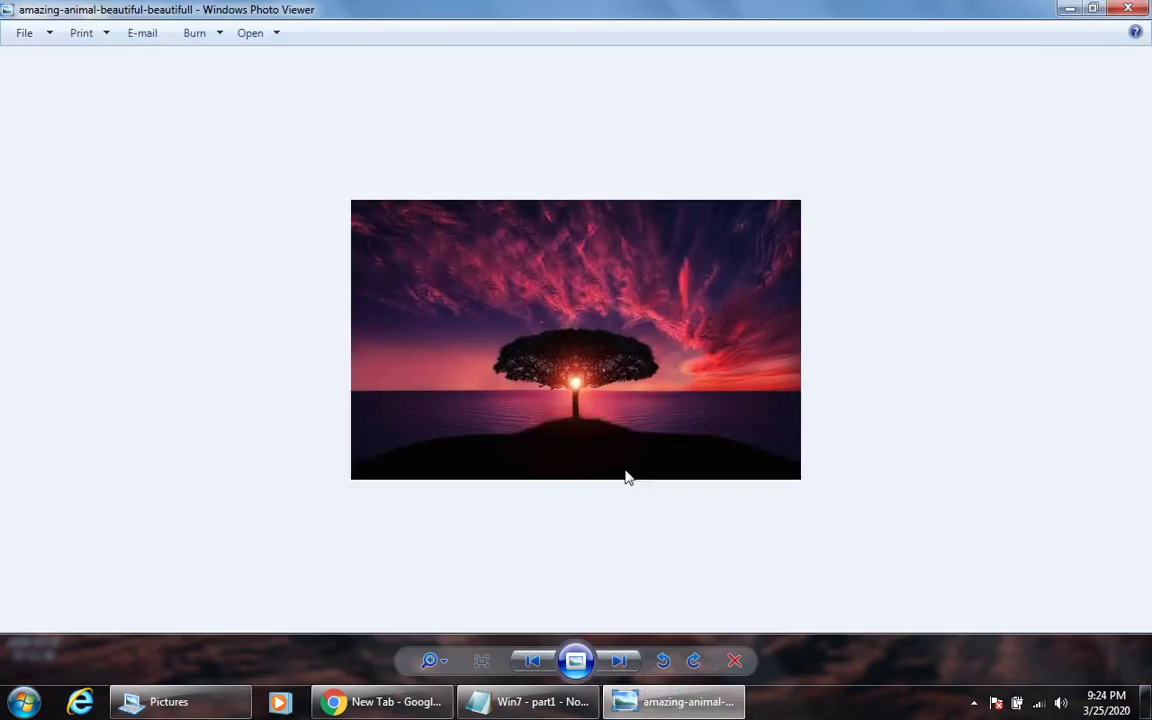
scroll(684, 320, up, 2)
scroll(710, 335, down, 2)
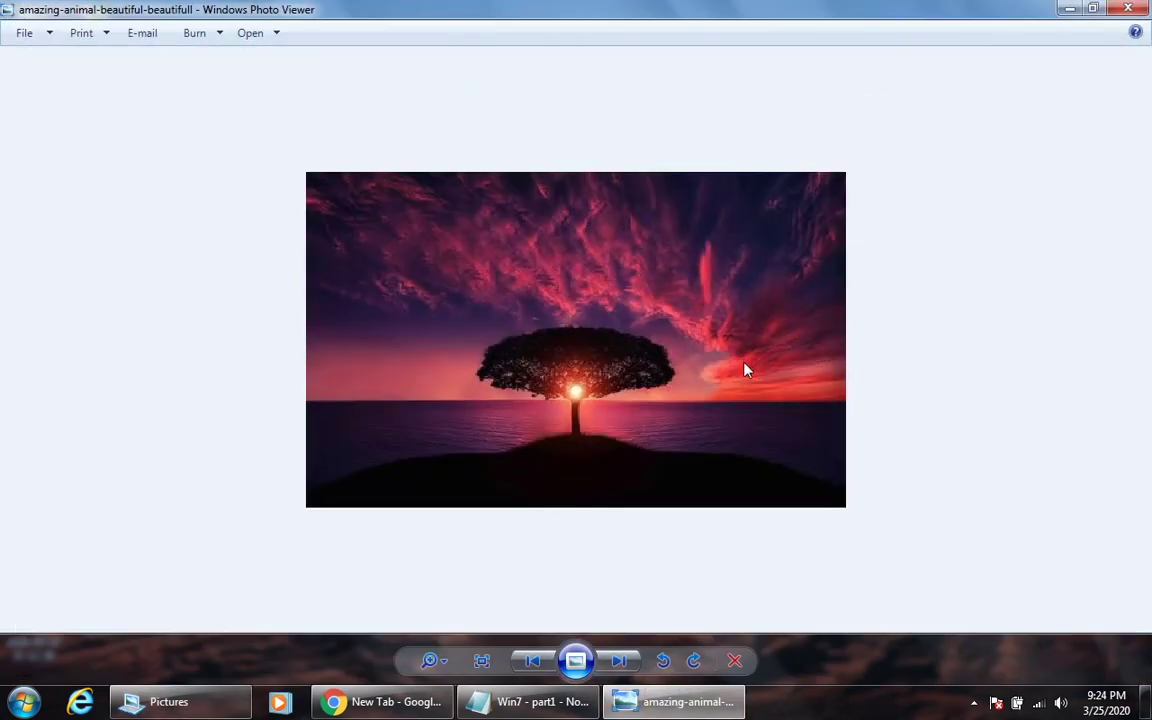
key(Right)
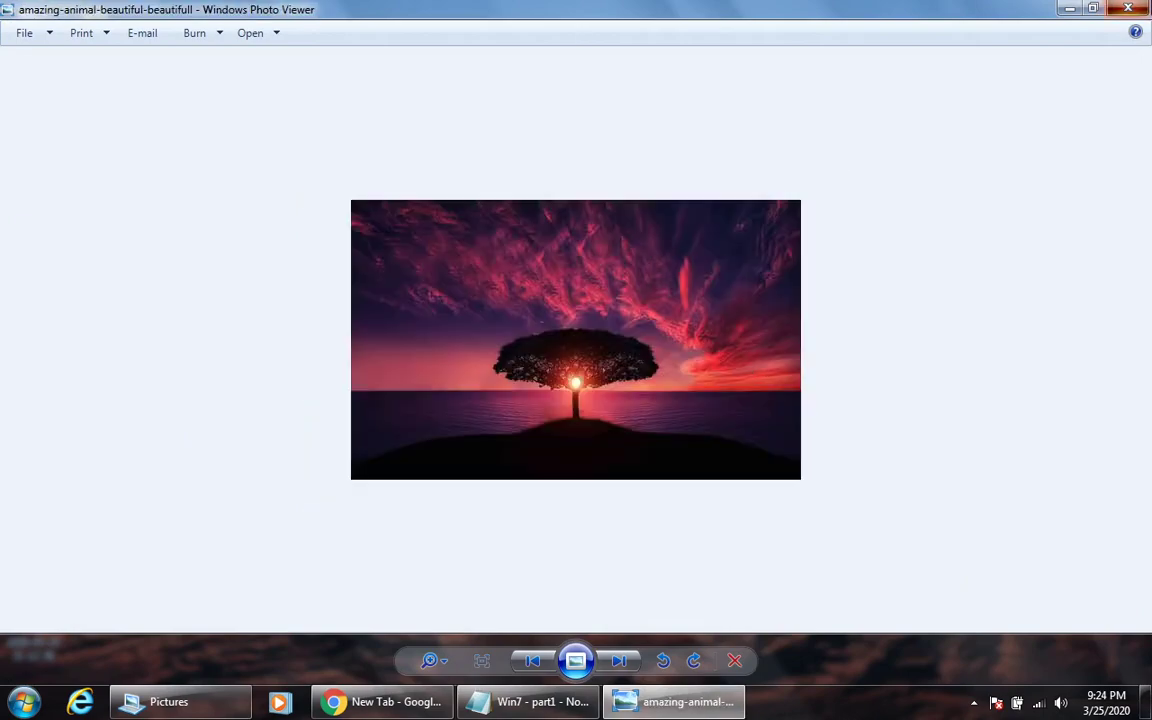
click(1128, 8)
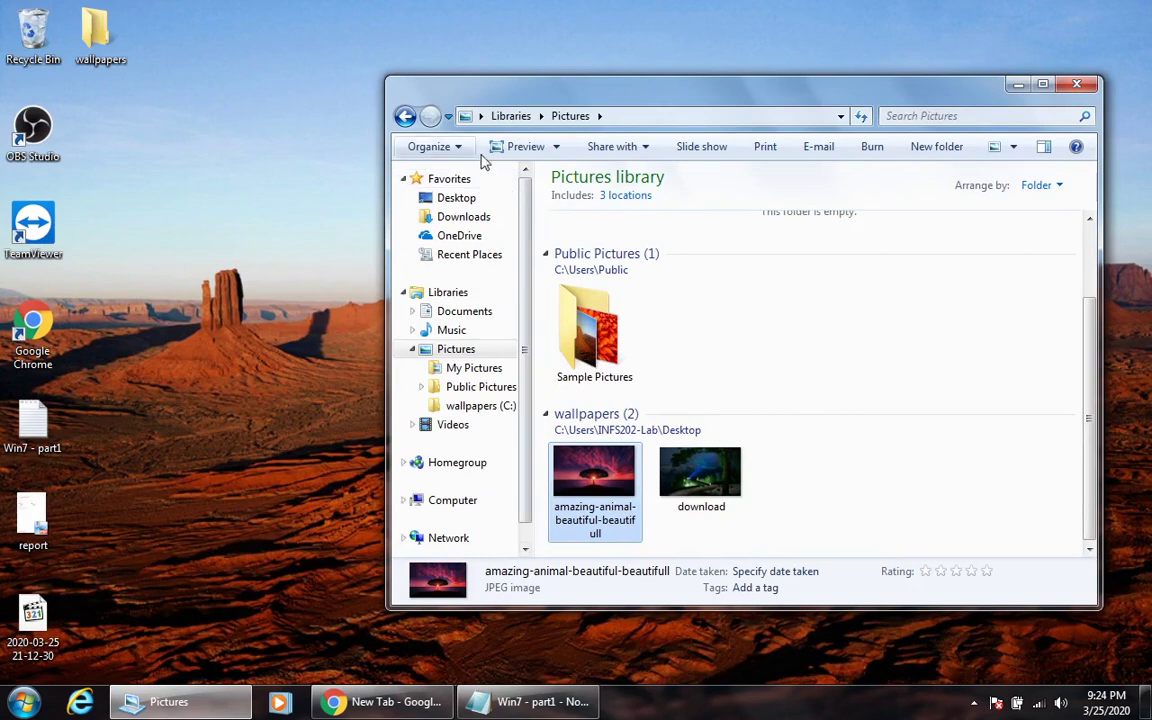
Return to Libraries, open the Documents library and show the list of its included locations.
click(406, 116)
click(668, 368)
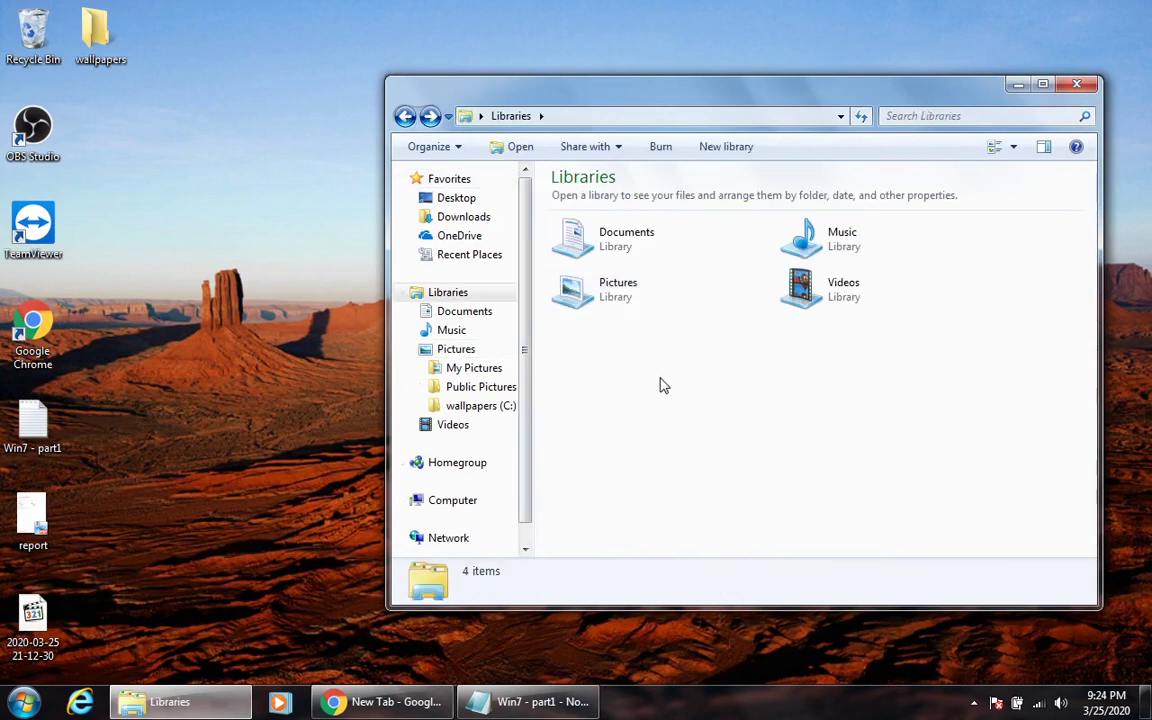
double_click(651, 250)
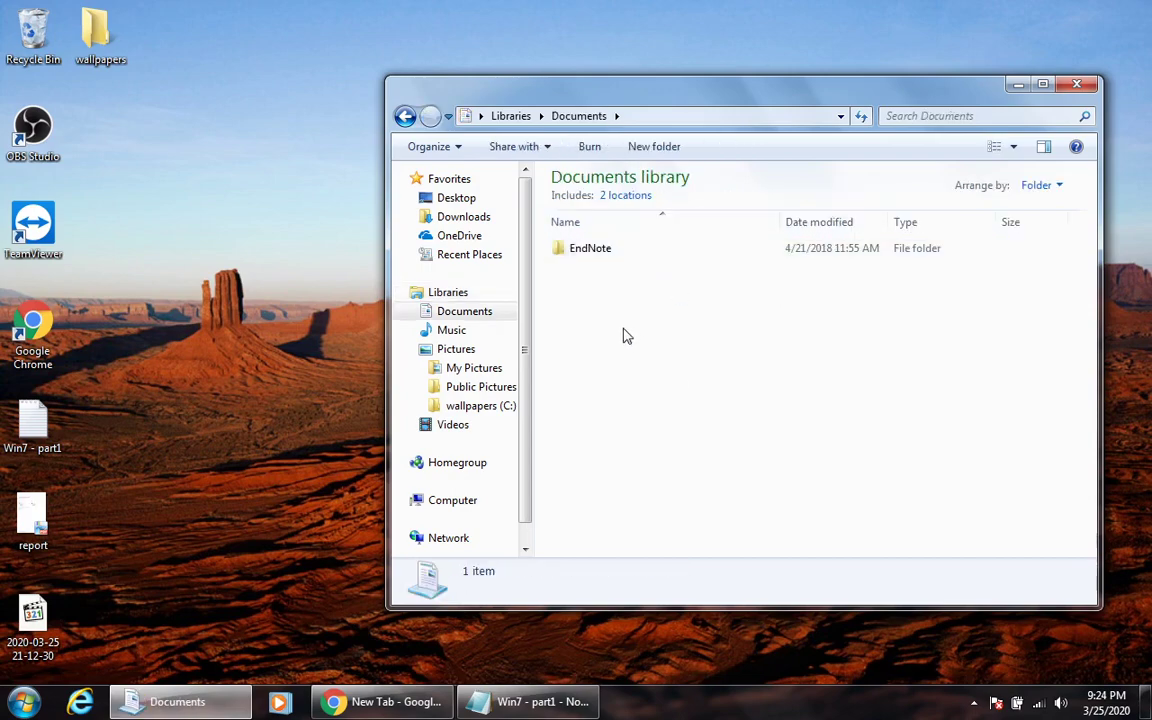
click(626, 195)
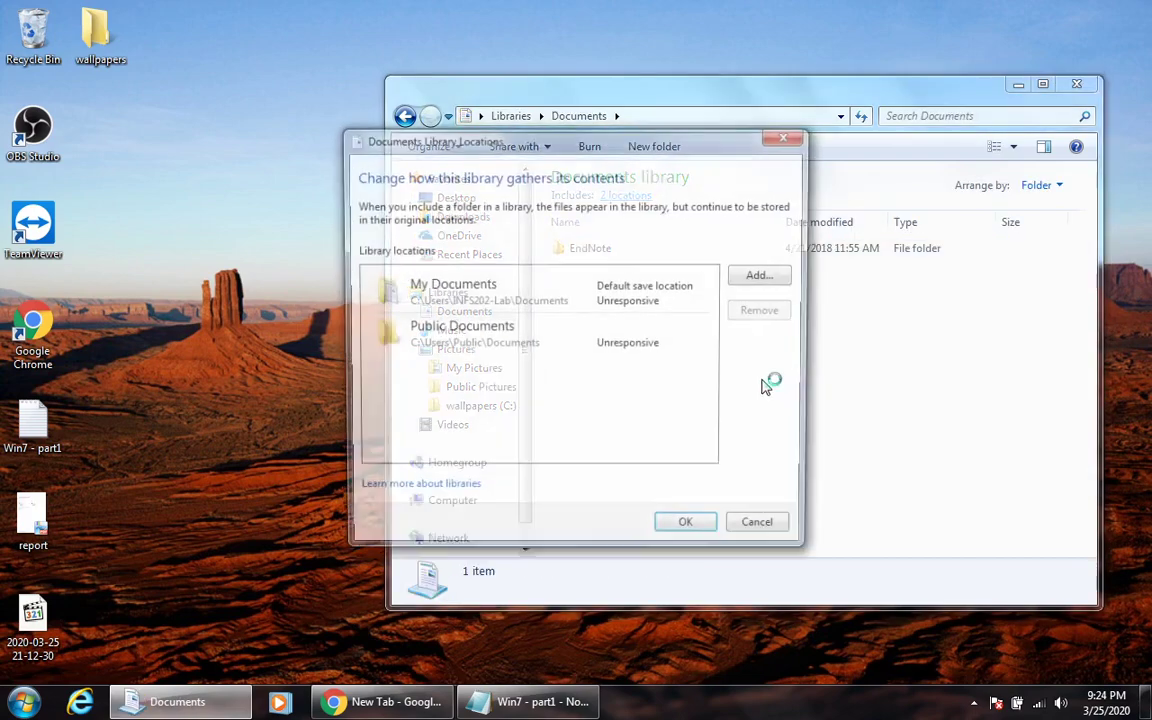
Remove Public Documents from the Documents library locations.
click(617, 342)
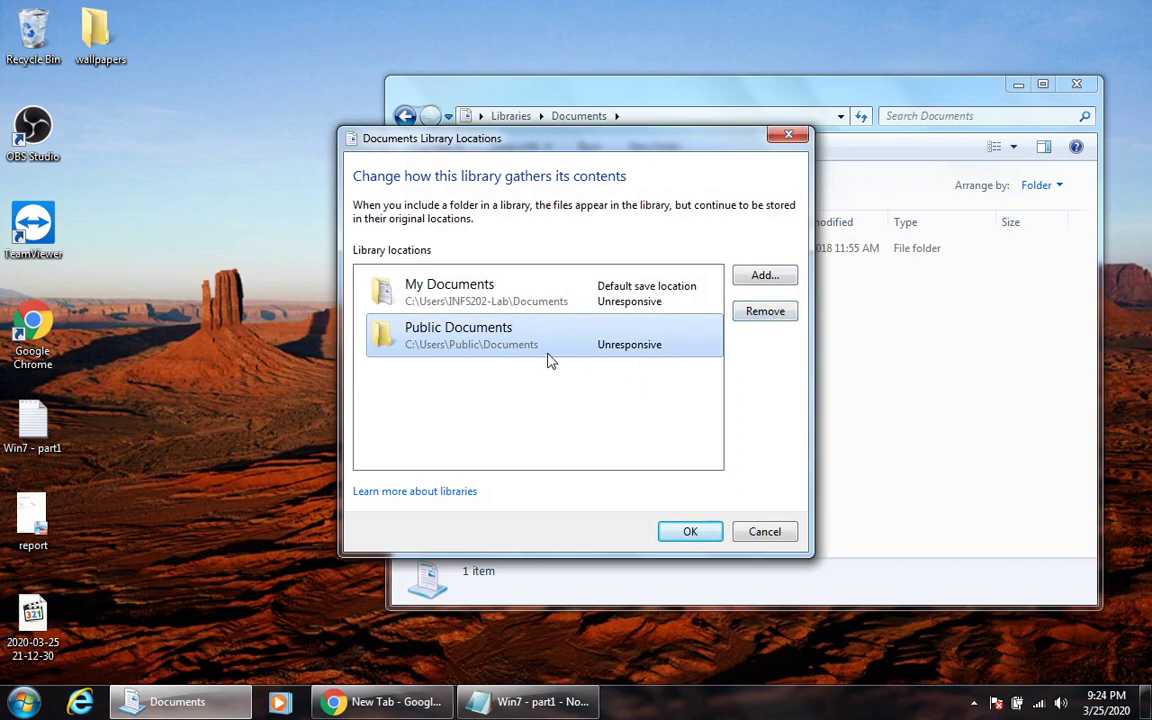
click(620, 366)
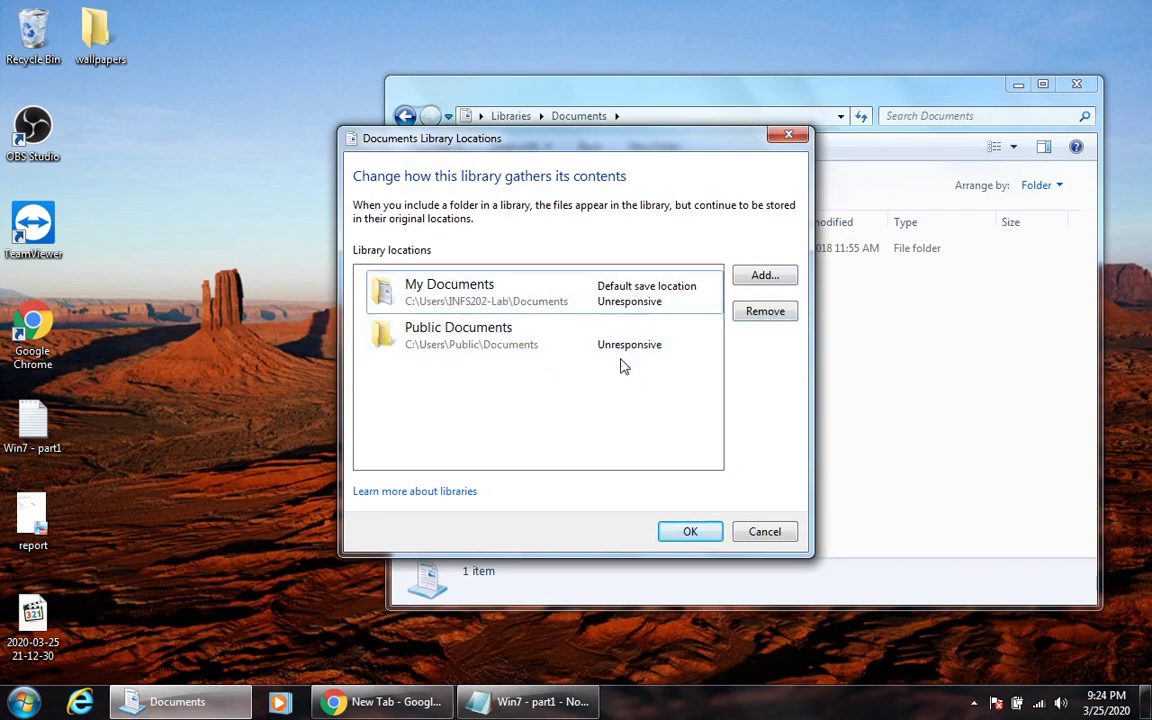
click(607, 355)
click(778, 319)
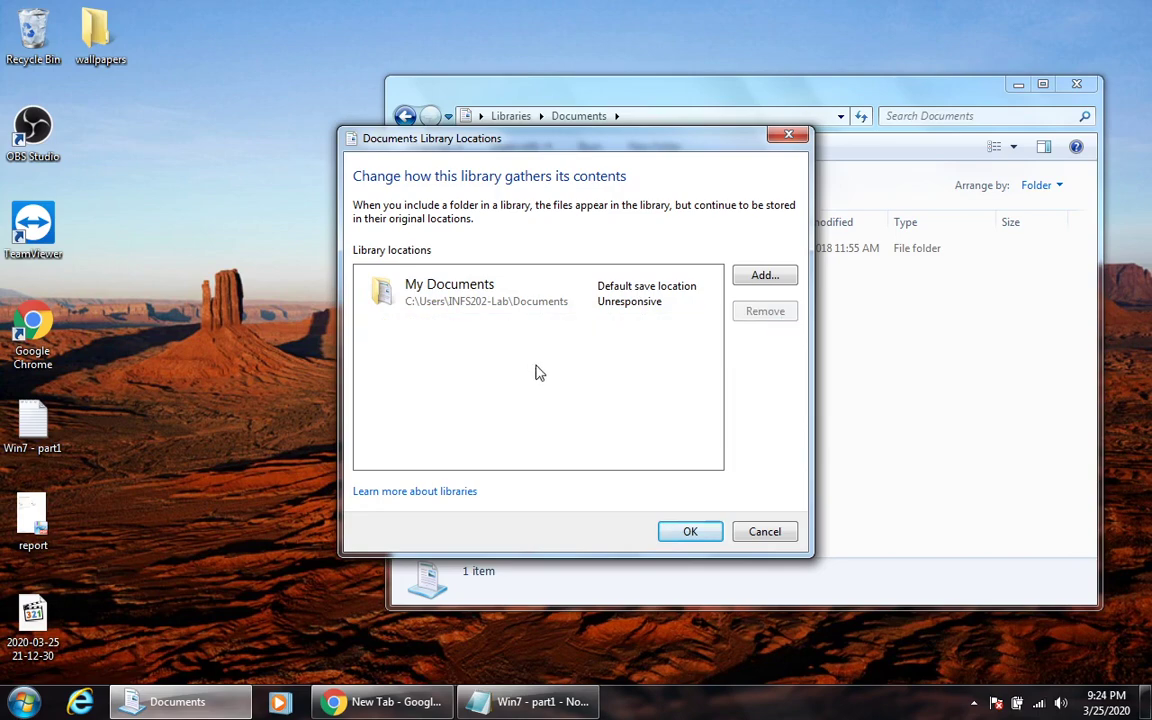
Open the dialog for including a new folder in Documents and look through its available places.
click(764, 276)
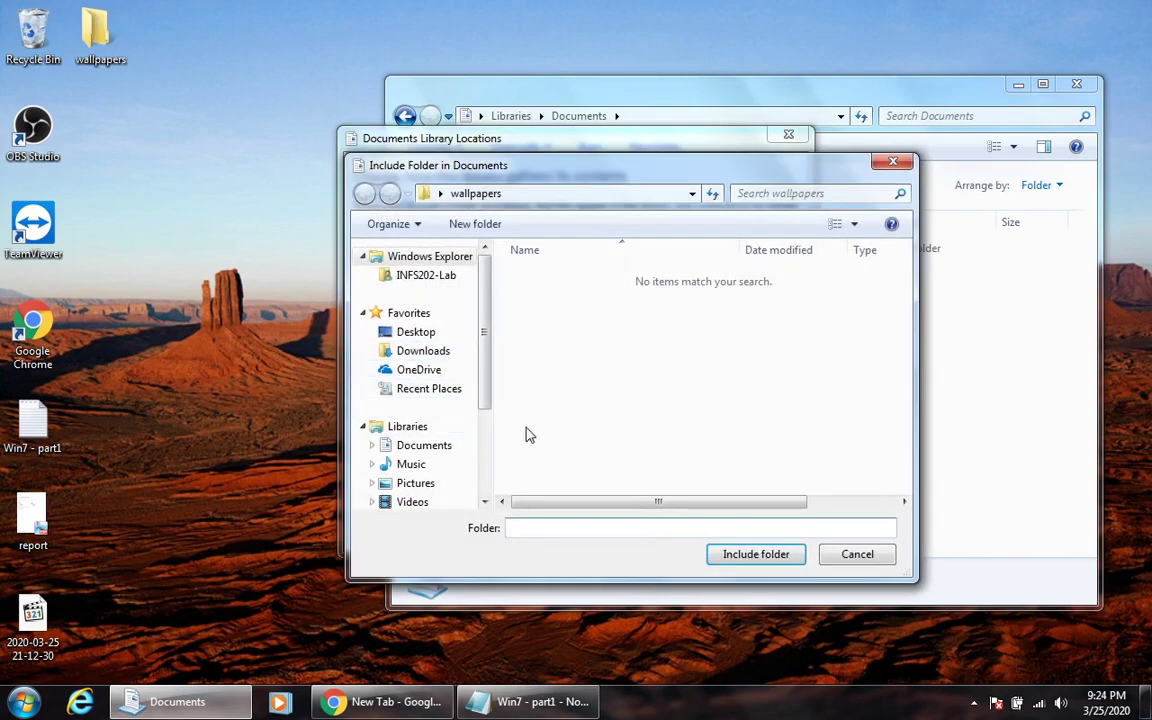
scroll(487, 390, down, 1)
scroll(487, 390, down, 2)
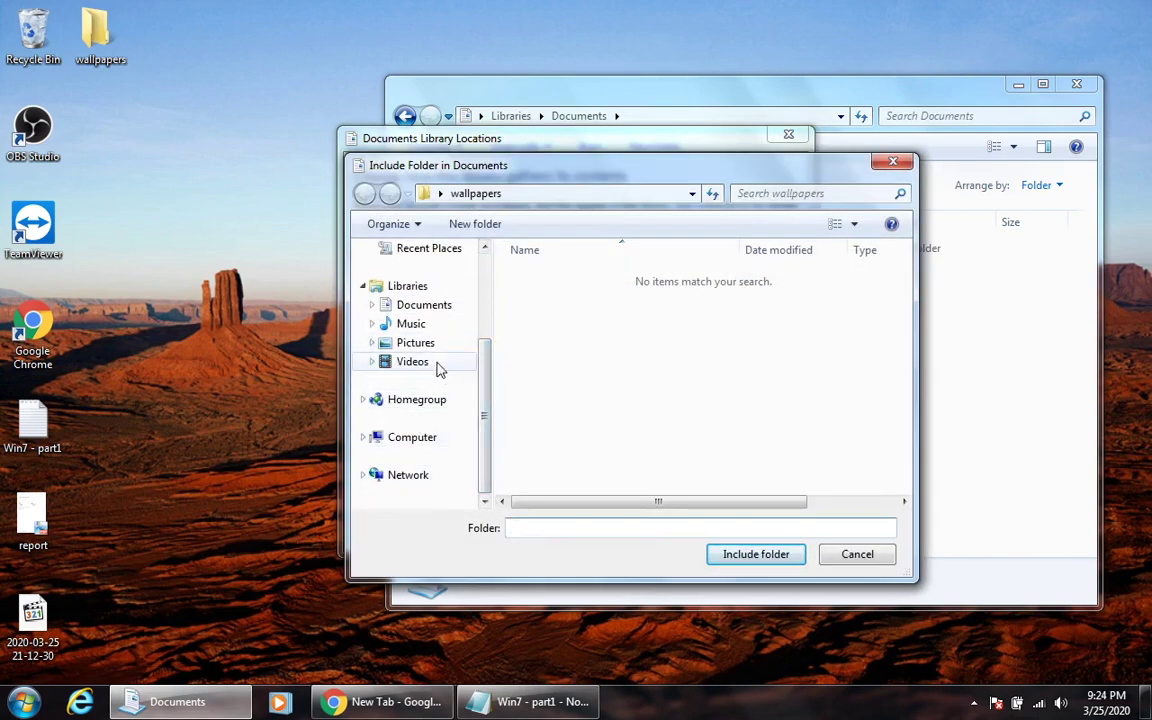
scroll(478, 325, up, 3)
click(33, 520)
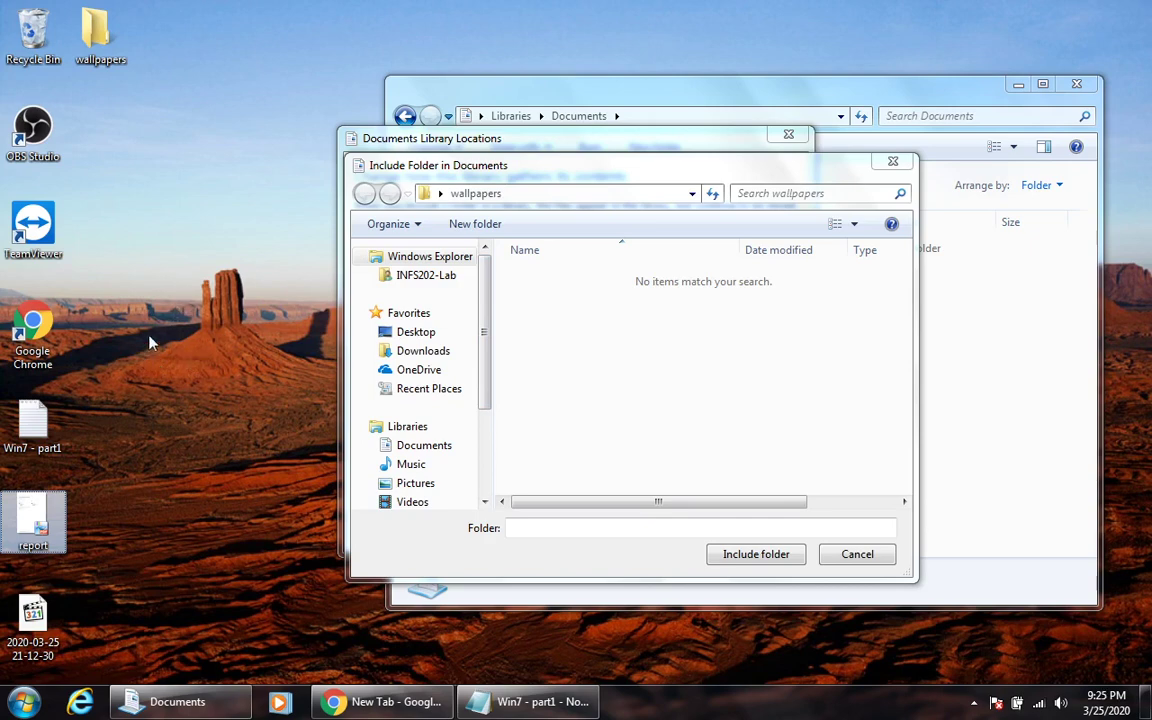
right_click(157, 291)
mouse_move(300, 458)
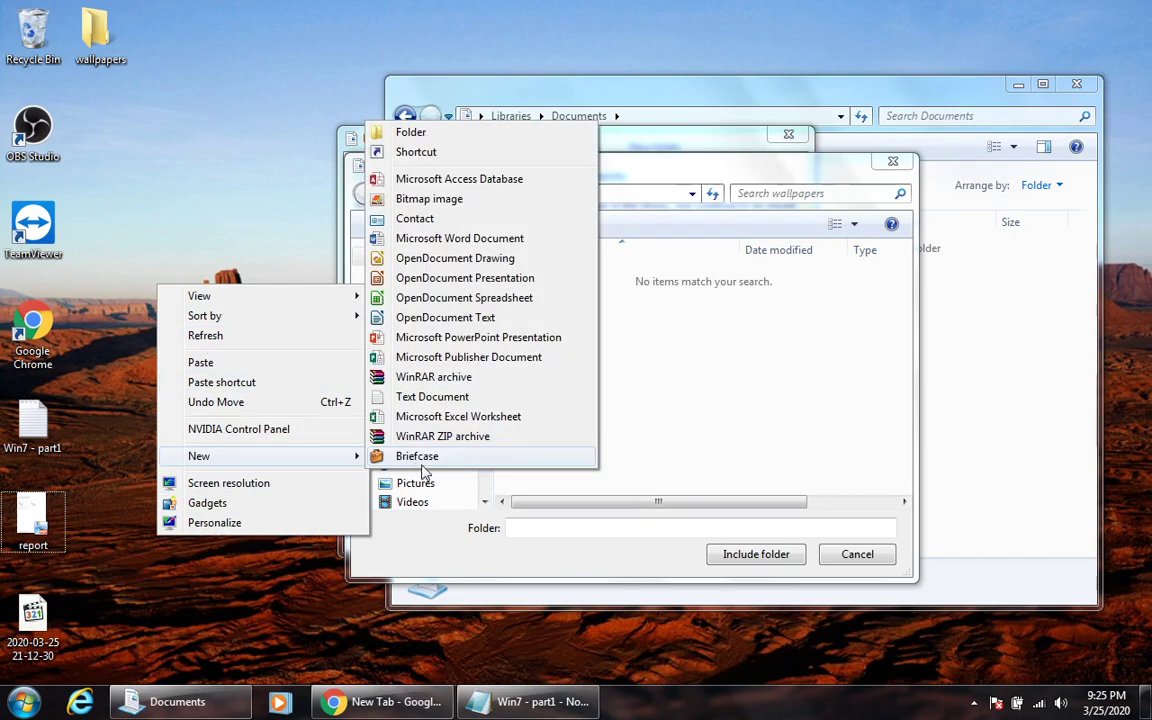
click(703, 421)
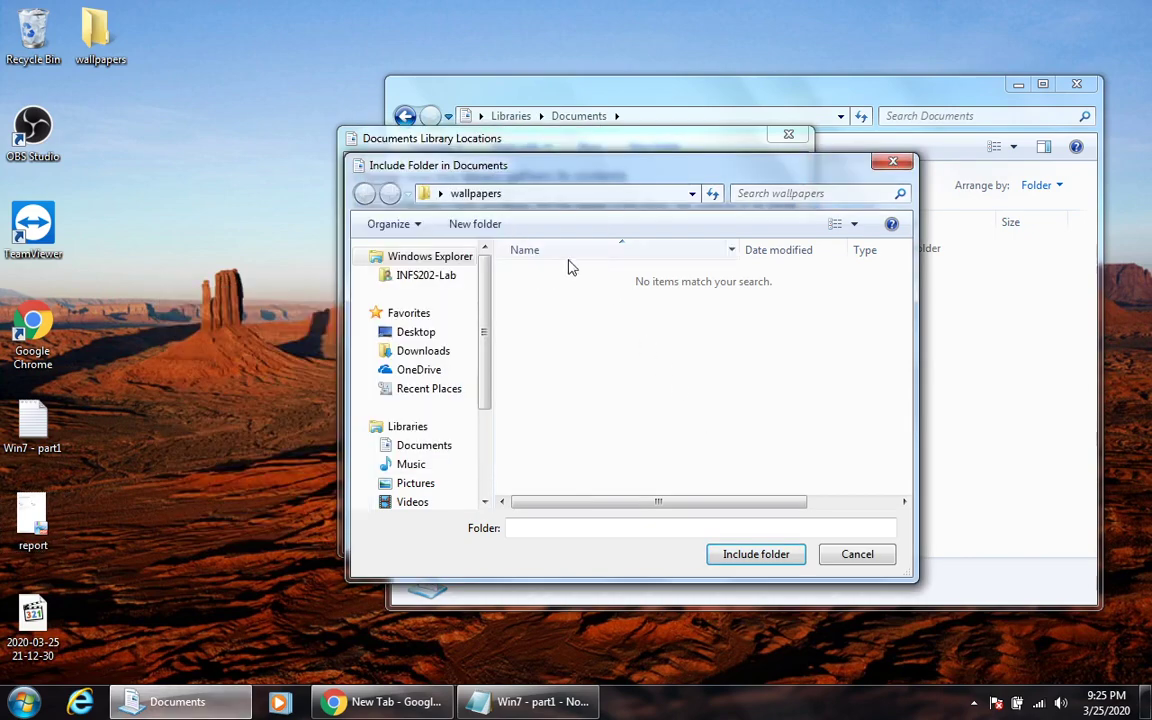
Browse the include dialog to Desktop, create a desktop folder named "data files" and move the report file into it.
click(415, 340)
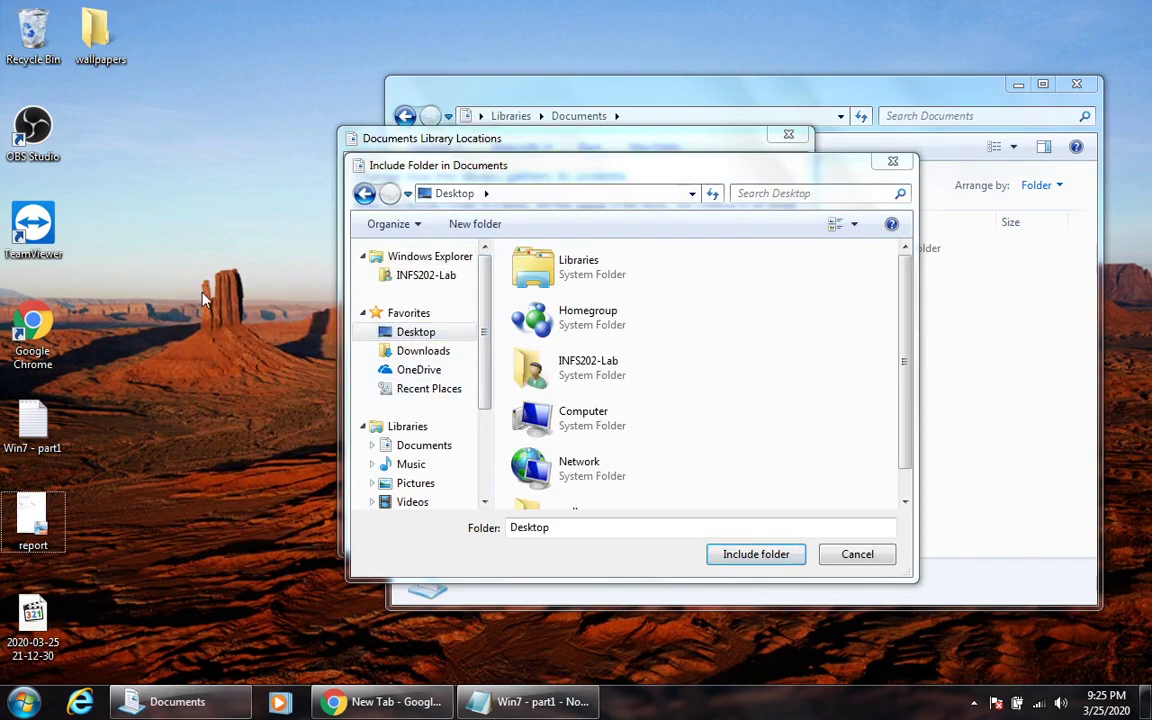
right_click(204, 296)
mouse_move(337, 465)
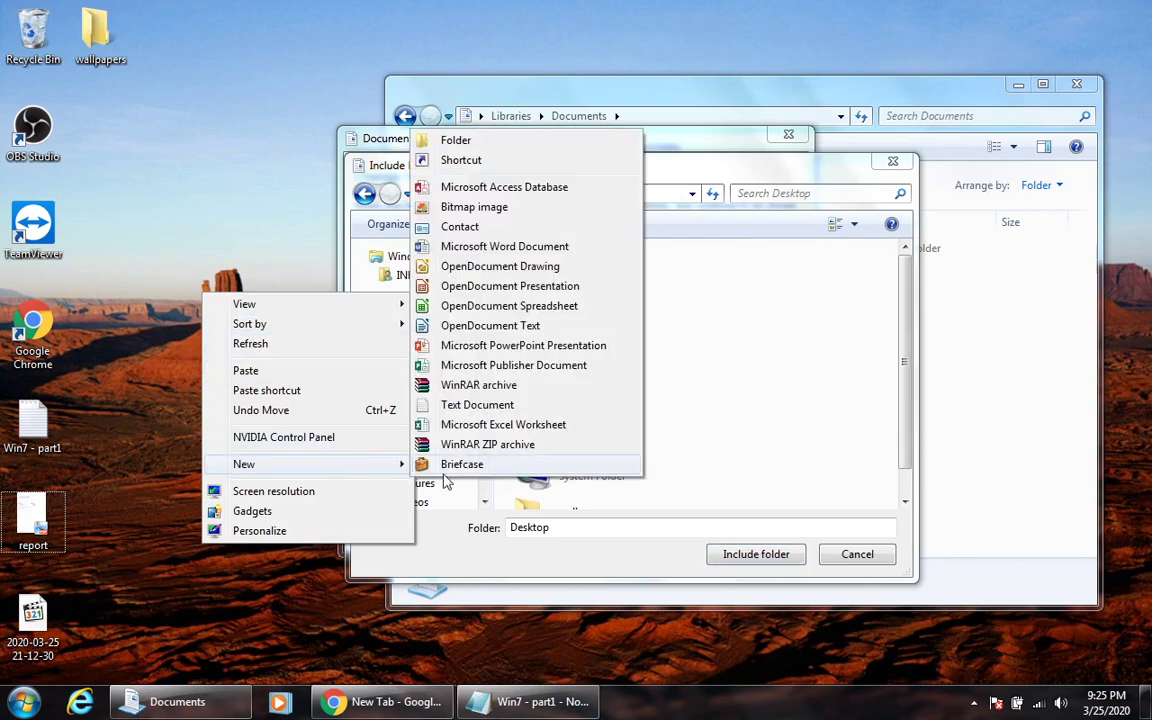
click(450, 145)
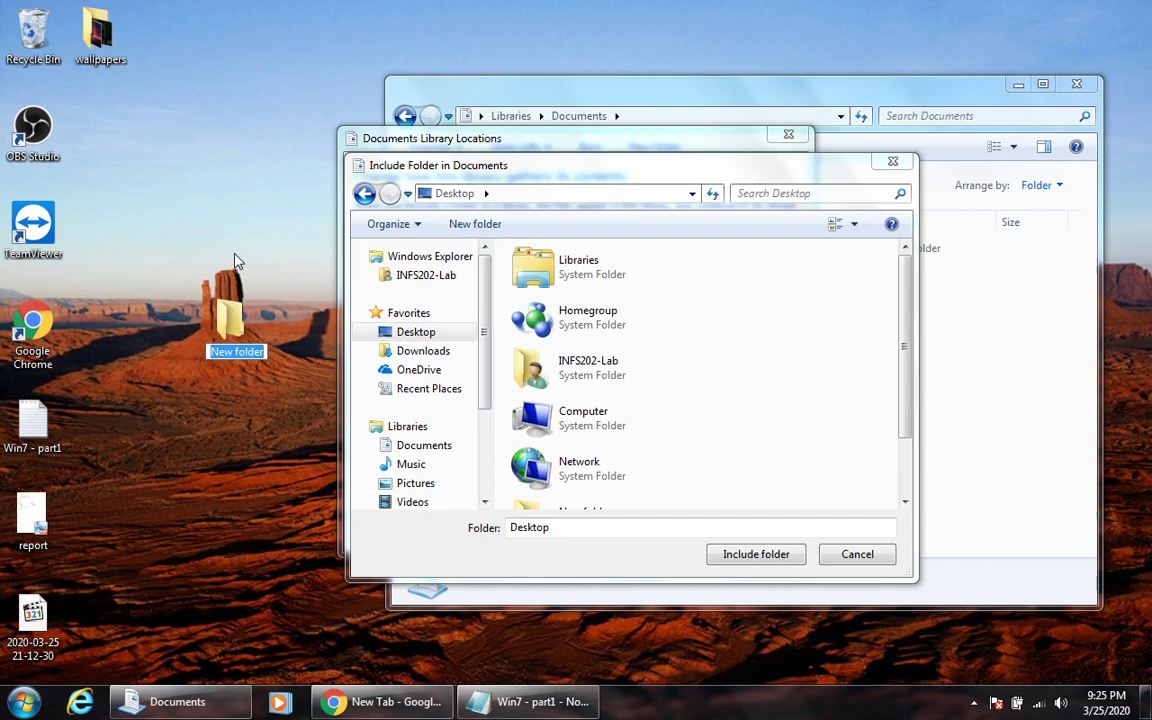
text(data files)
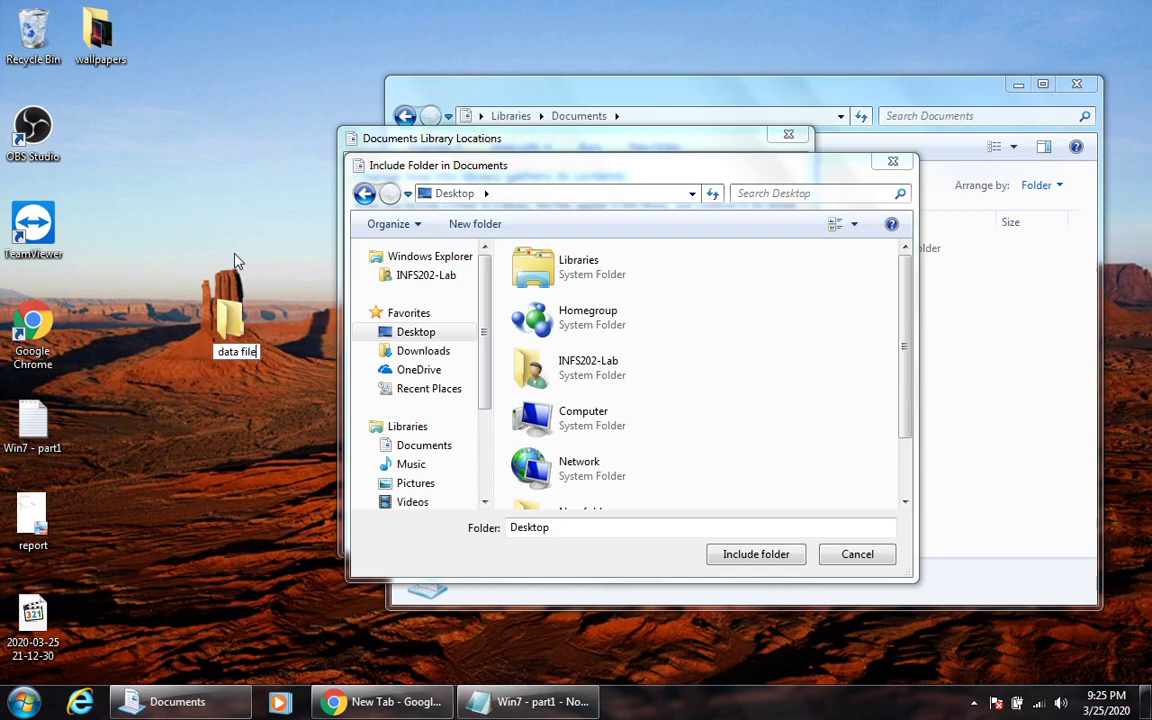
key(Return)
mouse_move(33, 520)
mouse_down()
mouse_move(190, 358)
mouse_move(250, 345)
mouse_move(30, 480)
mouse_move(45, 535)
mouse_up()
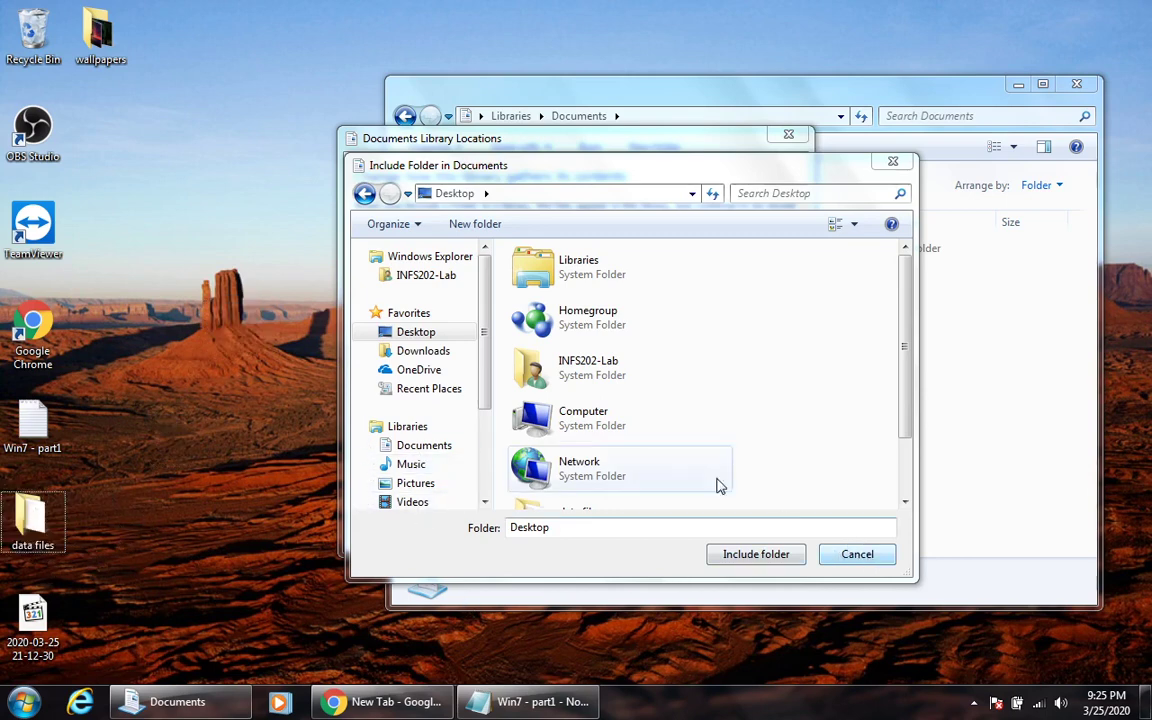
Refresh the dialog's Desktop listing, include the data files folder in the Documents library and apply the library locations.
right_click(786, 393)
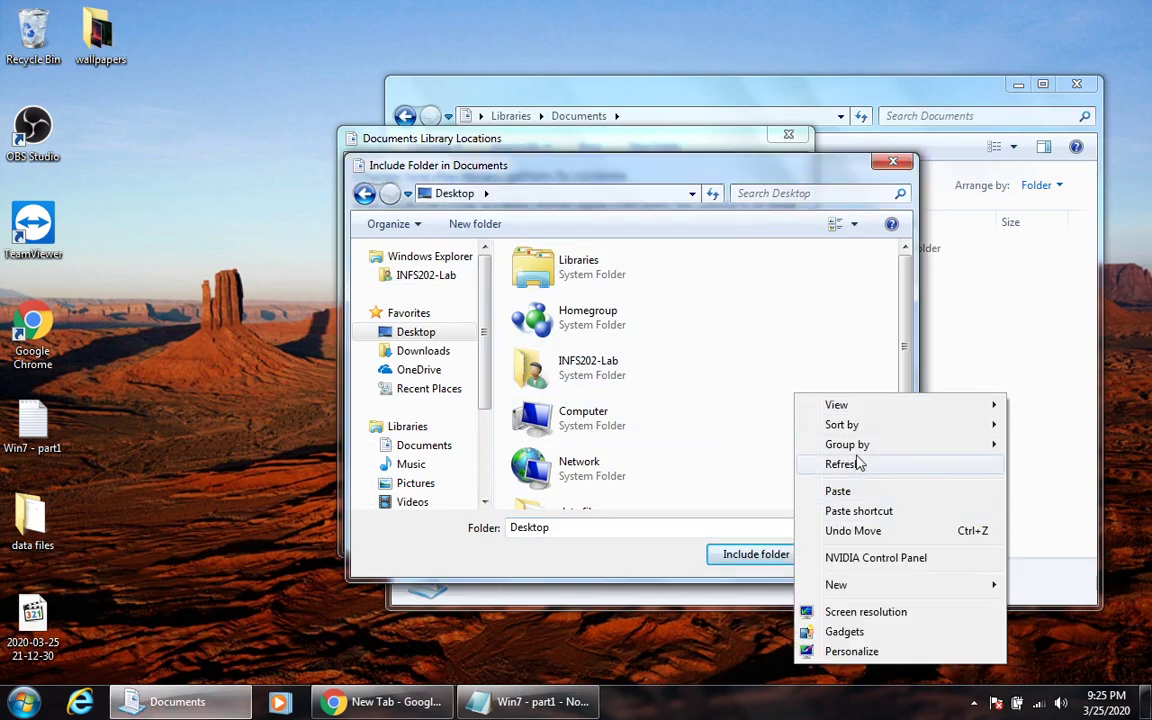
click(845, 464)
scroll(700, 430, down, 1)
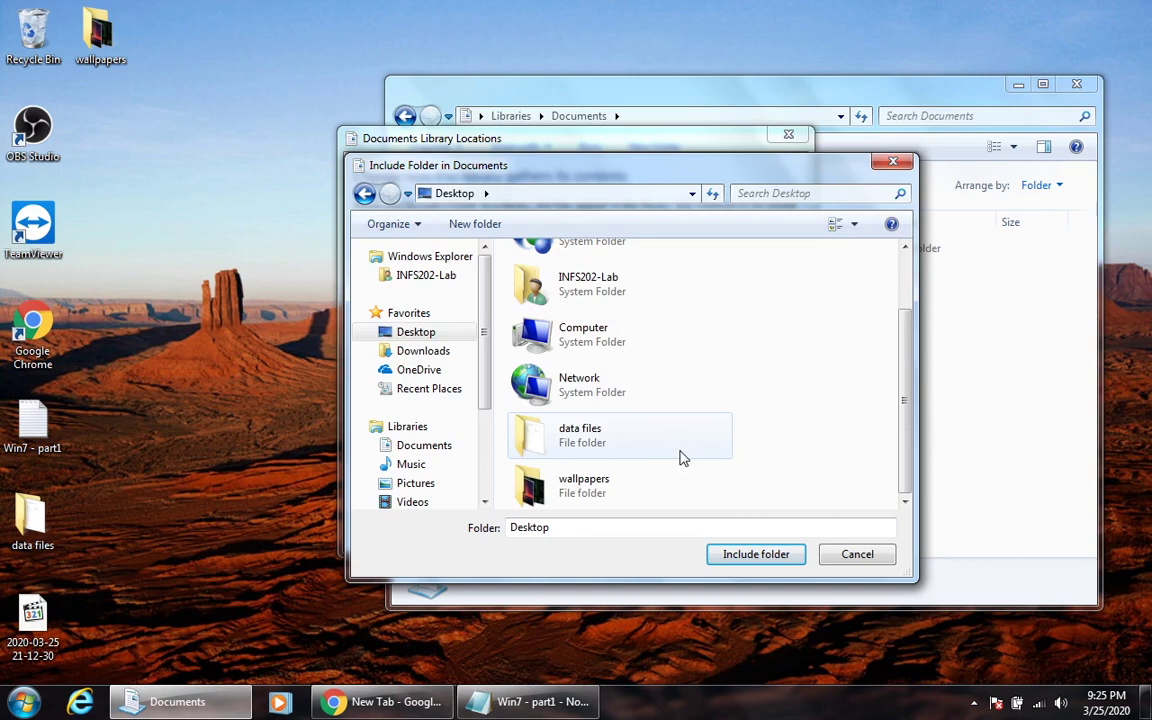
double_click(601, 445)
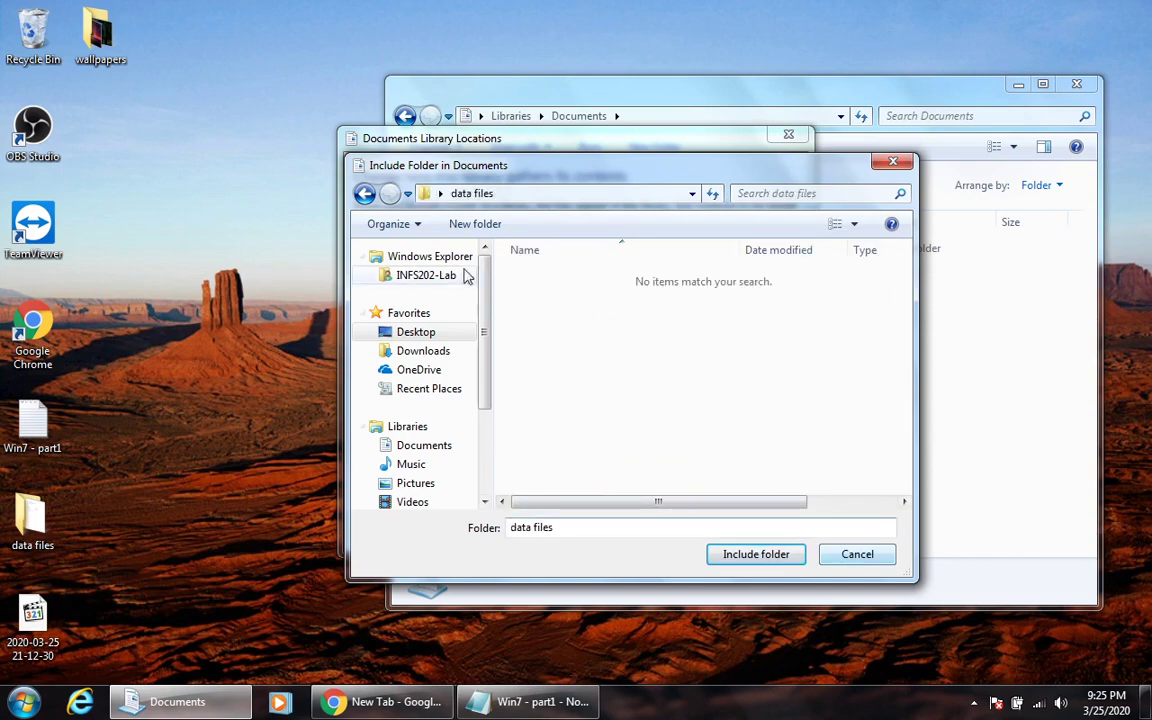
click(364, 193)
click(532, 425)
click(590, 478)
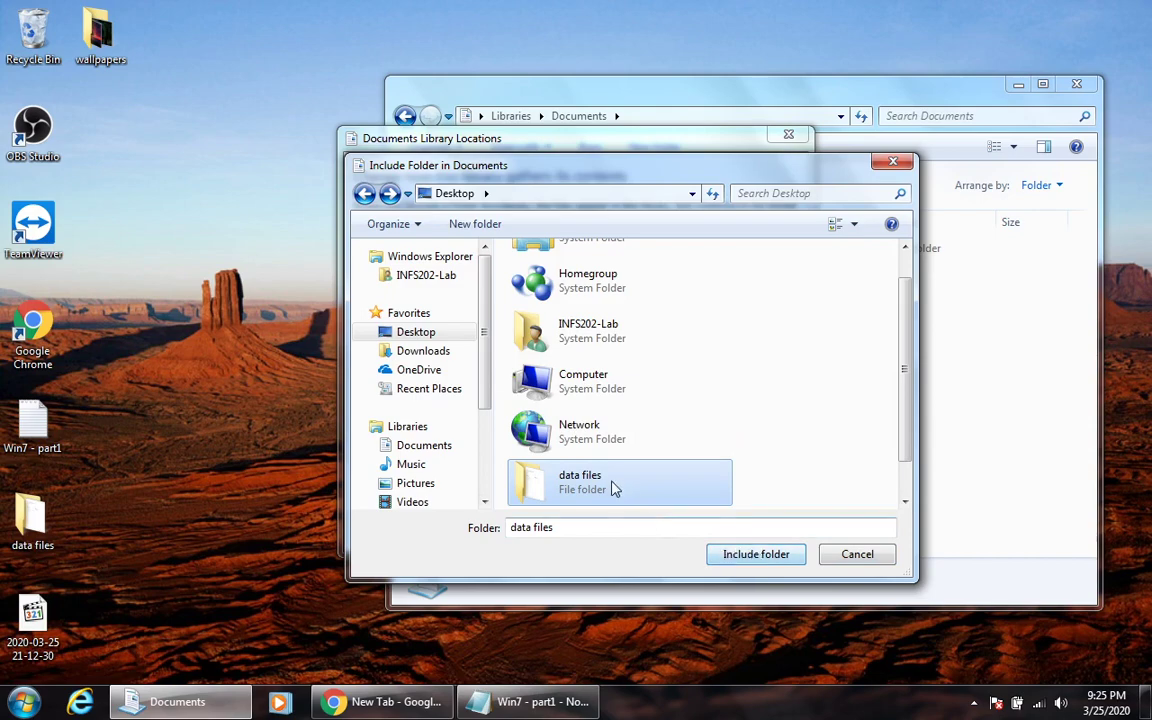
click(756, 556)
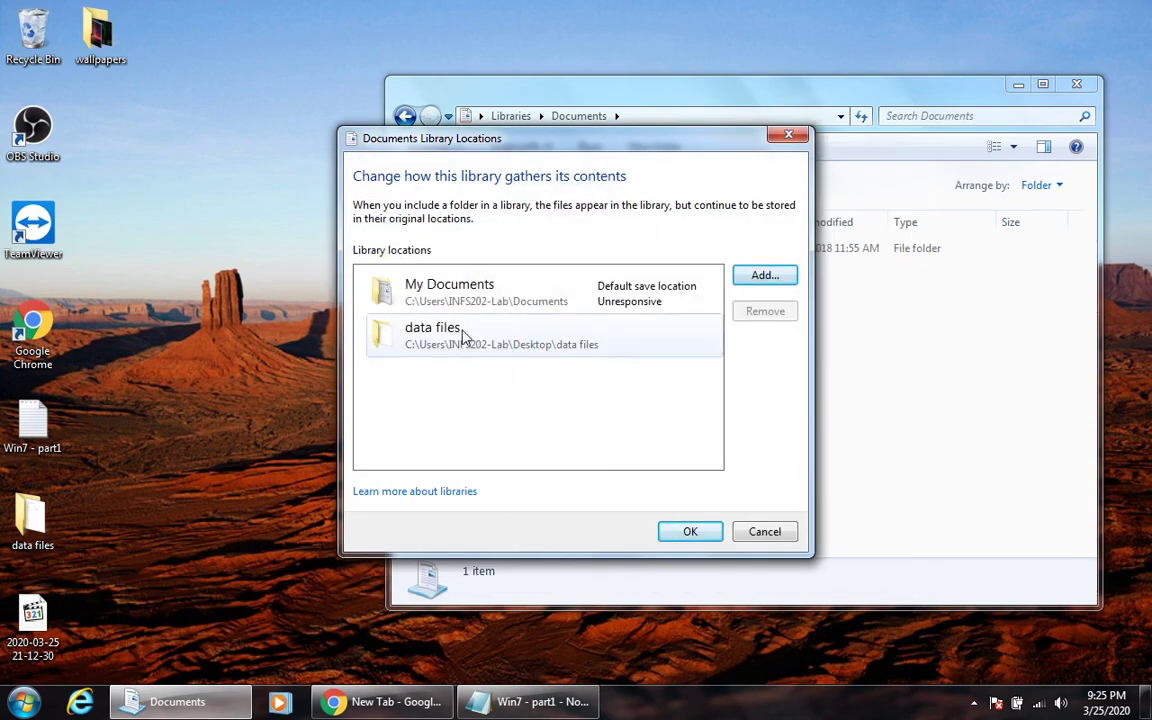
click(690, 532)
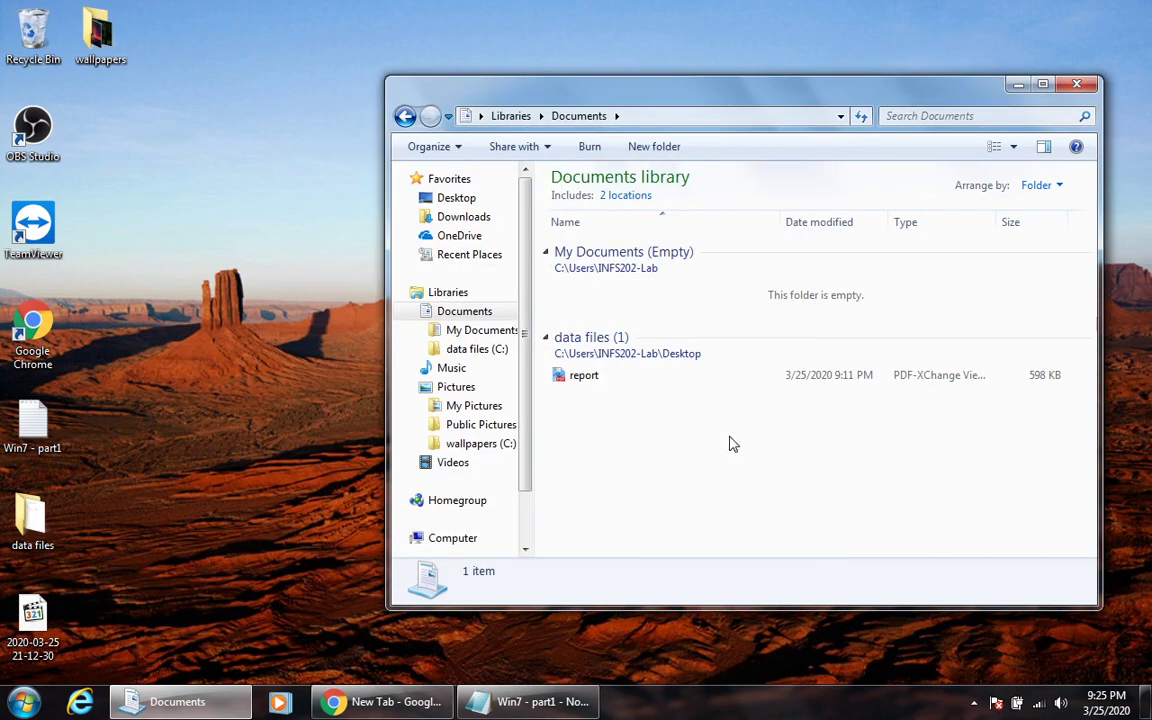
Open the report file from the data files group in the Documents library and view its first pages.
double_click(577, 387)
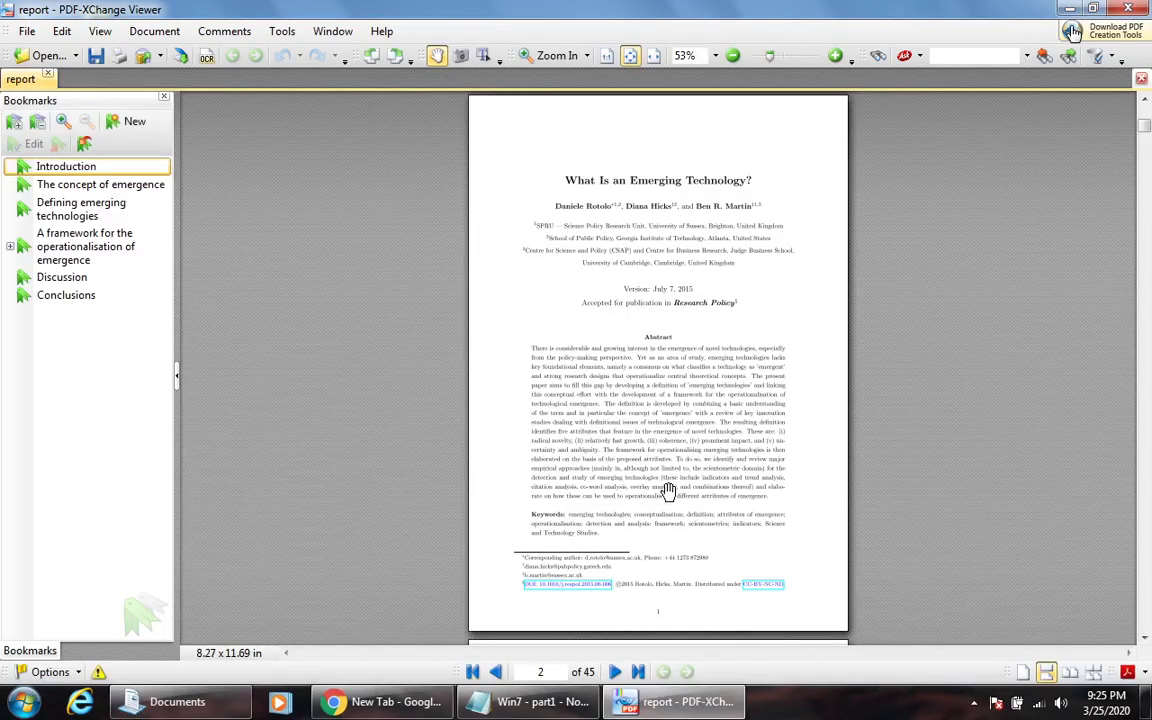
scroll(686, 355, up, 3)
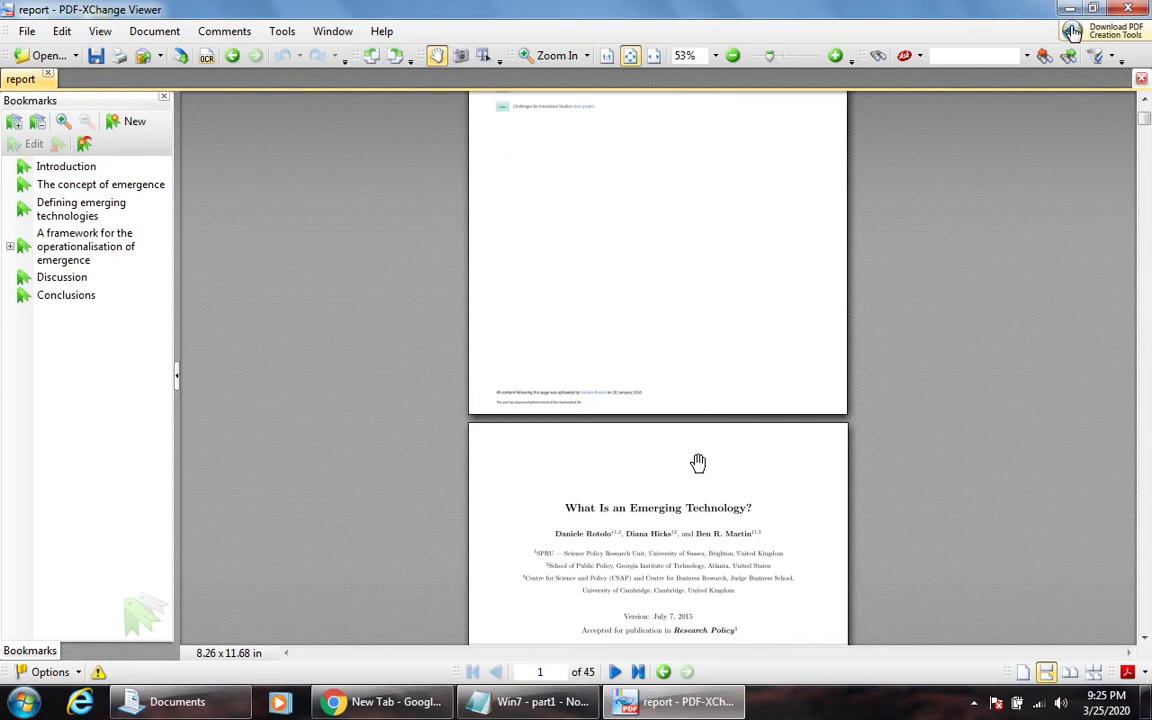
Enlarge the report to 150% at its title page, close the report, and go back to Libraries and close that window.
ctrl+scroll(698, 462, up, 5)
scroll(720, 452, down, 2)
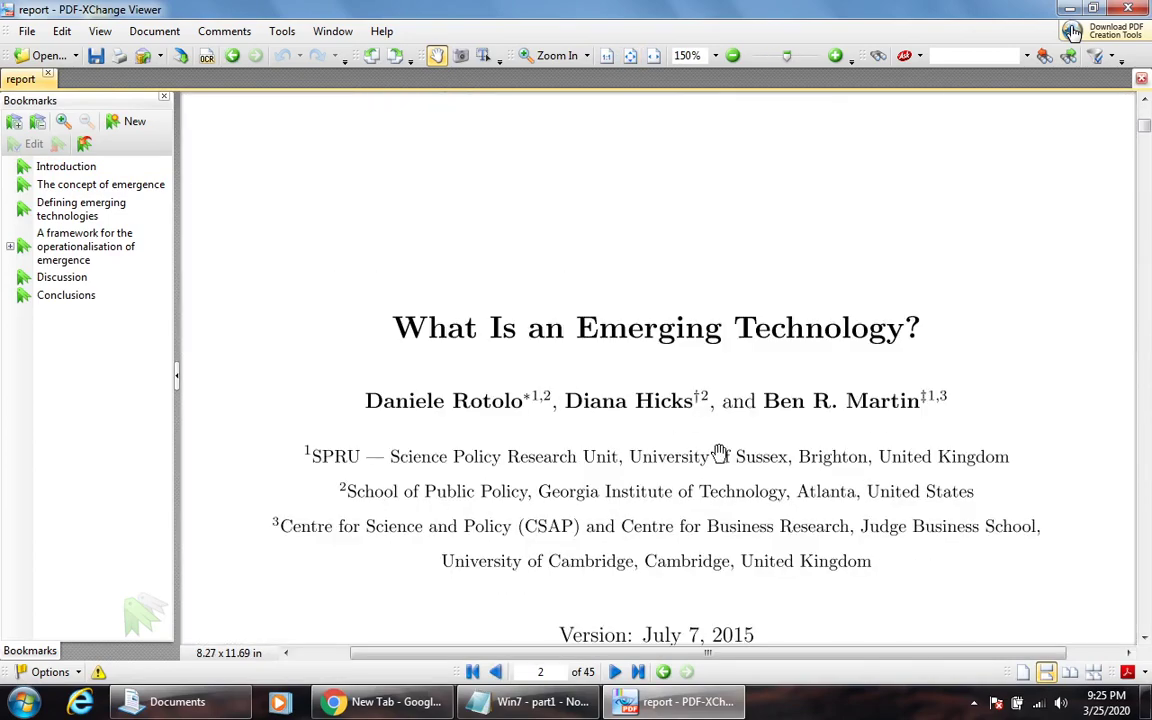
click(1120, 8)
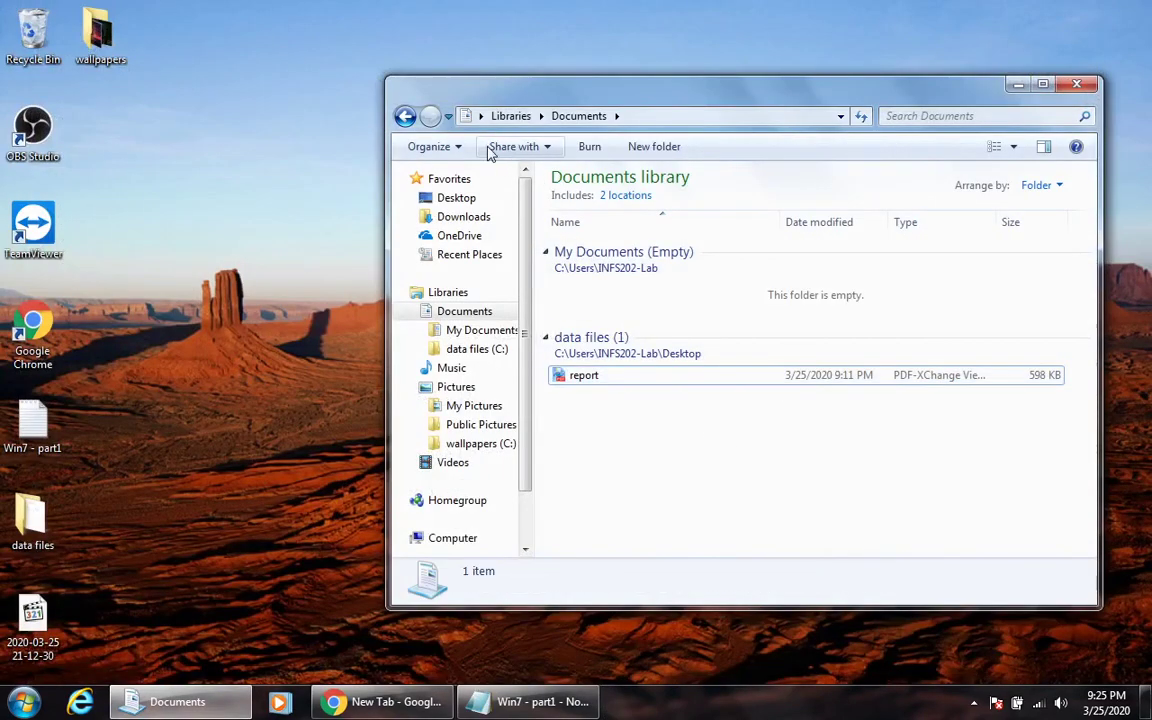
click(404, 116)
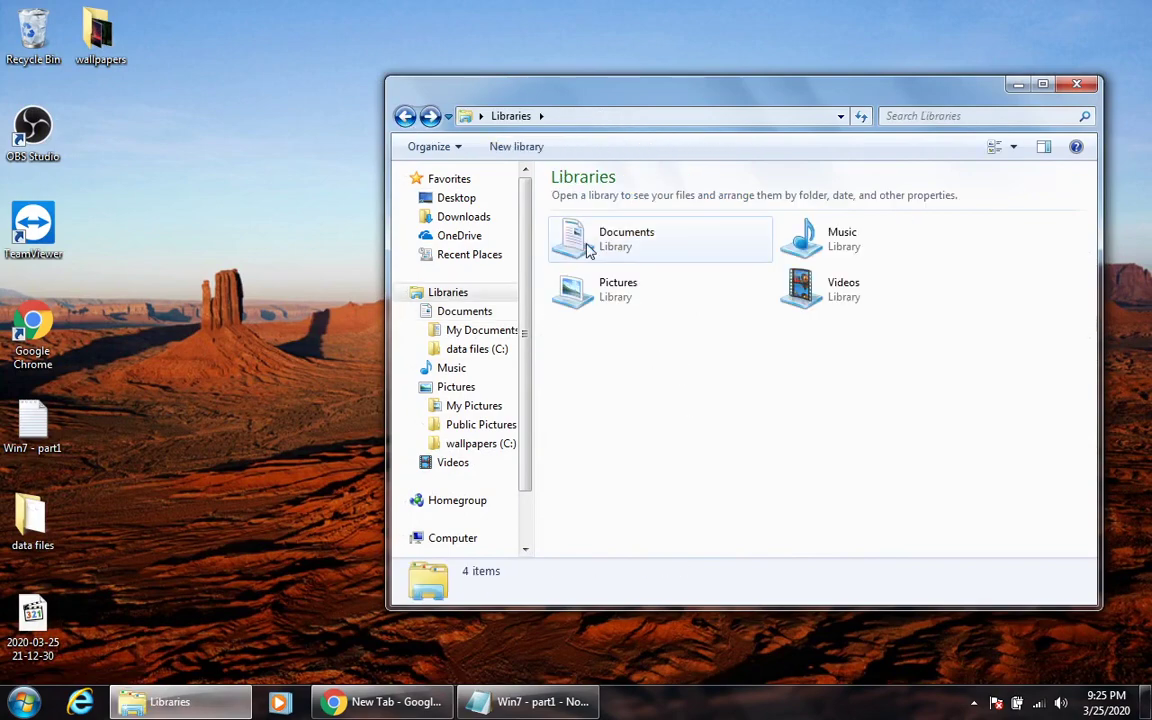
click(1076, 83)
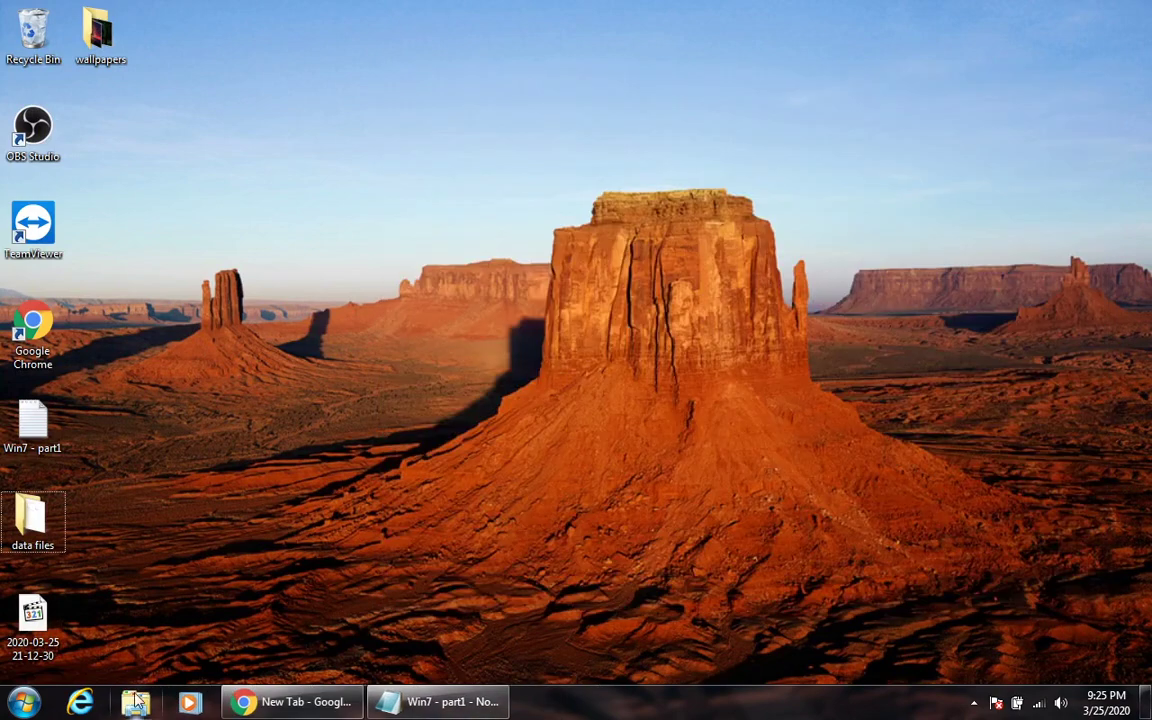
Reopen the Libraries window, check the contents of the Documents library and return to the libraries overview.
click(137, 703)
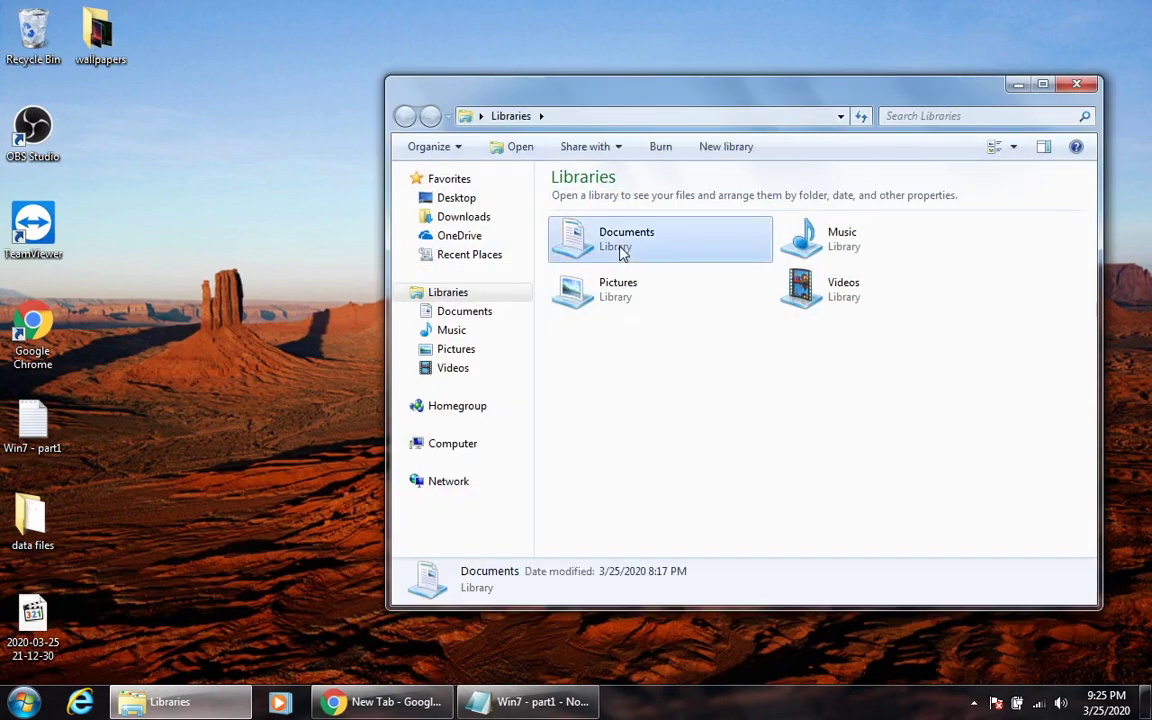
double_click(617, 250)
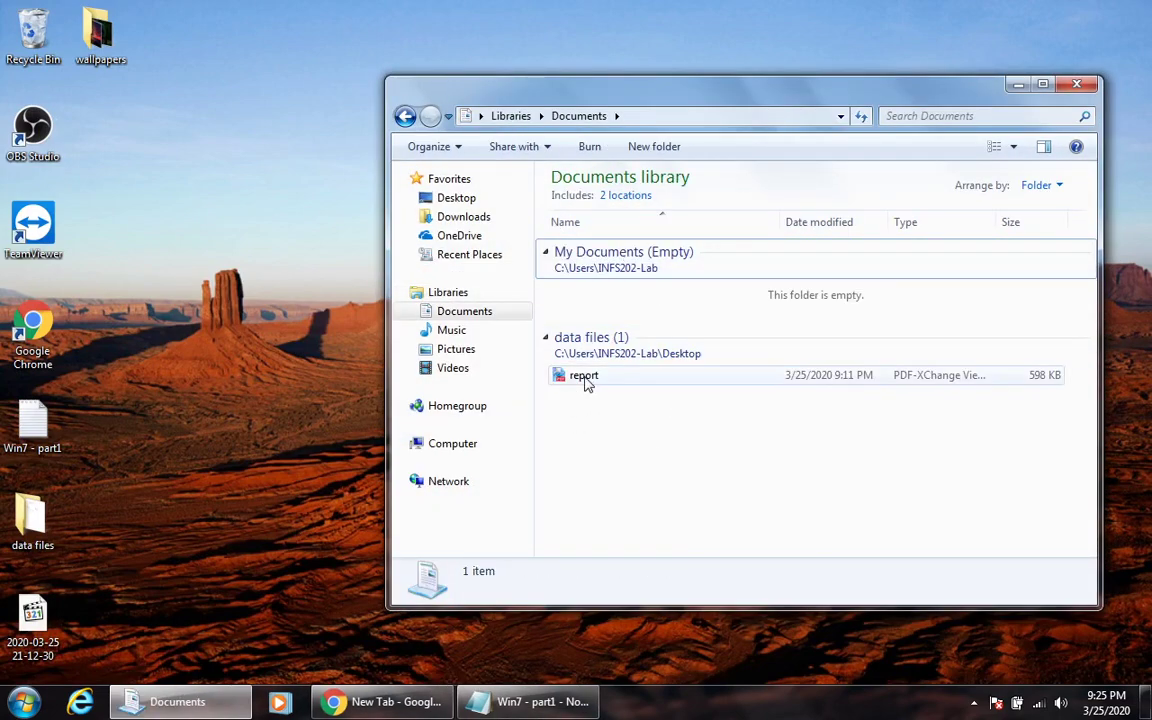
click(510, 116)
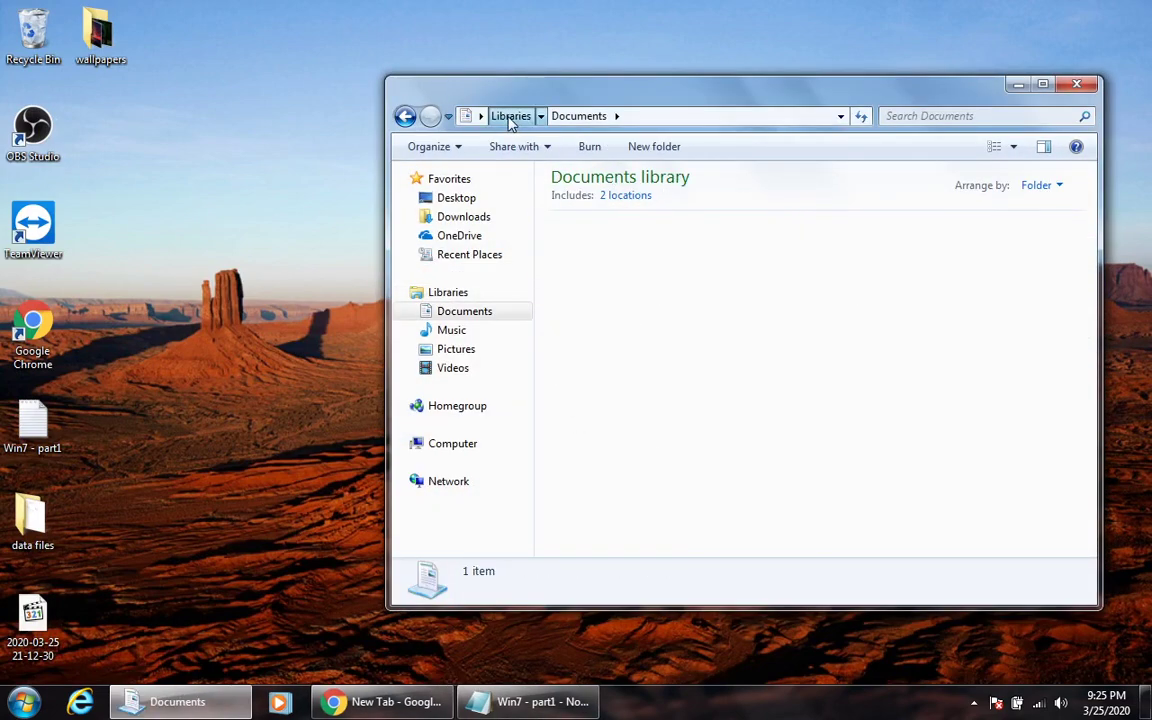
click(753, 393)
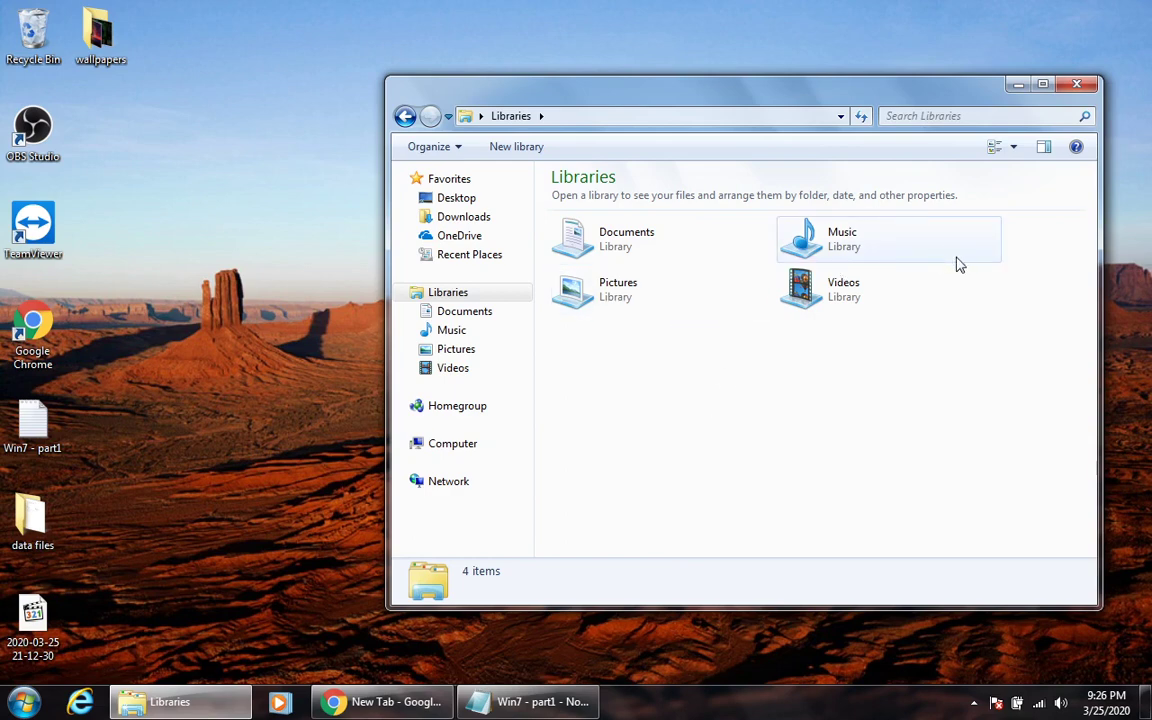
drag(1048, 302, 560, 250)
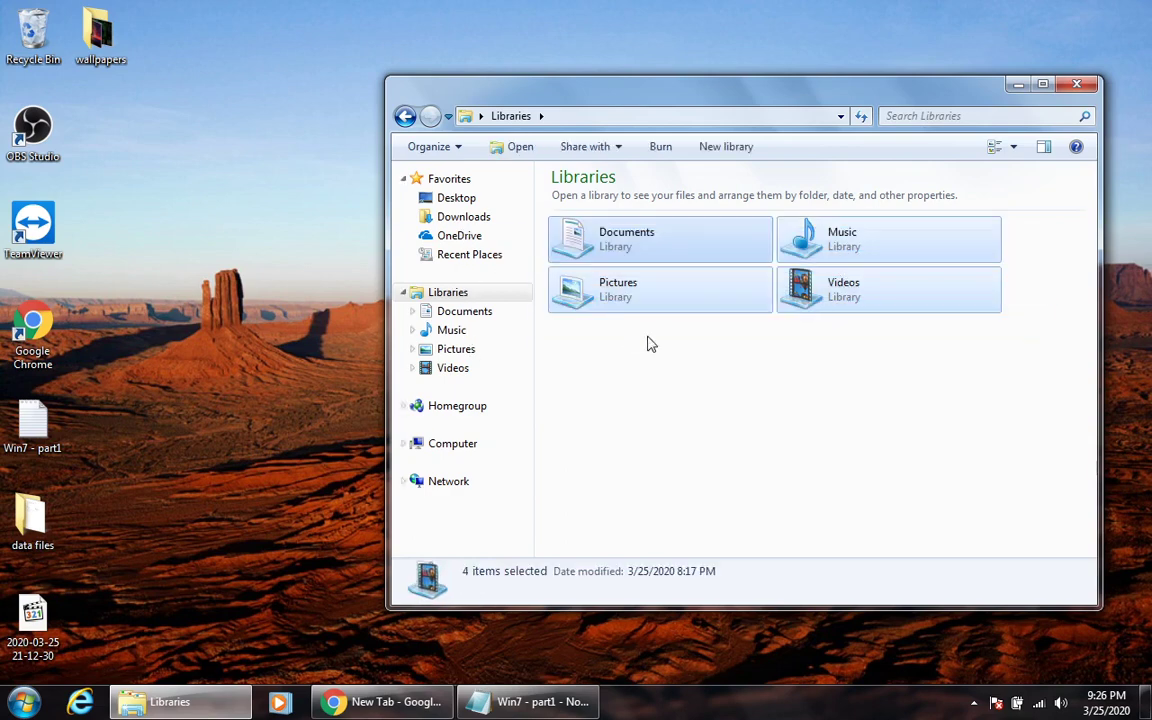
click(820, 460)
right_click(705, 386)
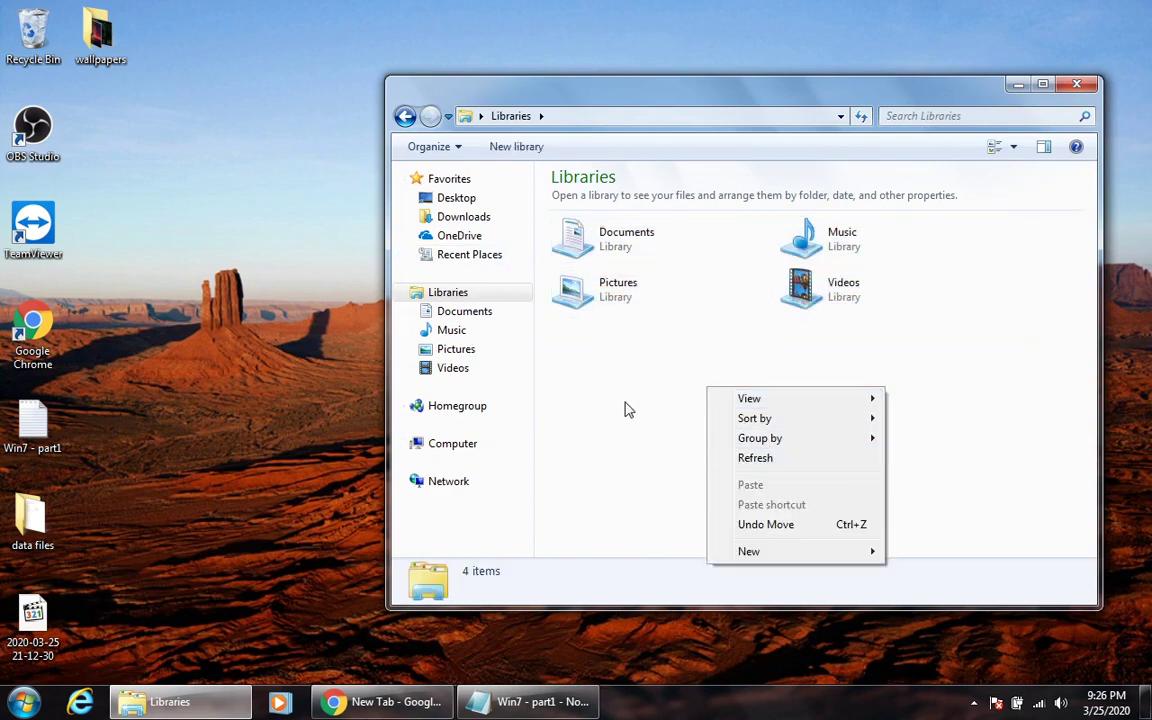
click(604, 420)
right_click(704, 398)
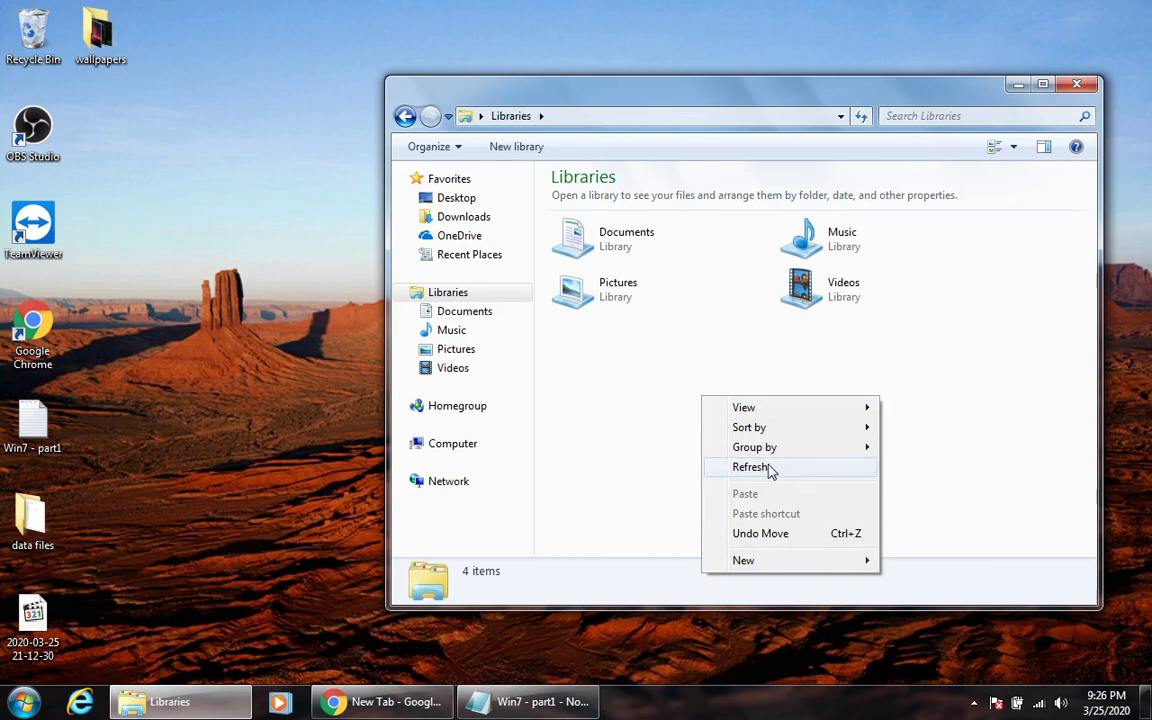
click(638, 375)
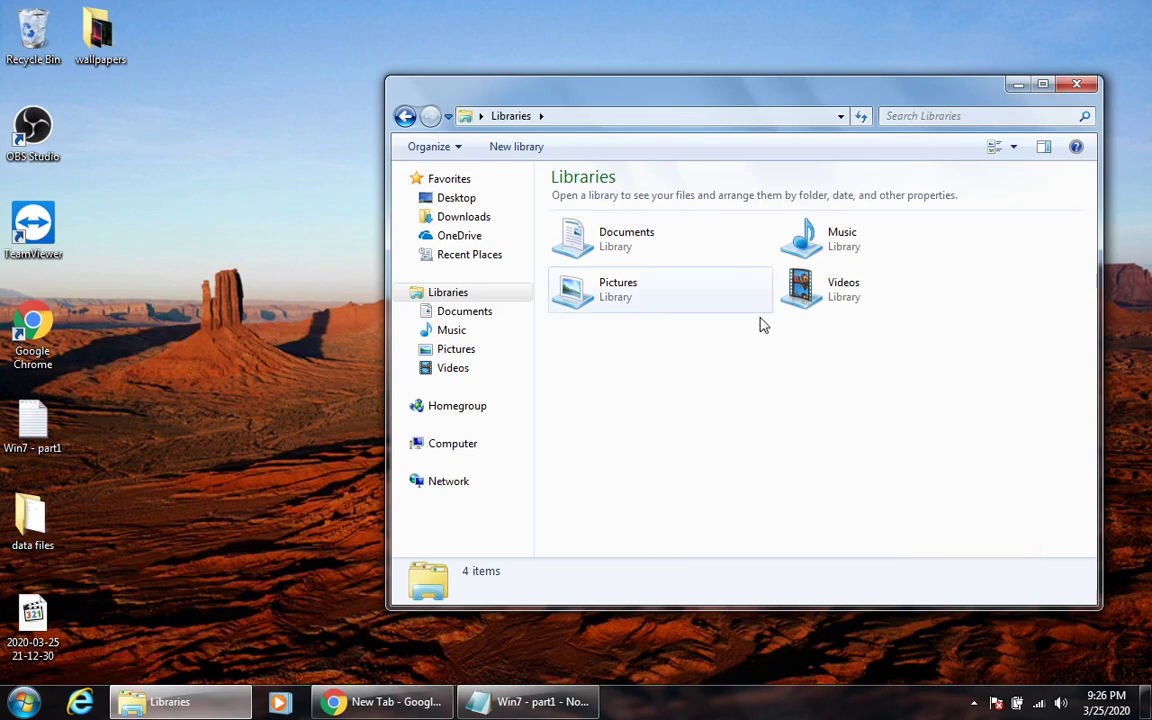
right_click(658, 376)
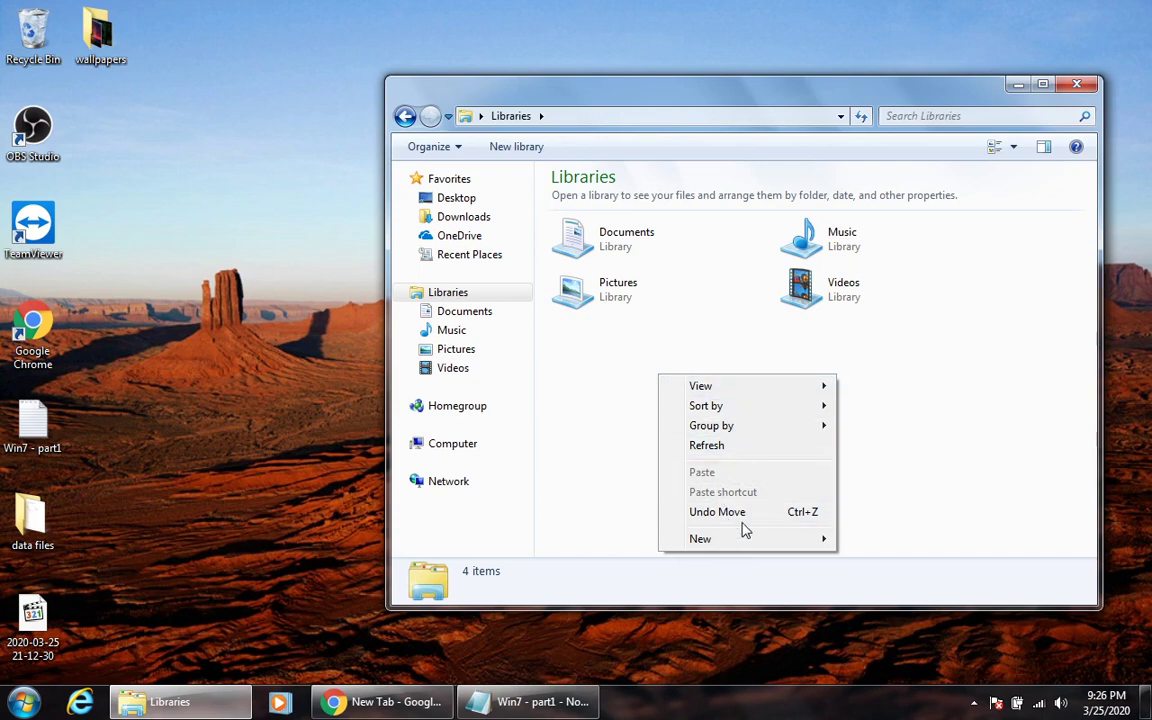
mouse_move(790, 551)
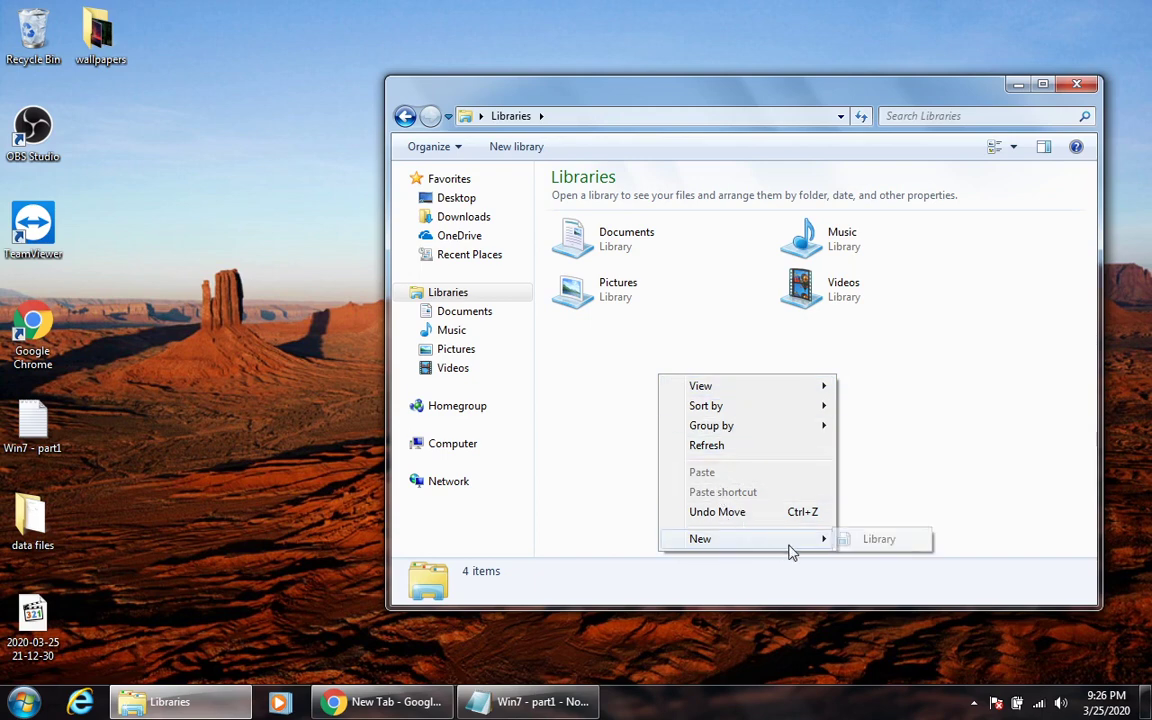
click(900, 517)
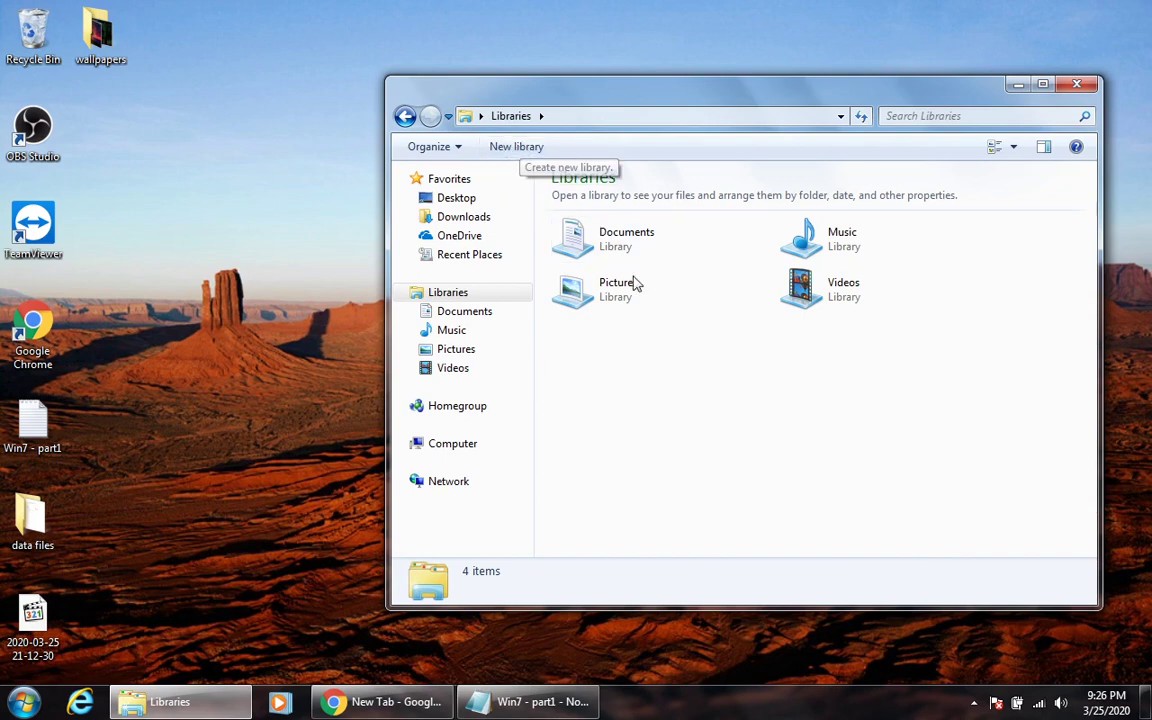
right_click(637, 358)
click(625, 481)
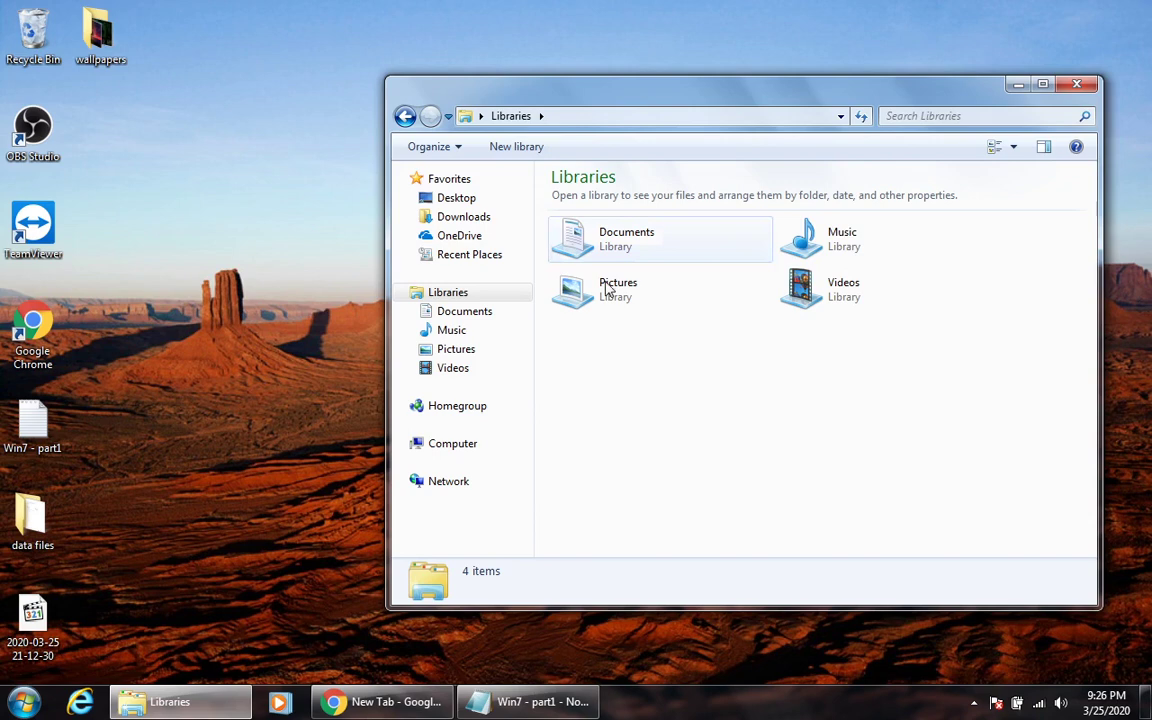
Create a new library named "My Study".
click(520, 147)
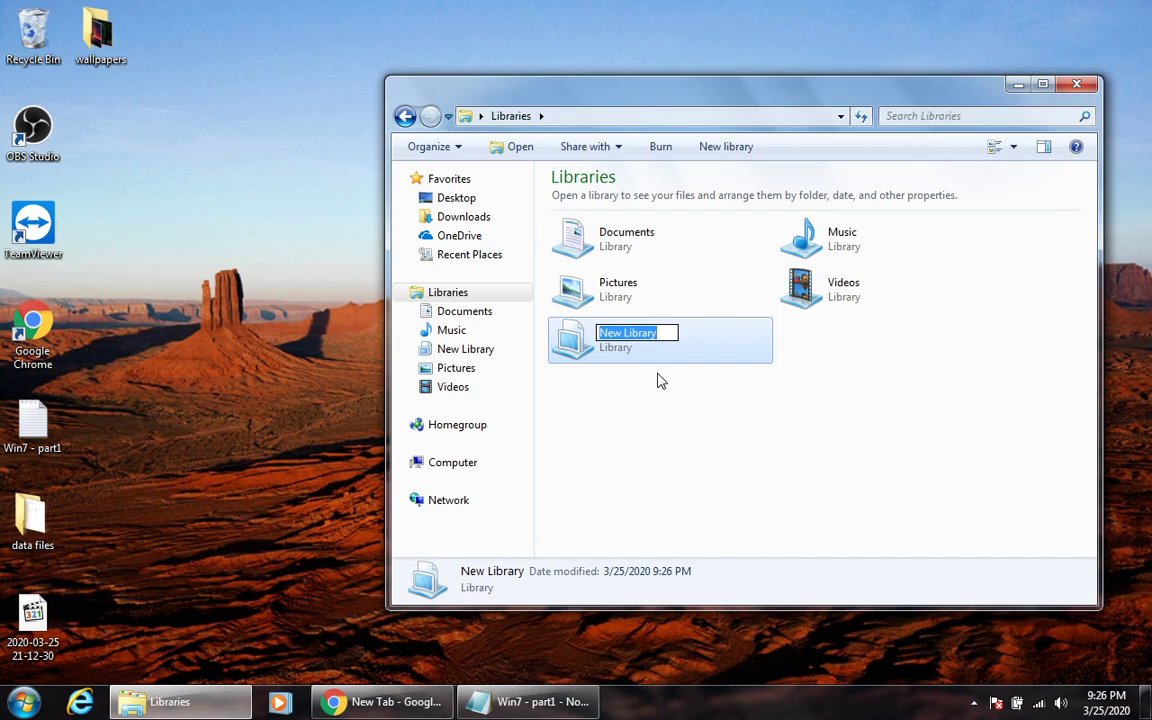
text(My St)
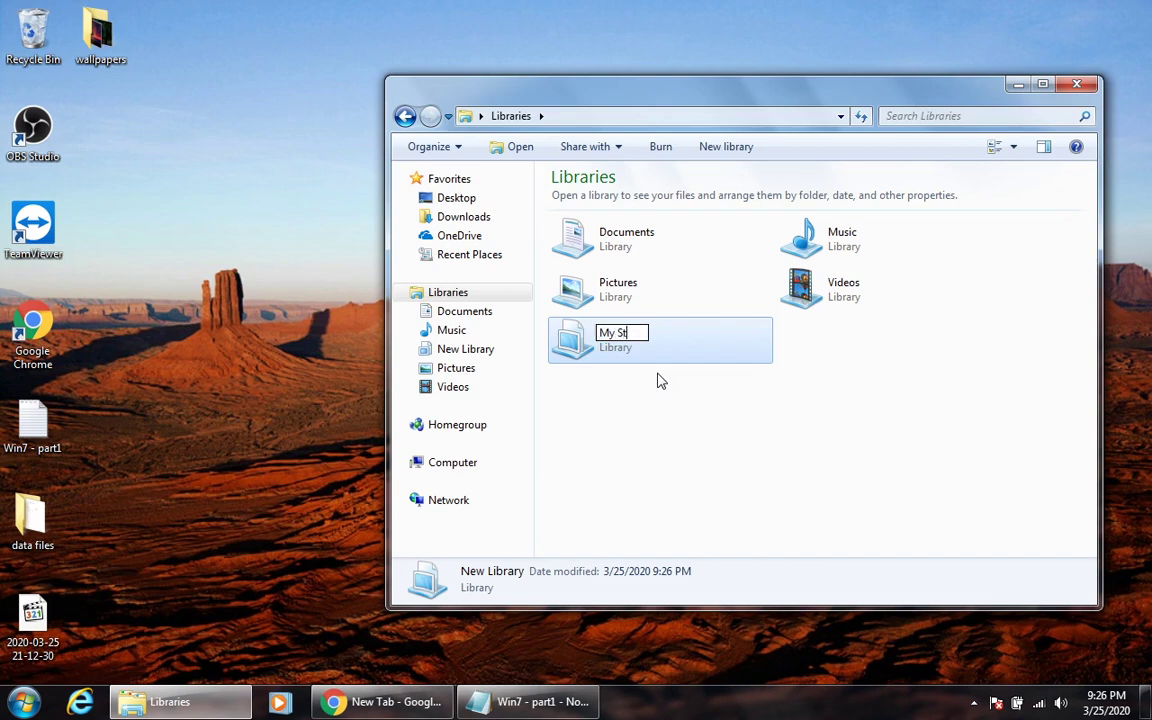
text(udy)
key(Return)
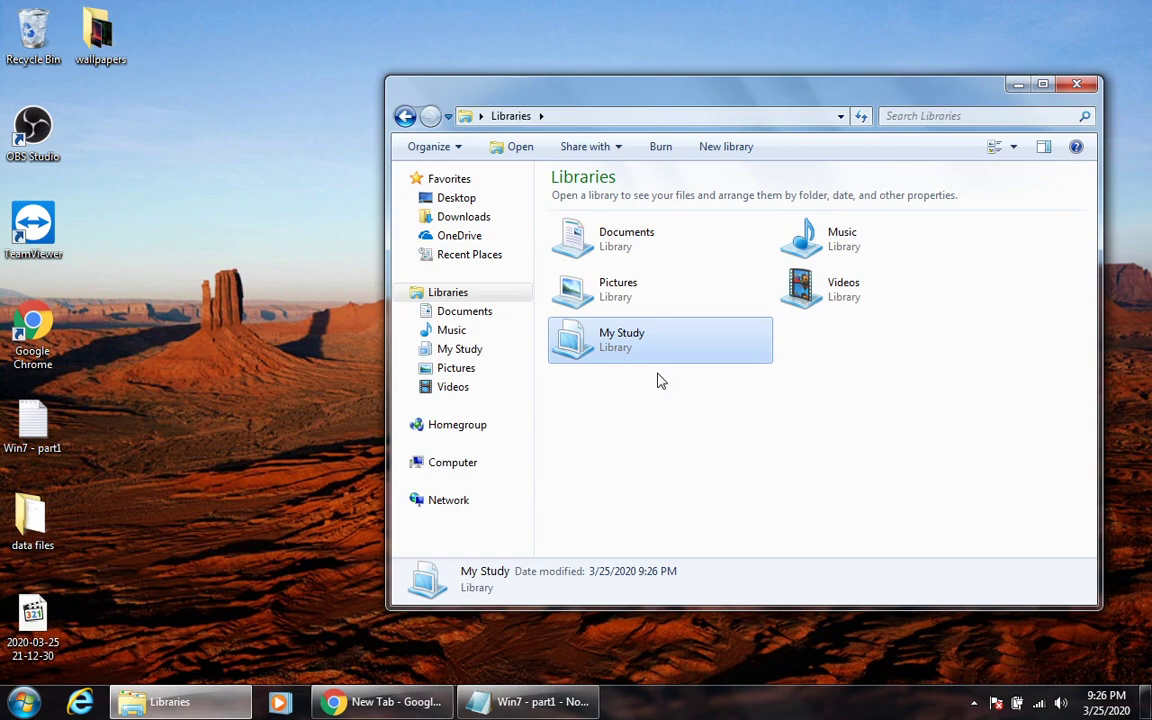
Include the data files folder from the Desktop in the My Study library through its properties.
right_click(615, 347)
click(662, 563)
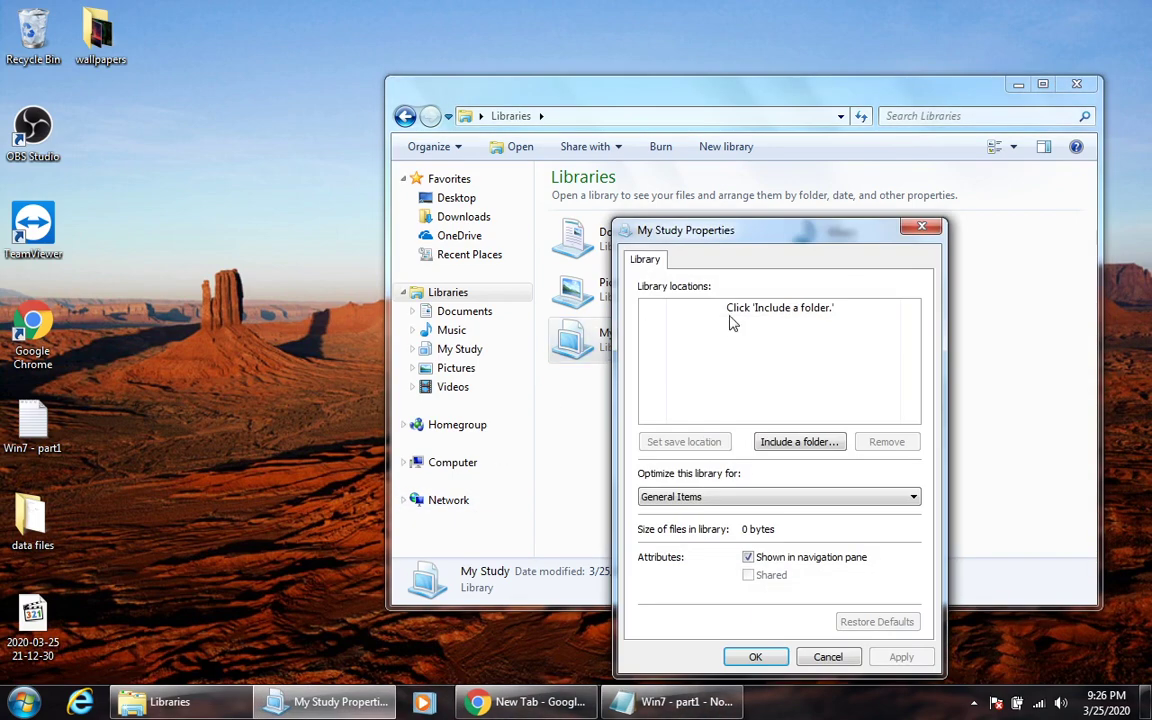
click(790, 444)
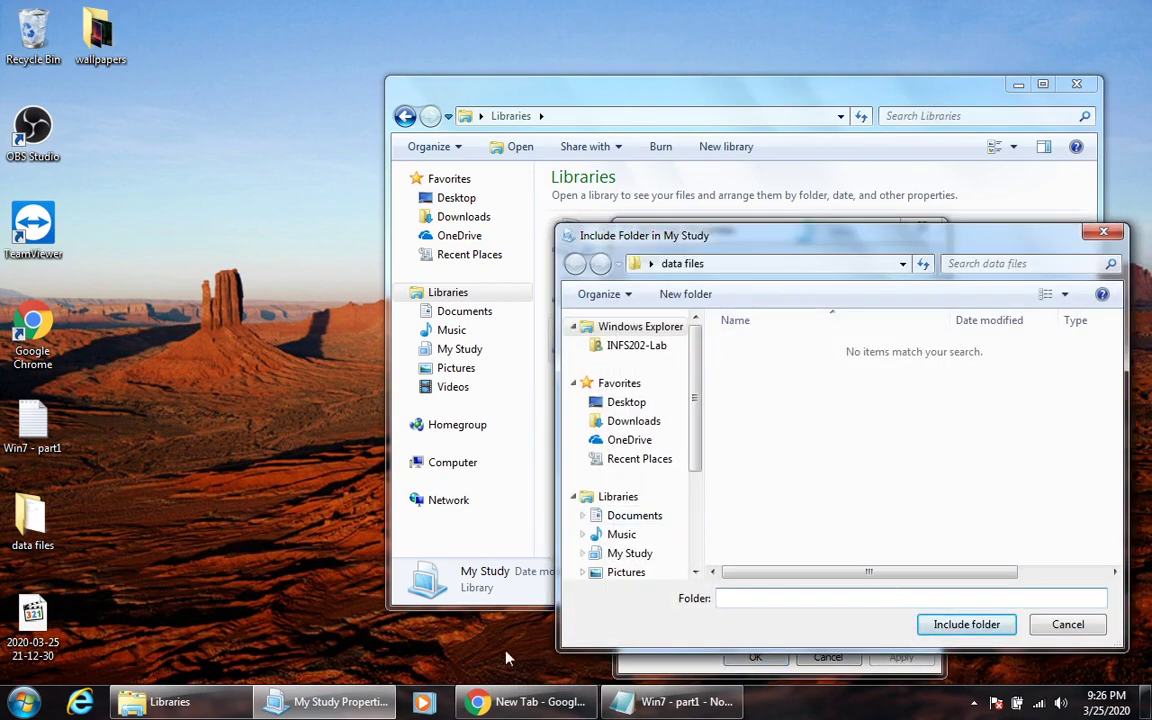
click(57, 551)
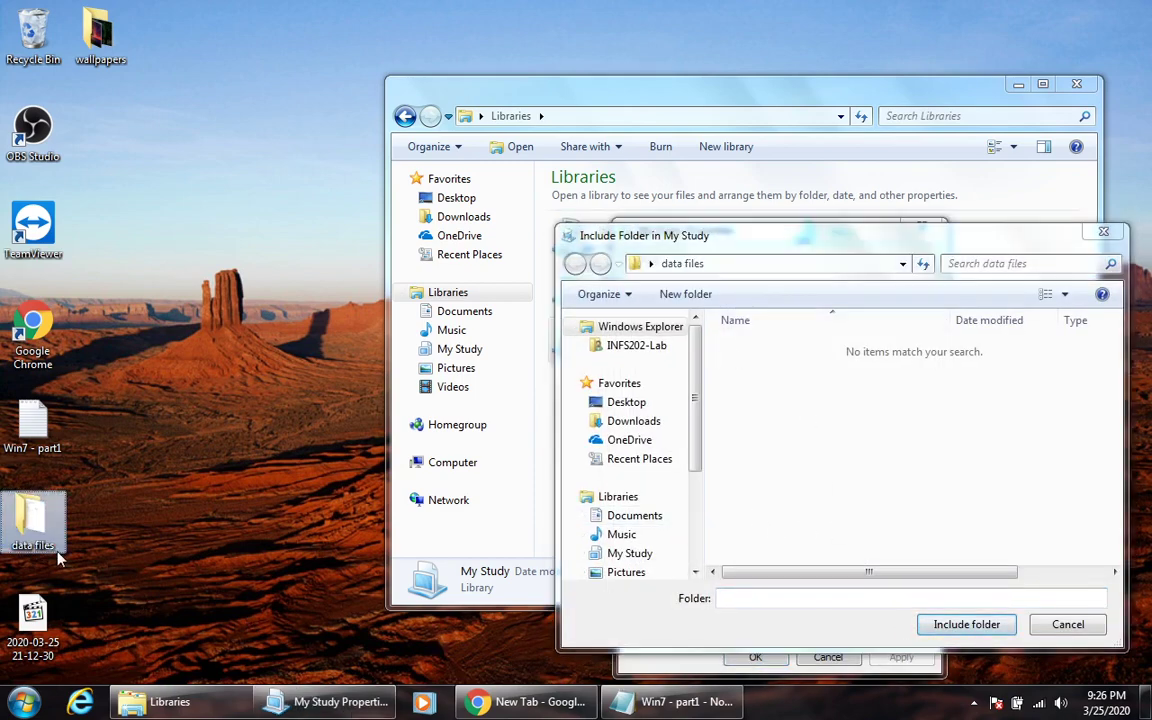
click(628, 401)
click(800, 525)
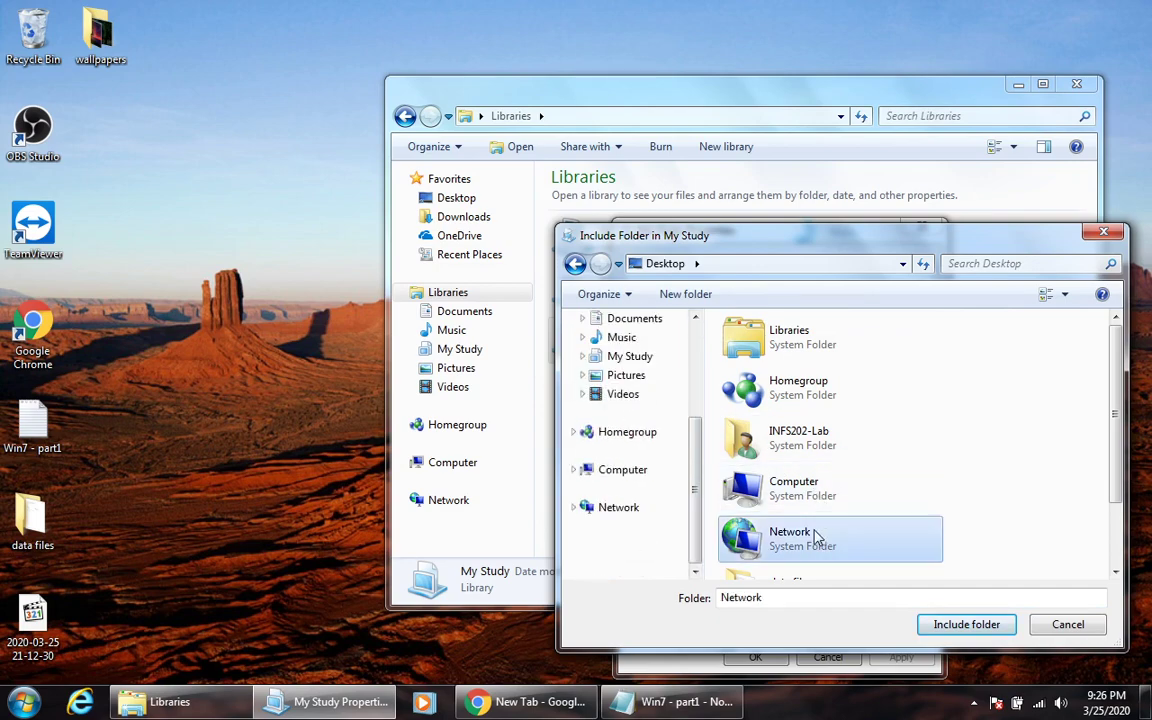
scroll(805, 530, down, 1)
click(805, 515)
click(982, 632)
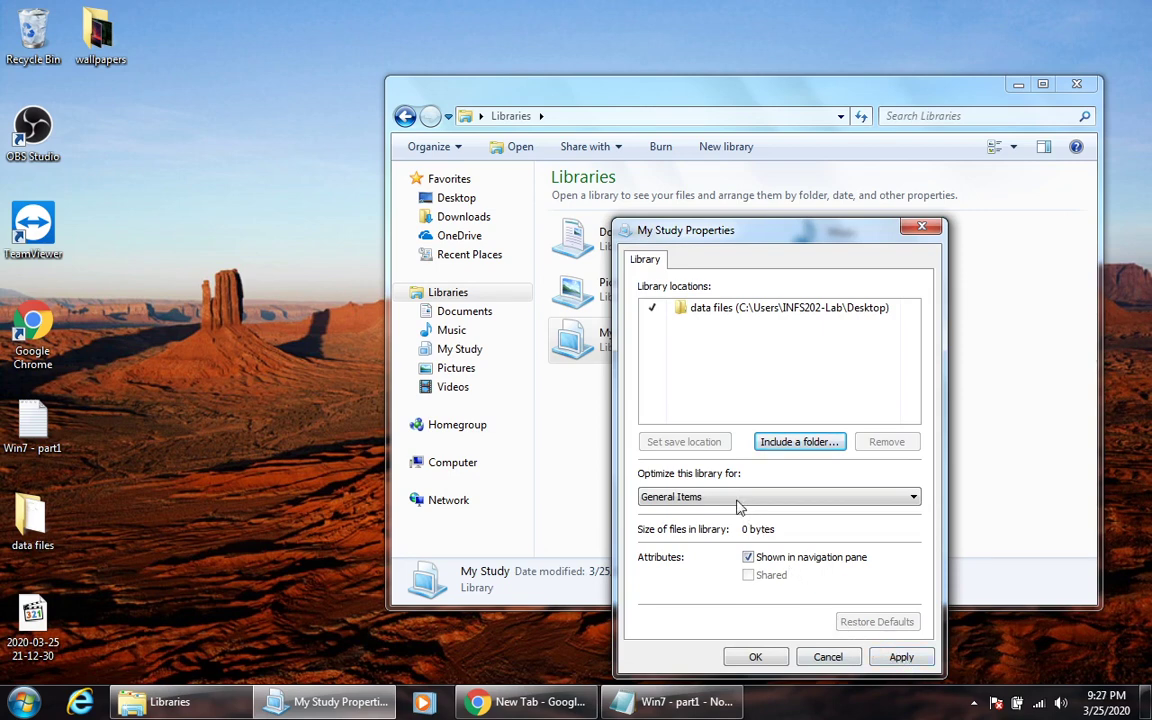
Keep the My Study library optimized for General Items, apply the properties and close the dialog.
click(695, 498)
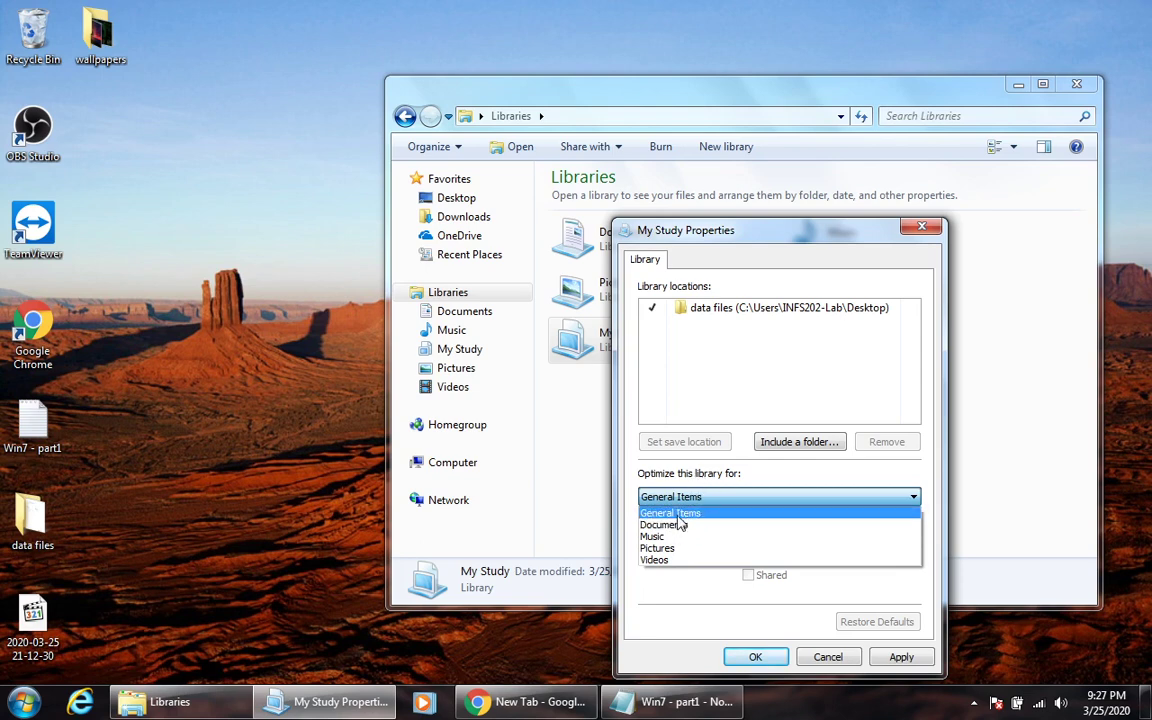
click(677, 517)
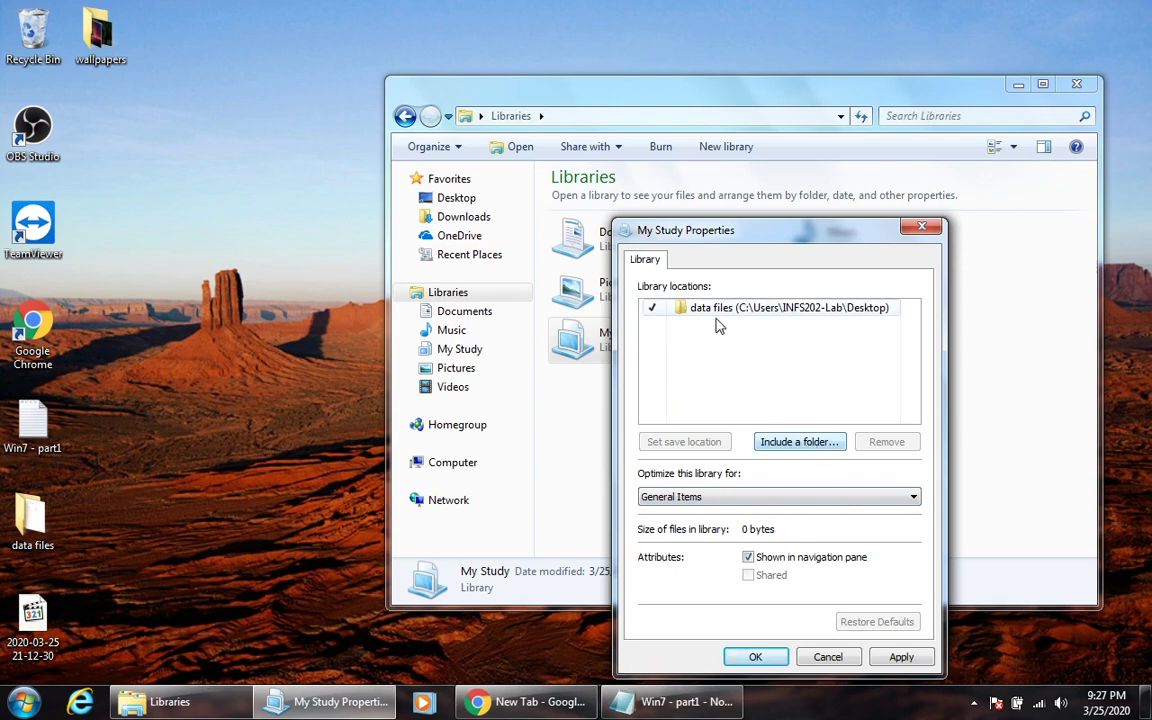
click(901, 660)
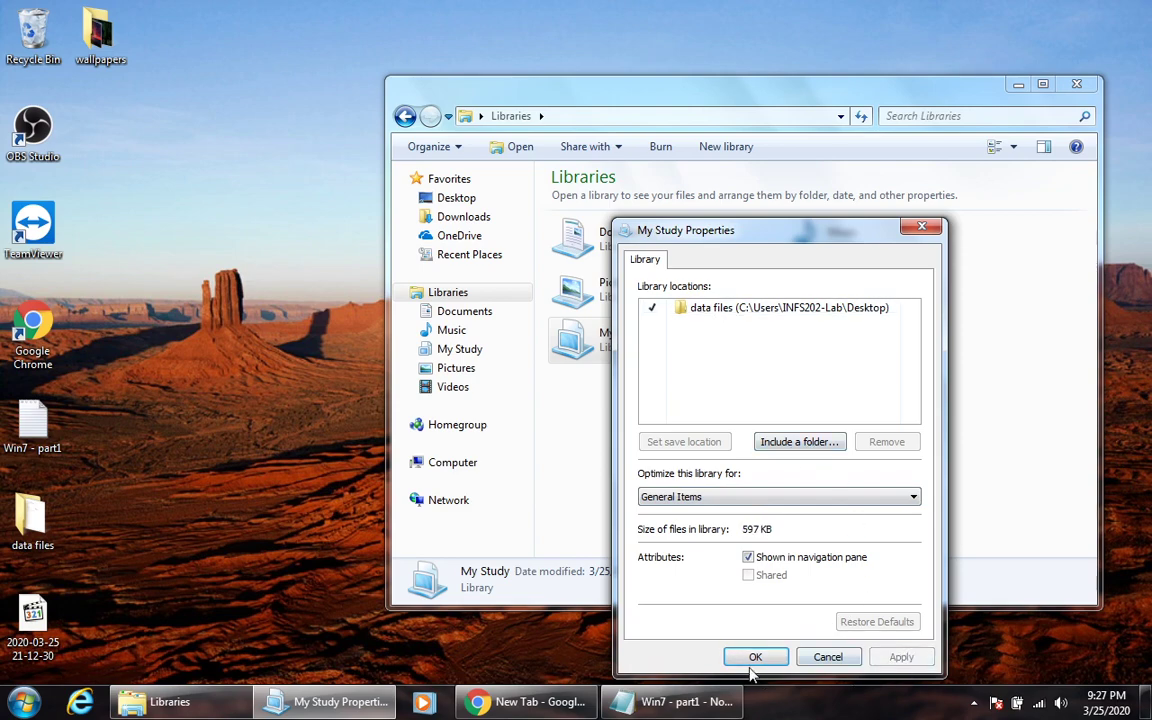
click(755, 658)
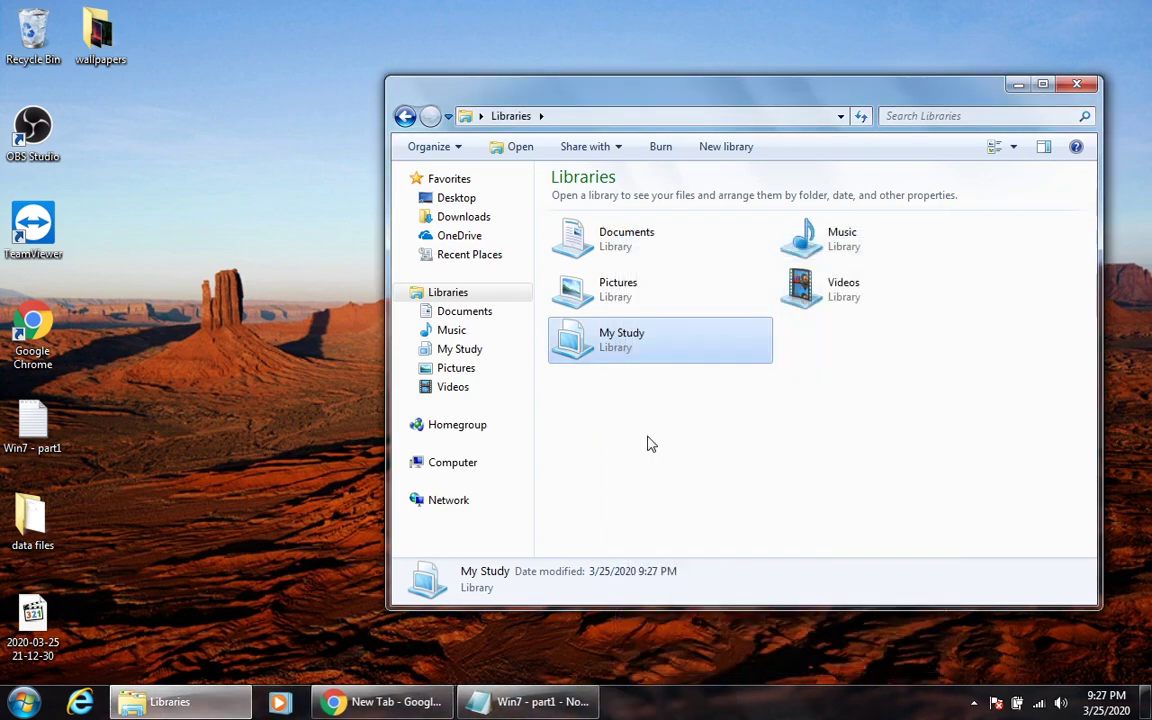
Open the My Study library, review its library locations and close the locations dialog.
double_click(603, 335)
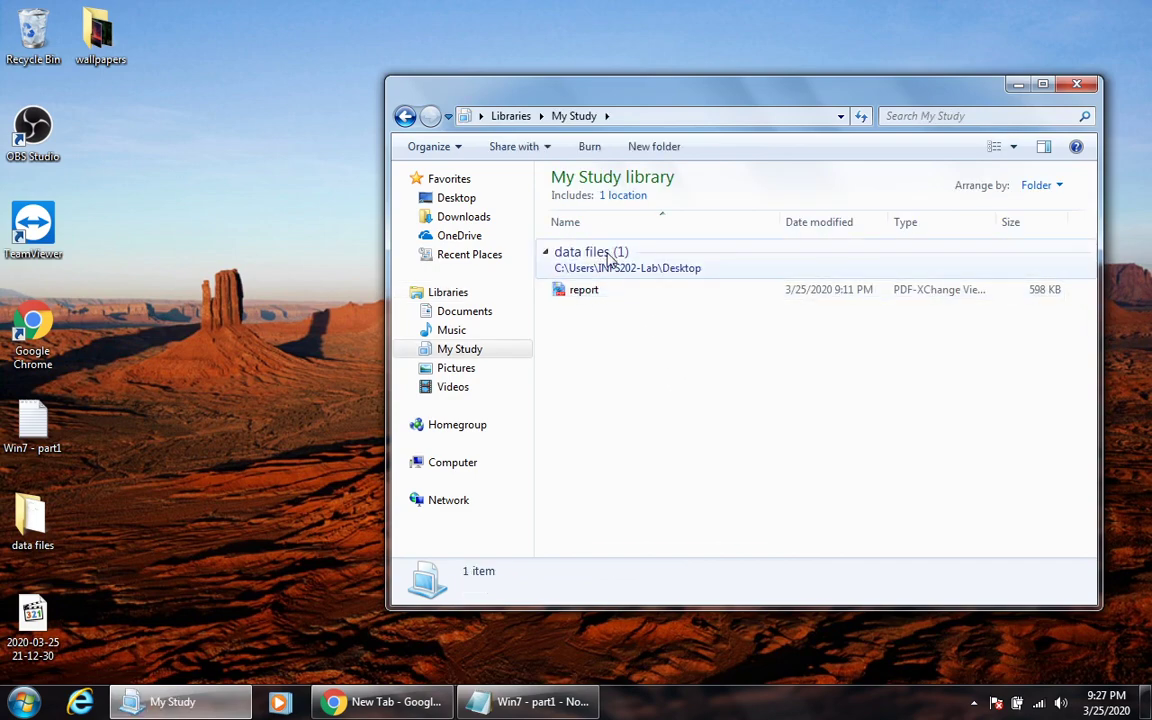
click(621, 196)
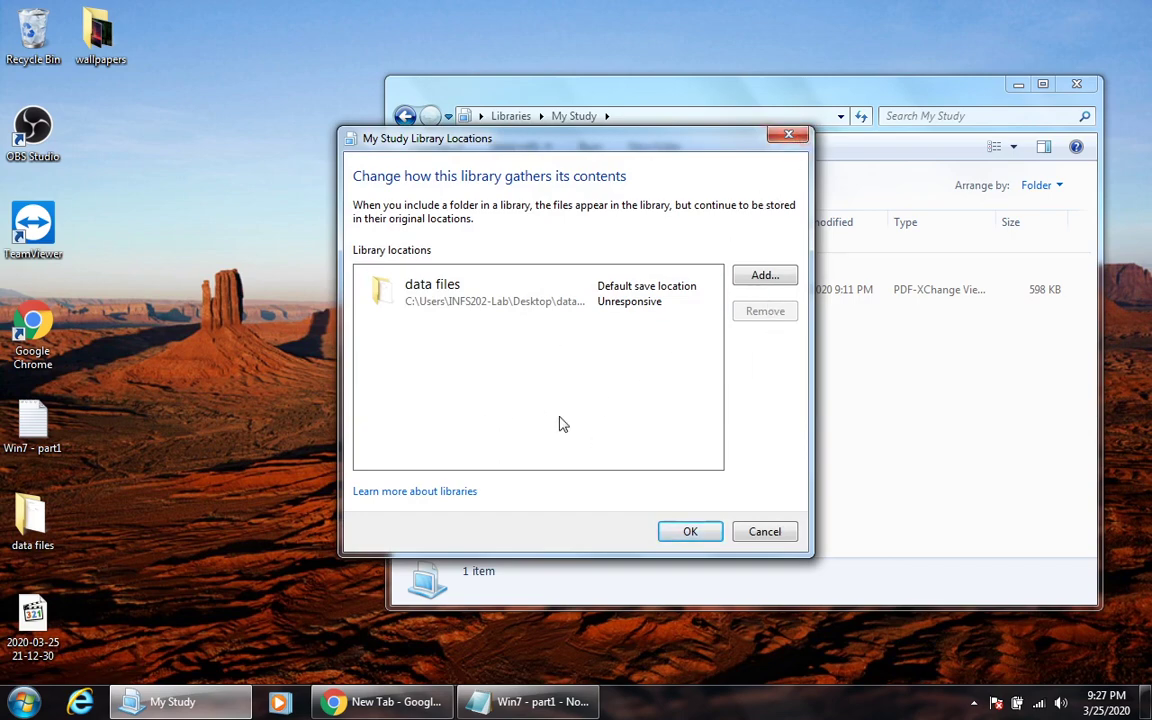
click(790, 137)
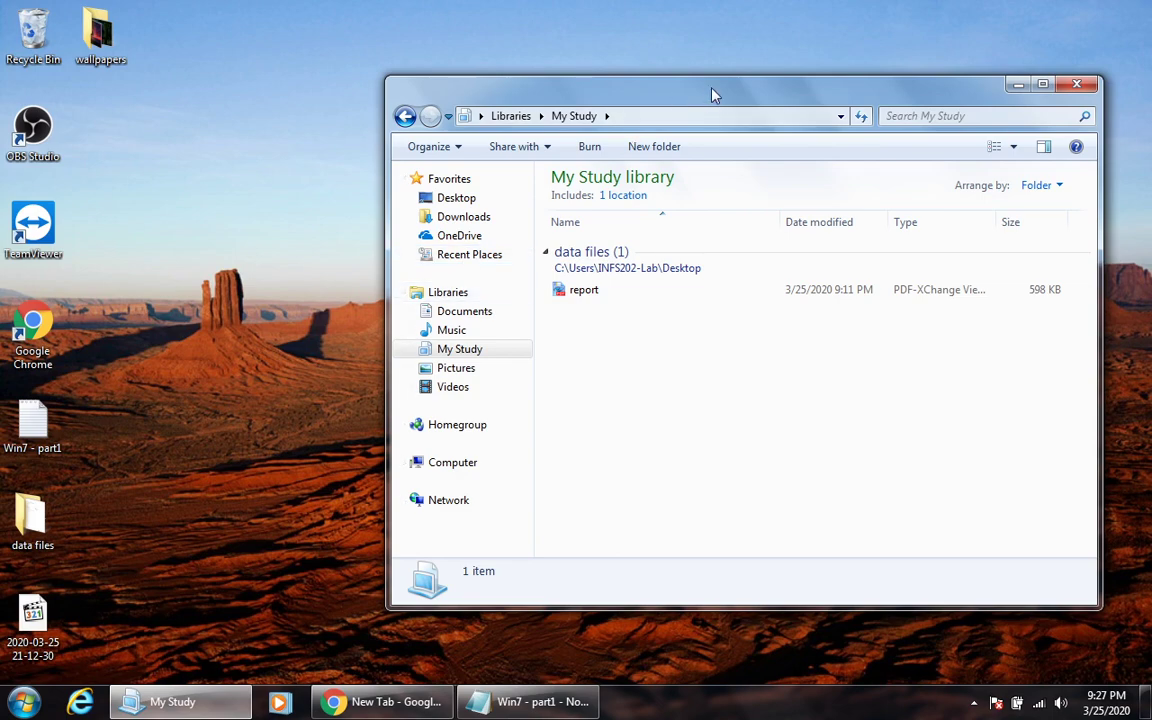
Maximize the My Study window, open Favorites and inspect the options offered for Favorites and the Pictures library.
drag(712, 94, 627, 95)
double_click(627, 95)
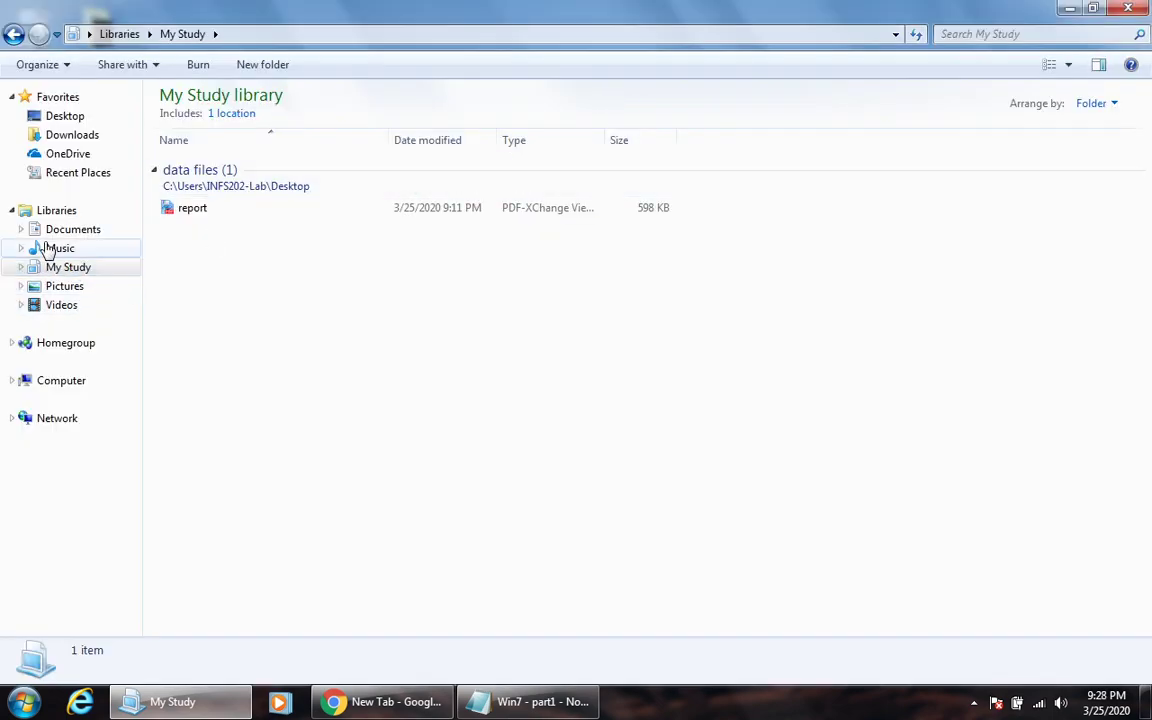
click(42, 97)
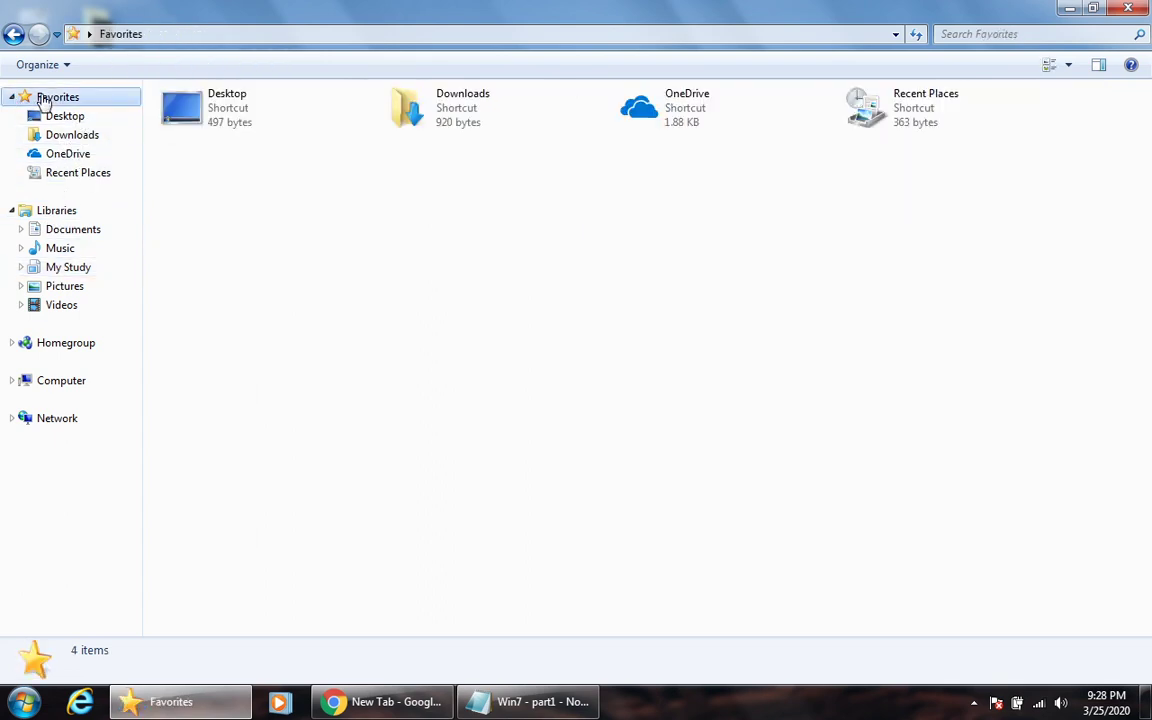
right_click(31, 100)
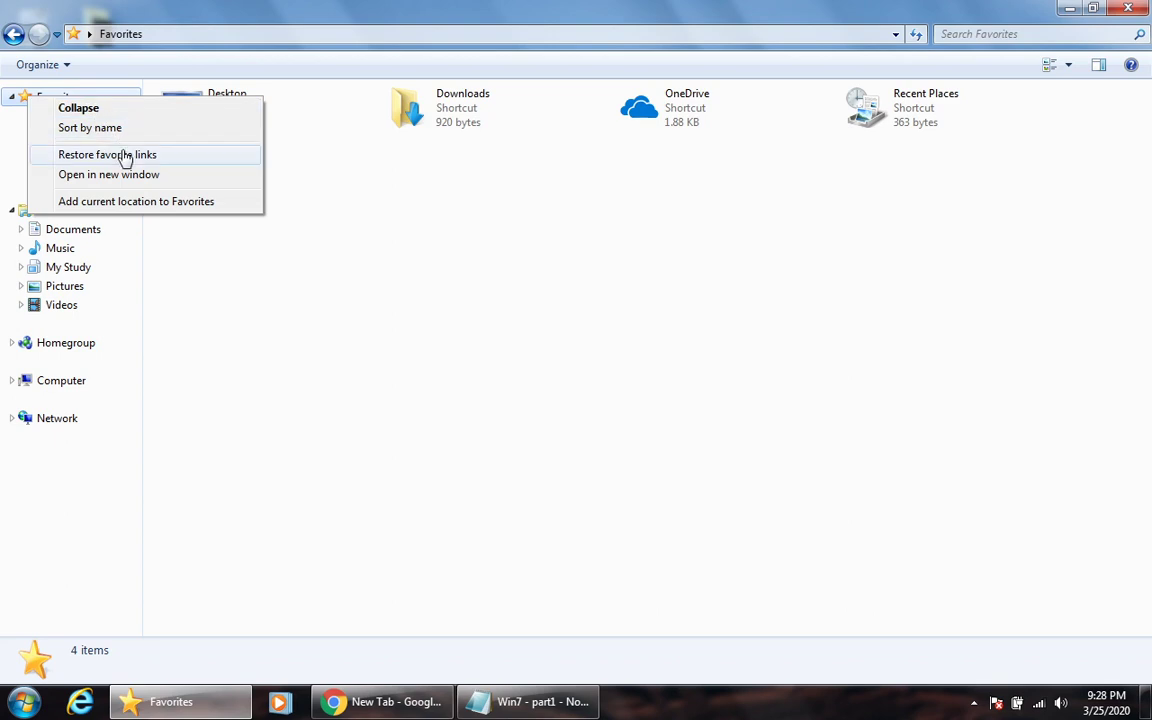
right_click(57, 289)
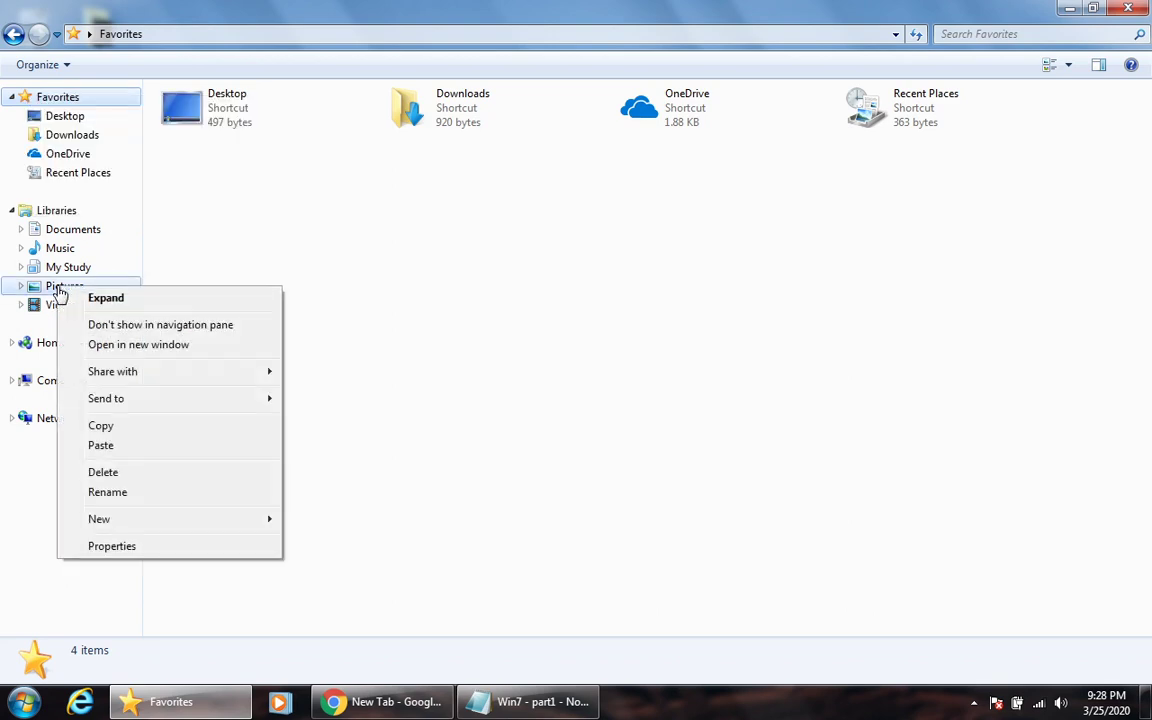
click(306, 241)
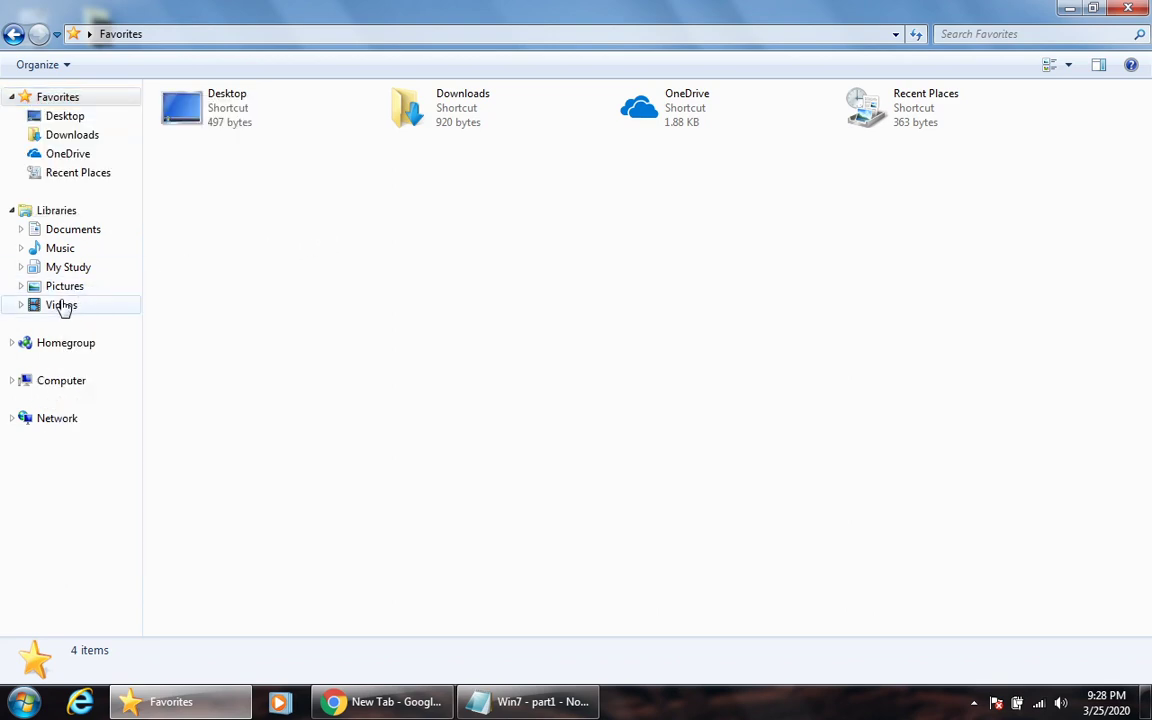
Review the My Study library's properties and close them without changes.
right_click(74, 270)
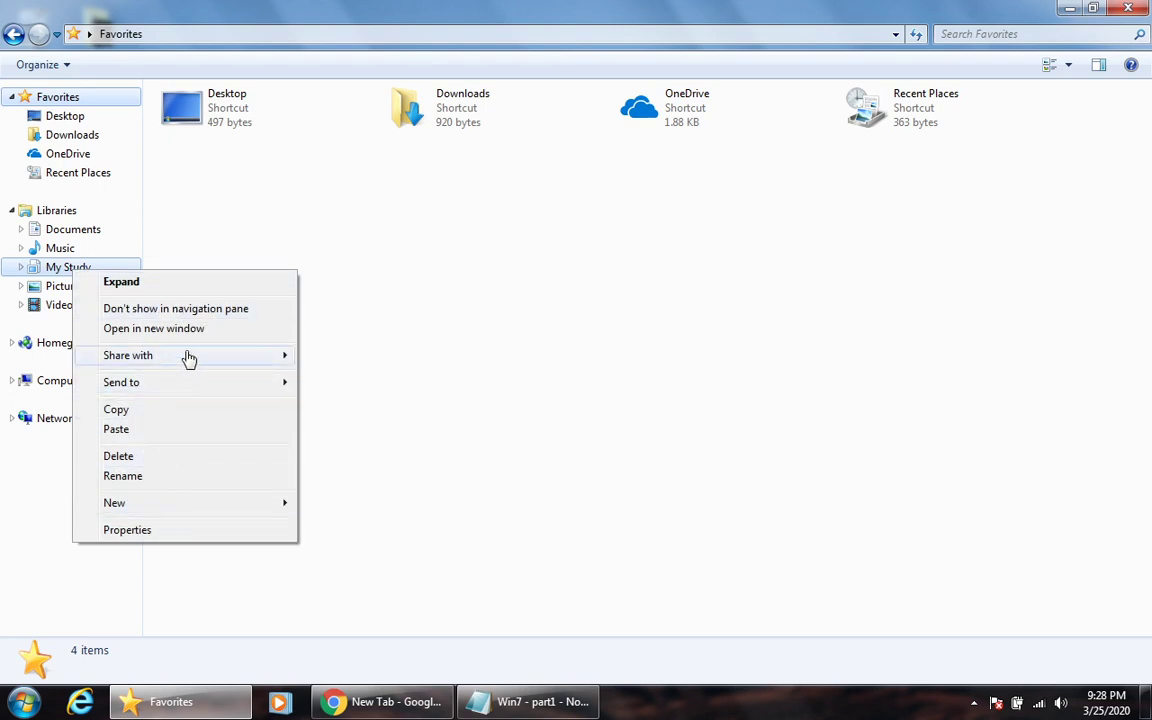
click(196, 530)
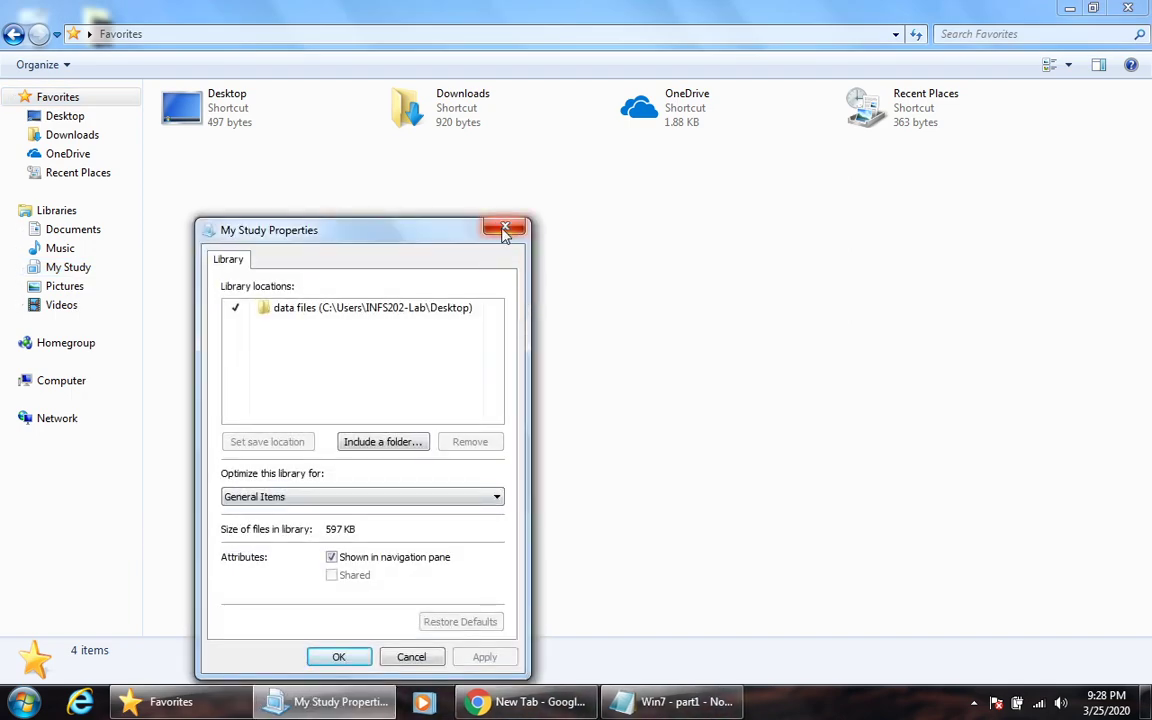
click(505, 231)
Restore the Favorites window to a smaller size and add the desktop data files folder to the Favorites list.
drag(560, 10, 685, 66)
right_click(30, 527)
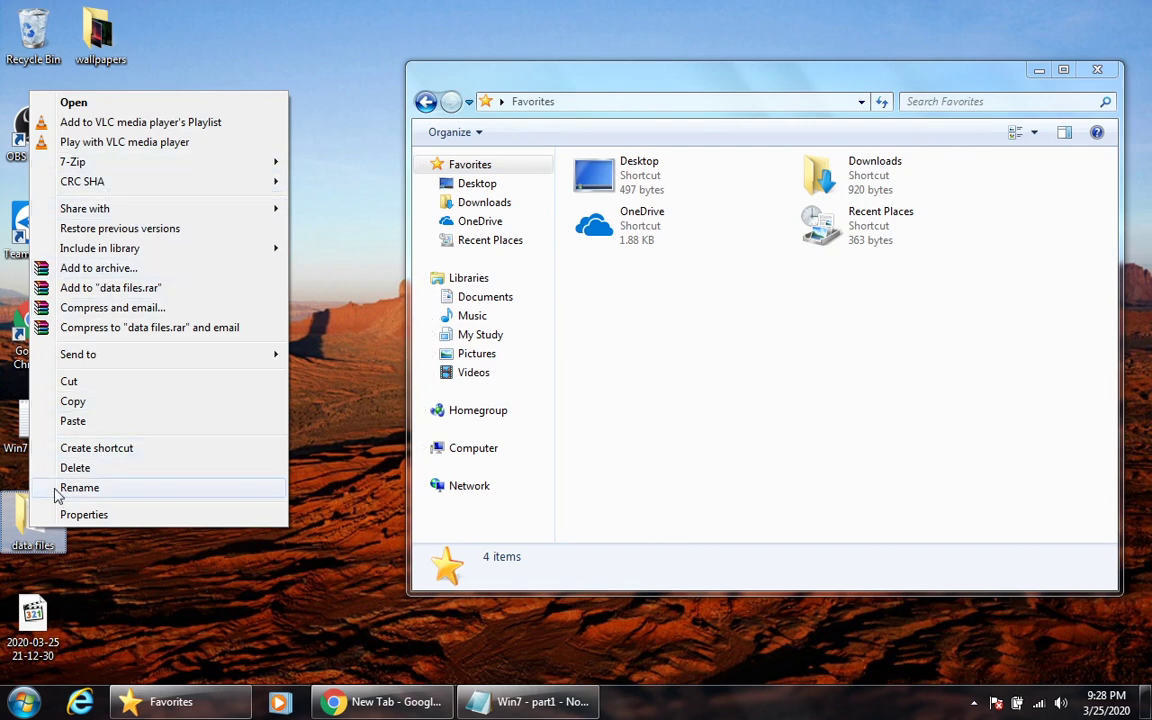
mouse_move(244, 360)
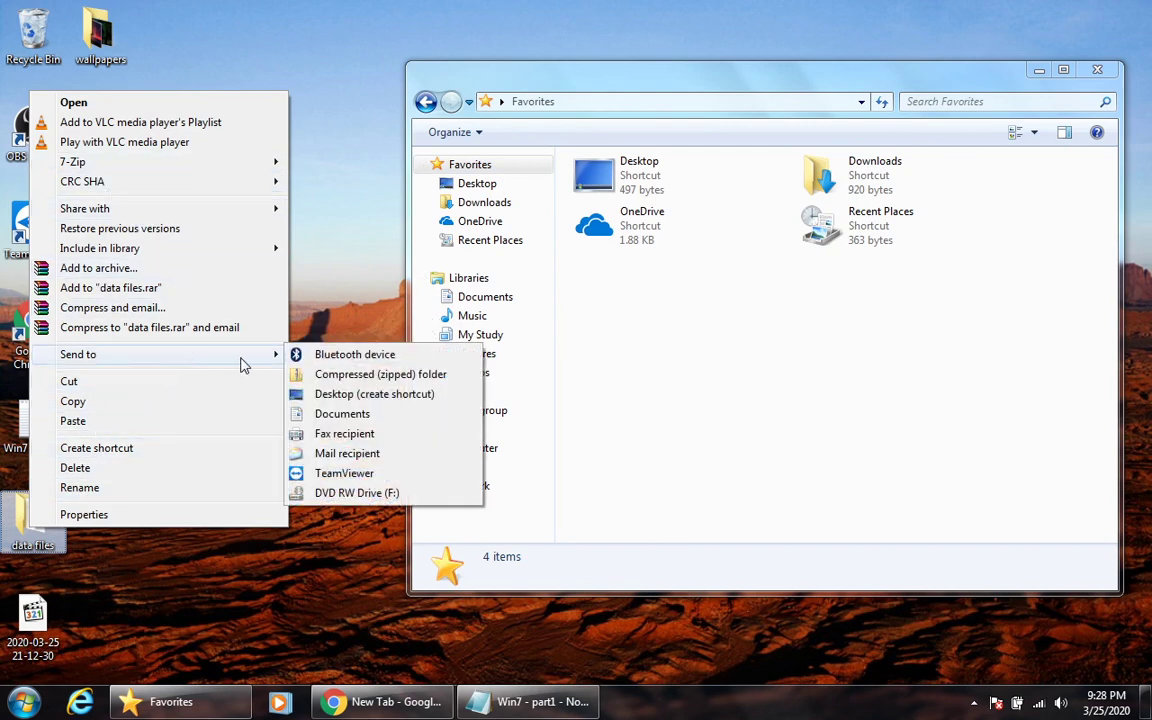
click(600, 380)
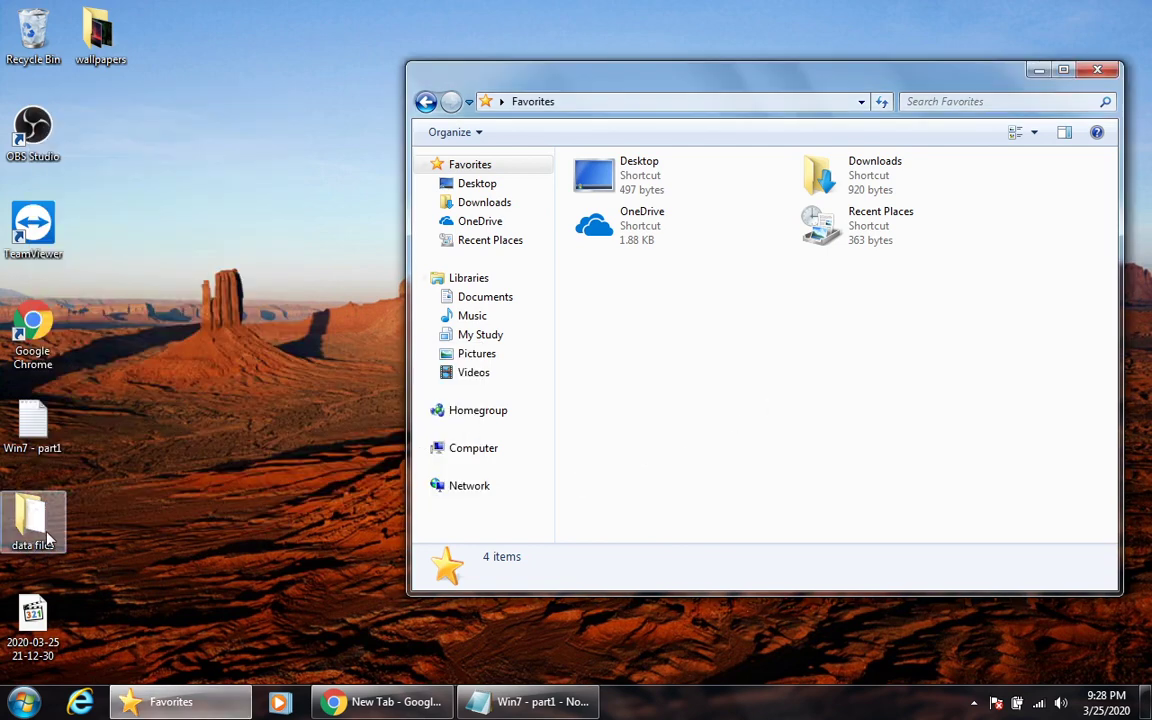
drag(30, 515, 35, 478)
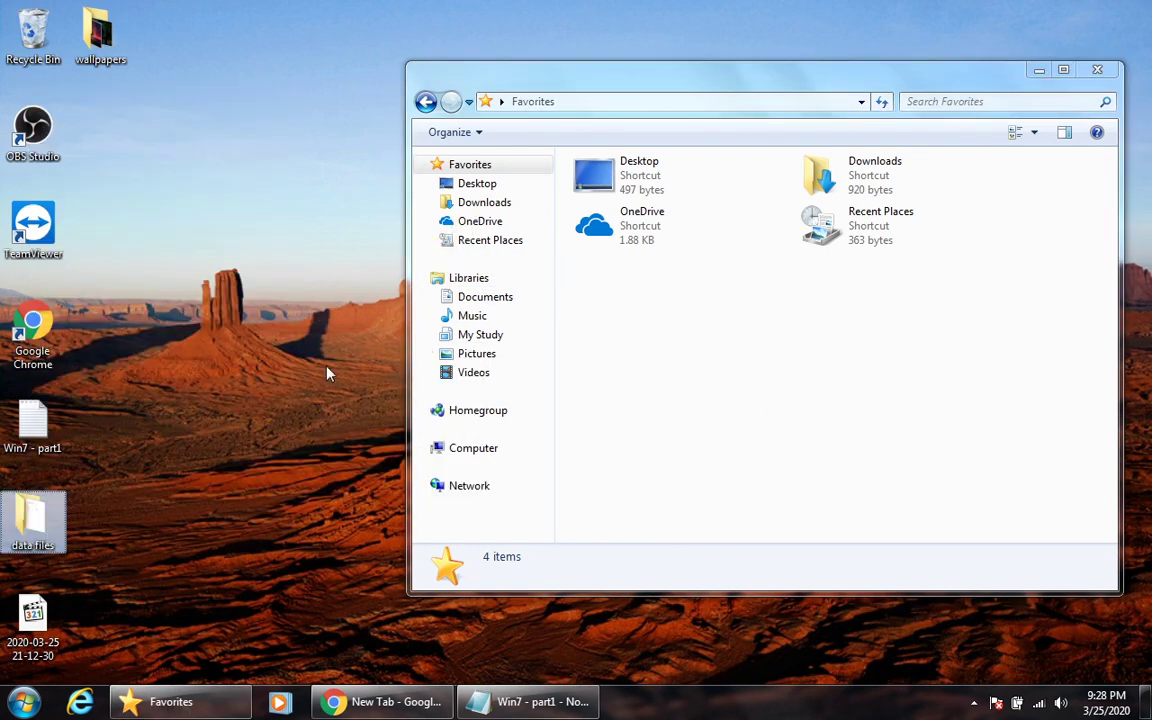
right_click(465, 260)
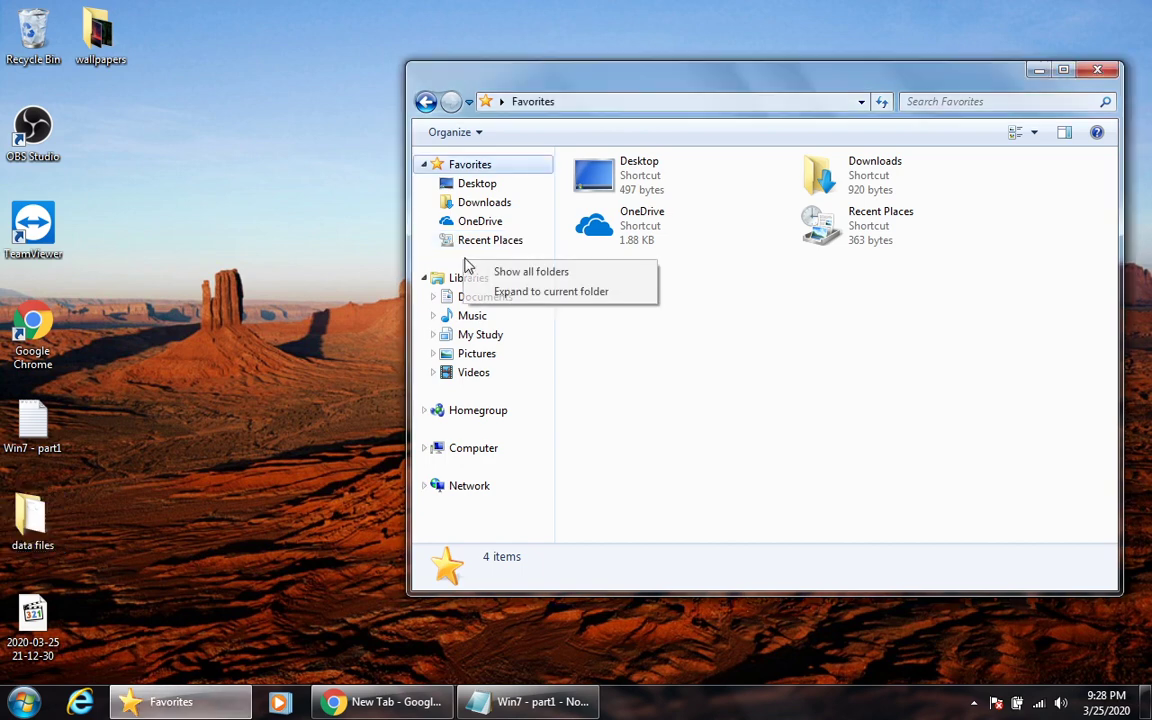
right_click(476, 170)
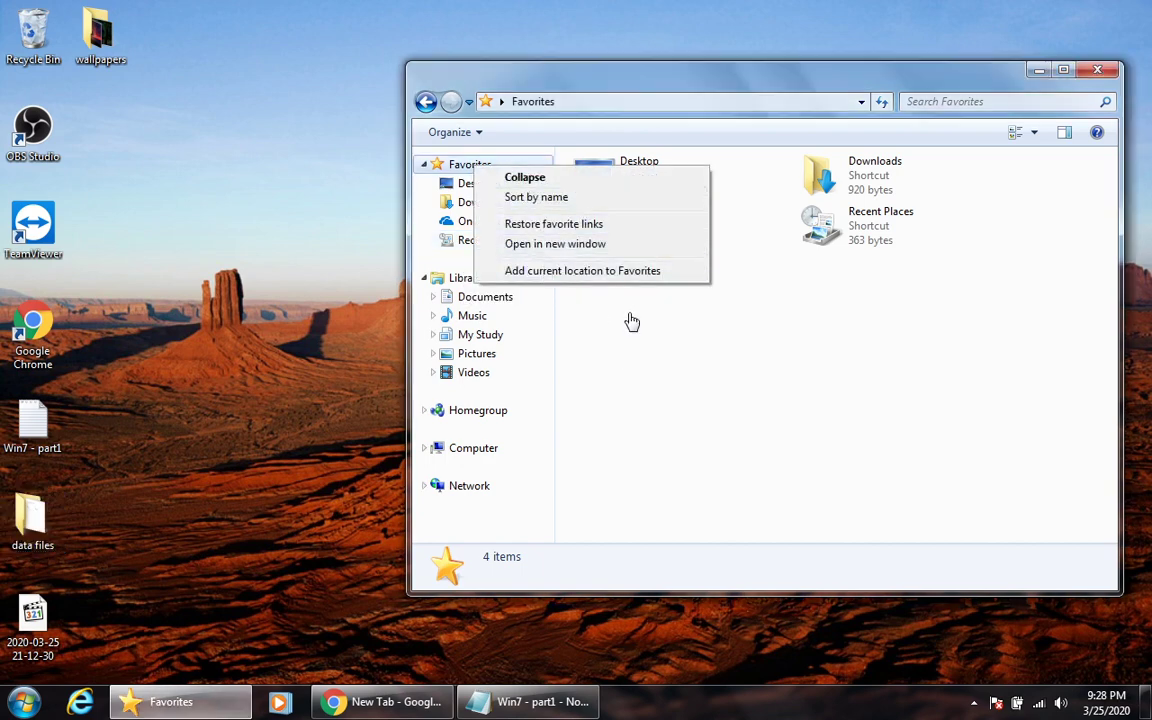
click(638, 355)
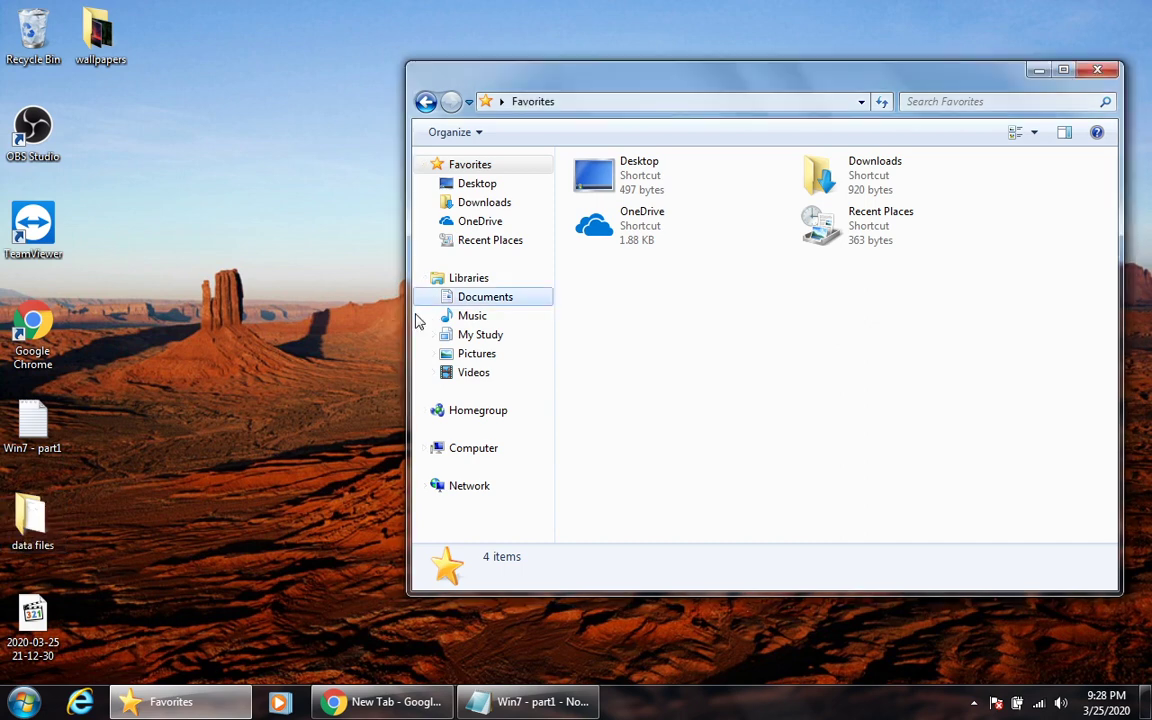
drag(418, 320, 485, 256)
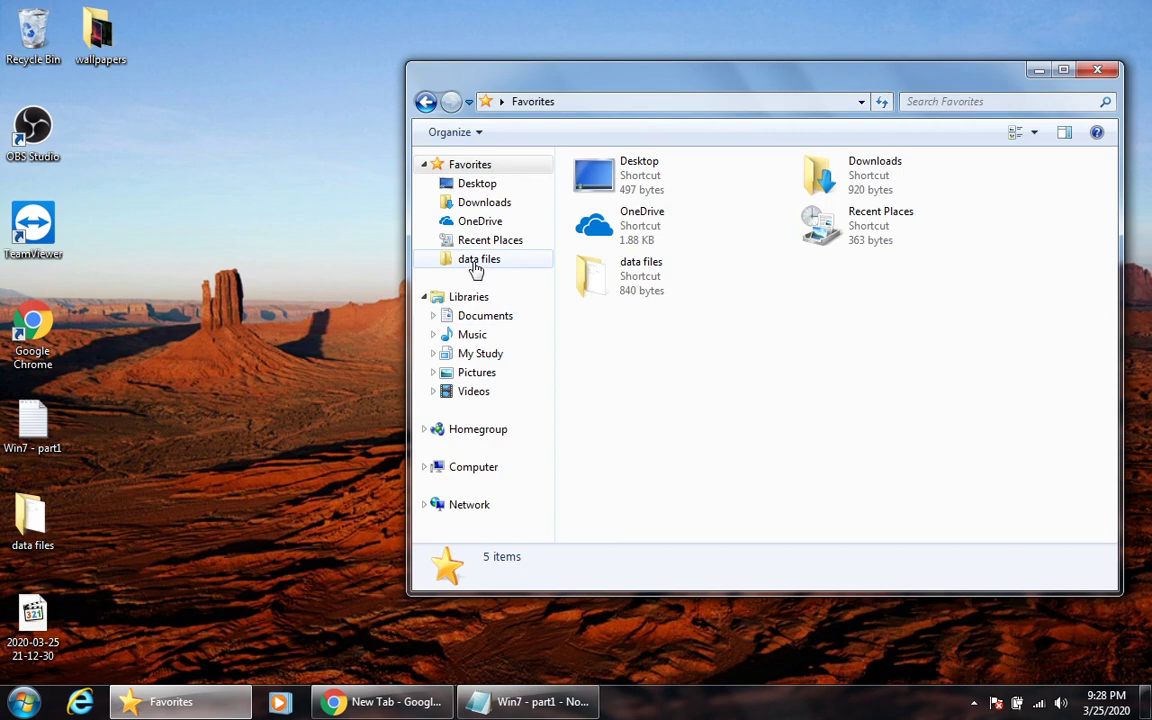
Close the window, reopen Windows Explorer and open the data files folder from Favorites.
click(1099, 72)
click(136, 702)
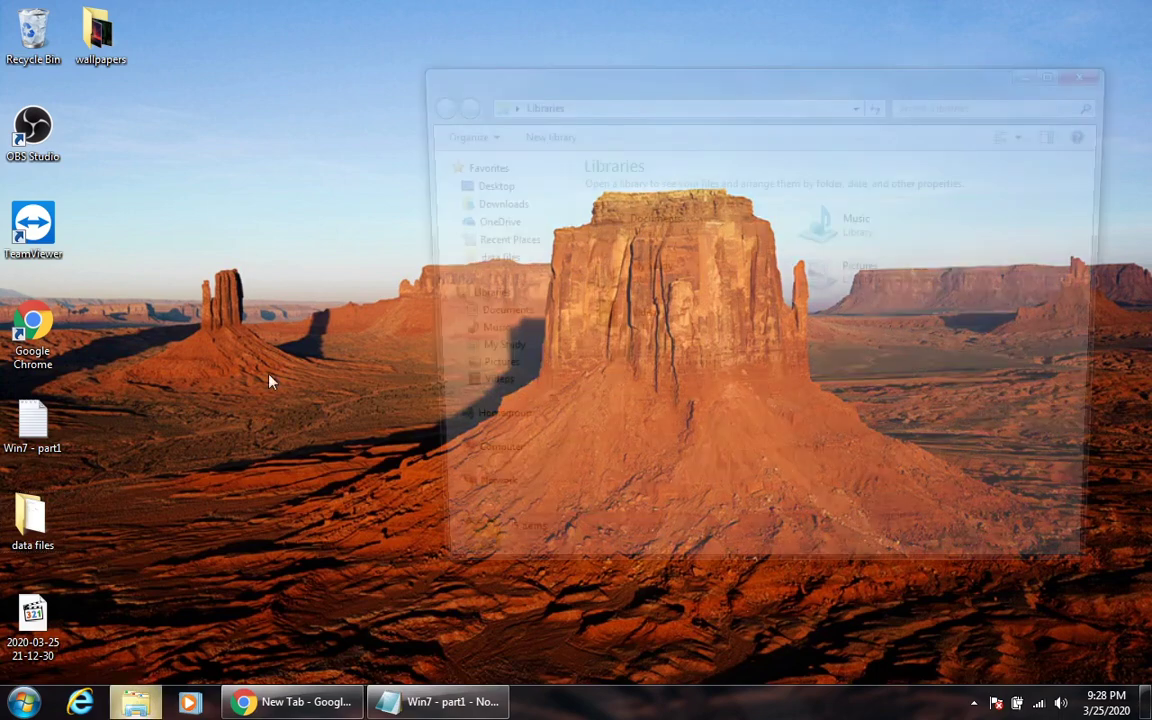
click(495, 262)
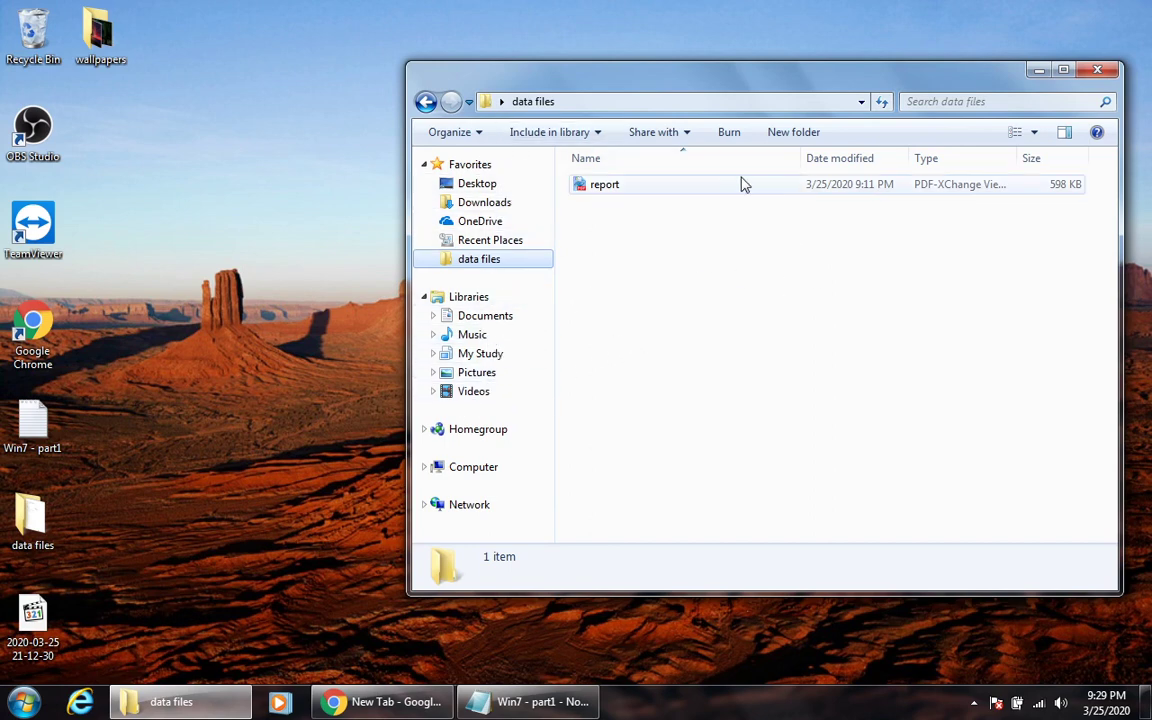
Review the libraries and Folders vs Files points in the Win7 - part1 notes in Notepad and minimize them.
click(545, 704)
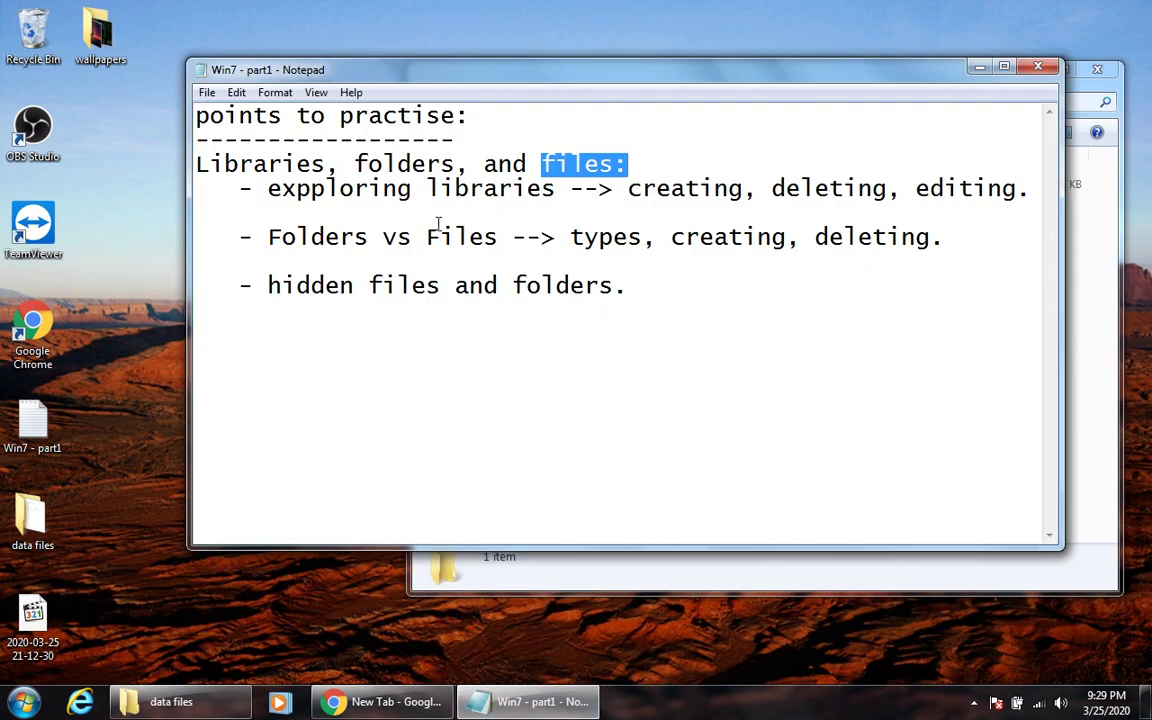
drag(430, 188, 667, 190)
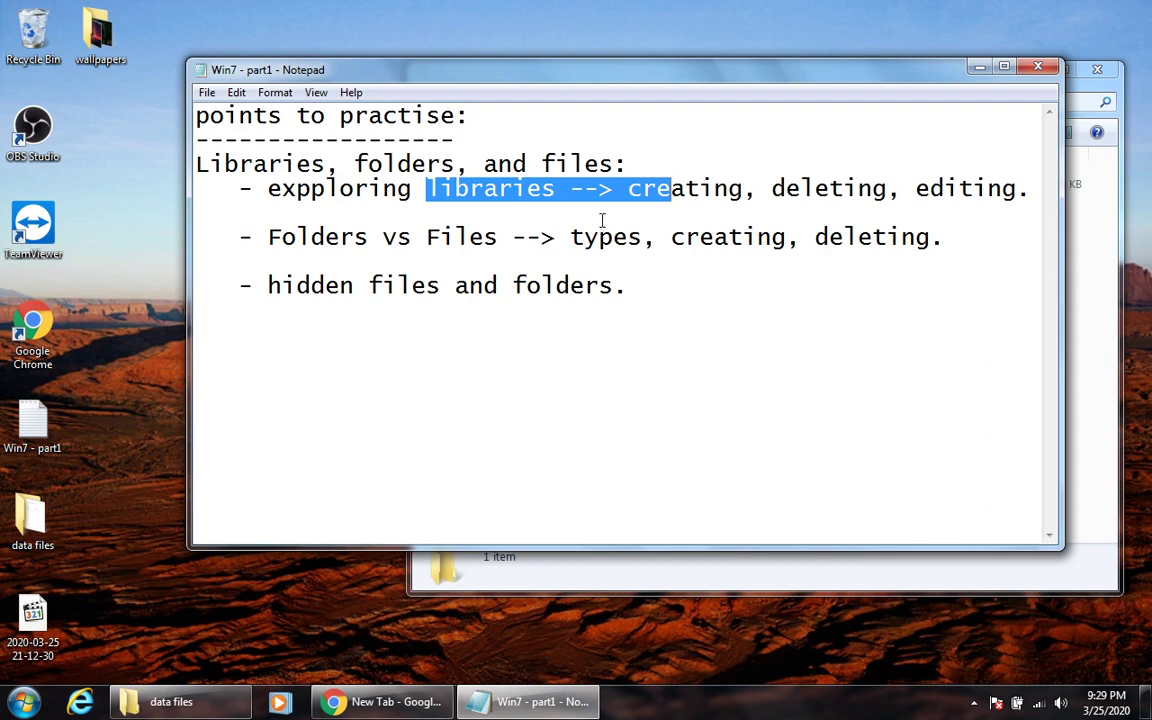
drag(671, 190, 570, 190)
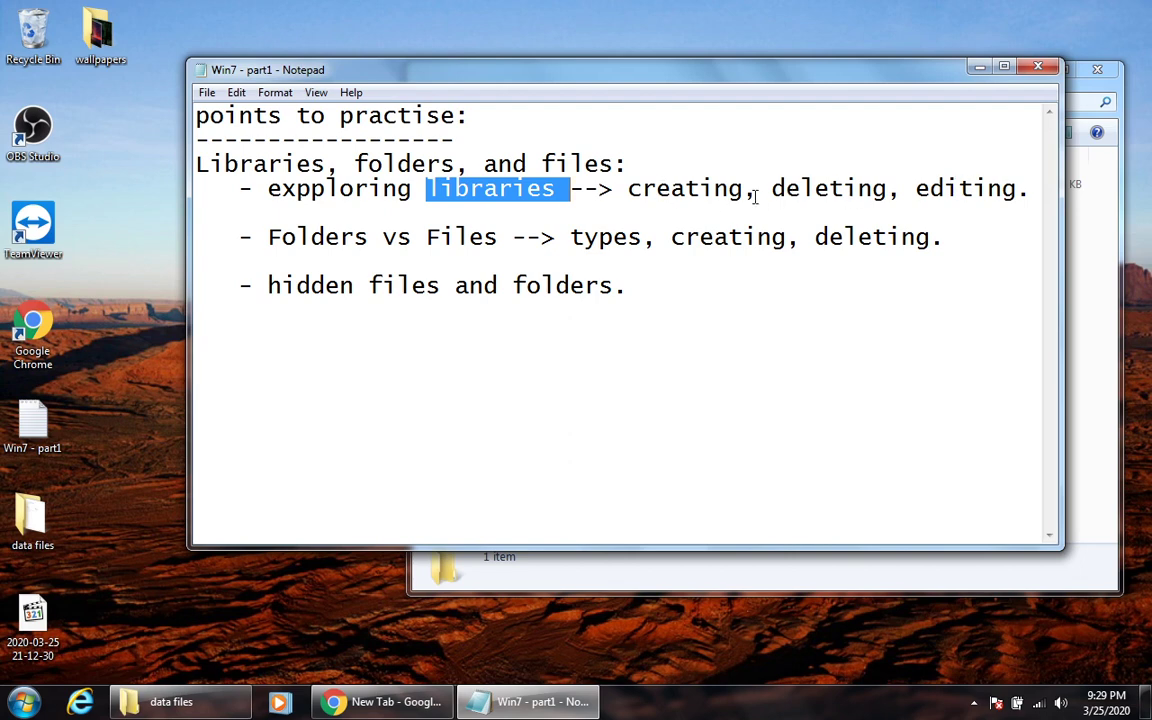
drag(1014, 188, 981, 190)
drag(662, 197, 636, 193)
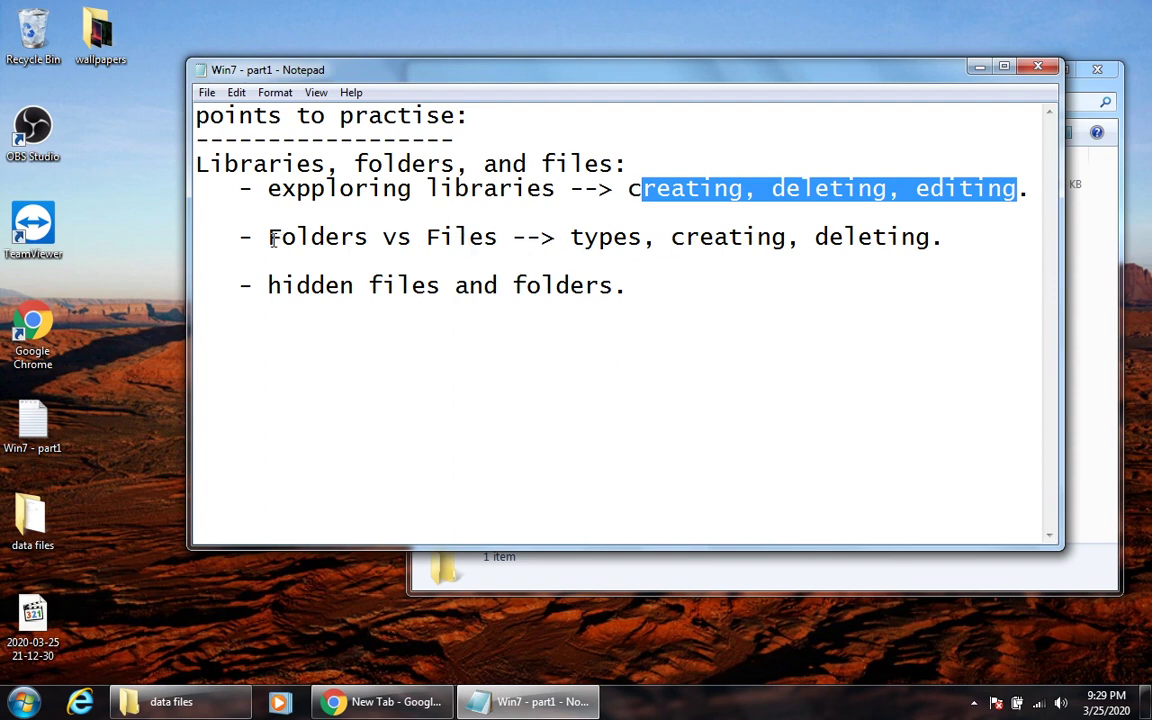
drag(272, 238, 969, 238)
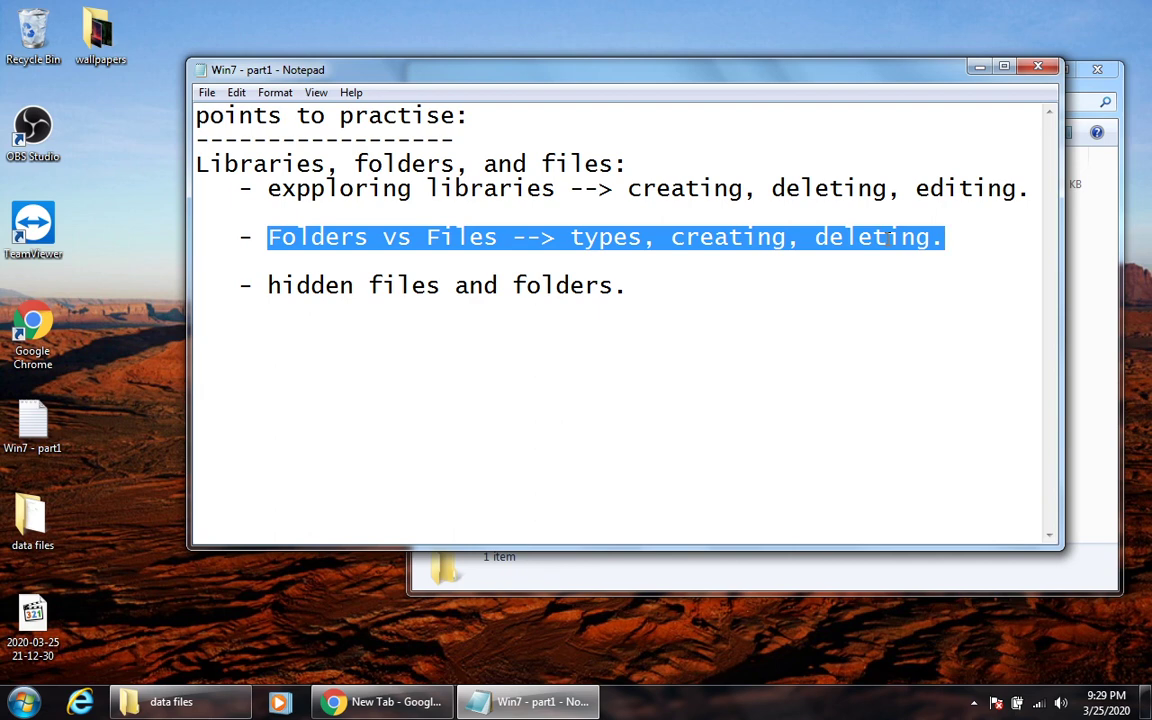
click(979, 70)
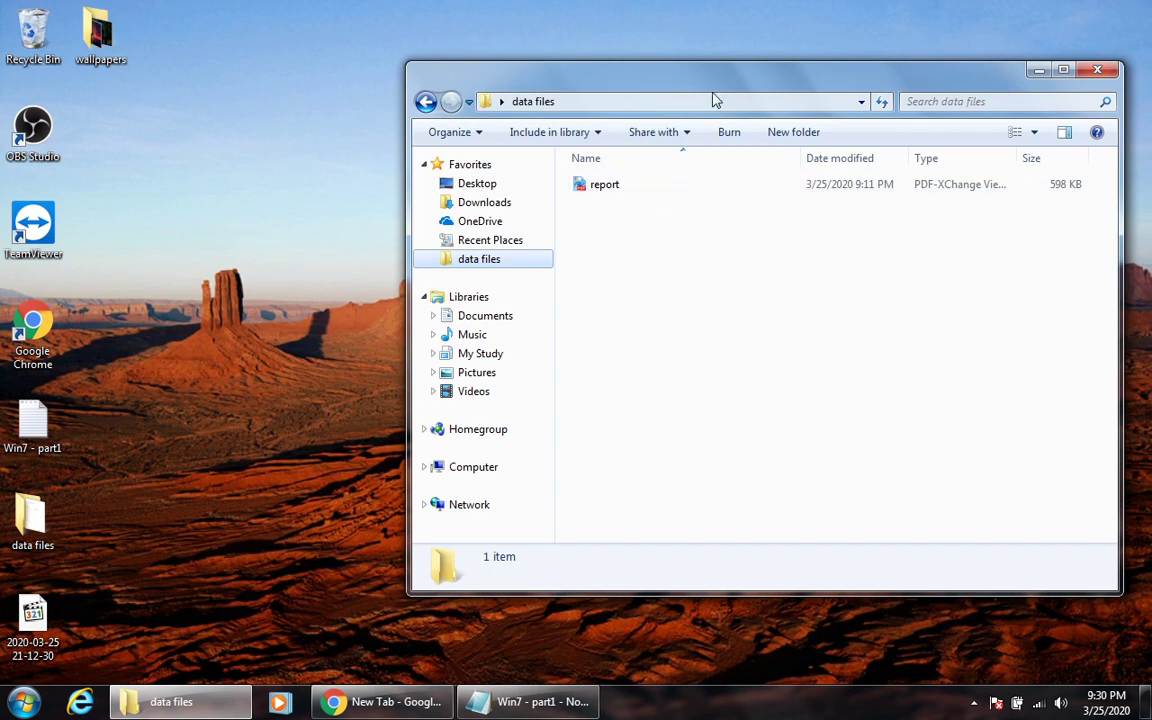
Close the data files window, then open the Win7 - part1 desktop document, highlight its full text and close it.
drag(738, 88, 701, 90)
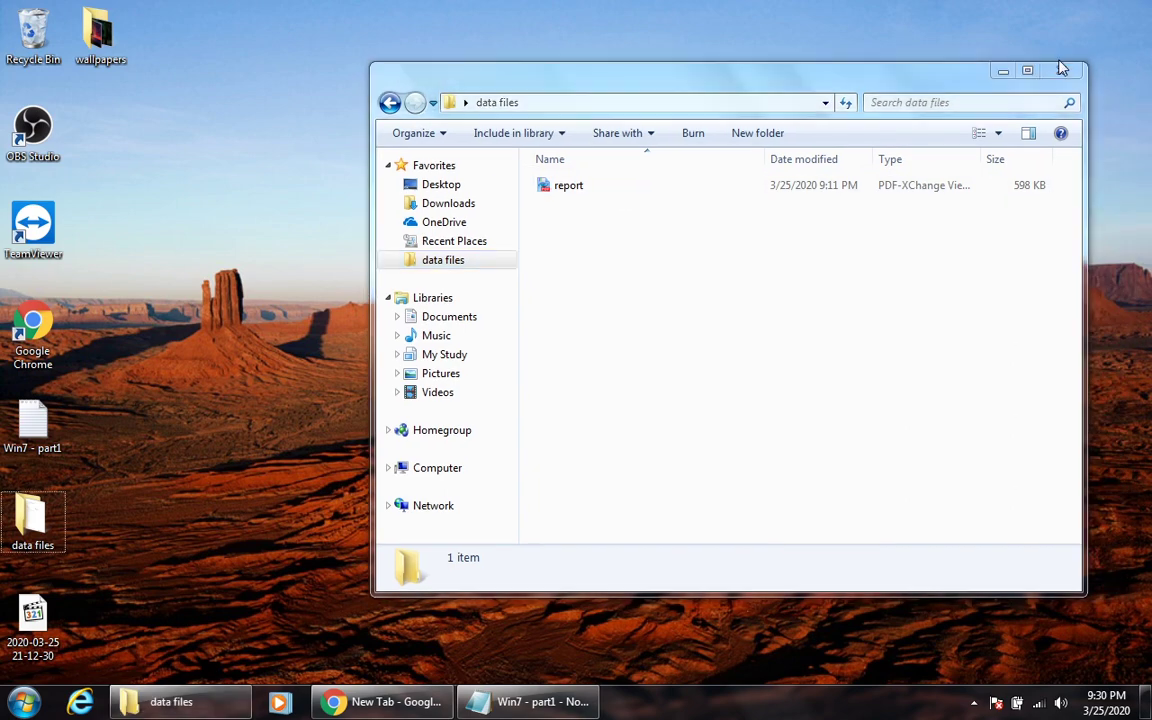
click(1061, 70)
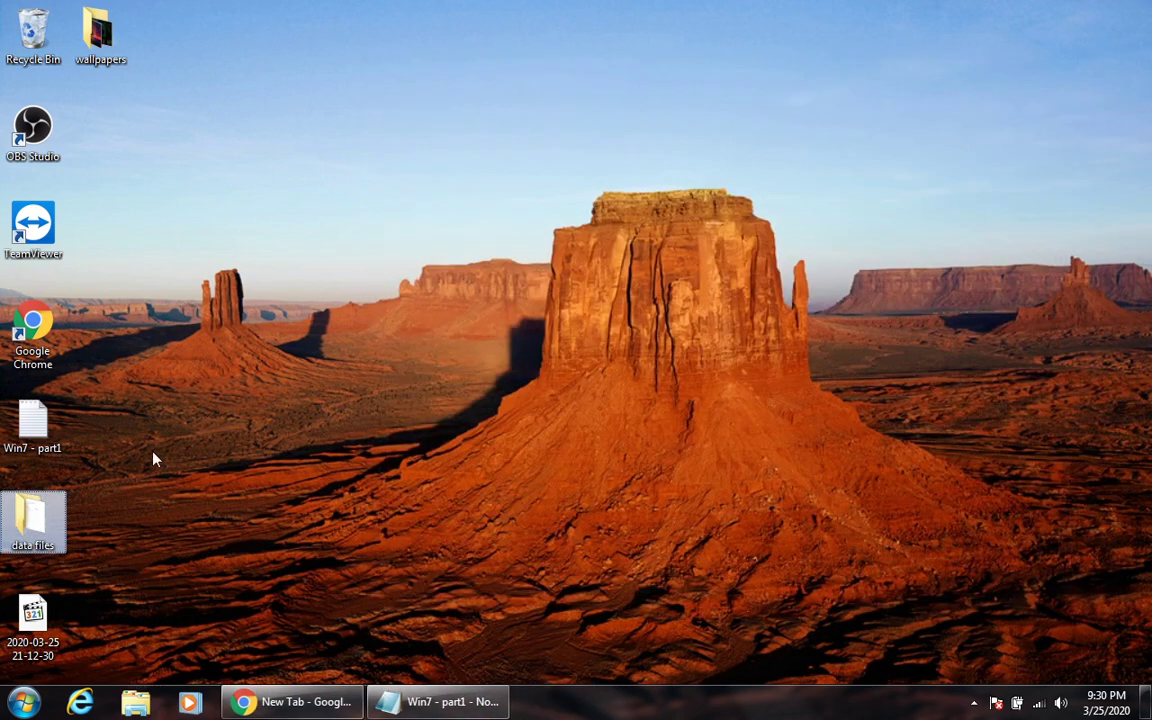
click(32, 425)
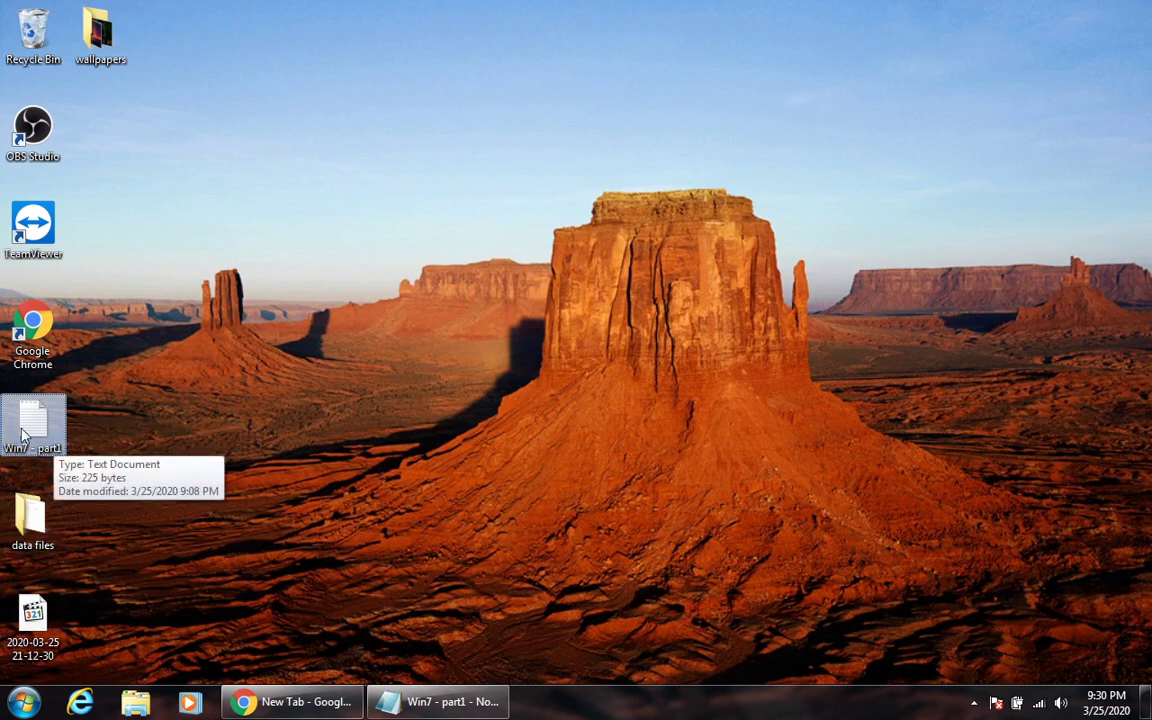
double_click(24, 395)
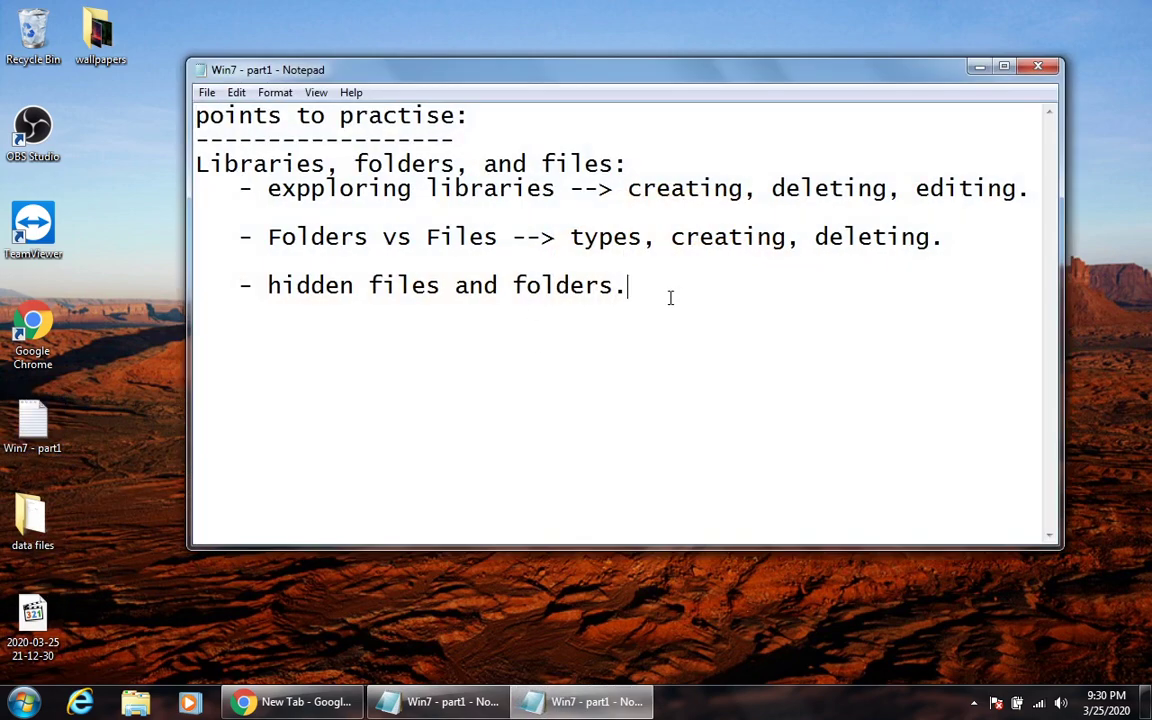
drag(669, 296, 134, 105)
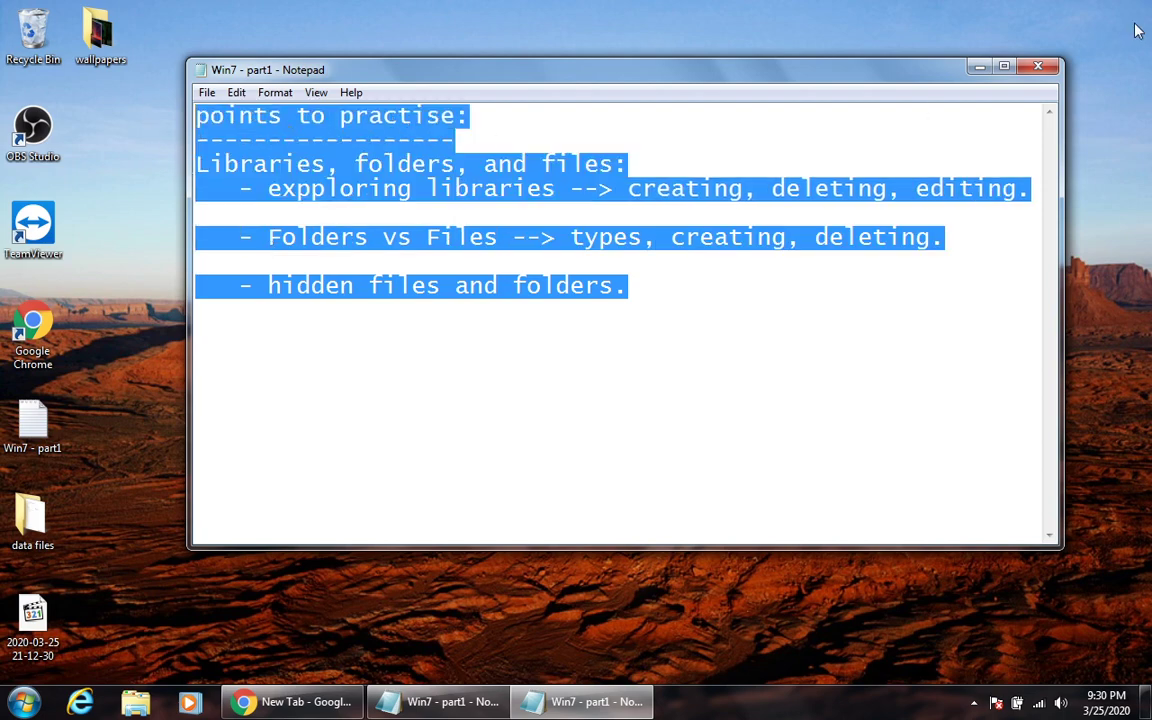
click(1037, 66)
Create a new text document named "data" in the desktop data files folder.
double_click(32, 515)
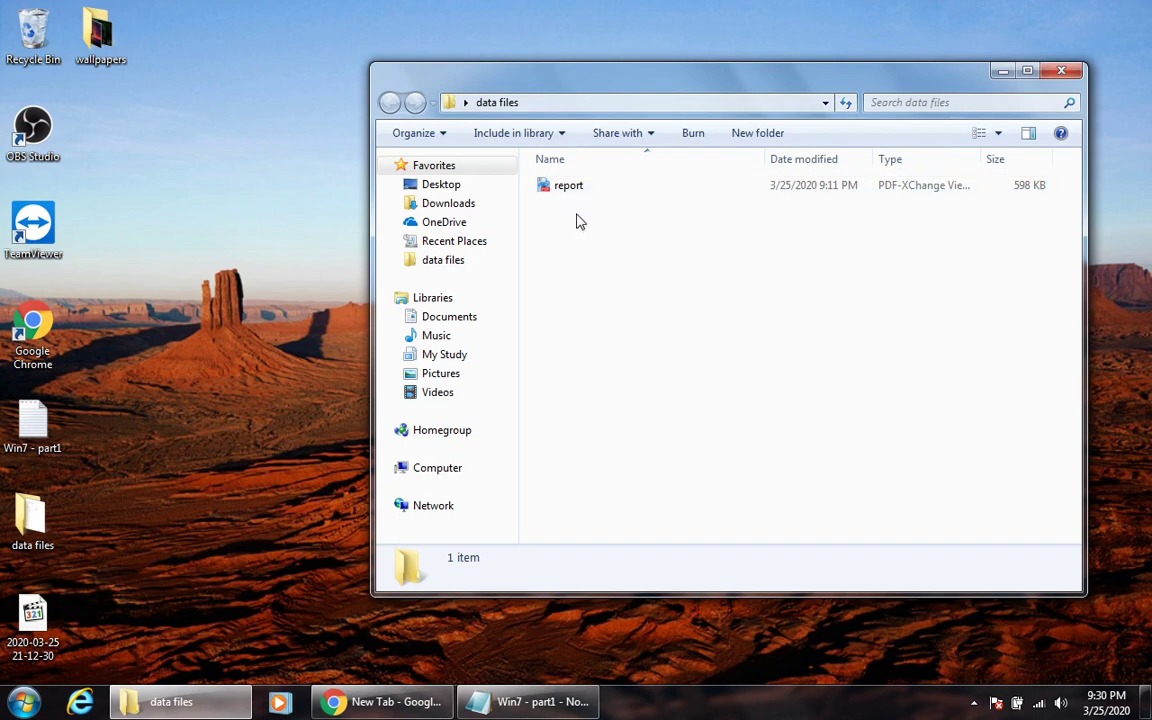
click(560, 188)
right_click(590, 244)
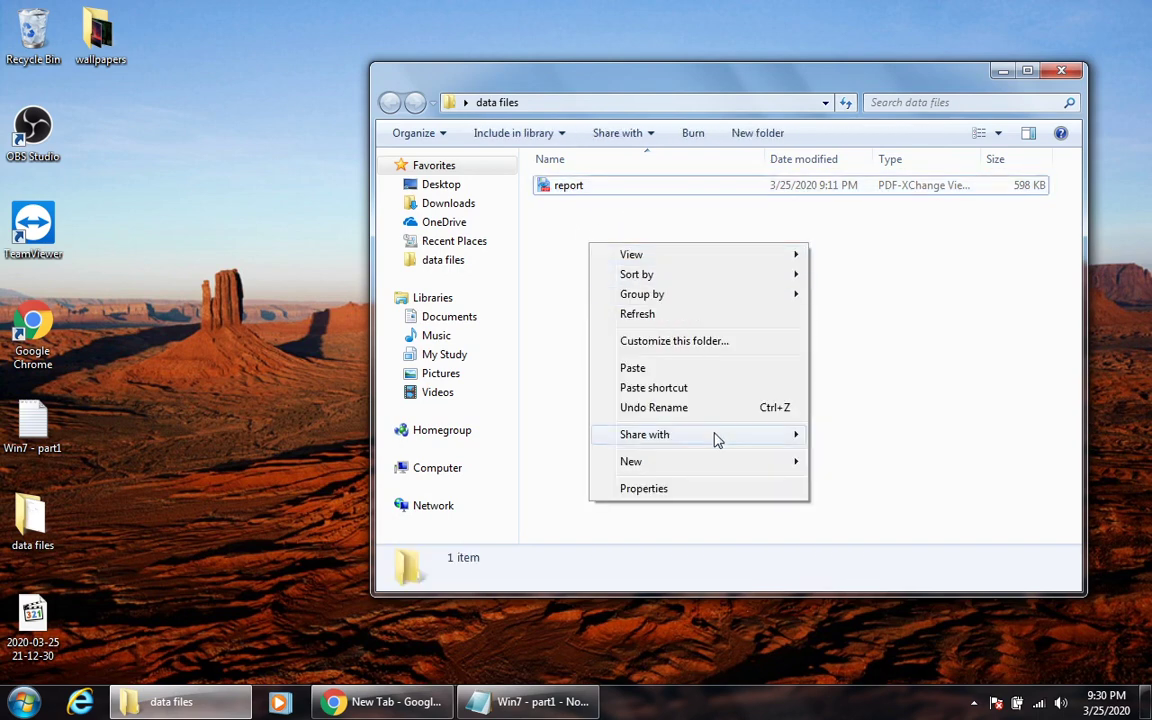
mouse_move(740, 462)
click(855, 401)
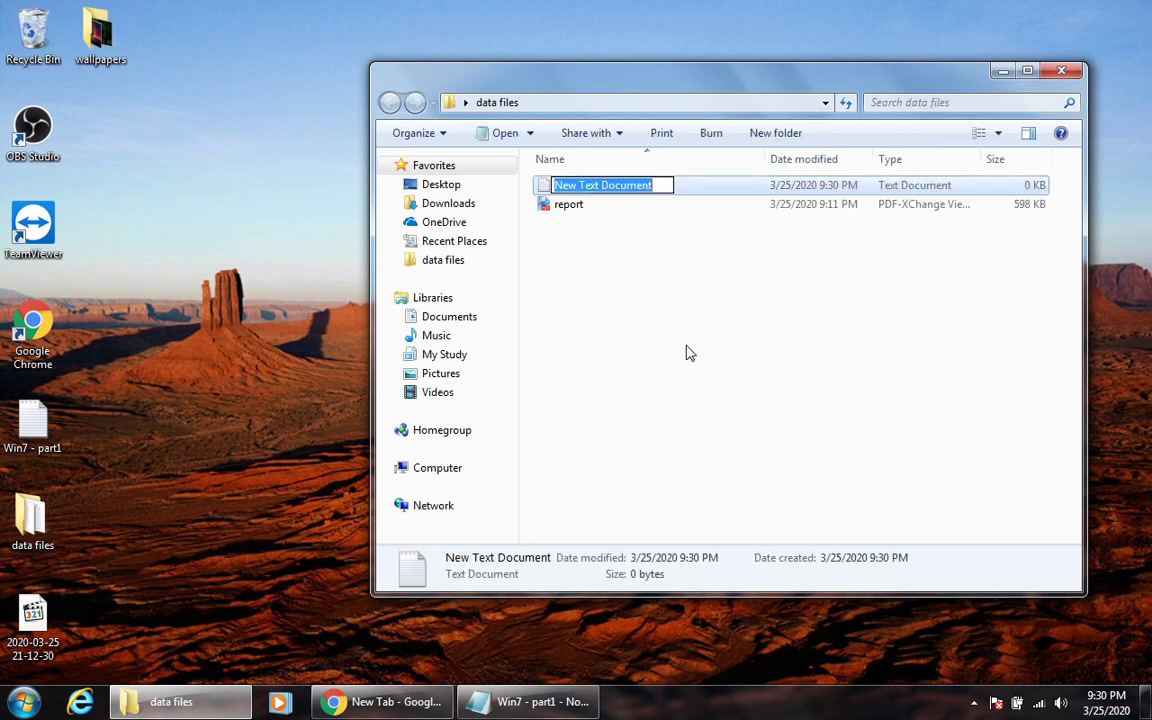
text(data)
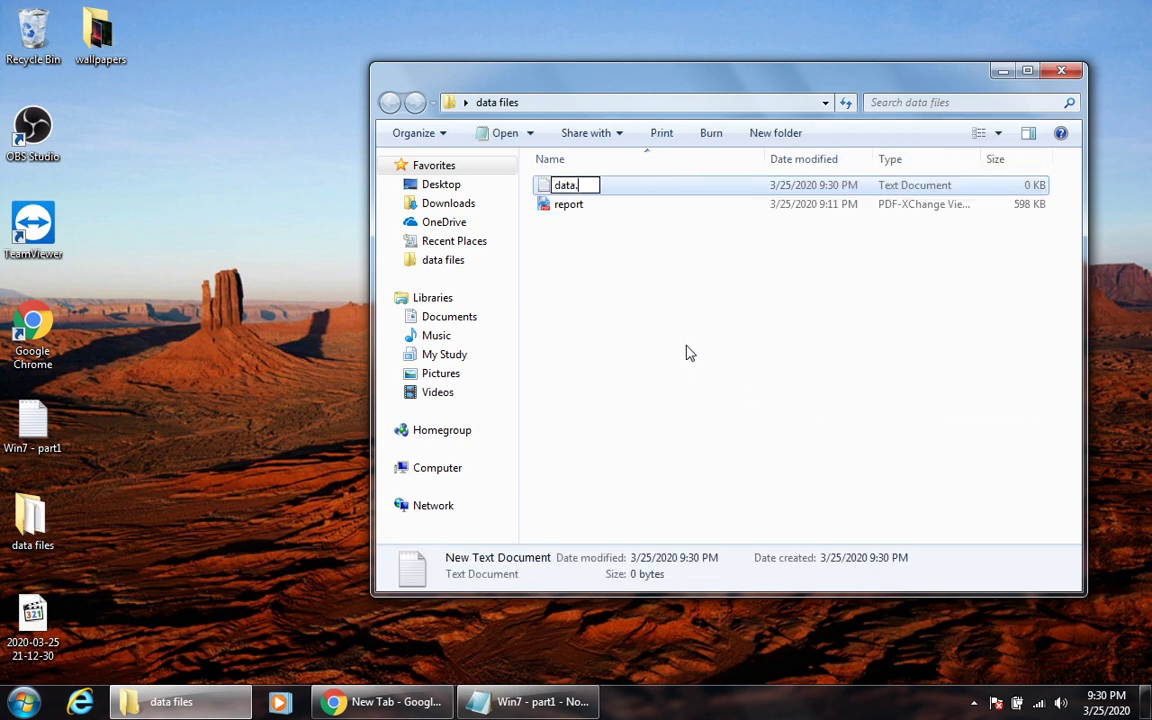
key(Return)
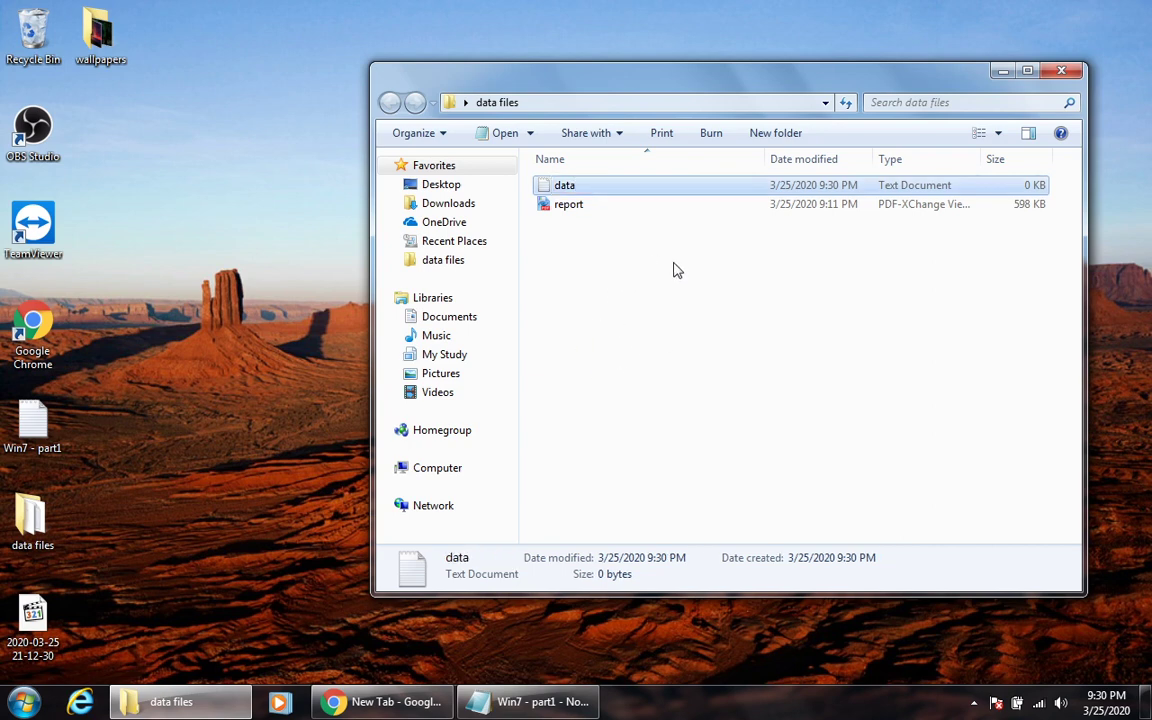
drag(609, 252, 560, 178)
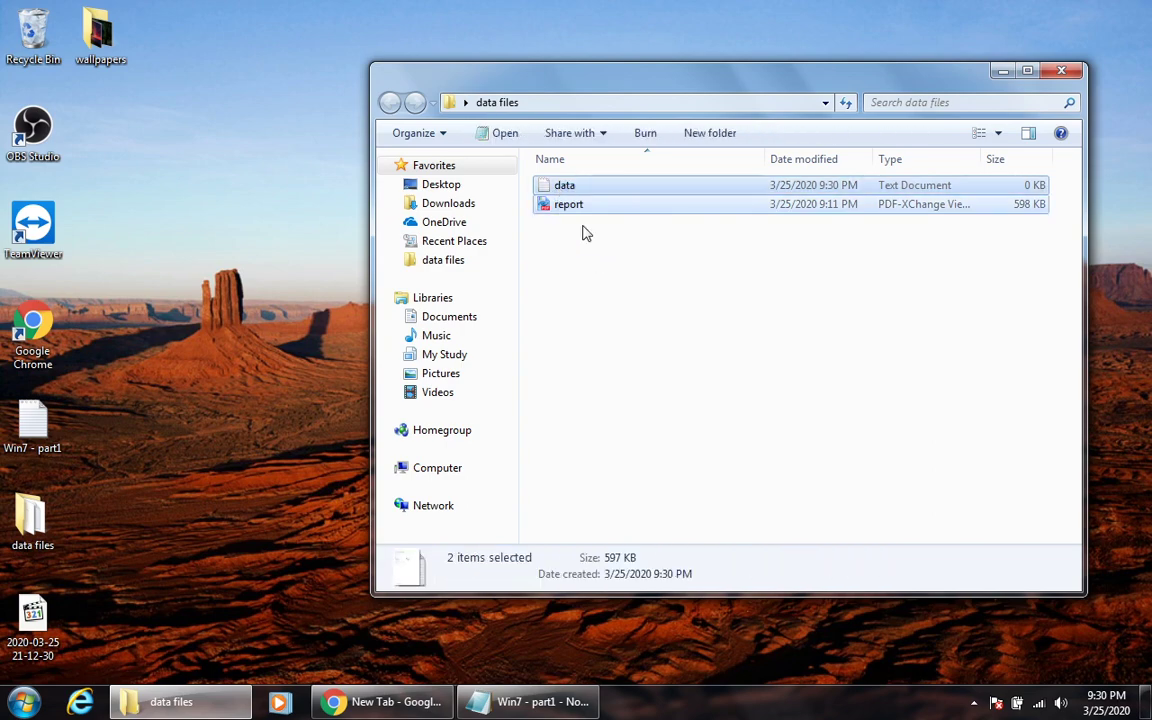
click(653, 278)
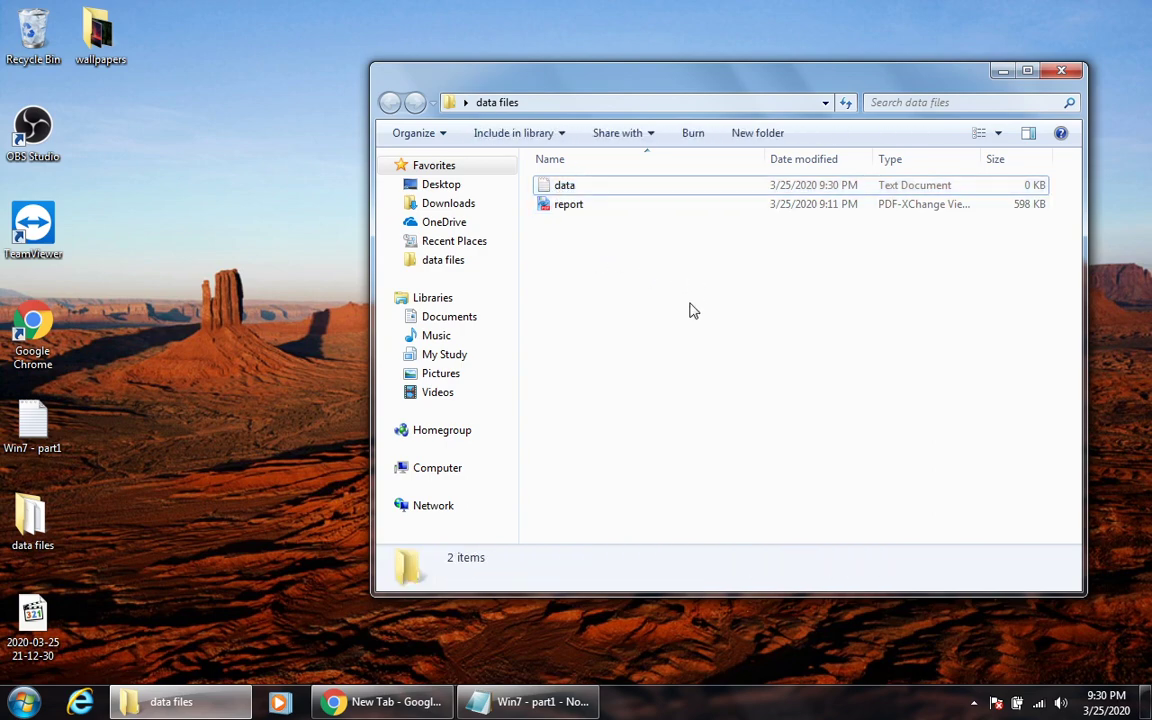
Review the Folders vs Files point in the Win7 - part1 notes, close them and select the data text document.
click(506, 700)
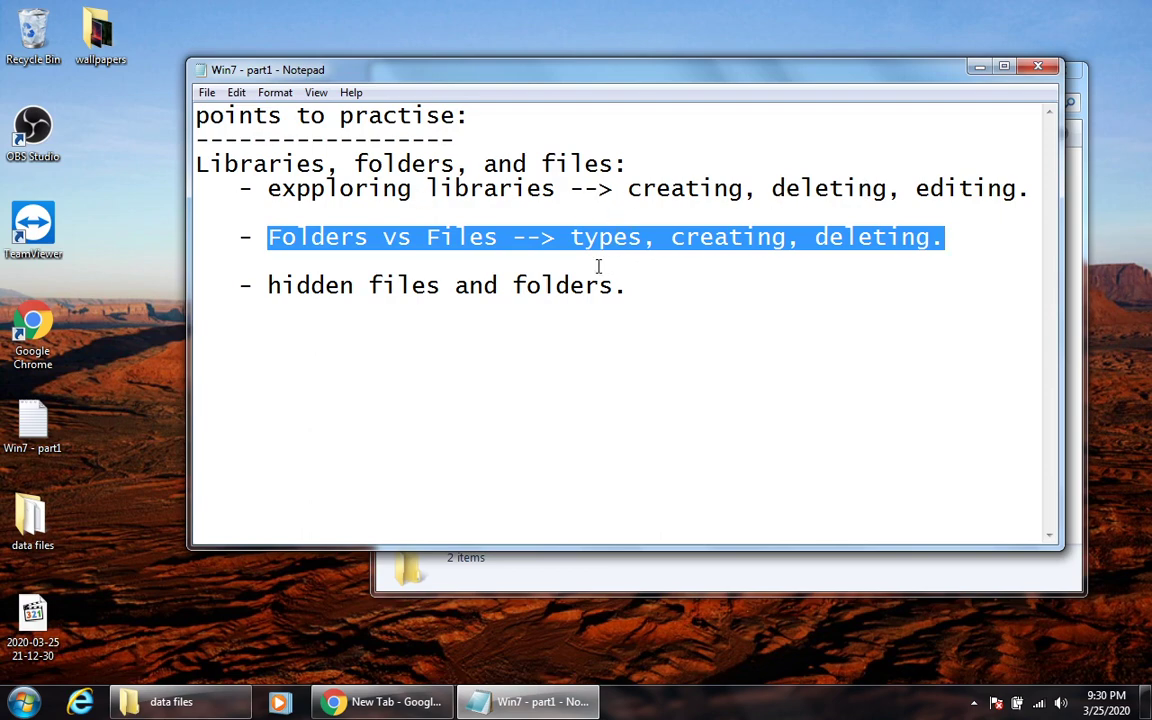
click(1038, 67)
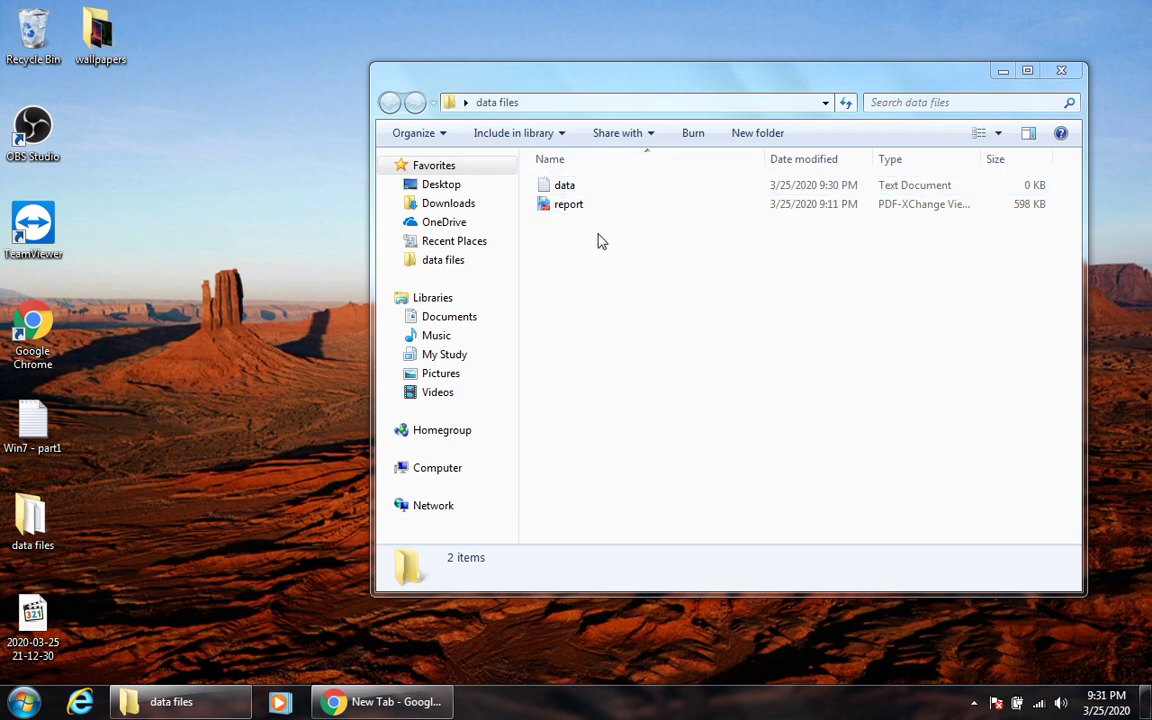
click(582, 207)
key(Up)
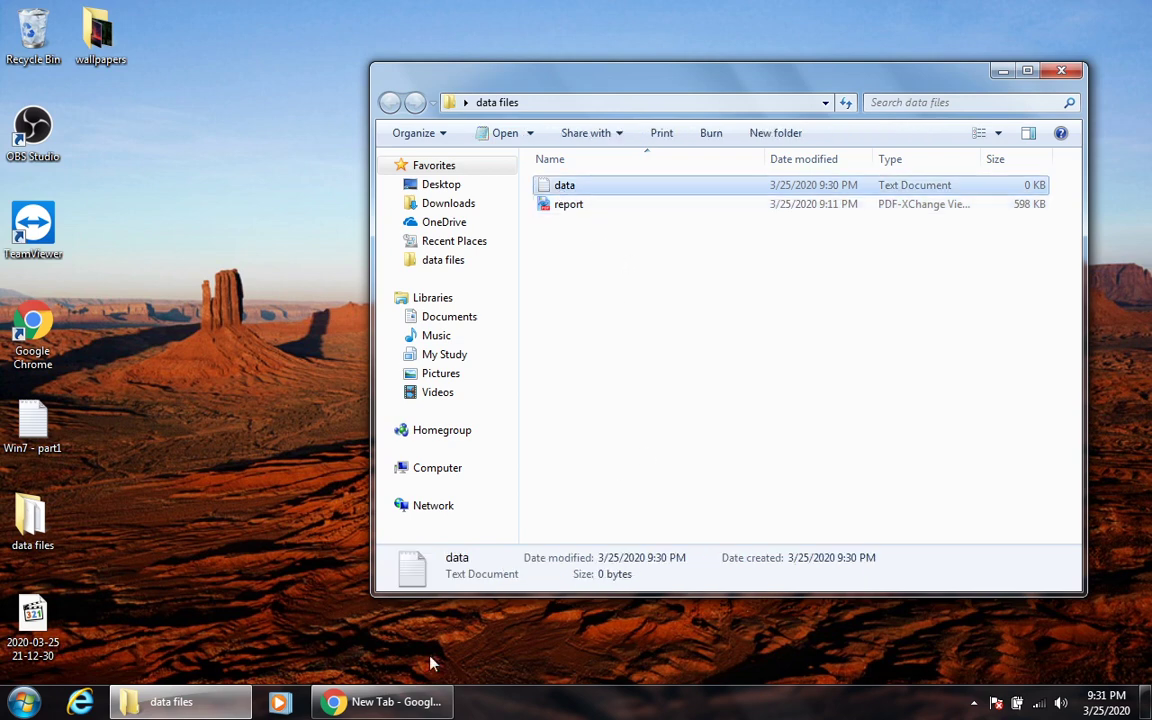
Reopen the Win7 - part1 notes, add "files are differentiated by their extentions" below the Folders vs Files point, and minimize them.
double_click(44, 450)
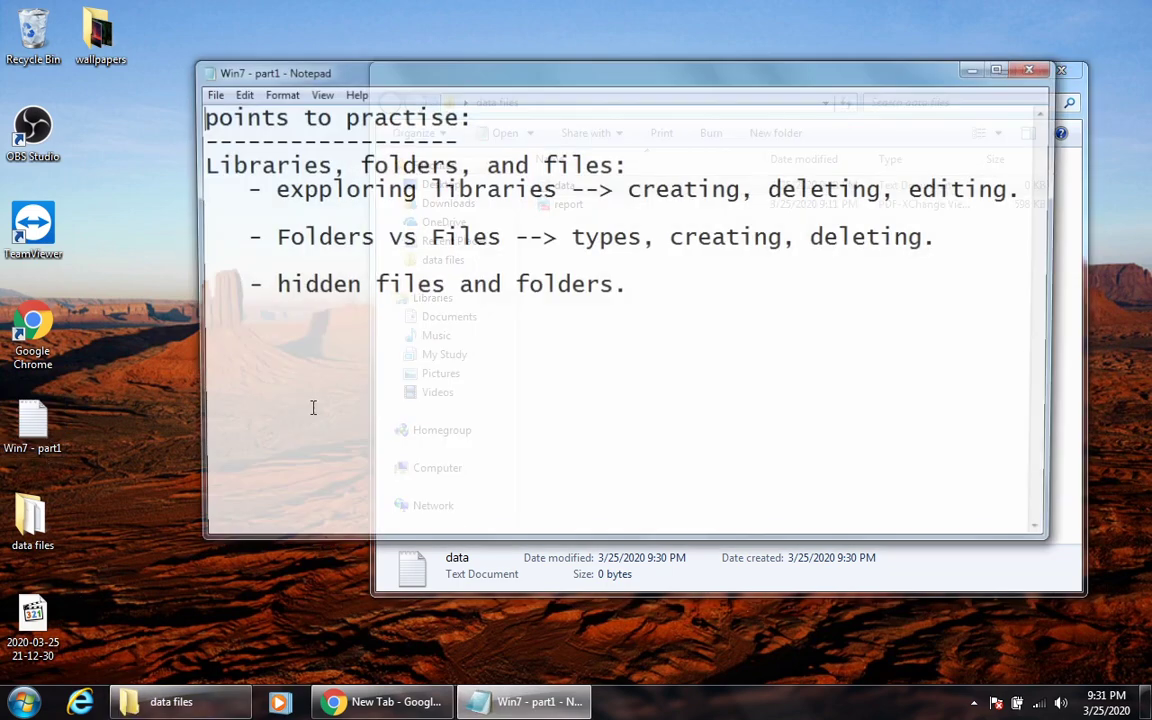
click(972, 242)
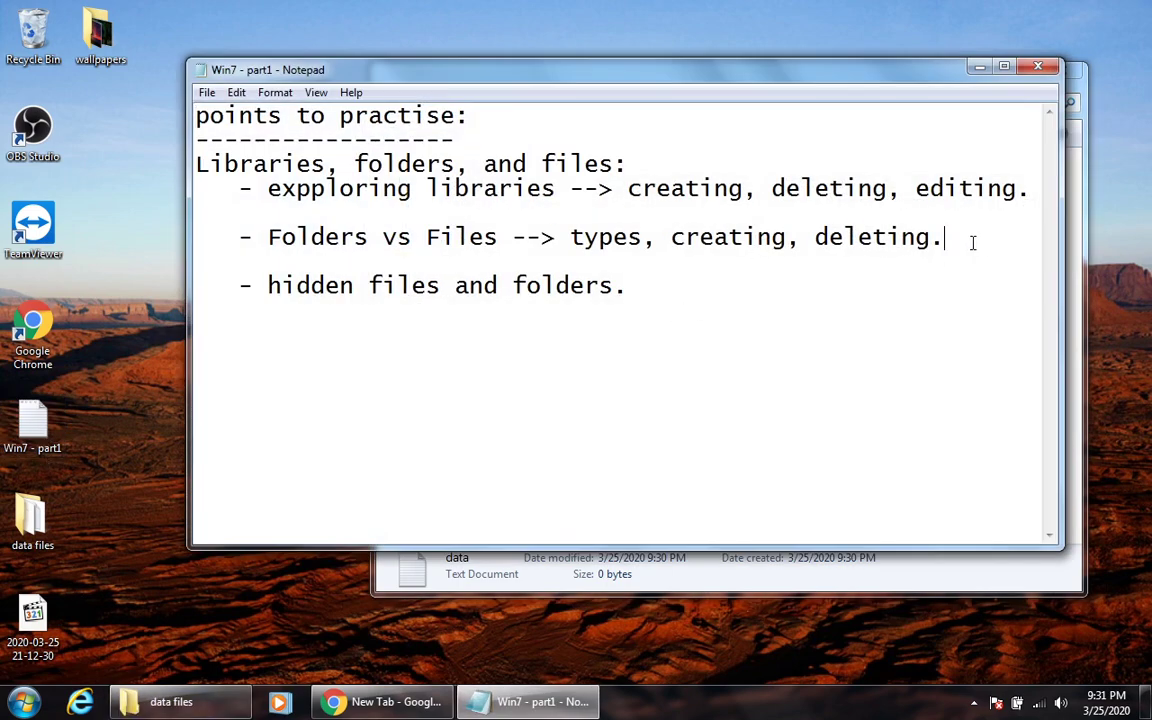
key(Return)
key(Tab)
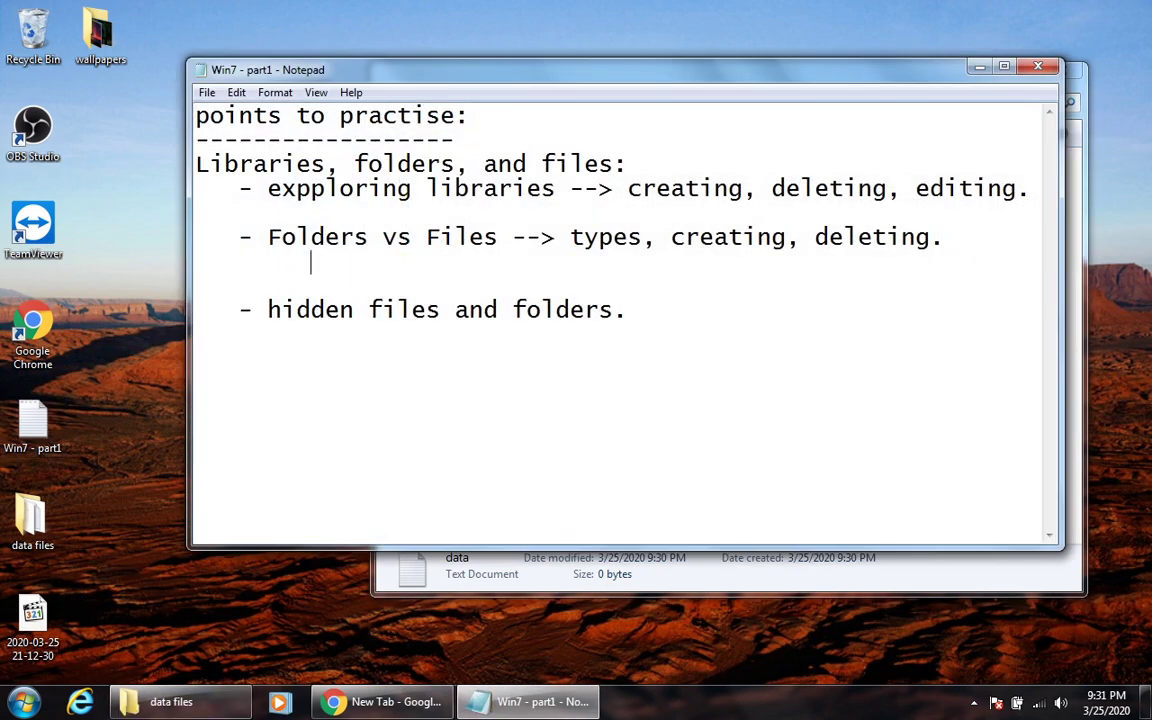
text(files ar)
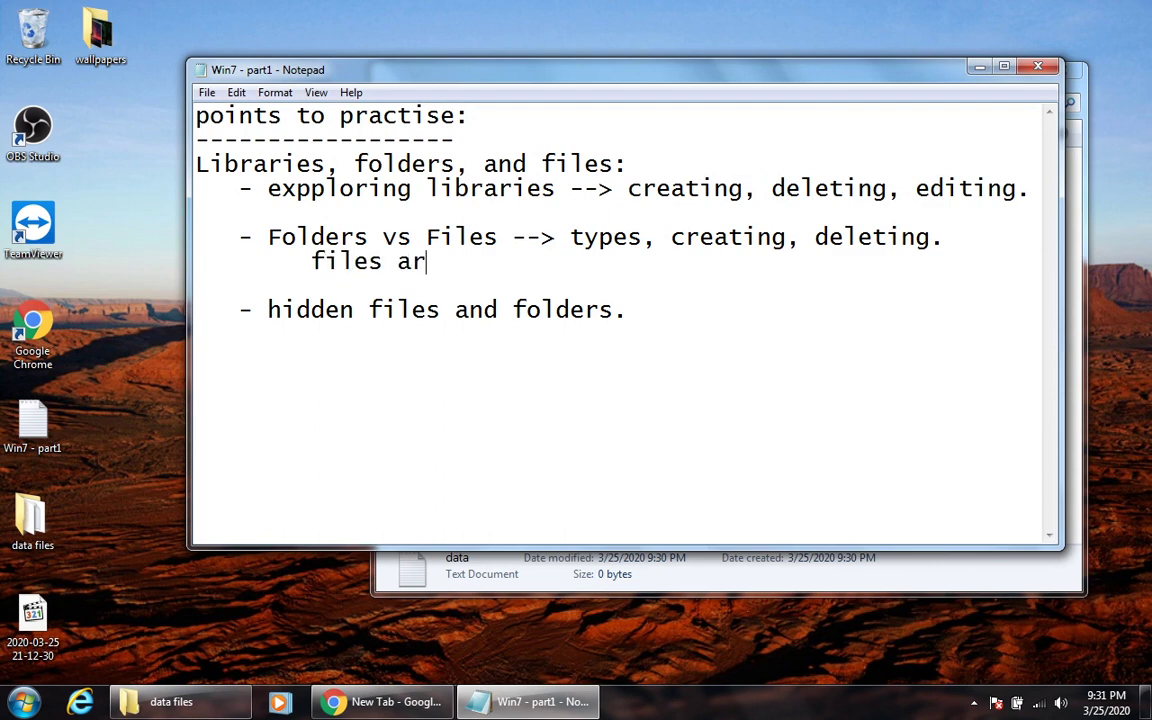
text(e differenti)
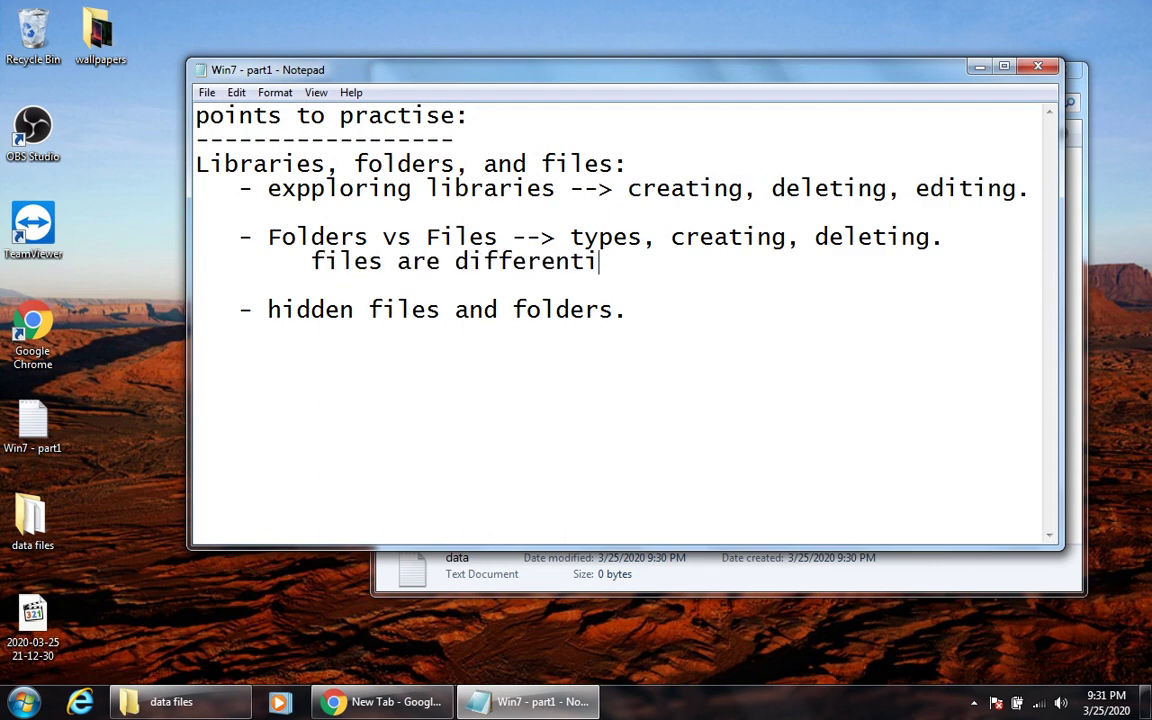
text(ated by their)
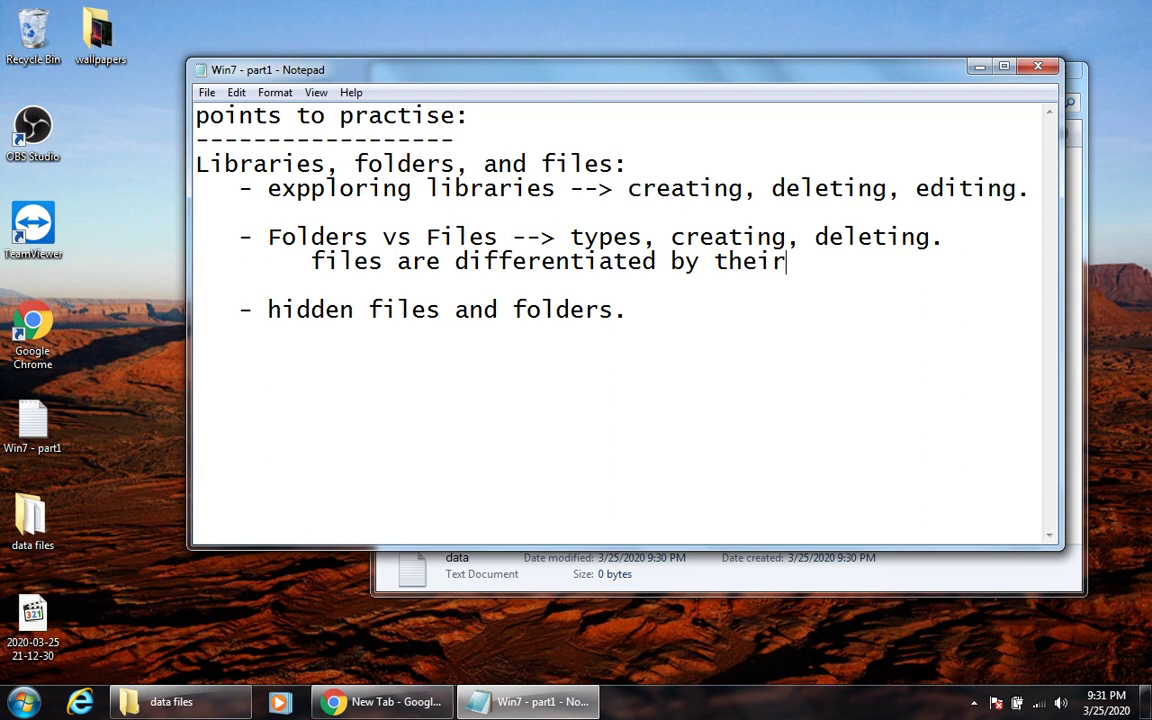
text( extentions)
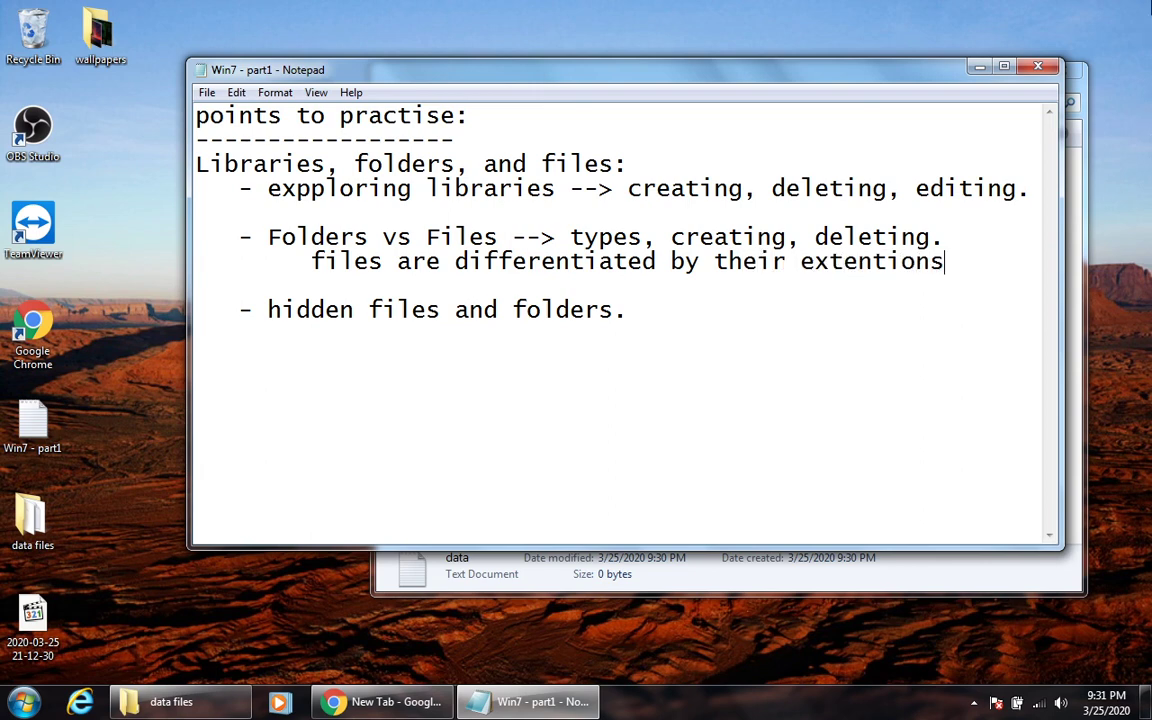
click(979, 66)
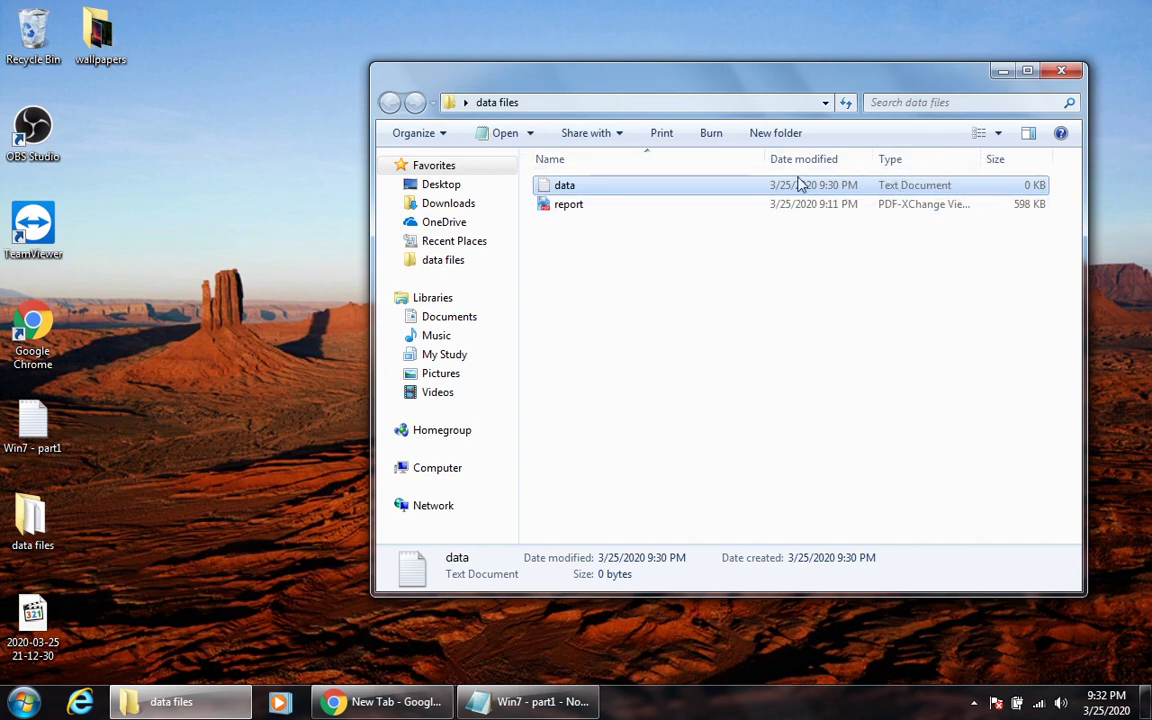
Move the data files window clear of its old place and create a Microsoft Word document named "test" in it.
drag(836, 85, 675, 75)
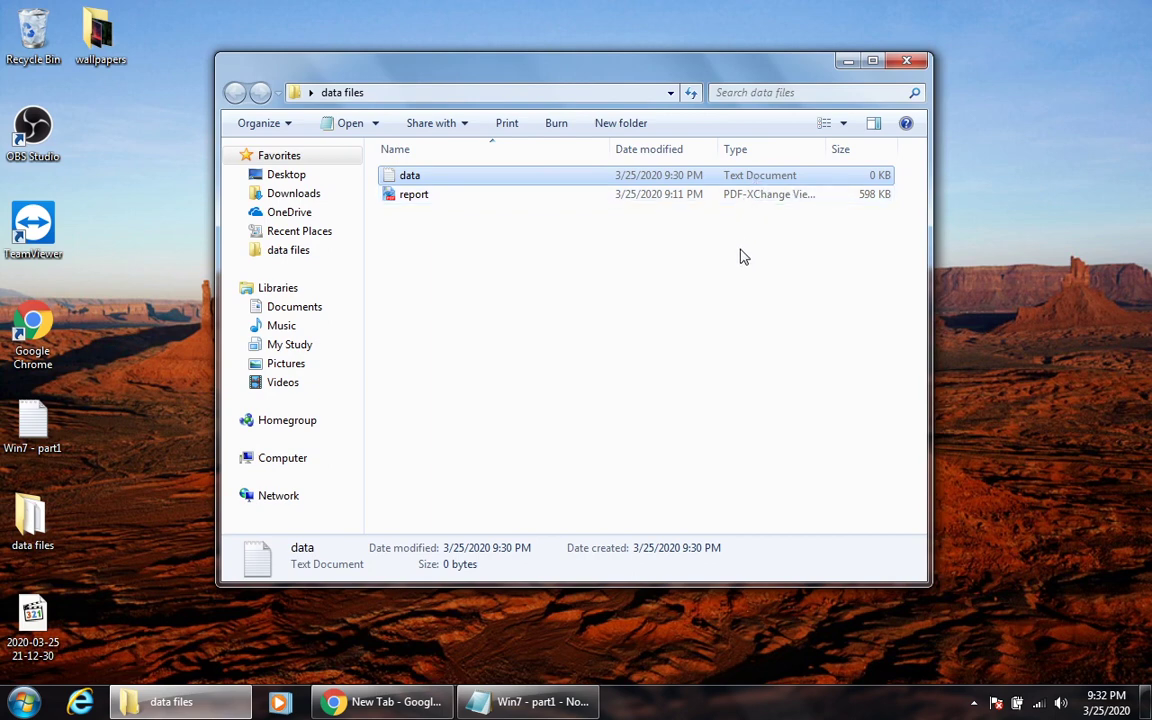
right_click(454, 299)
mouse_move(600, 517)
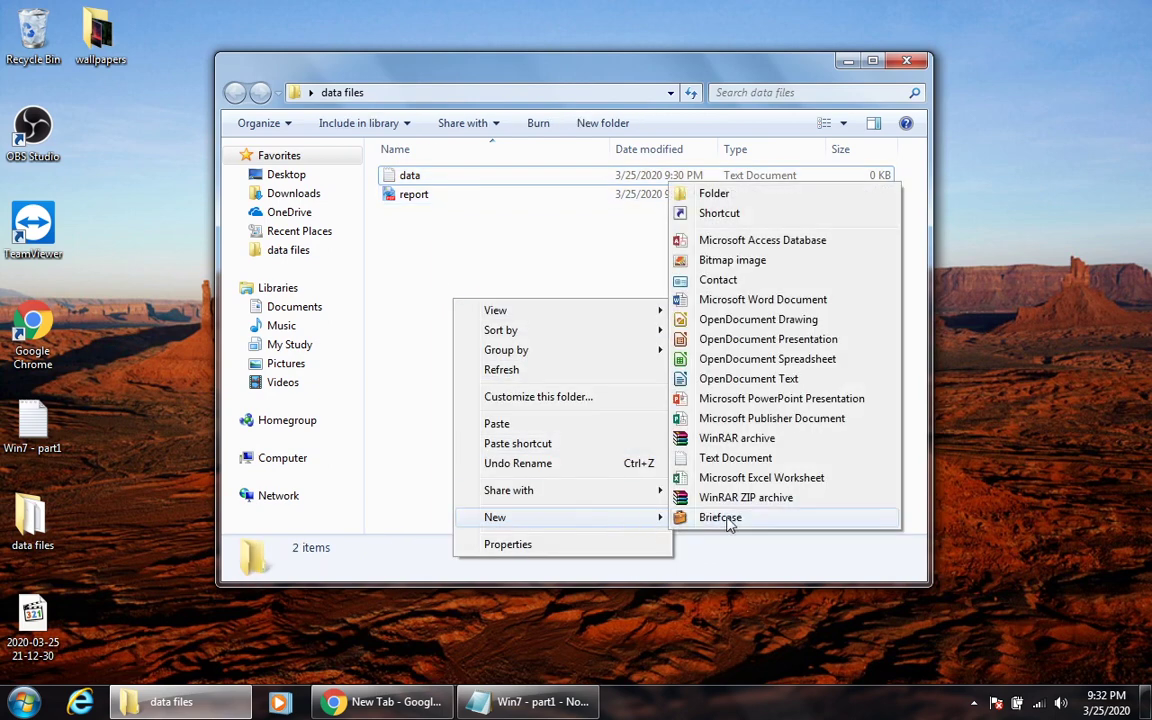
click(730, 299)
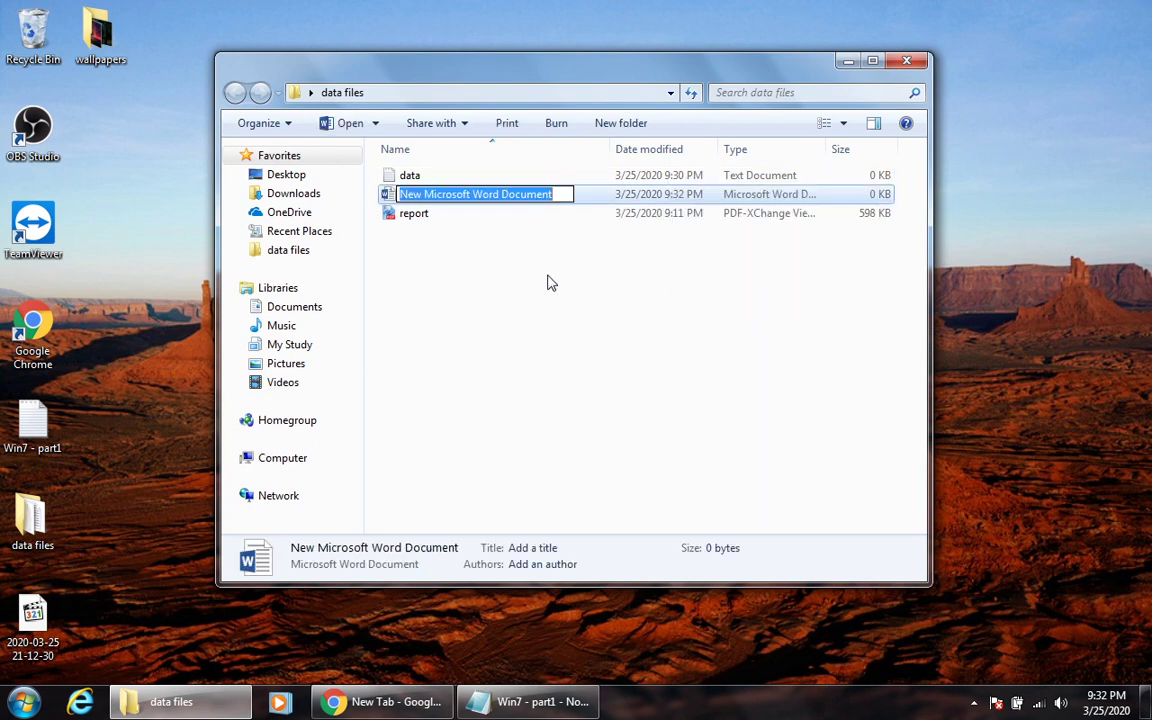
text(test)
key(Return)
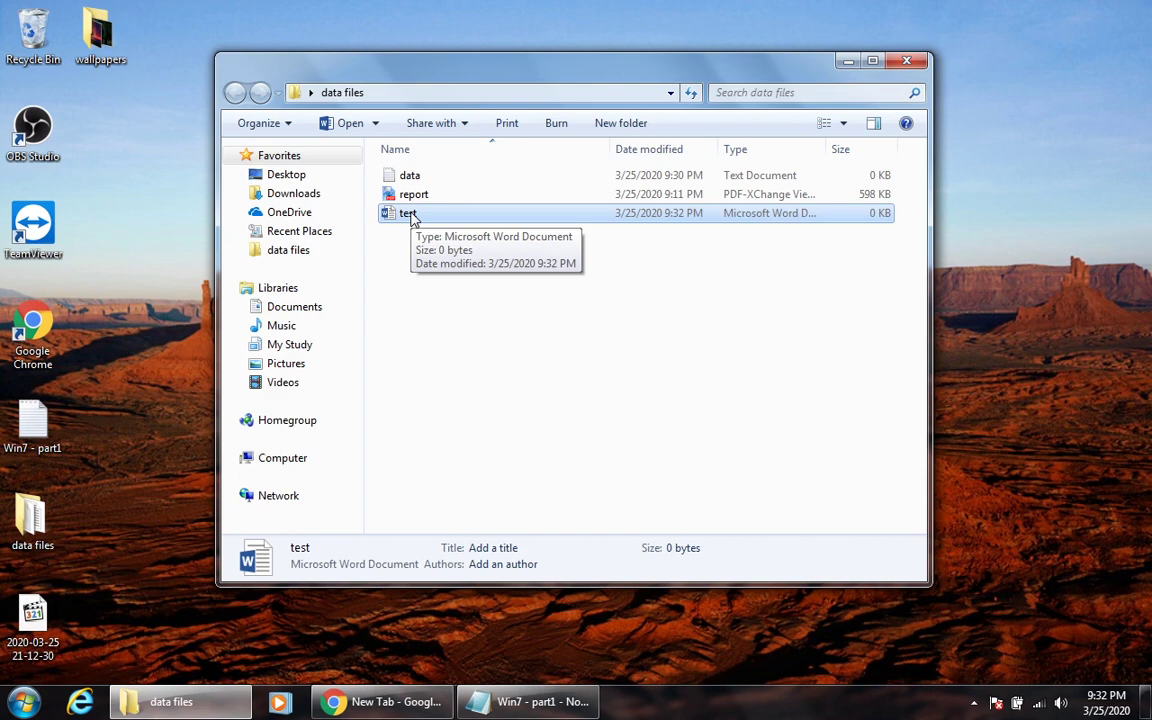
Create a new Microsoft Excel worksheet named "a" in the data files folder.
right_click(426, 266)
mouse_move(590, 487)
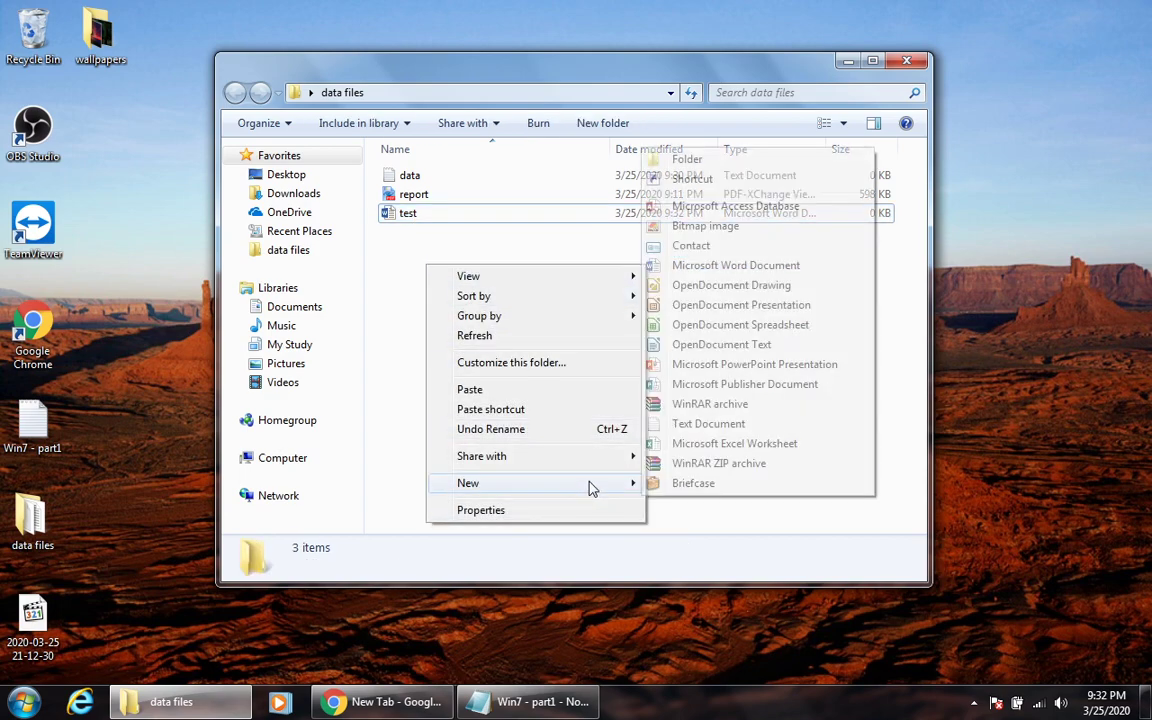
click(676, 443)
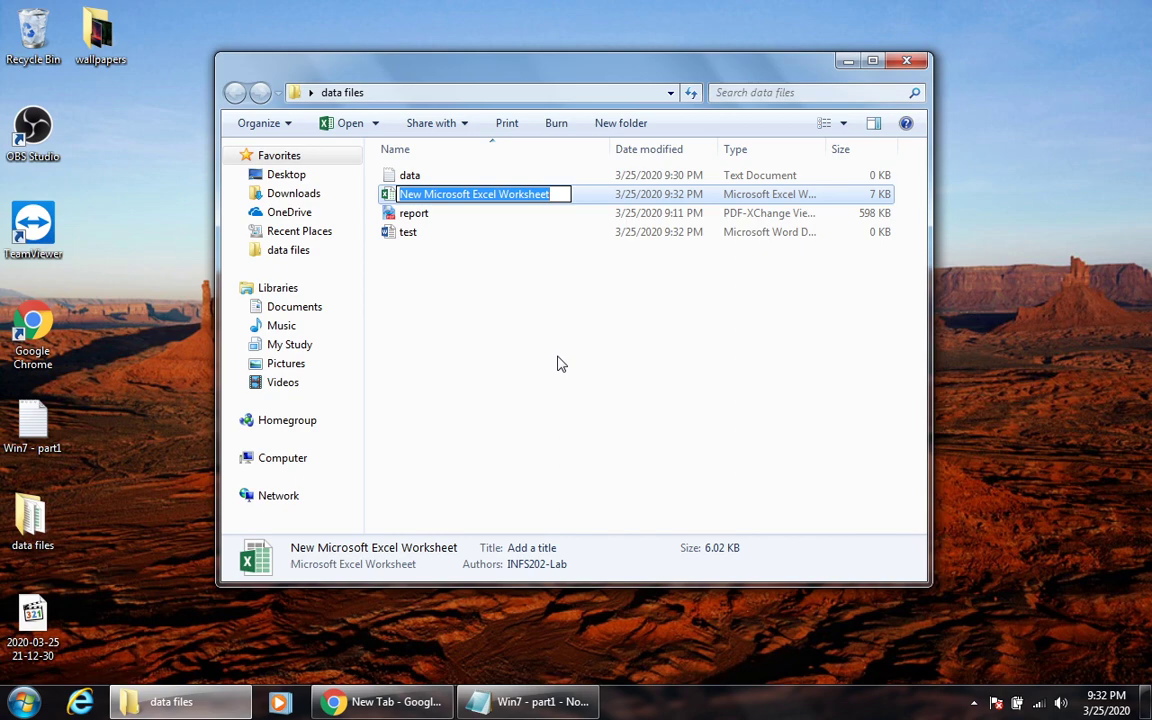
text(a)
Create a new Microsoft PowerPoint presentation named "r" in the data files folder.
right_click(450, 312)
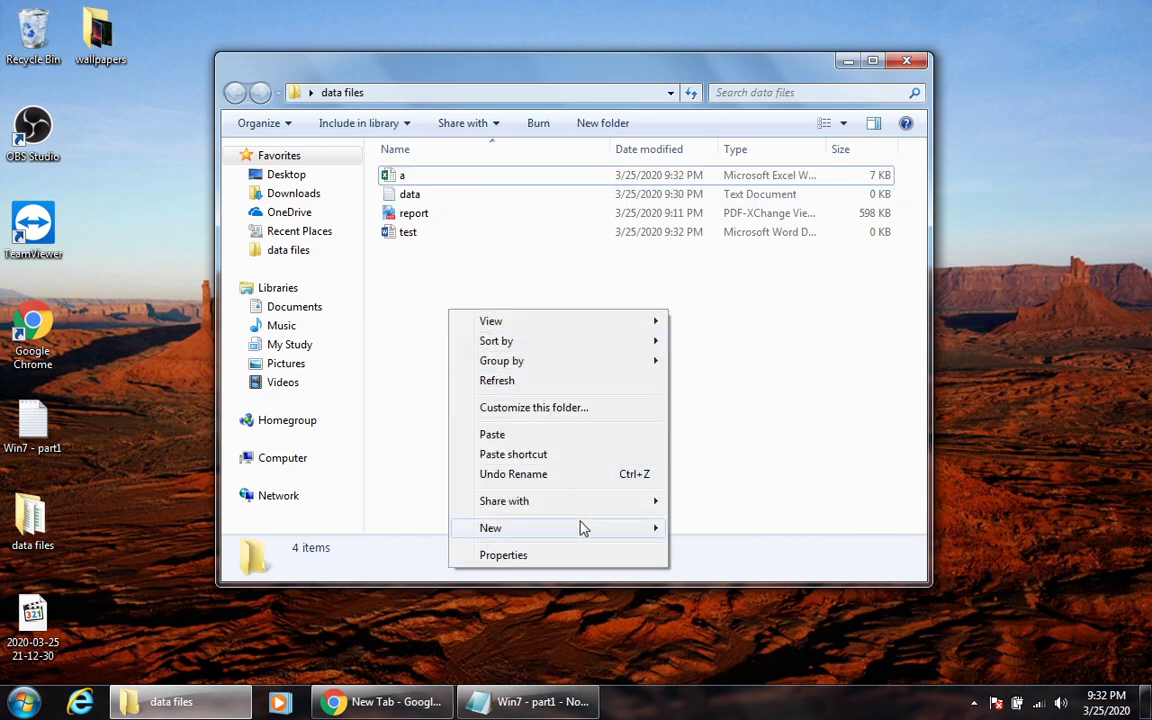
mouse_move(590, 530)
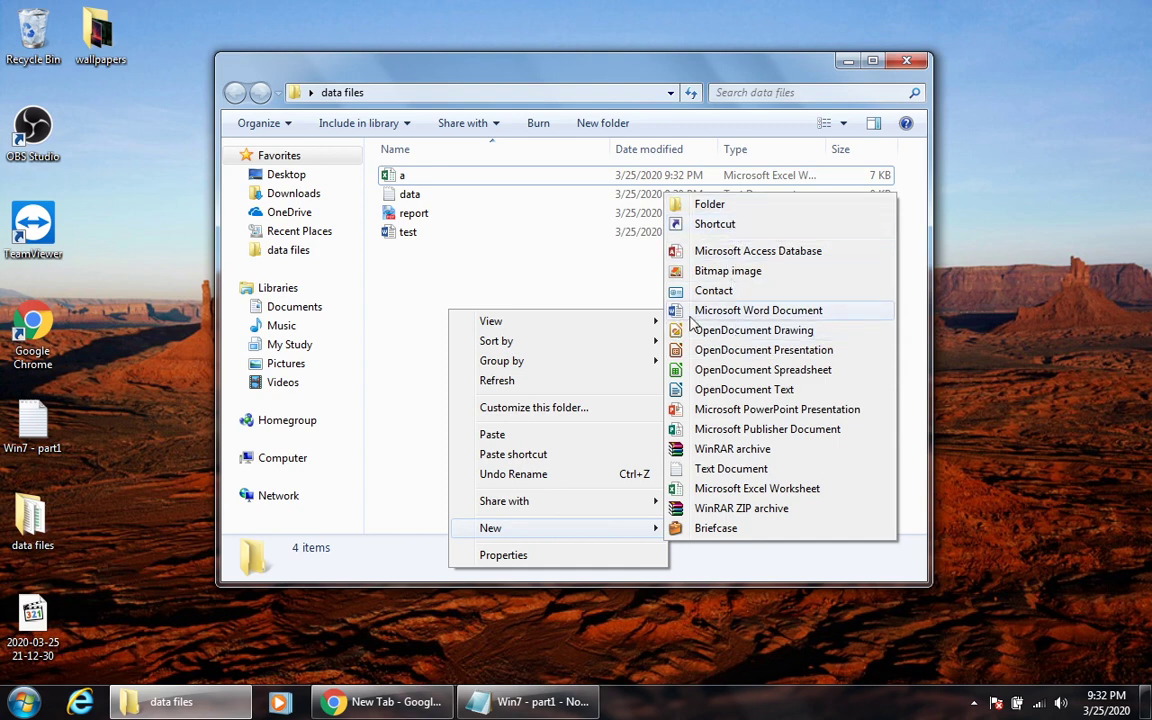
click(750, 411)
click(499, 345)
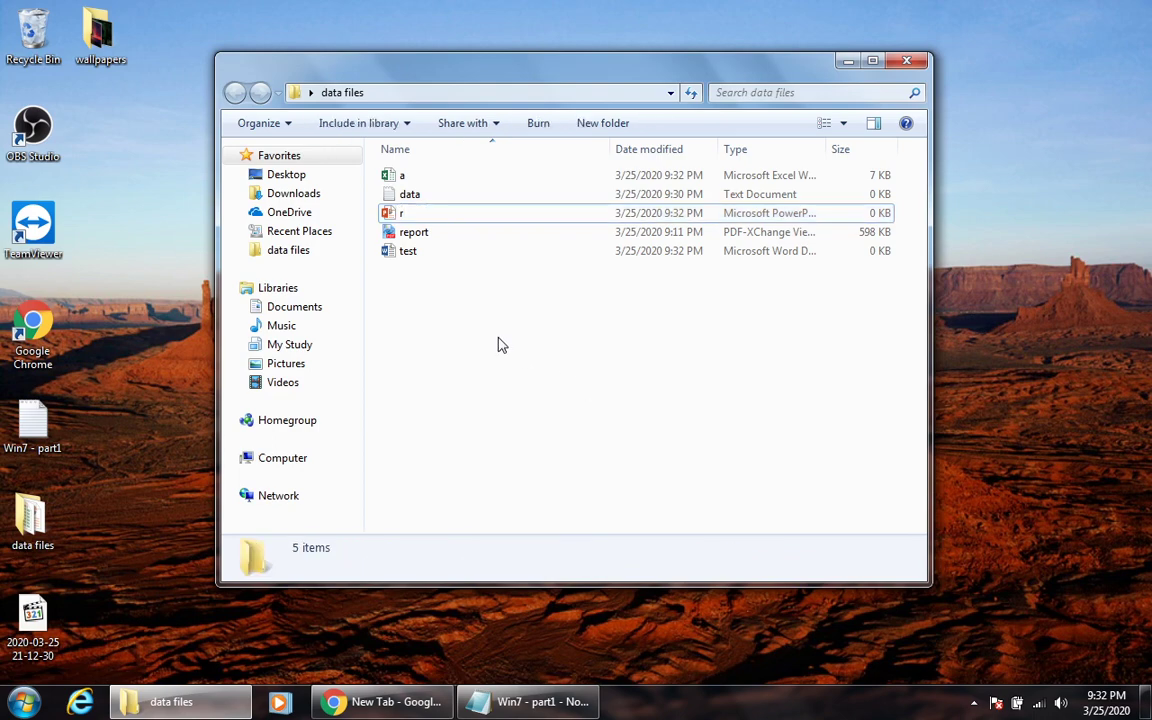
Create a new Microsoft Access database named "access" in the data files folder.
right_click(499, 345)
mouse_move(600, 556)
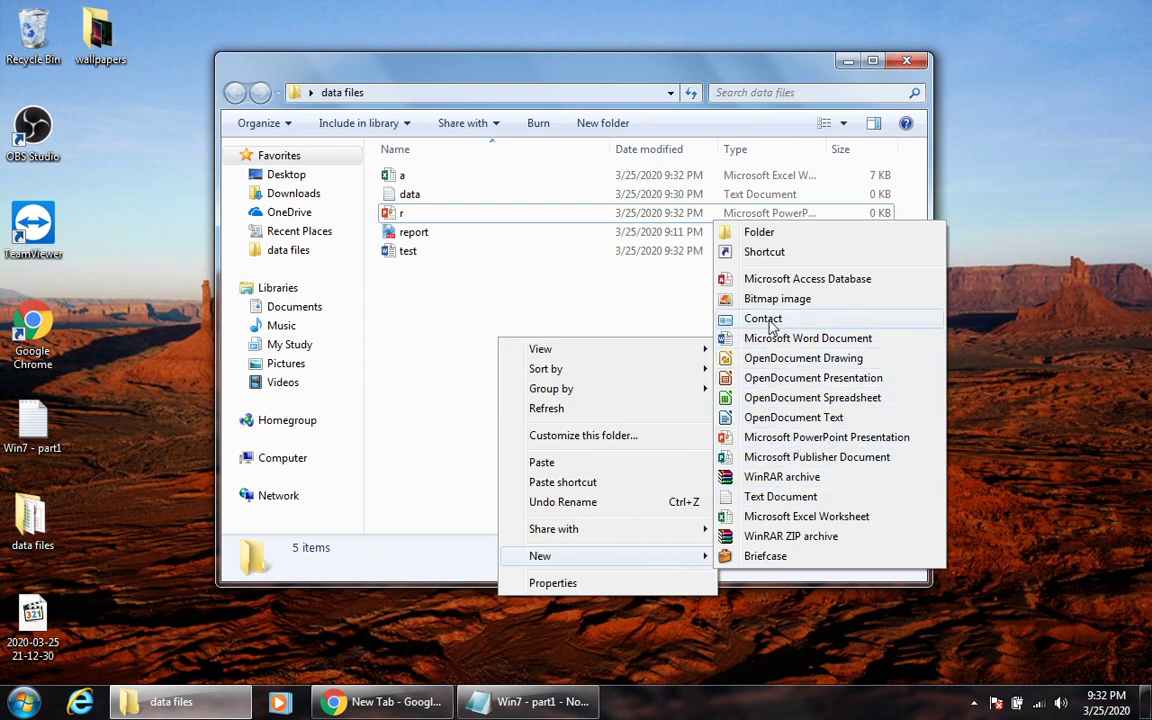
click(792, 285)
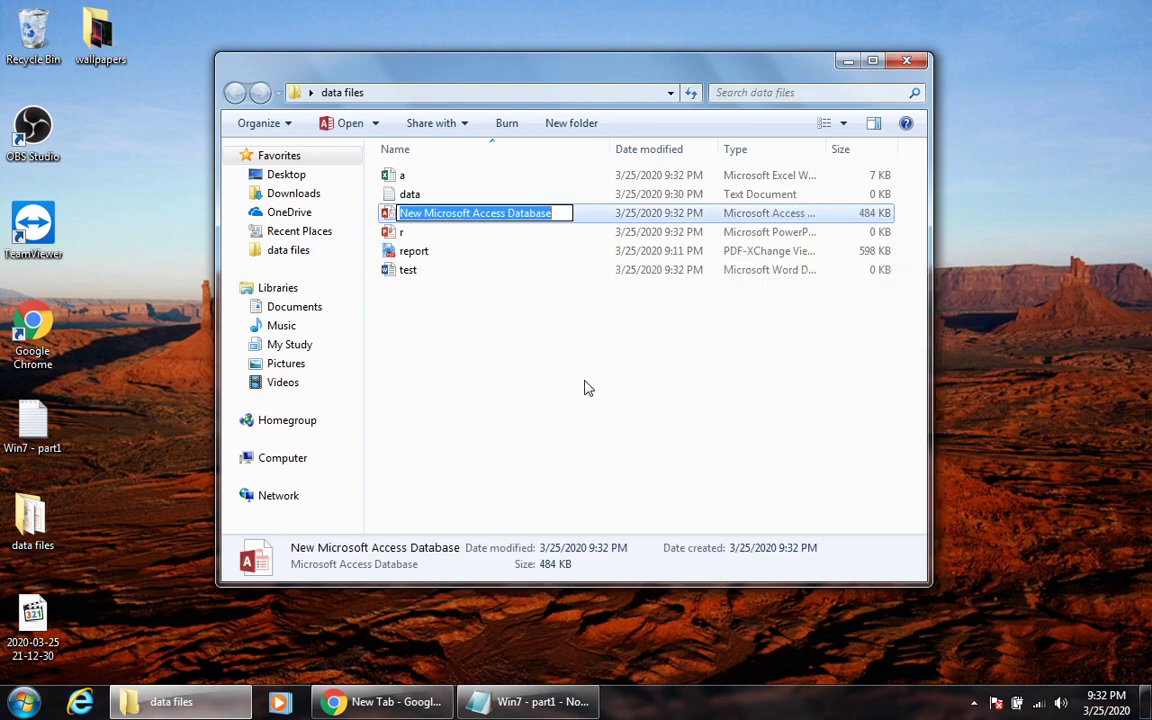
text(access)
key(Return)
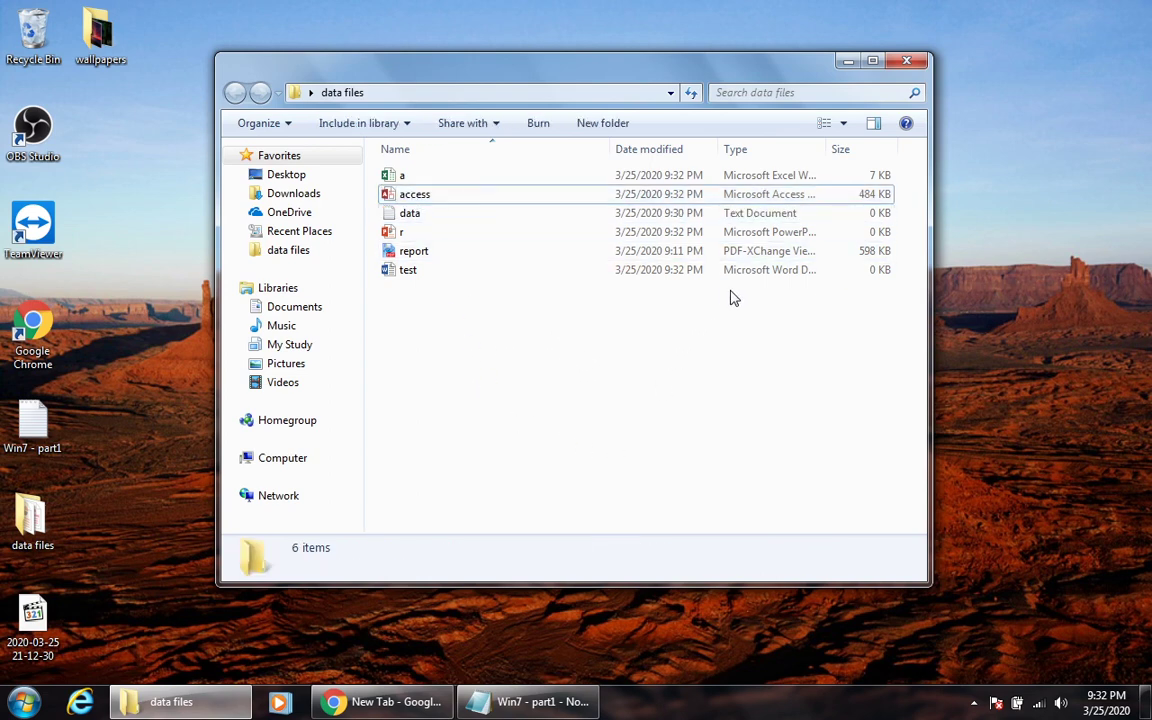
Select all files in the data files folder to compare their icons and types, and clear the selection.
drag(766, 329, 697, 175)
drag(818, 334, 520, 368)
drag(415, 300, 386, 182)
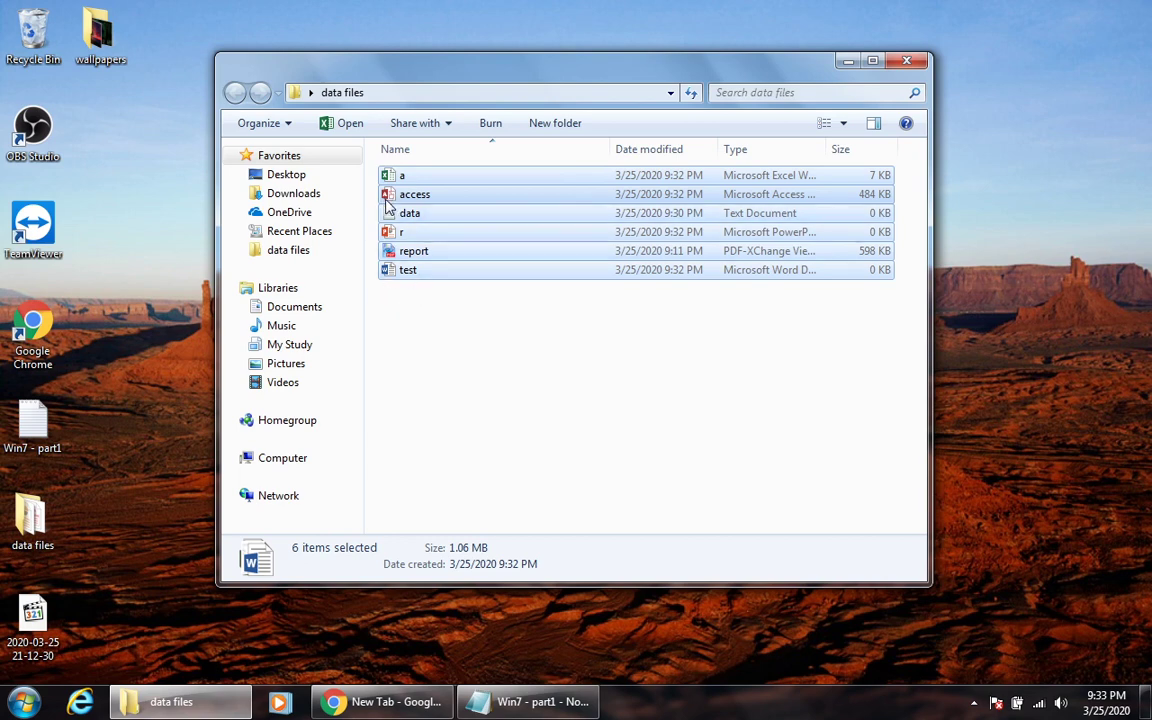
mouse_move(387, 205)
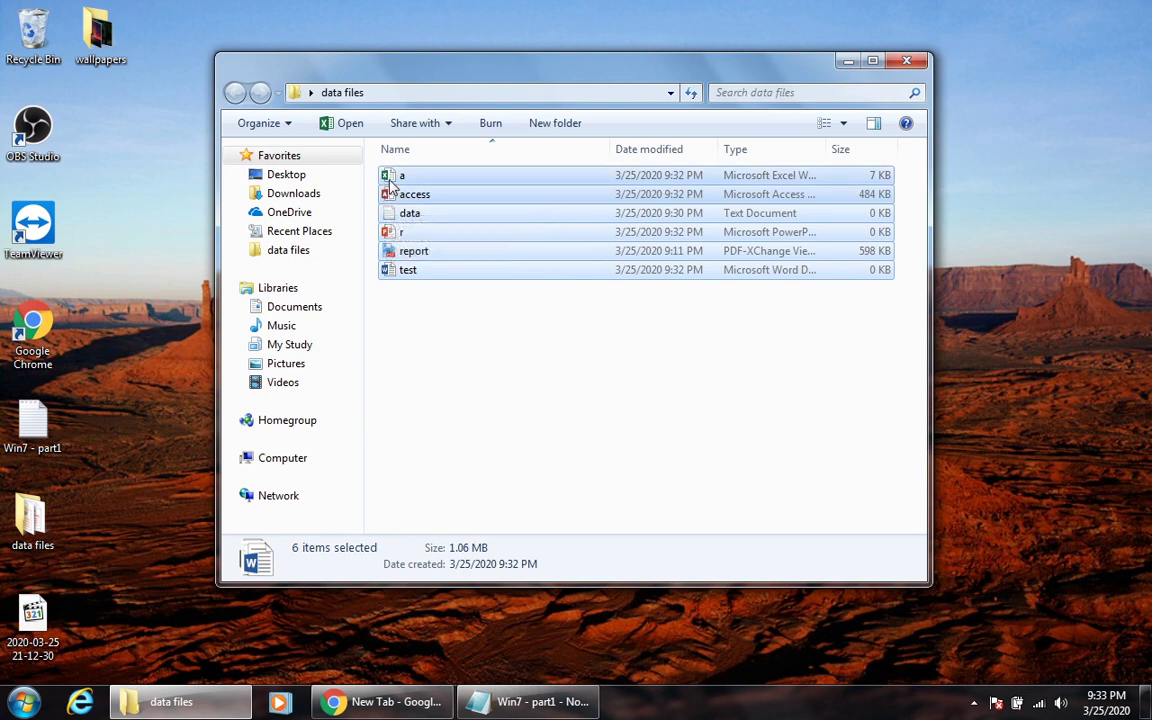
click(463, 335)
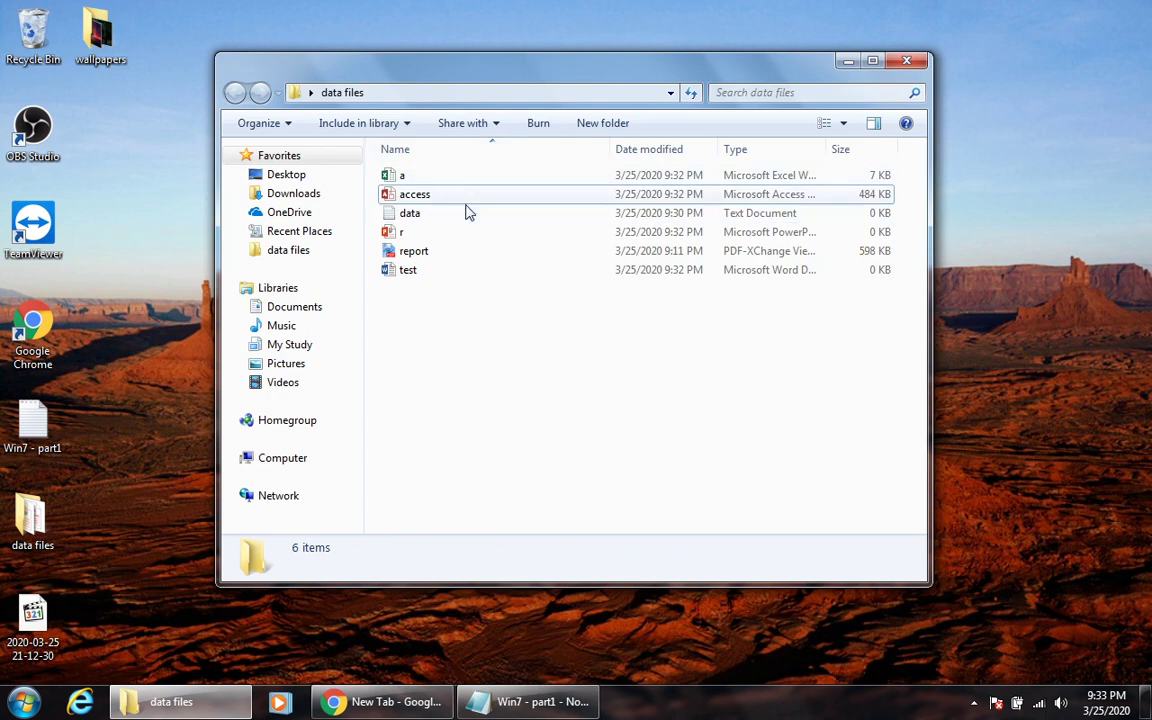
Turn off "Hide extensions for known file types" in the Folder Options advanced view settings and apply the change.
click(284, 124)
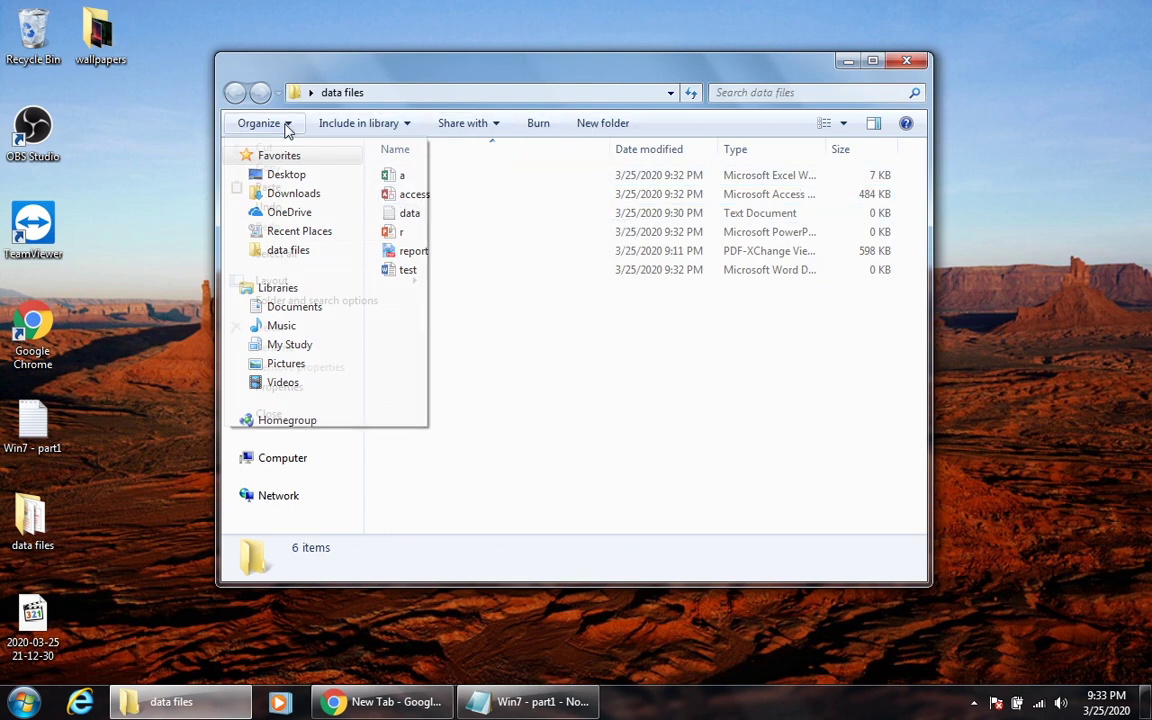
key(Escape)
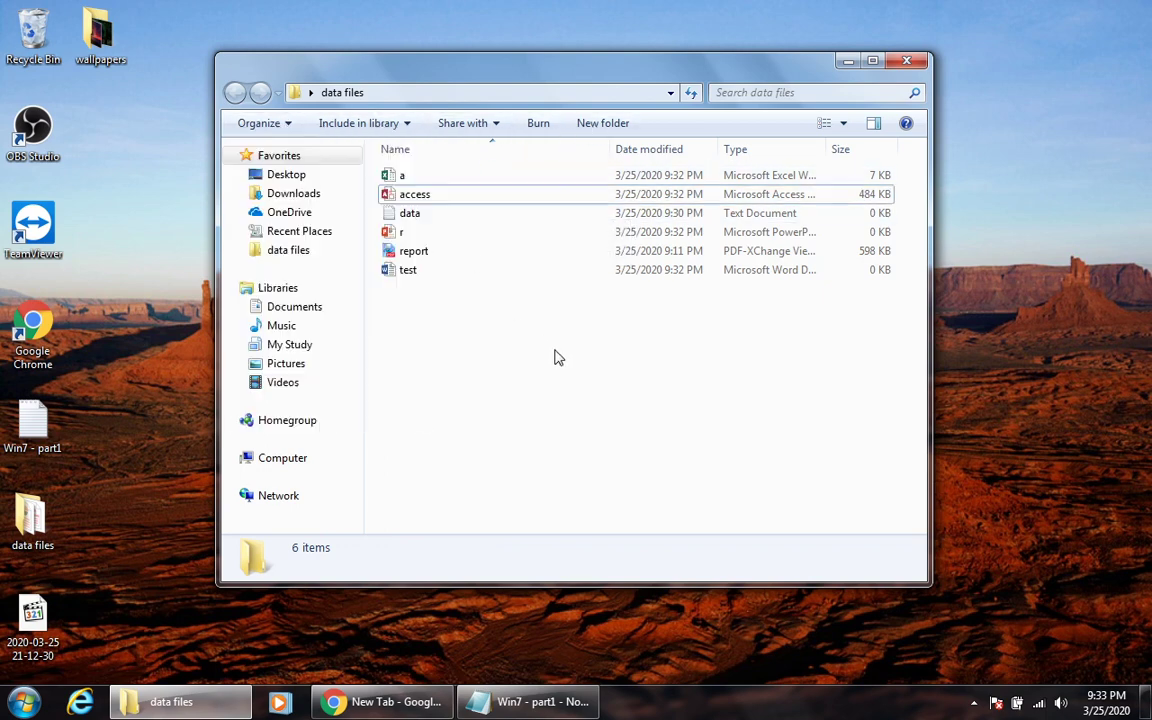
click(278, 124)
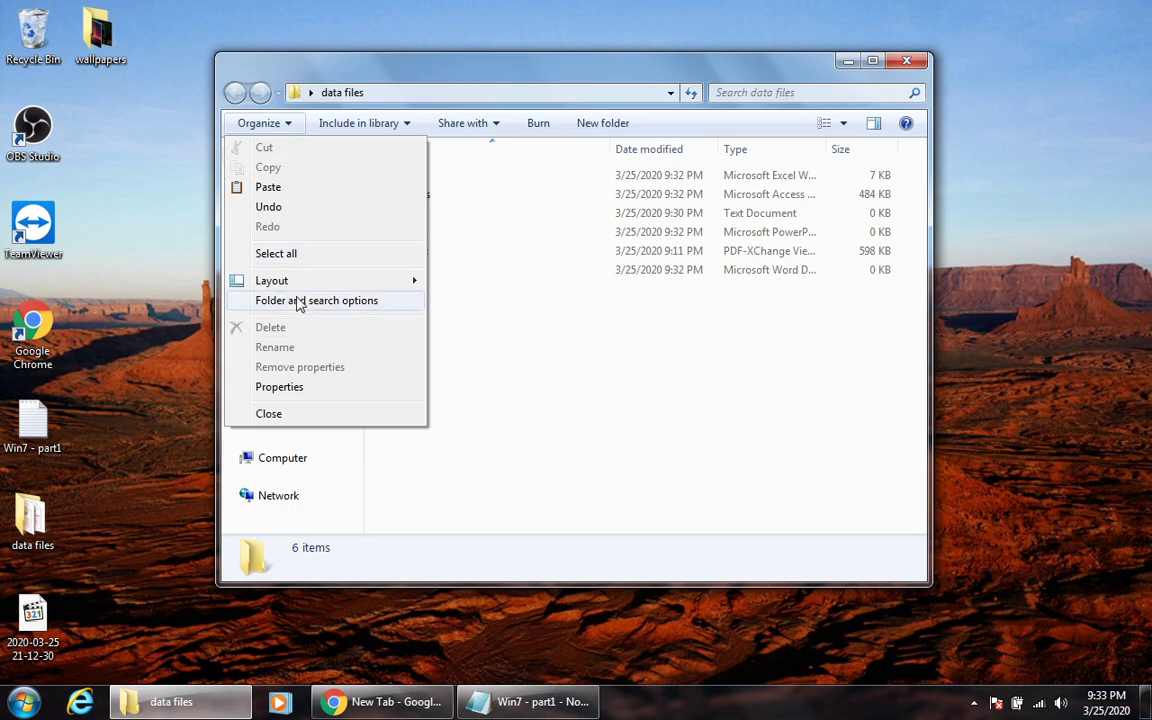
mouse_move(313, 283)
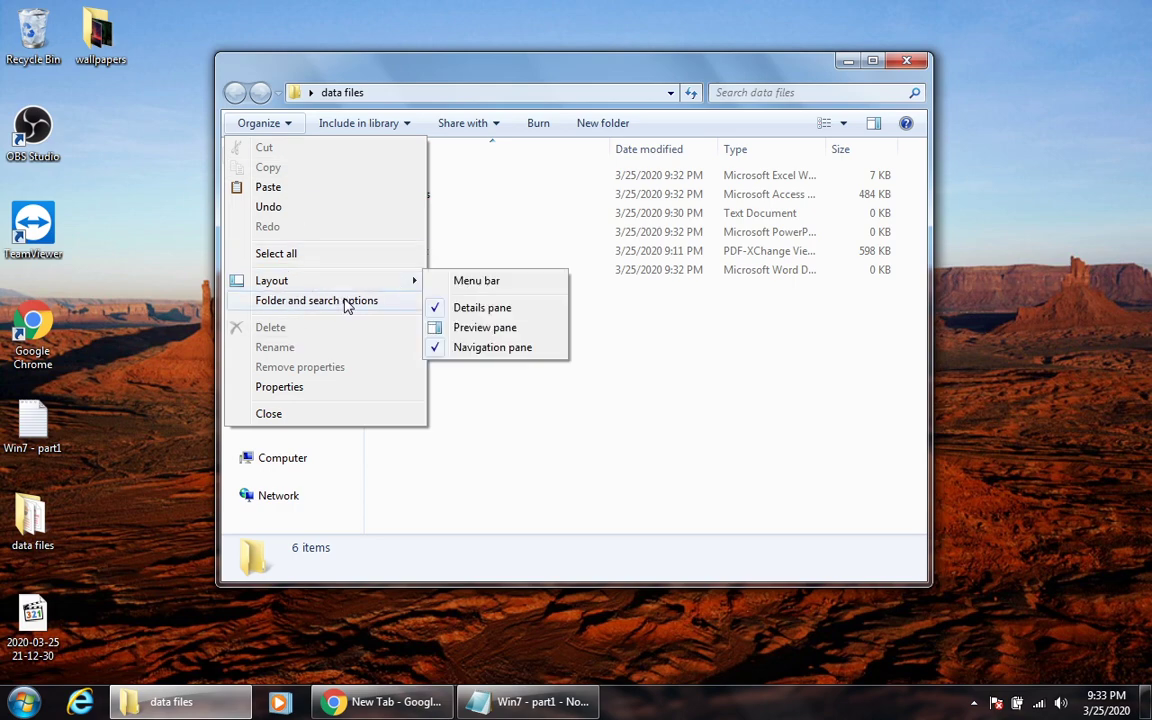
click(326, 302)
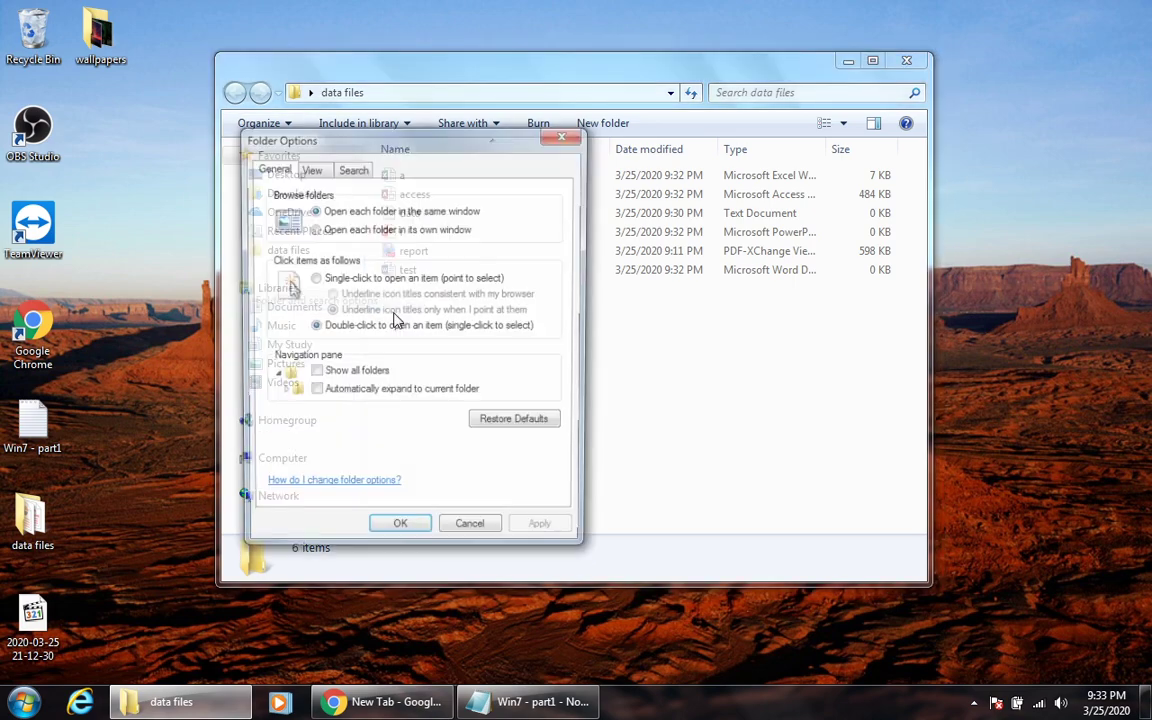
click(303, 167)
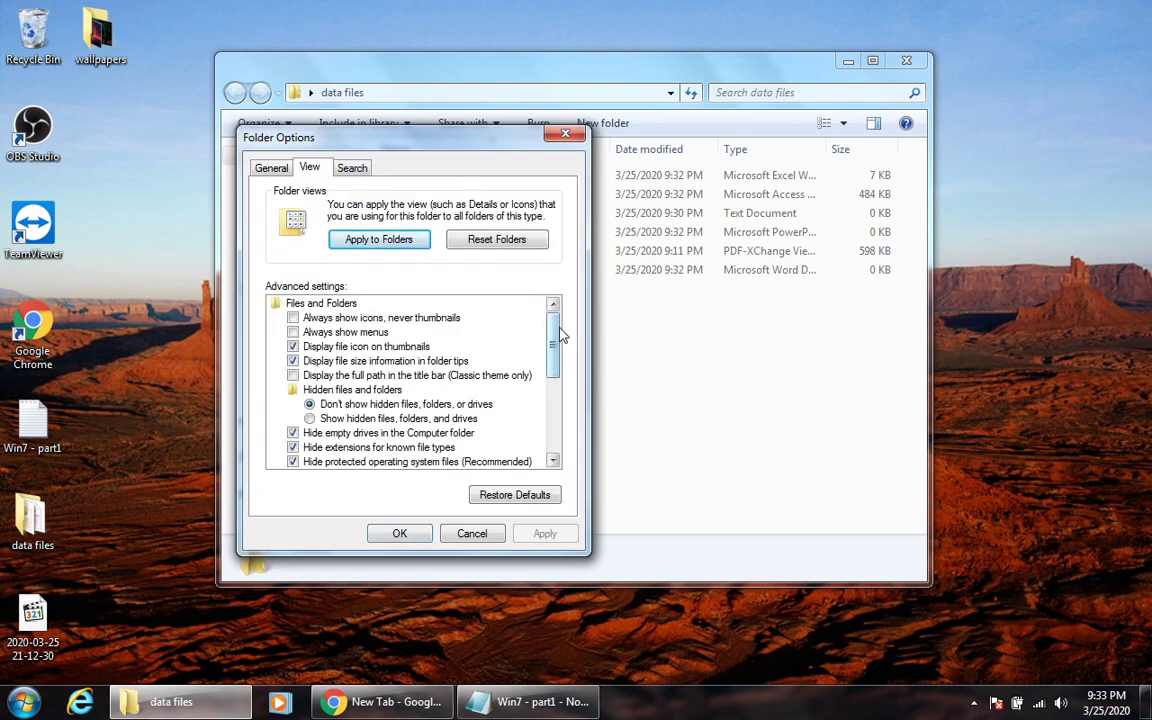
scroll(553, 357, down, 1)
mouse_move(553, 357)
mouse_down()
mouse_move(553, 411)
mouse_move(553, 370)
mouse_up()
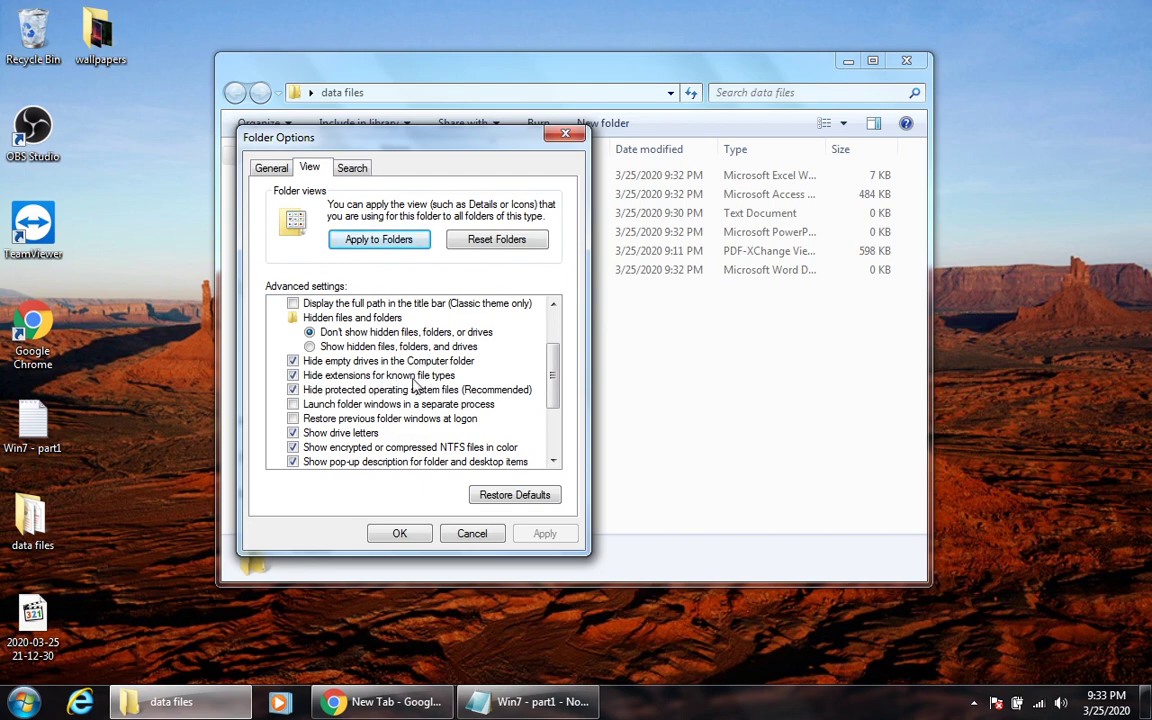
click(293, 375)
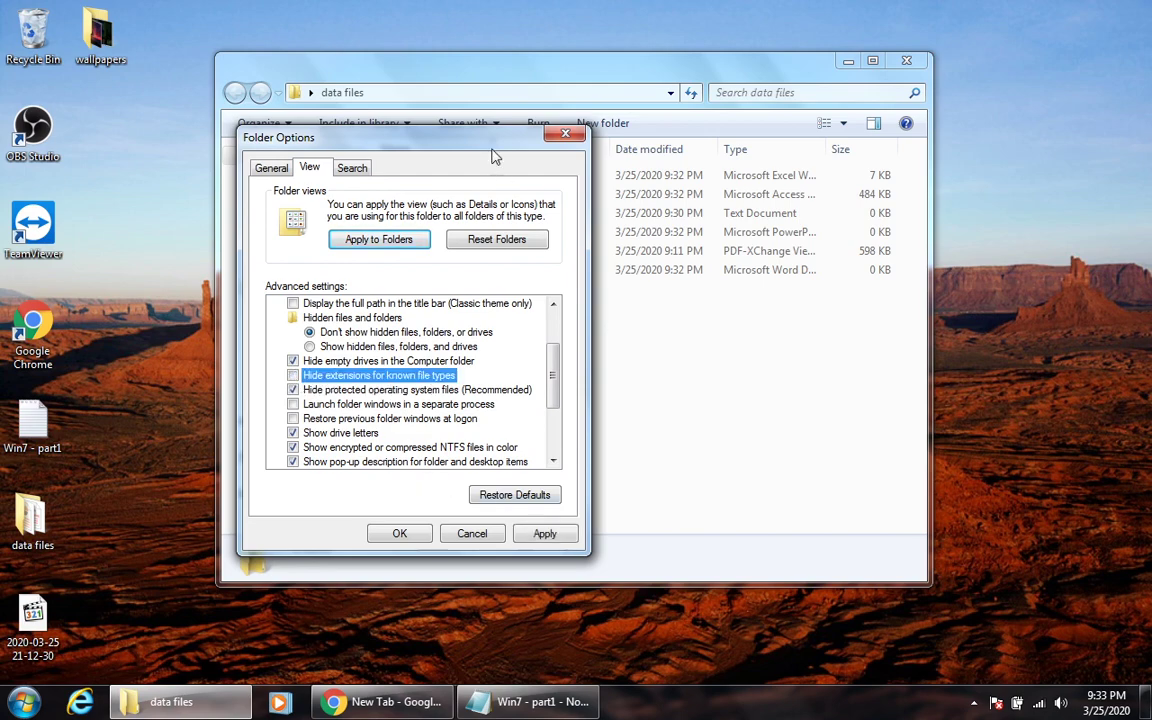
drag(441, 148, 964, 180)
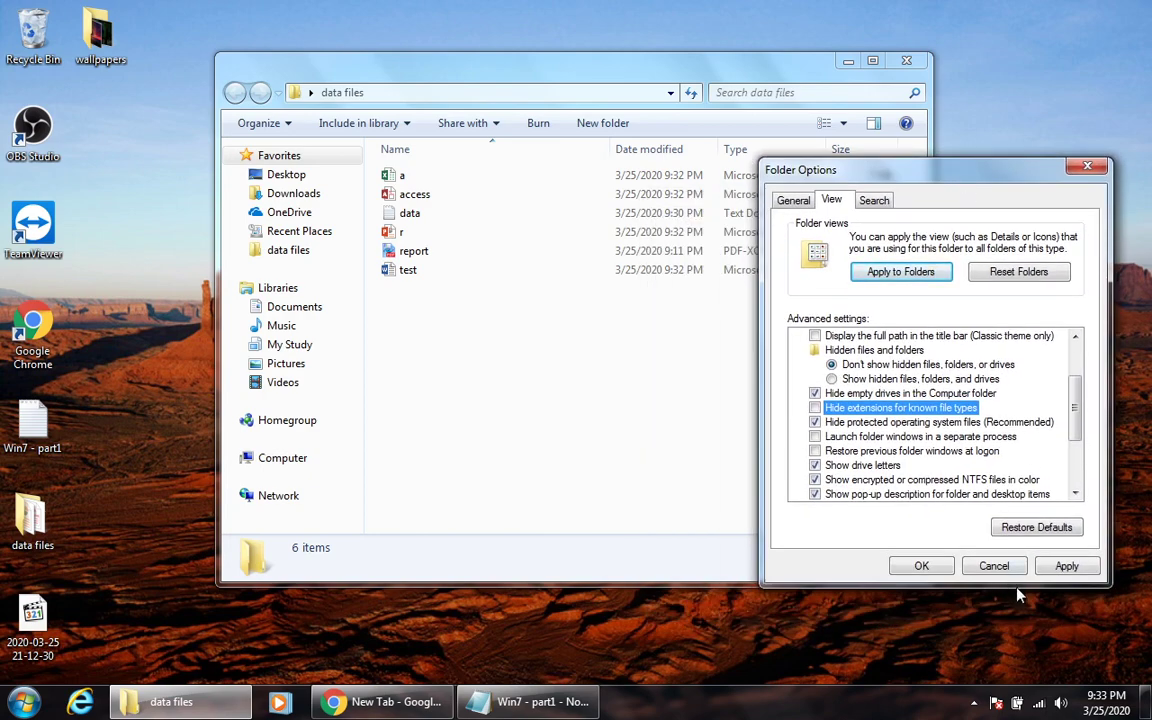
click(1066, 566)
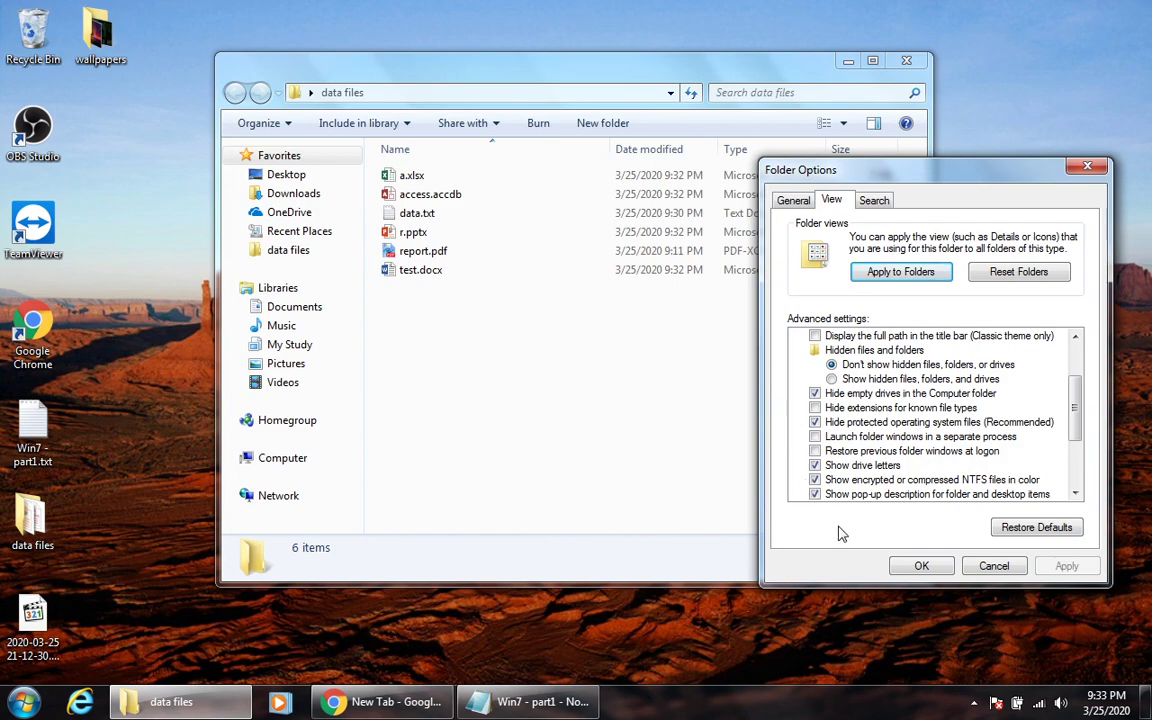
click(918, 565)
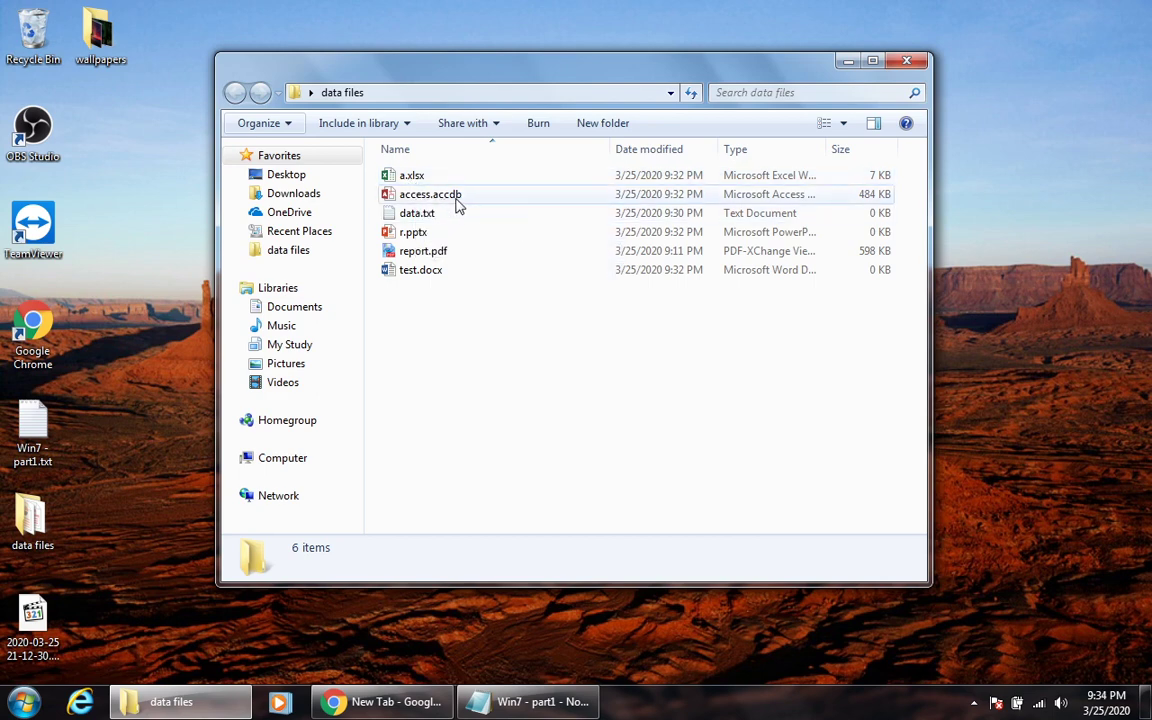
Inspect data.txt and test.docx, then switch to Notepad to highlight the note about files being differentiated by their extensions, and minimize it.
click(434, 220)
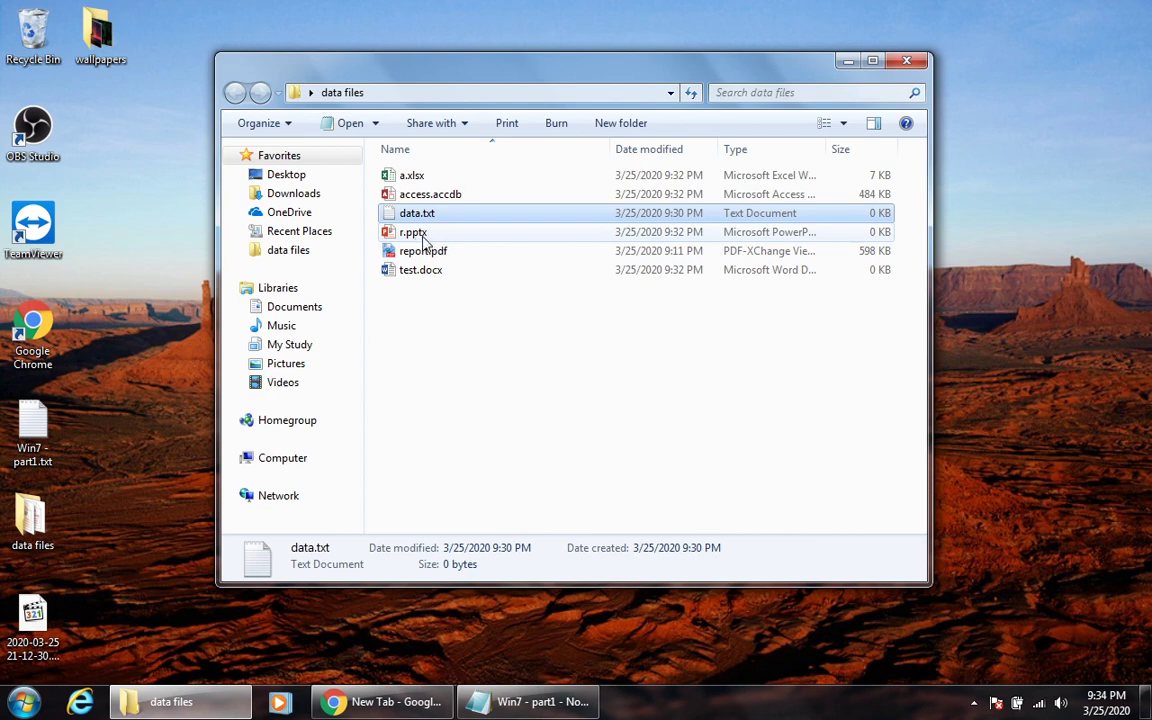
click(424, 272)
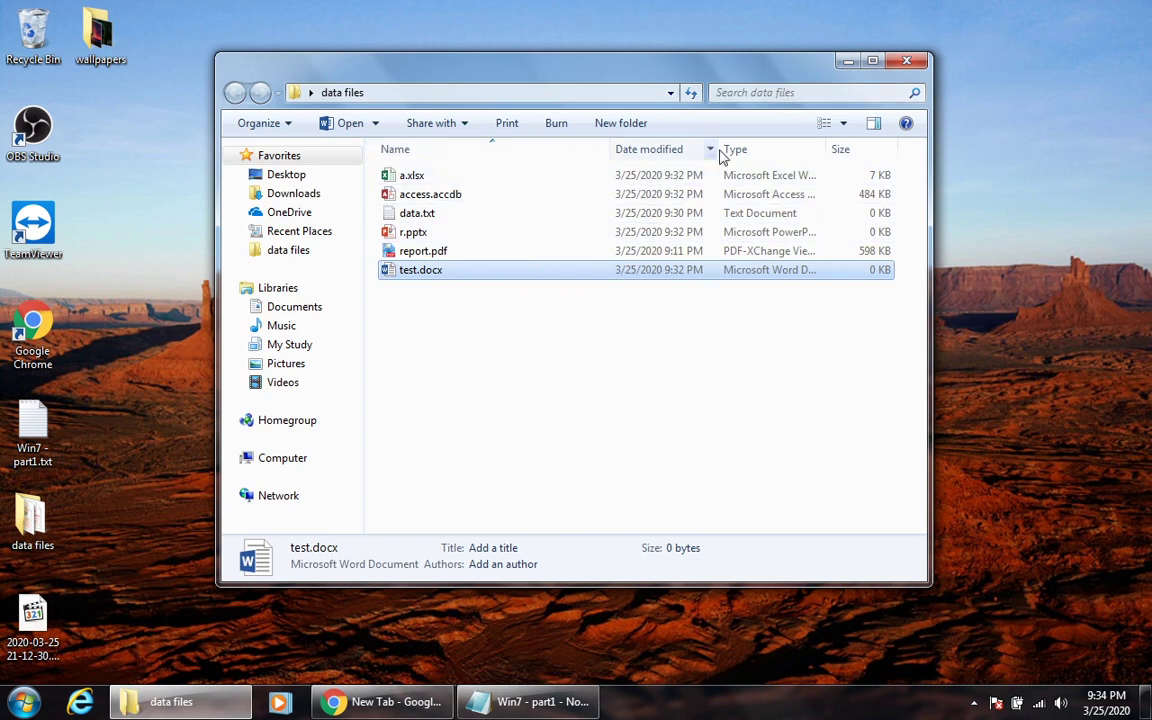
click(515, 700)
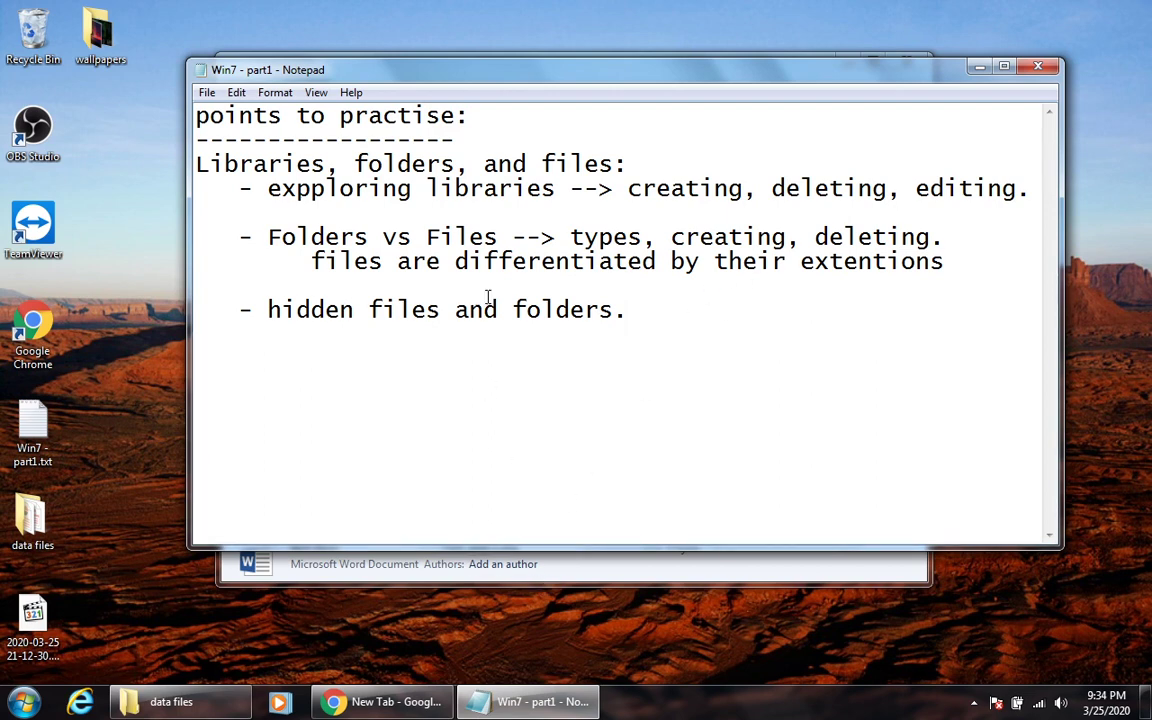
drag(354, 261, 944, 261)
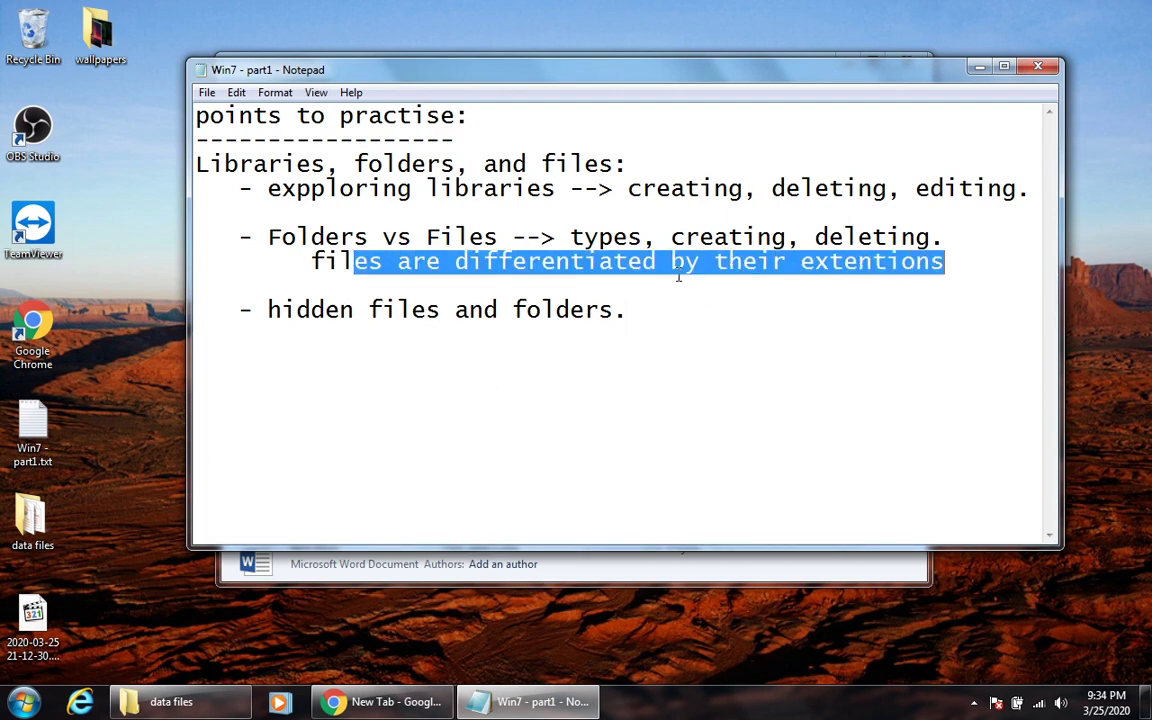
click(978, 72)
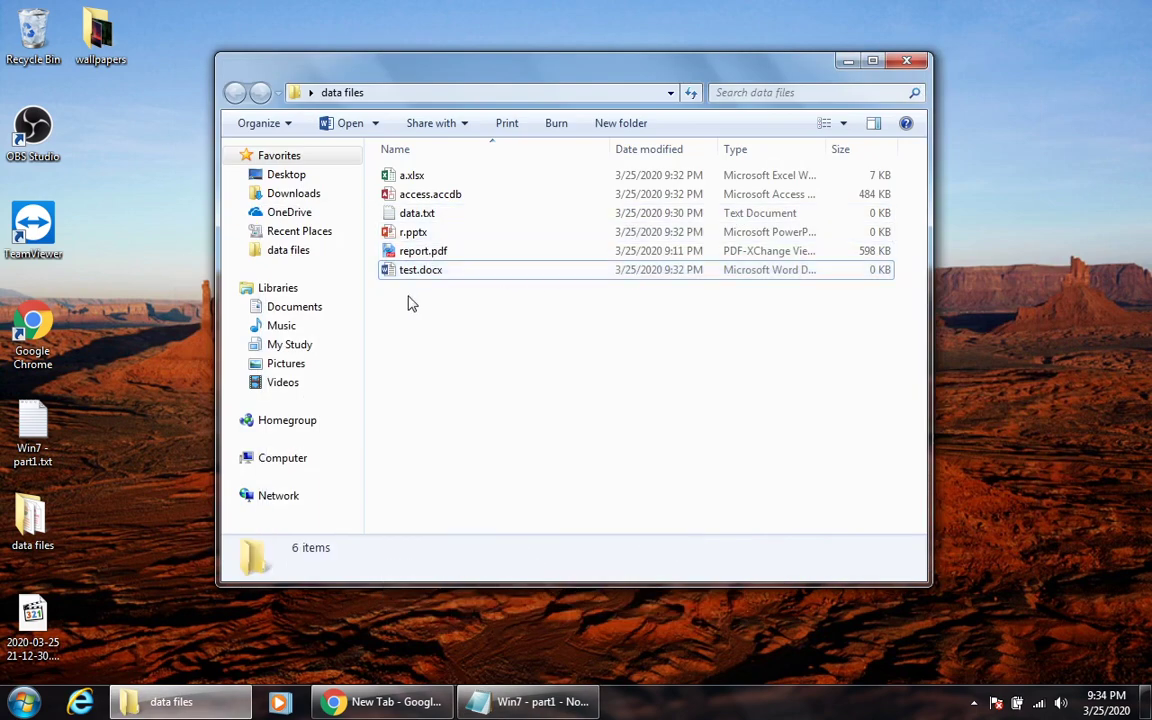
Rename test.docx in the data files folder as jhhgh.docx, keeping its extension.
click(415, 250)
click(415, 271)
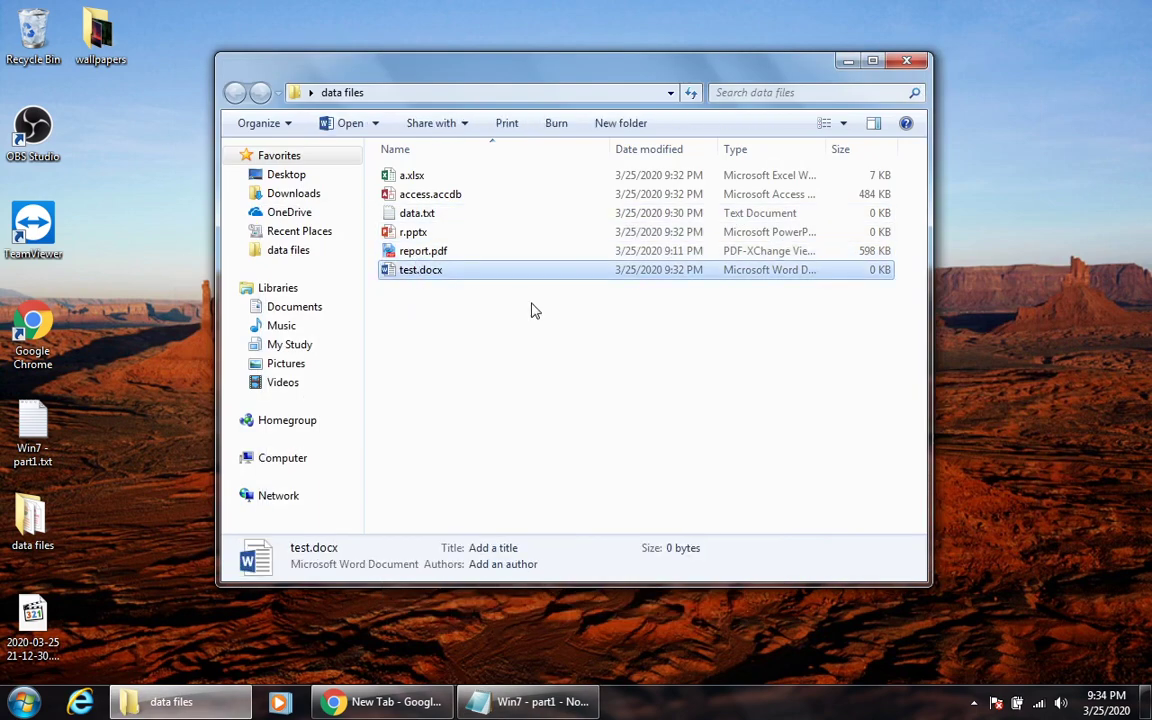
right_click(467, 270)
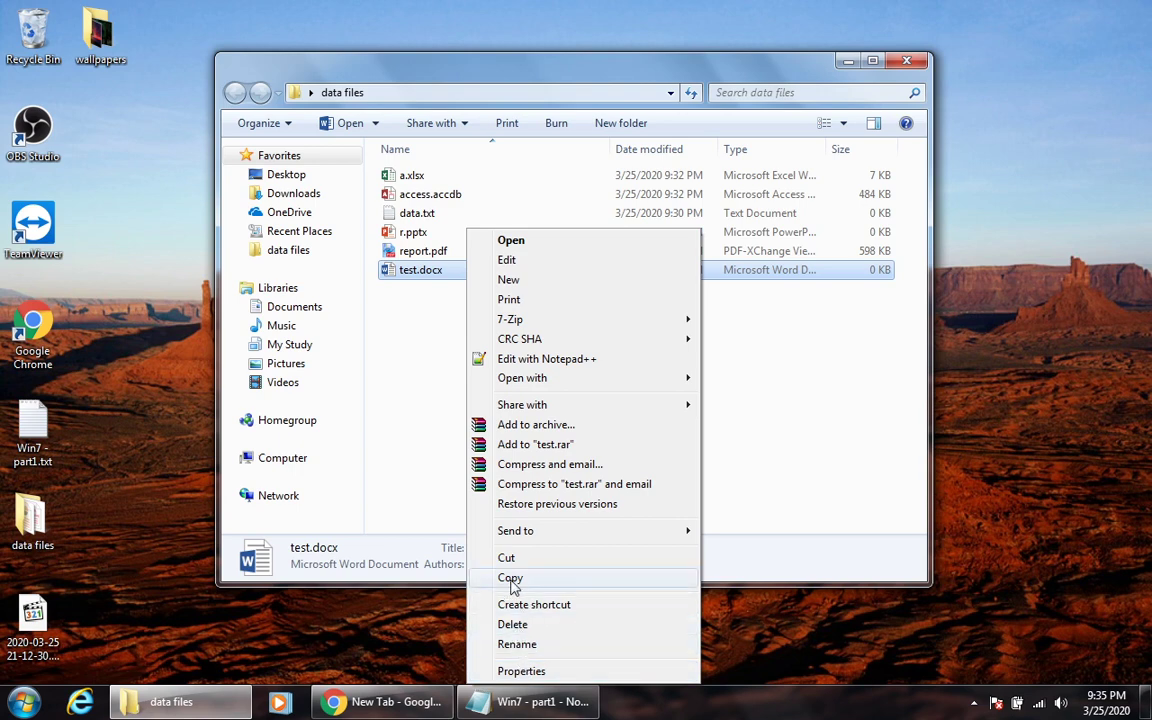
click(519, 643)
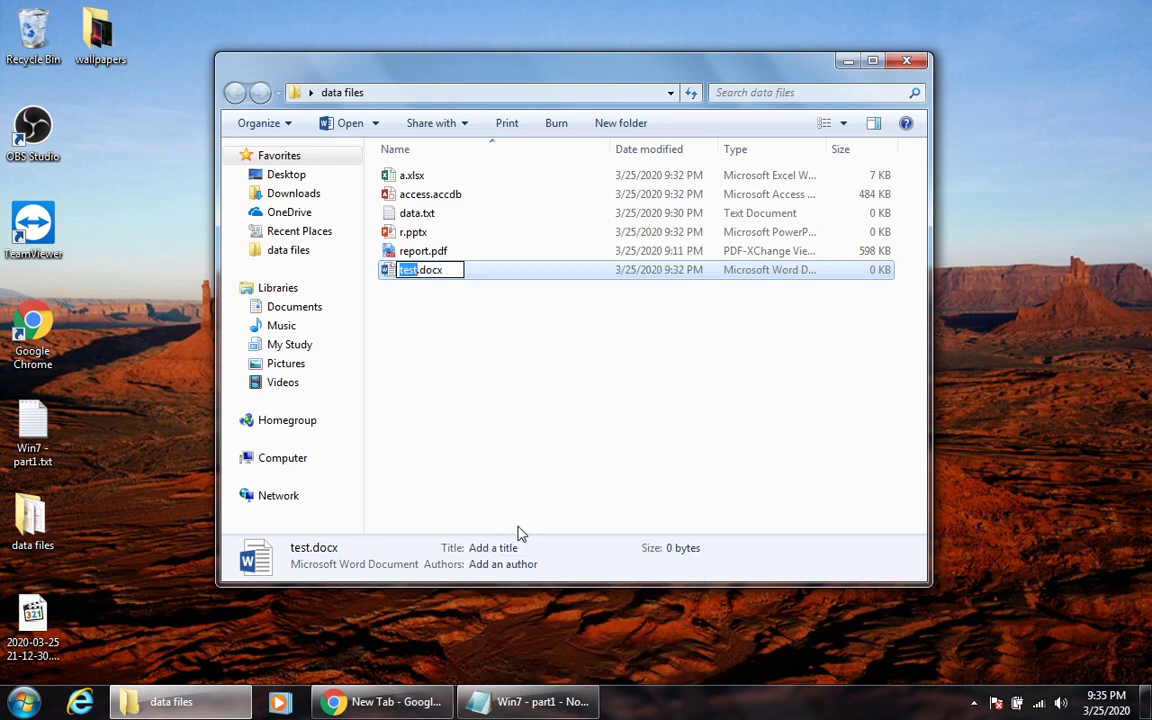
text(jhhgh)
key(Return)
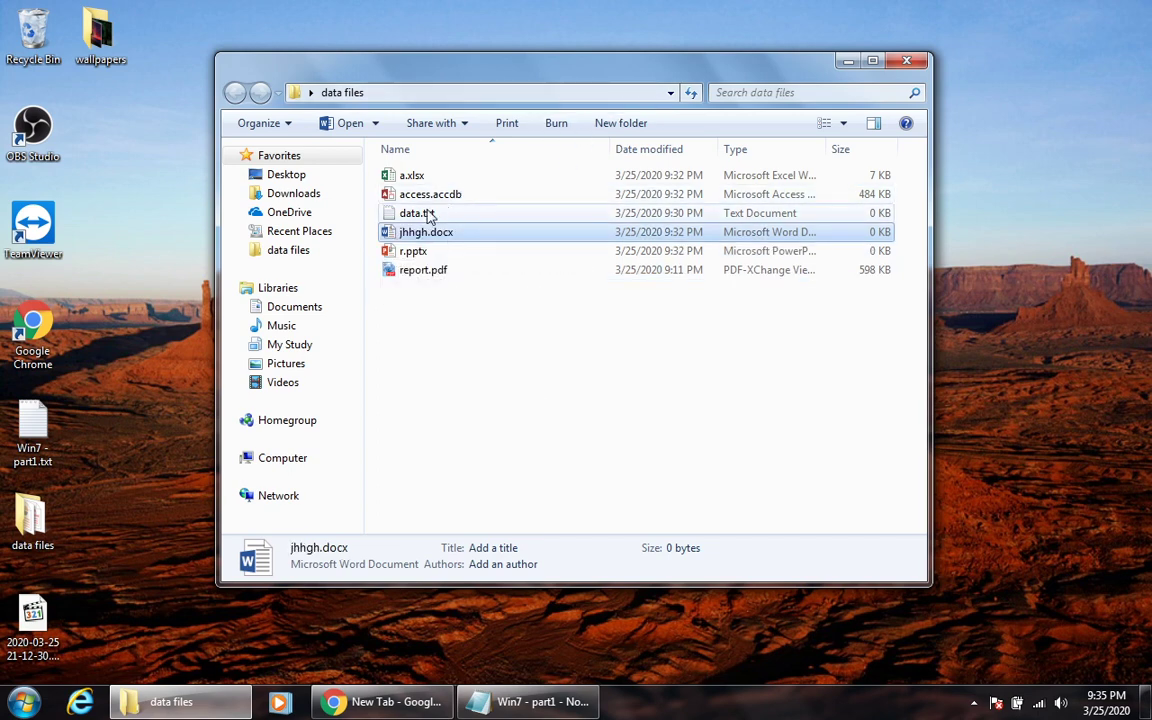
Delete jhhgh.docx from the data files folder by moving it to the Recycle Bin.
click(414, 251)
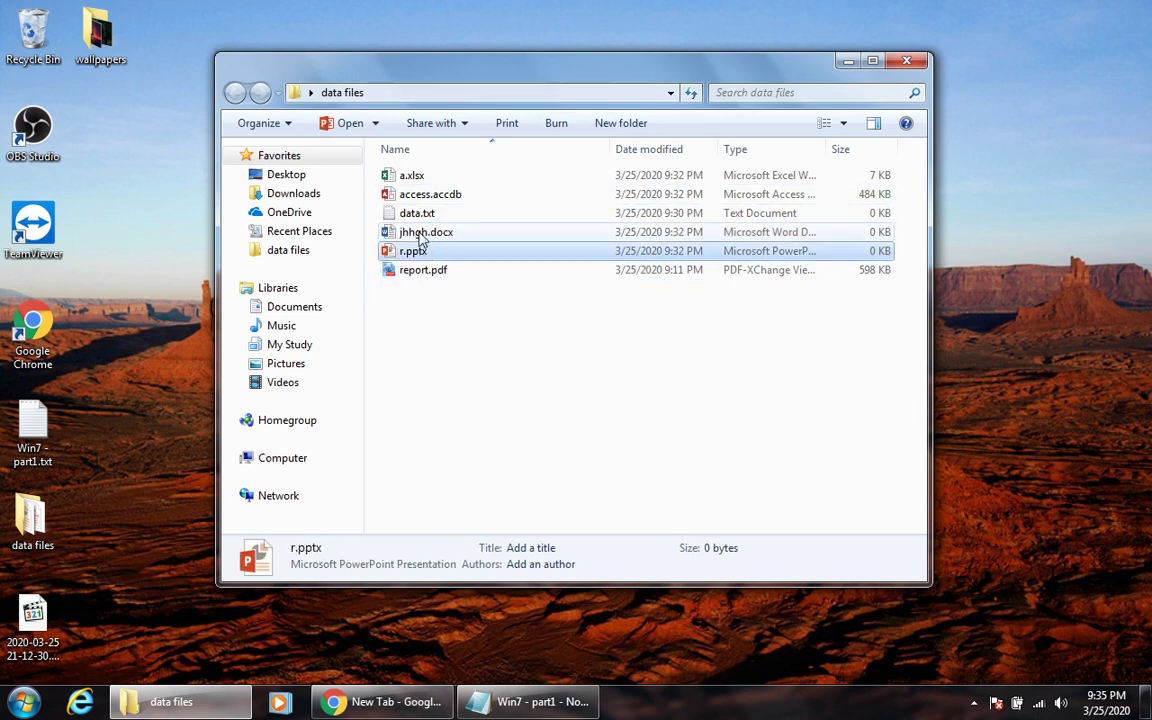
click(415, 233)
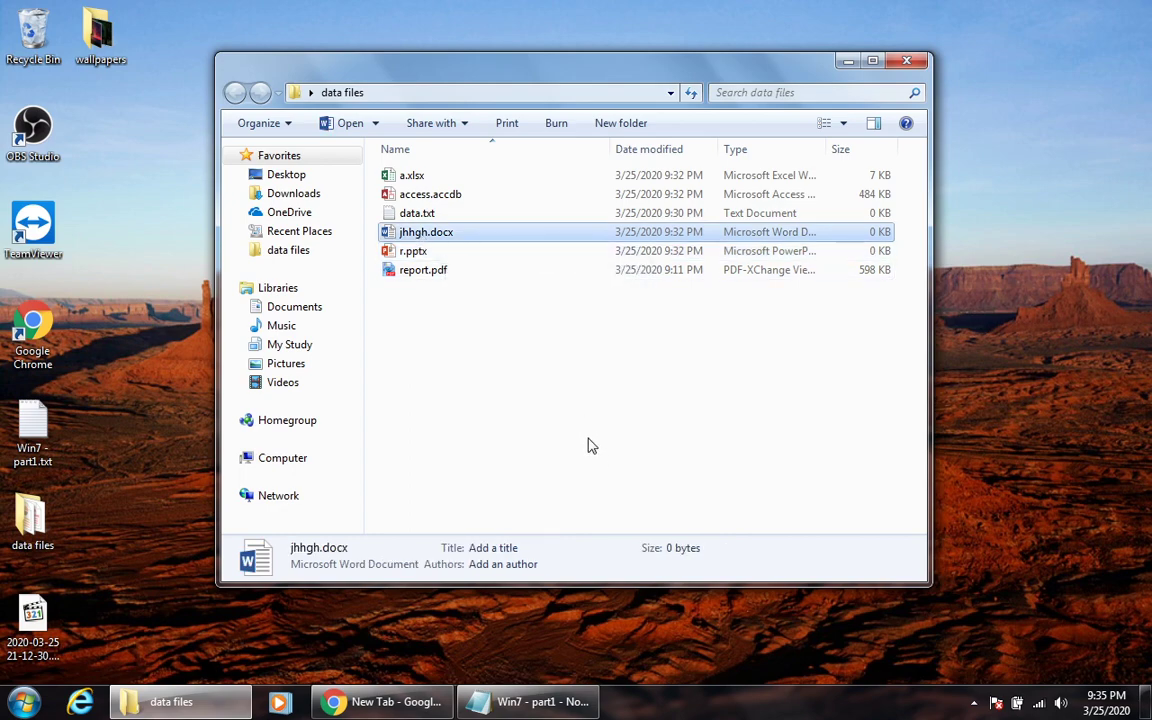
key(Delete)
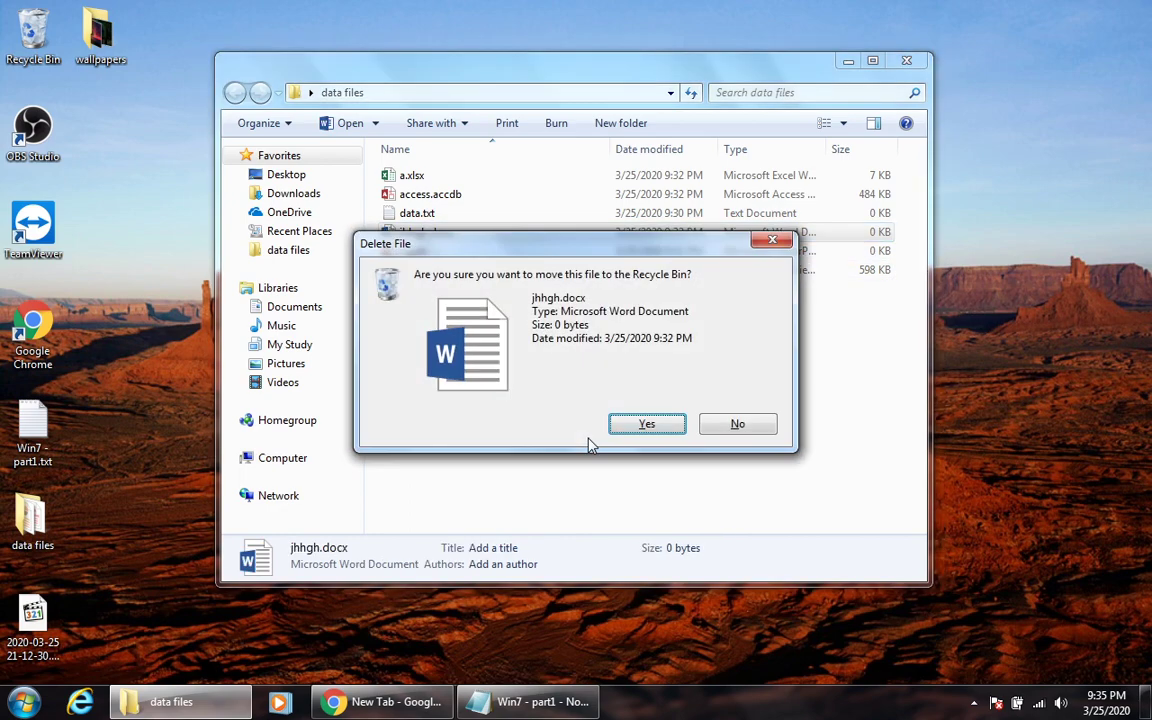
key(Return)
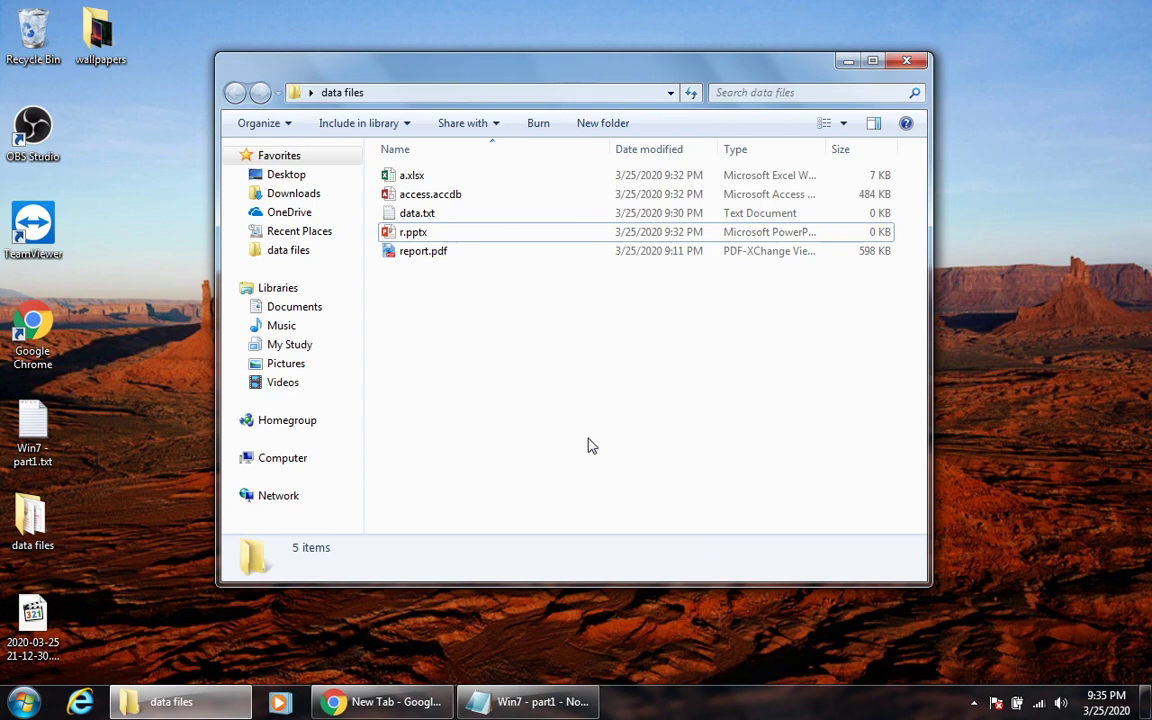
Open the Recycle Bin to look for the deleted Word document, and close it.
click(35, 33)
double_click(35, 33)
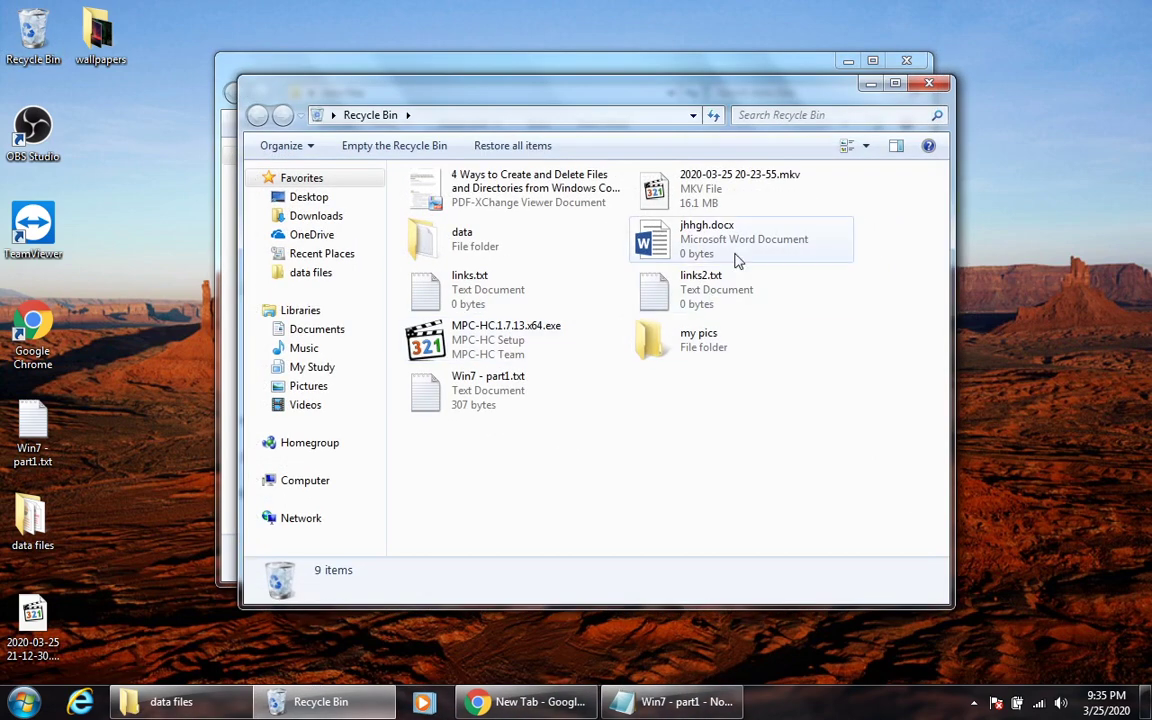
key(alt+F4)
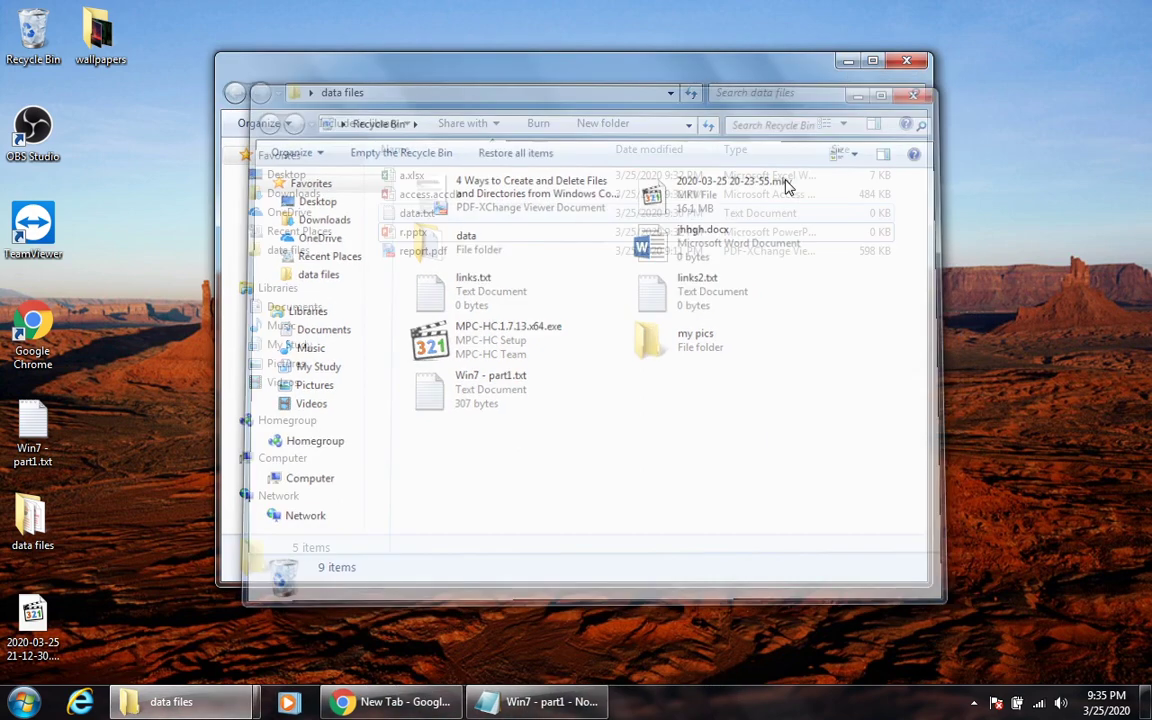
click(415, 237)
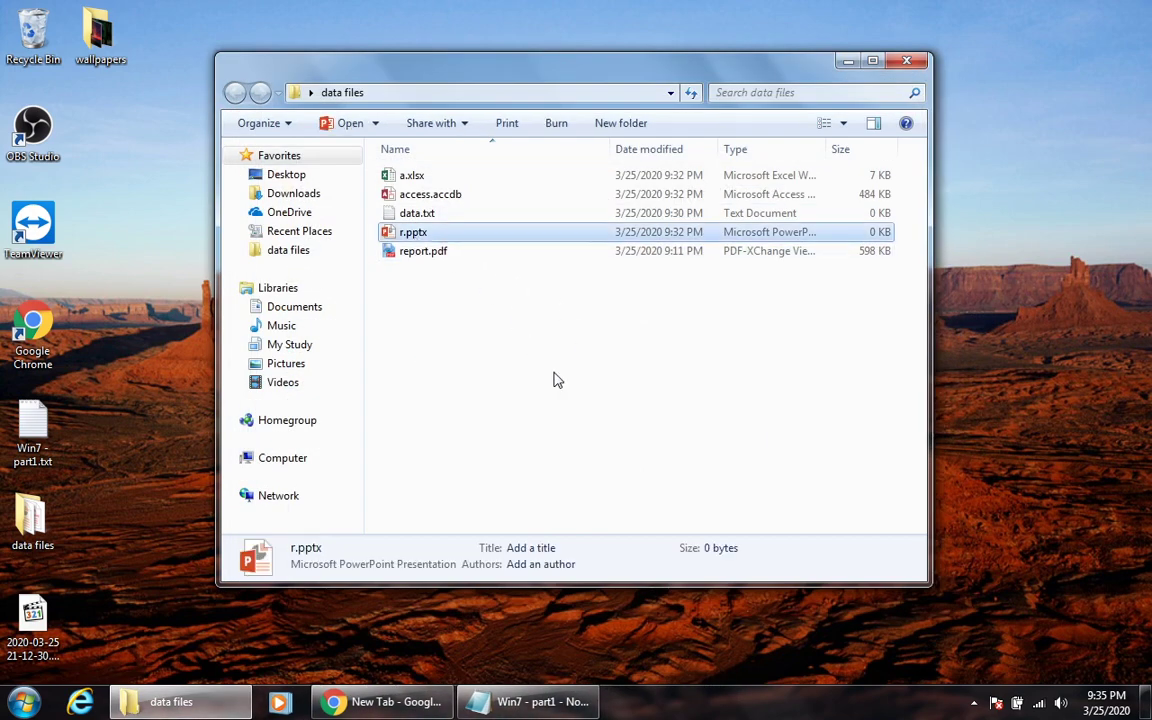
right_click(440, 234)
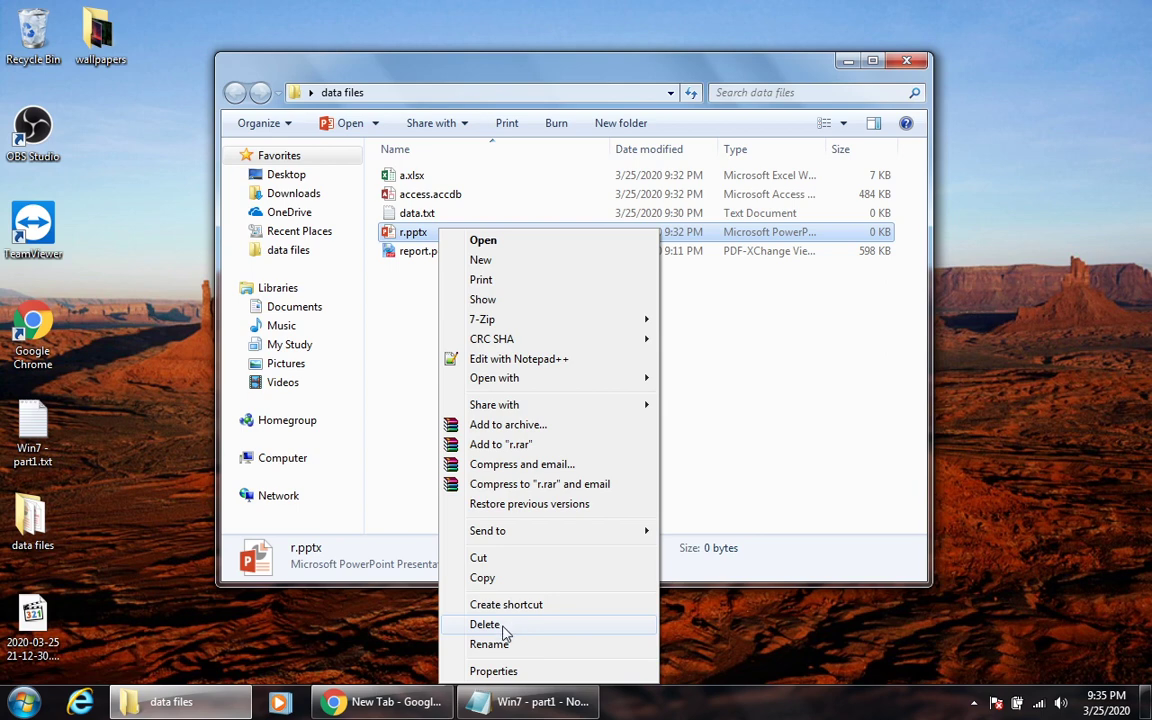
click(532, 332)
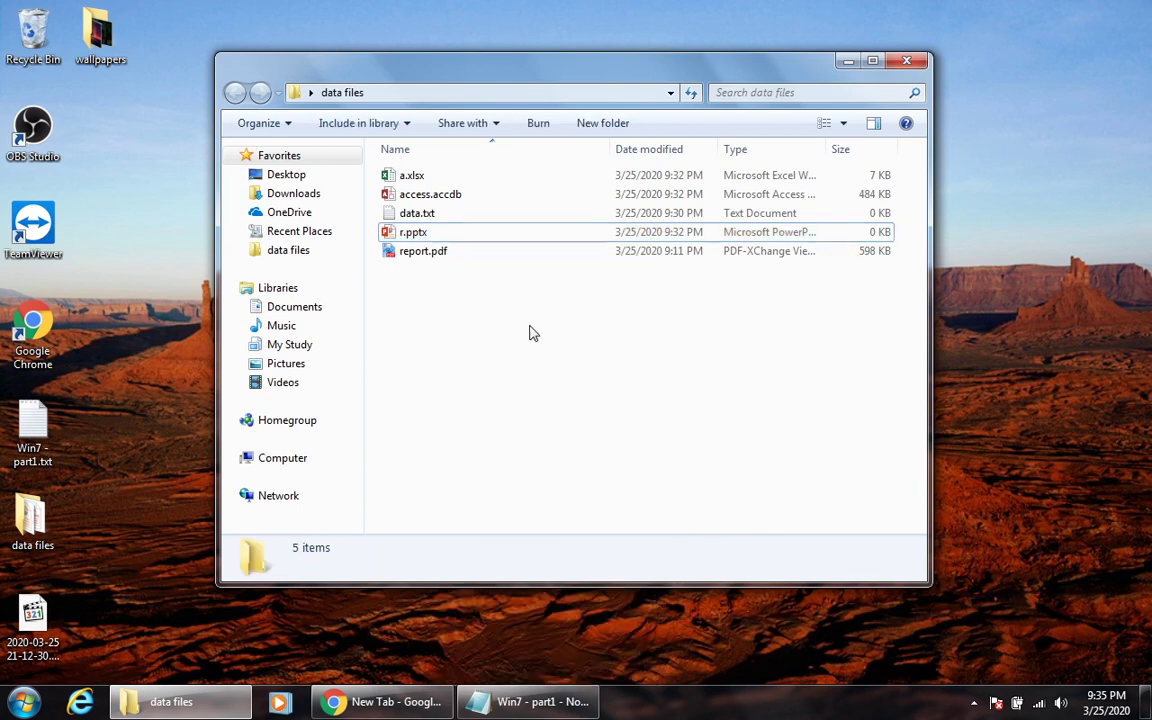
Permanently delete r.pptx from the data files folder, bypassing the Recycle Bin.
click(425, 253)
click(413, 236)
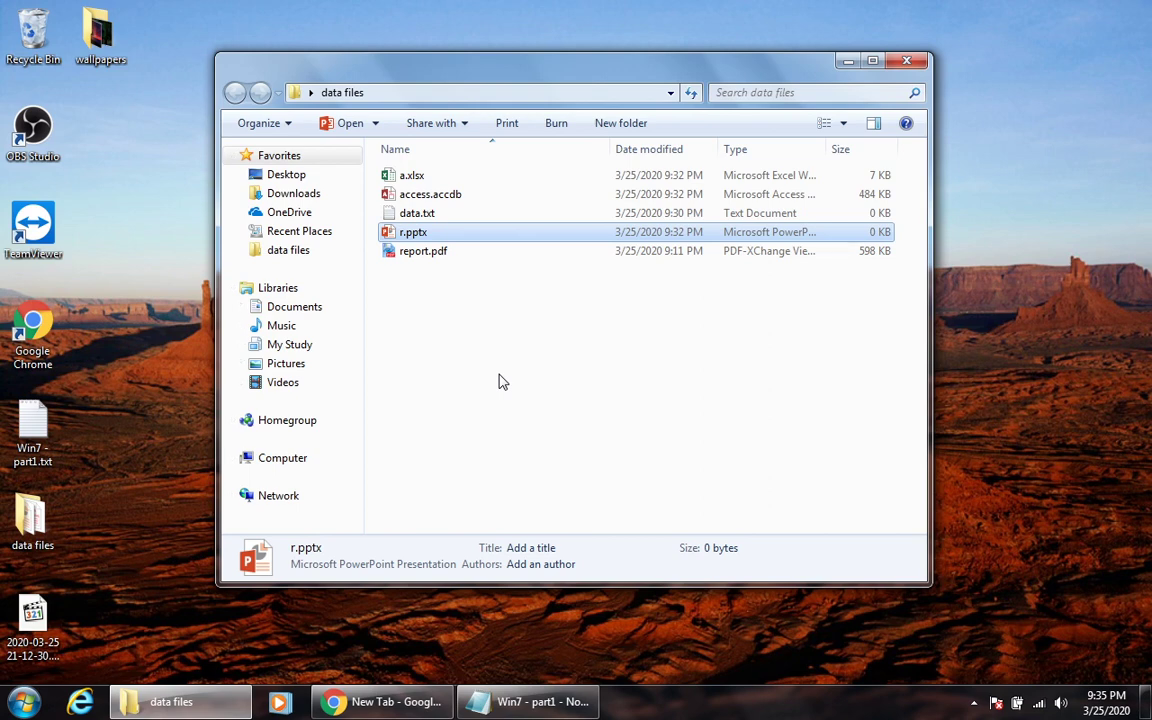
key(shift+Delete)
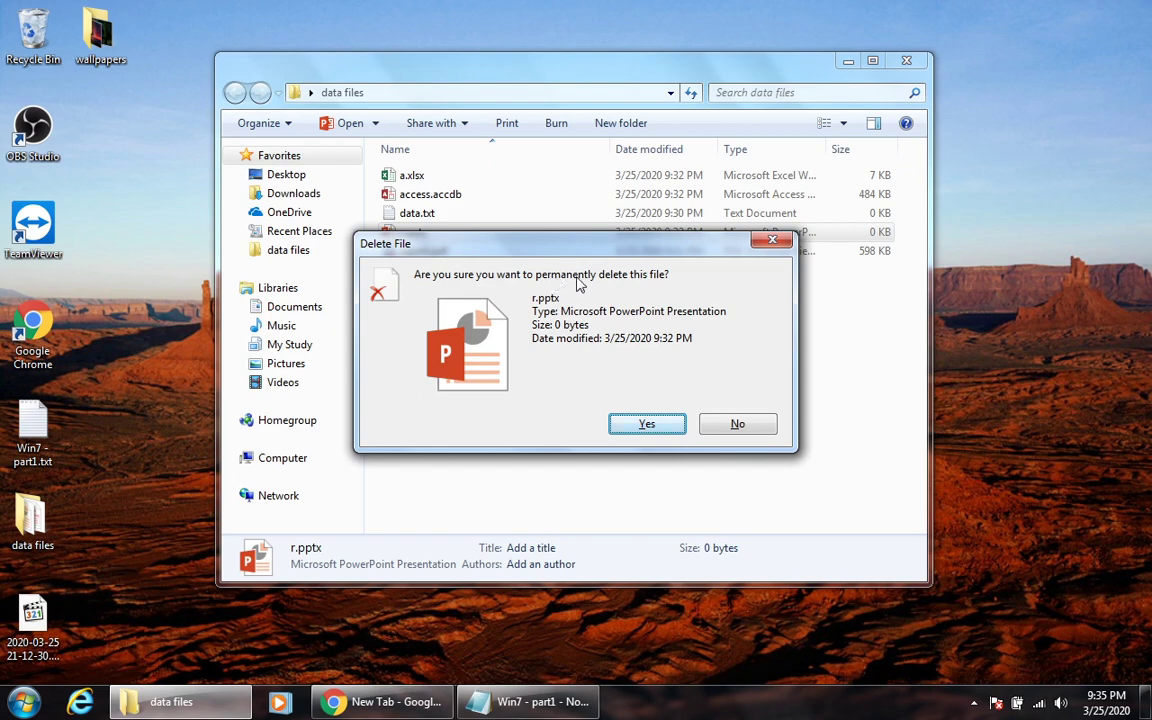
click(646, 424)
Check the Recycle Bin for the permanently deleted presentation, and close its window.
double_click(33, 32)
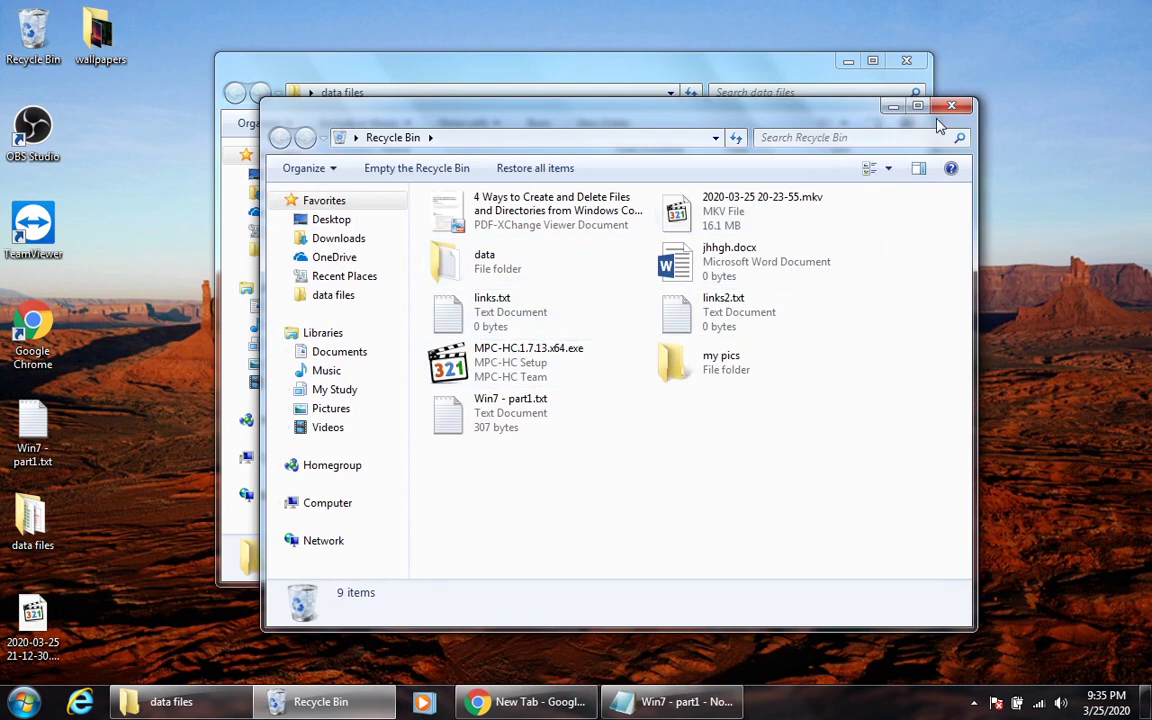
click(942, 112)
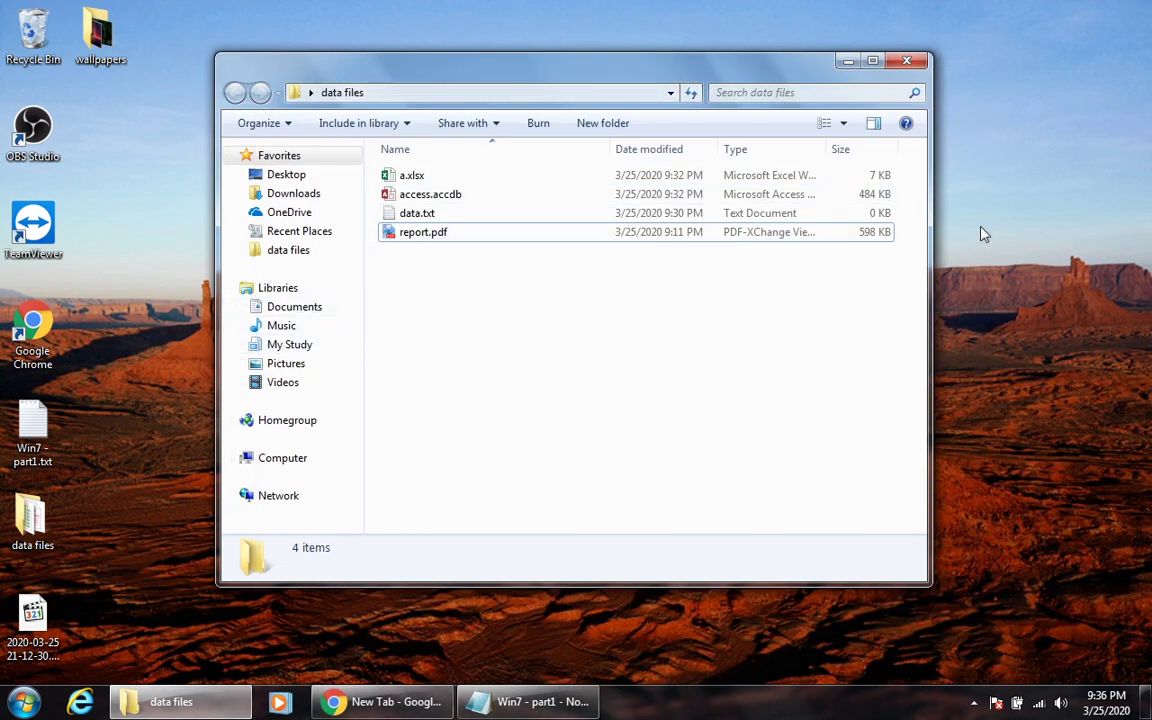
drag(905, 217, 400, 158)
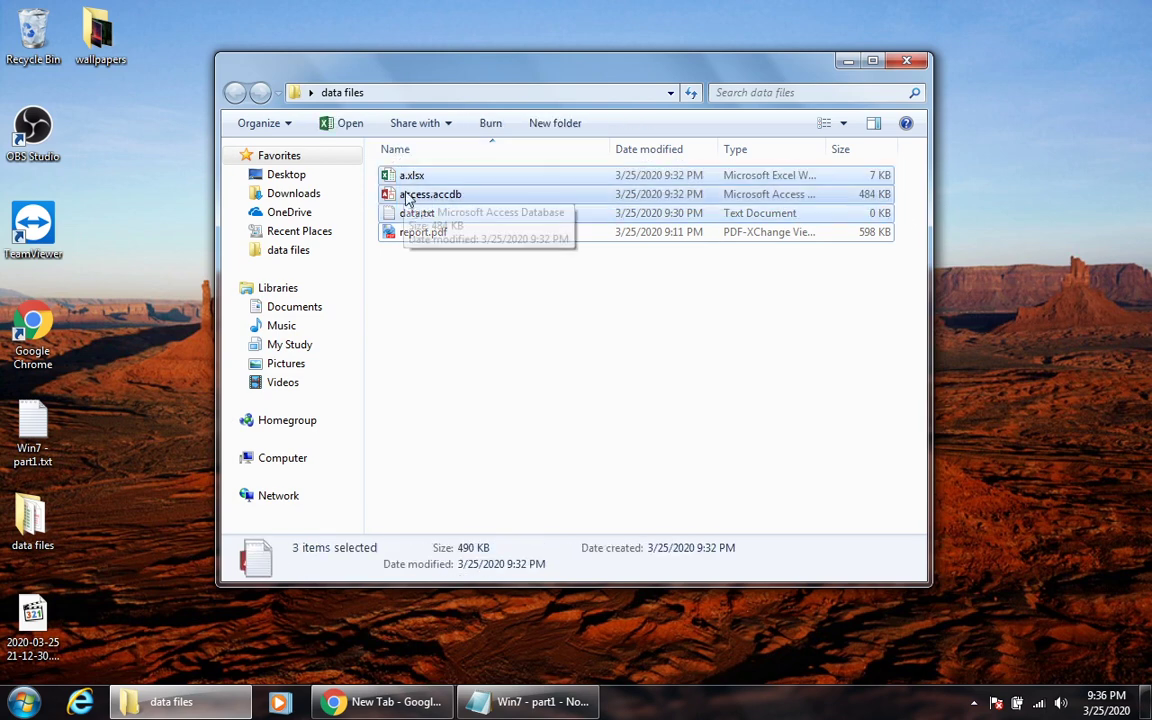
click(450, 335)
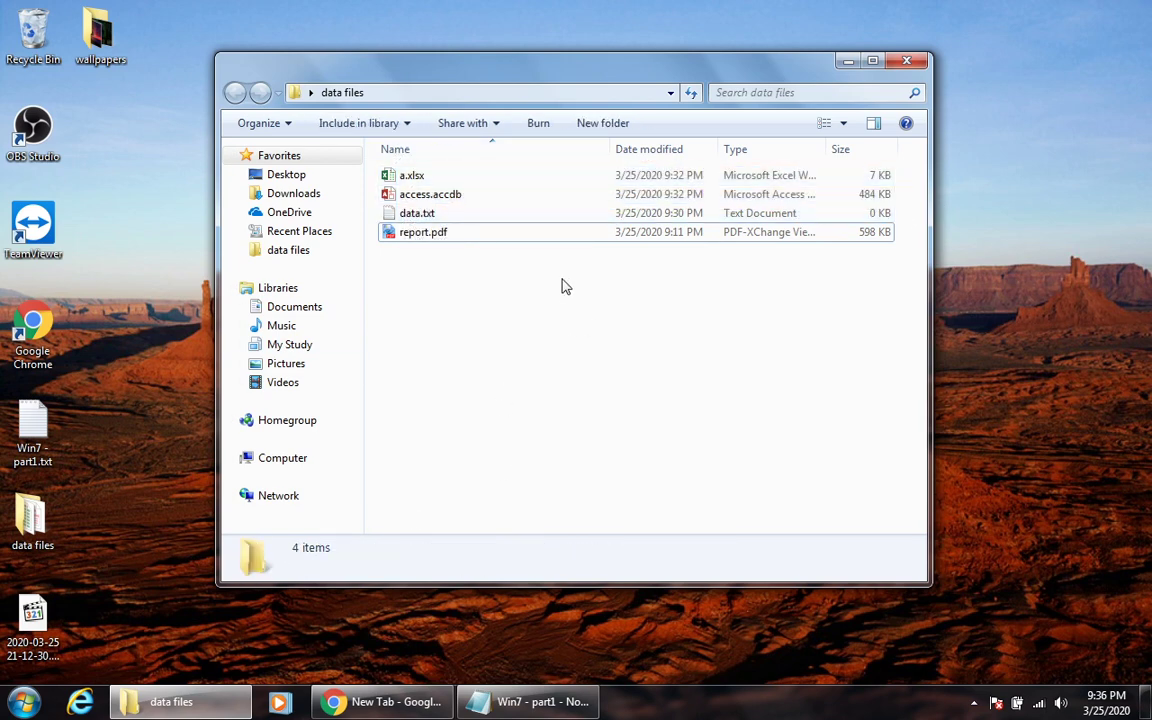
Delete a.xlsx, access.accdb and data.txt together from the data files folder by moving them to the Recycle Bin.
click(400, 214)
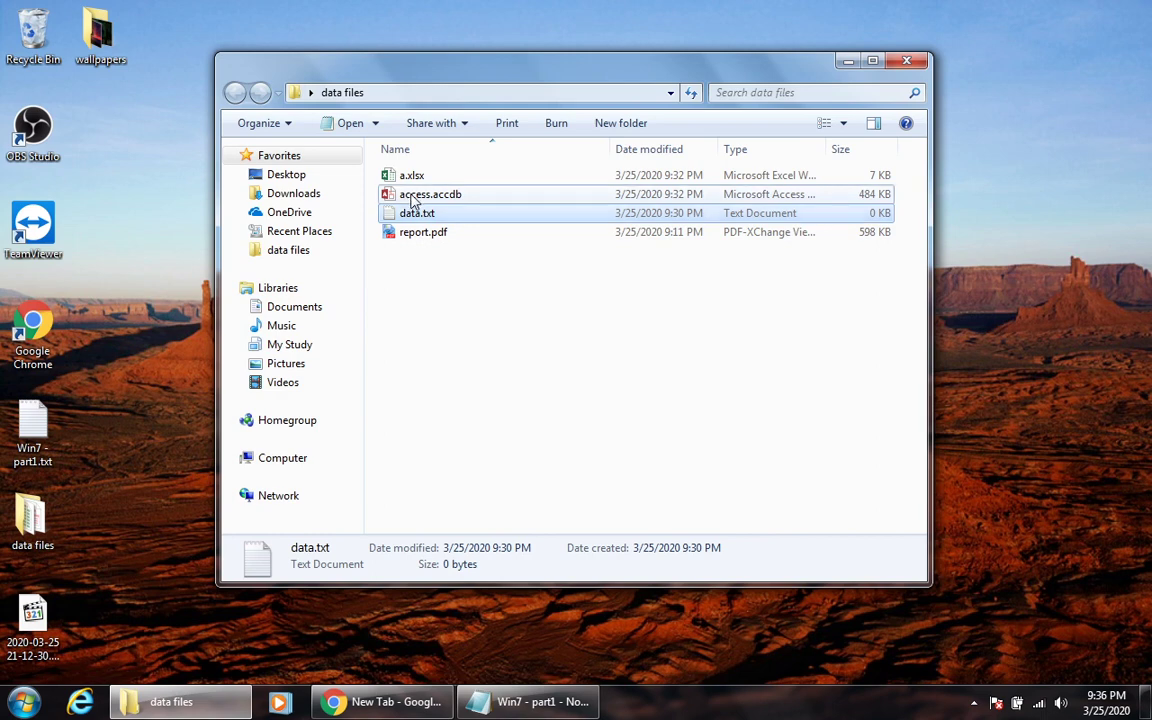
ctrl+click(411, 193)
ctrl+click(411, 176)
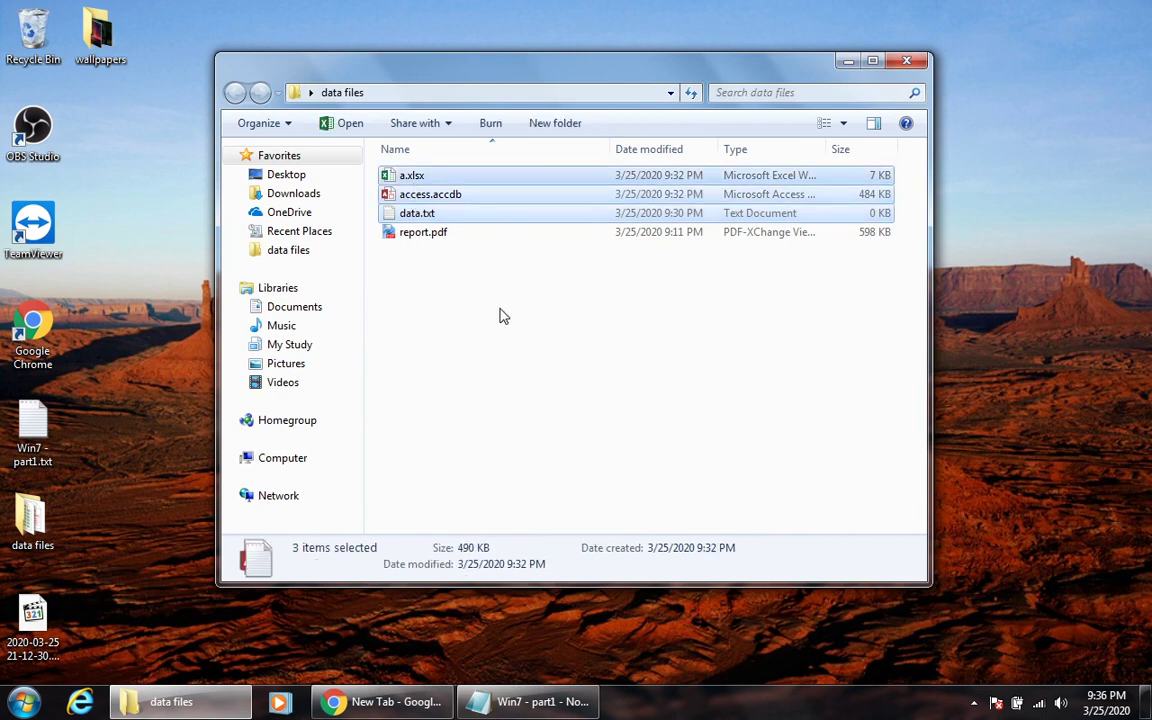
mouse_move(912, 205)
mouse_down()
mouse_move(748, 206)
mouse_move(352, 162)
mouse_move(345, 218)
mouse_move(920, 222)
mouse_up()
key(Delete)
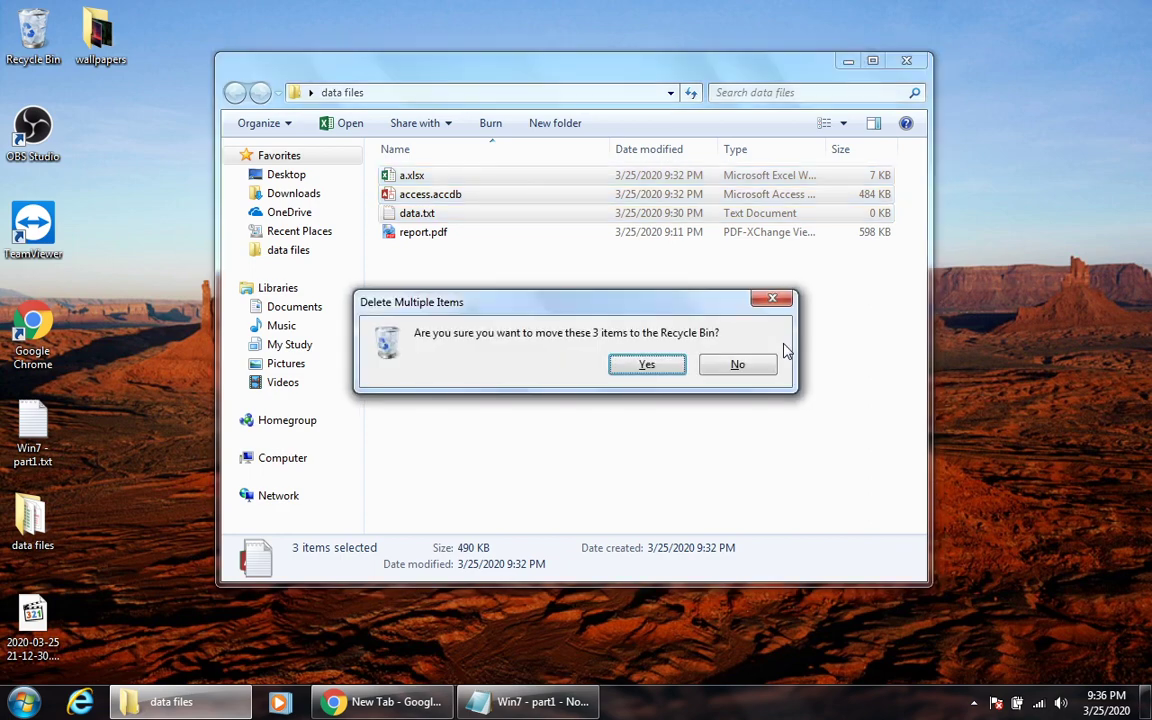
key(Return)
Glance at the practice notes, minimize them, and create a text document named data.txt in the data files folder.
click(528, 701)
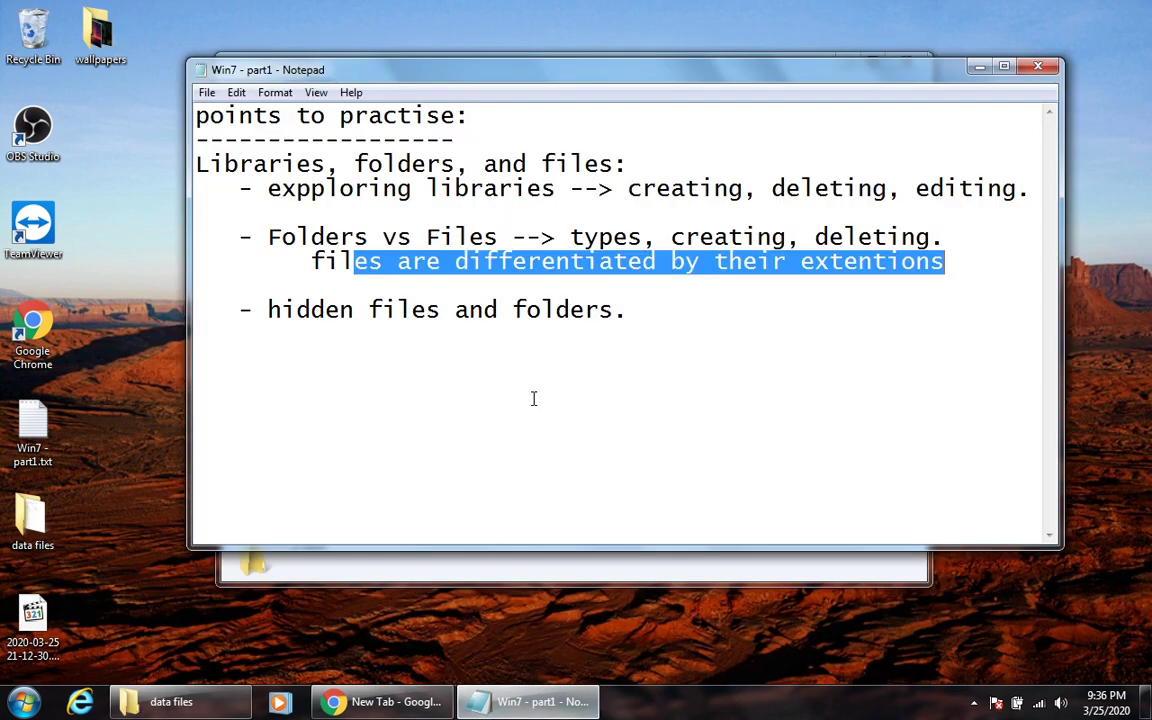
click(972, 70)
right_click(421, 323)
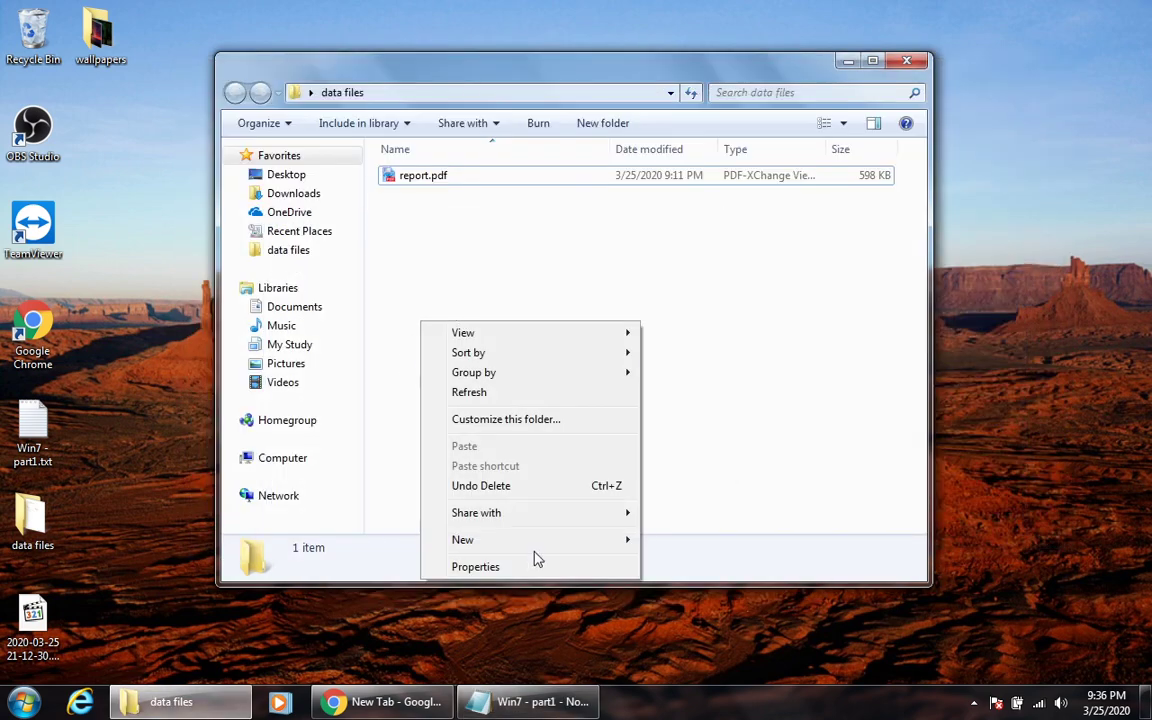
mouse_move(540, 540)
click(690, 479)
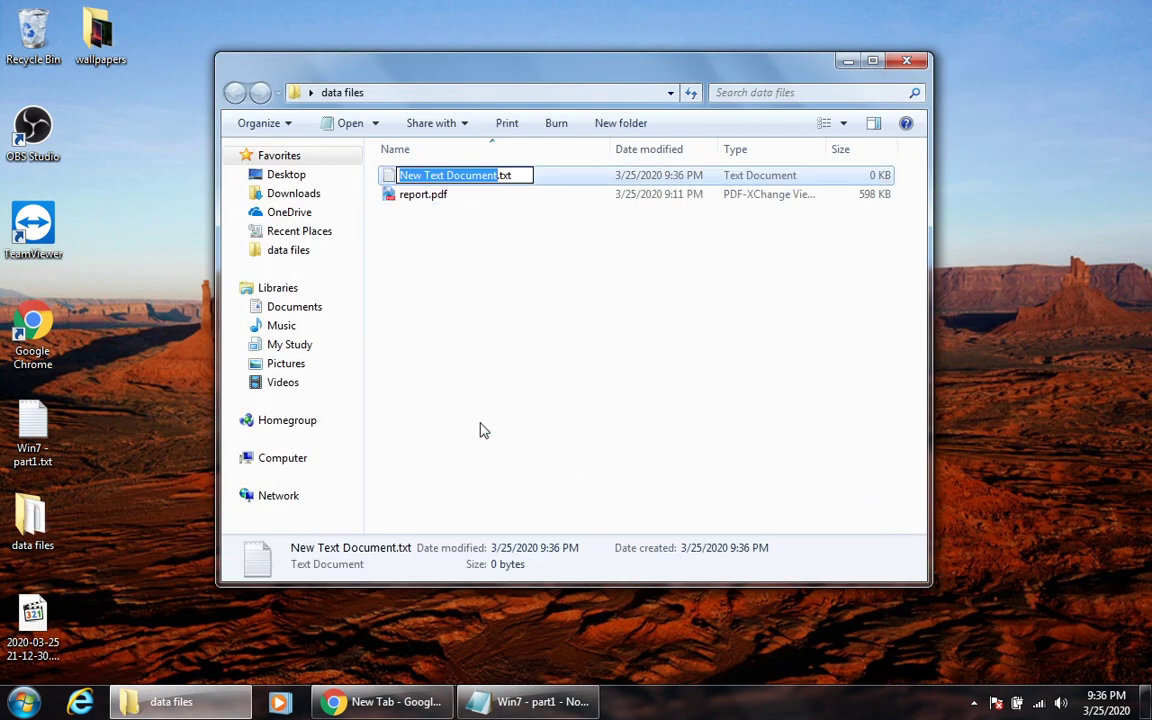
text(te)
key(BackSpace)
key(BackSpace)
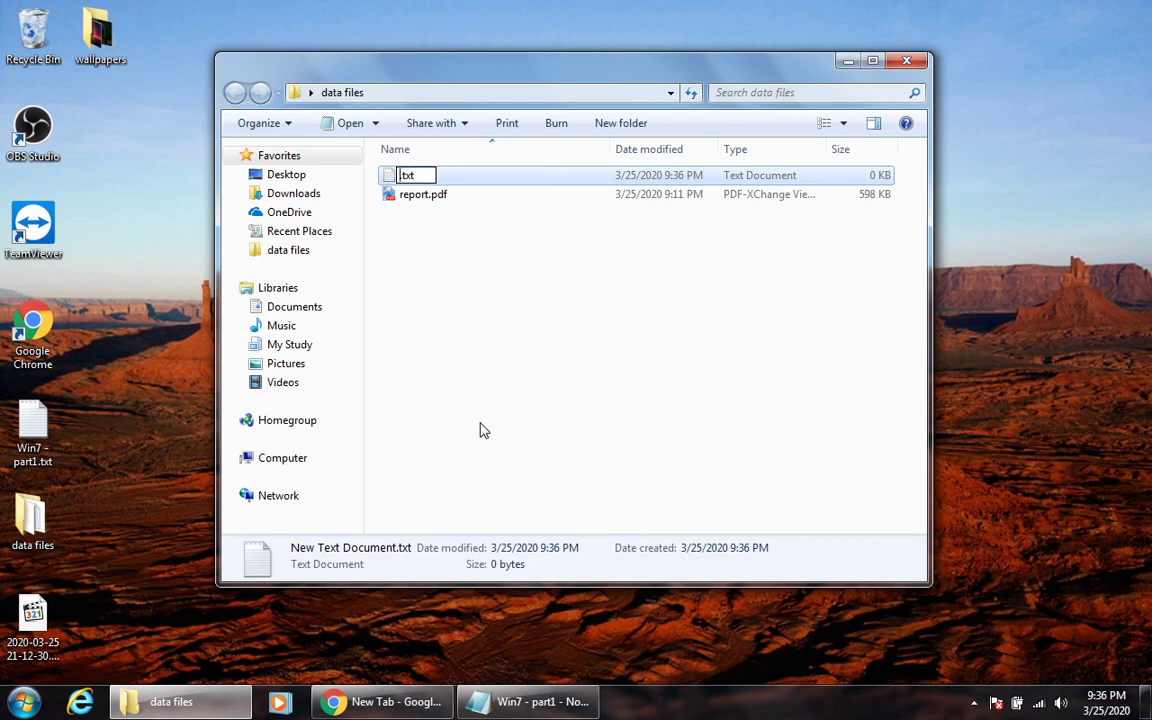
text(data)
key(Return)
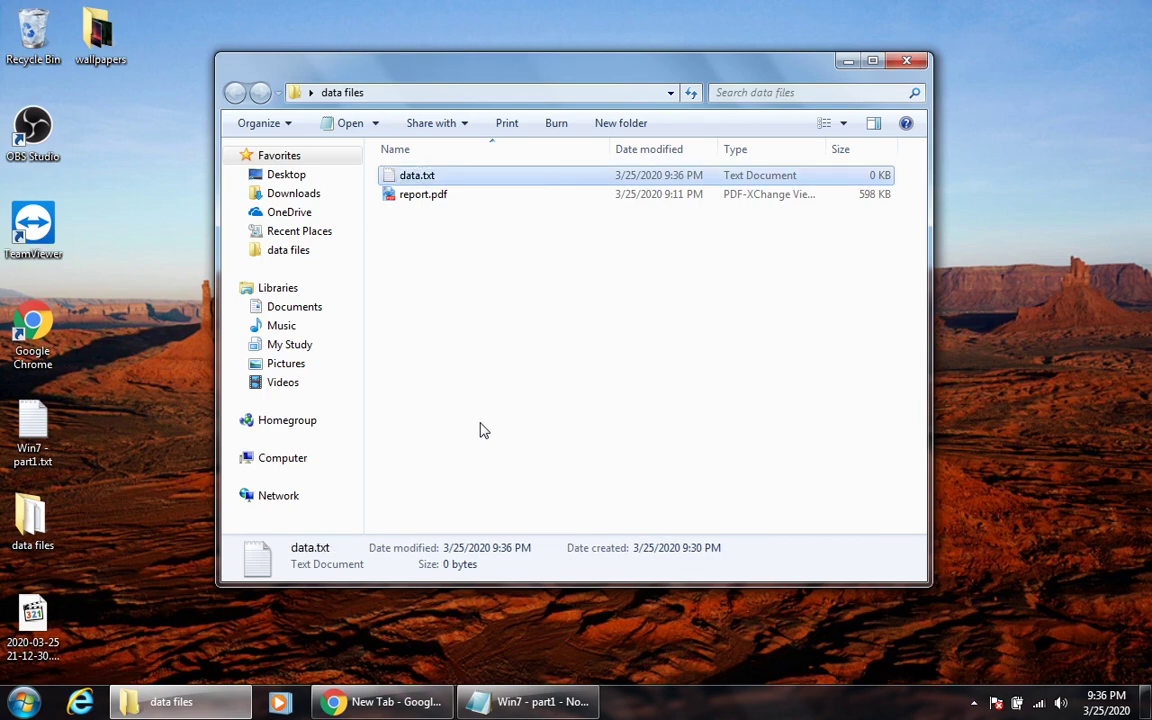
Open data.txt, write "hello from data." in it, save the file and close it.
key(alt+Tab)
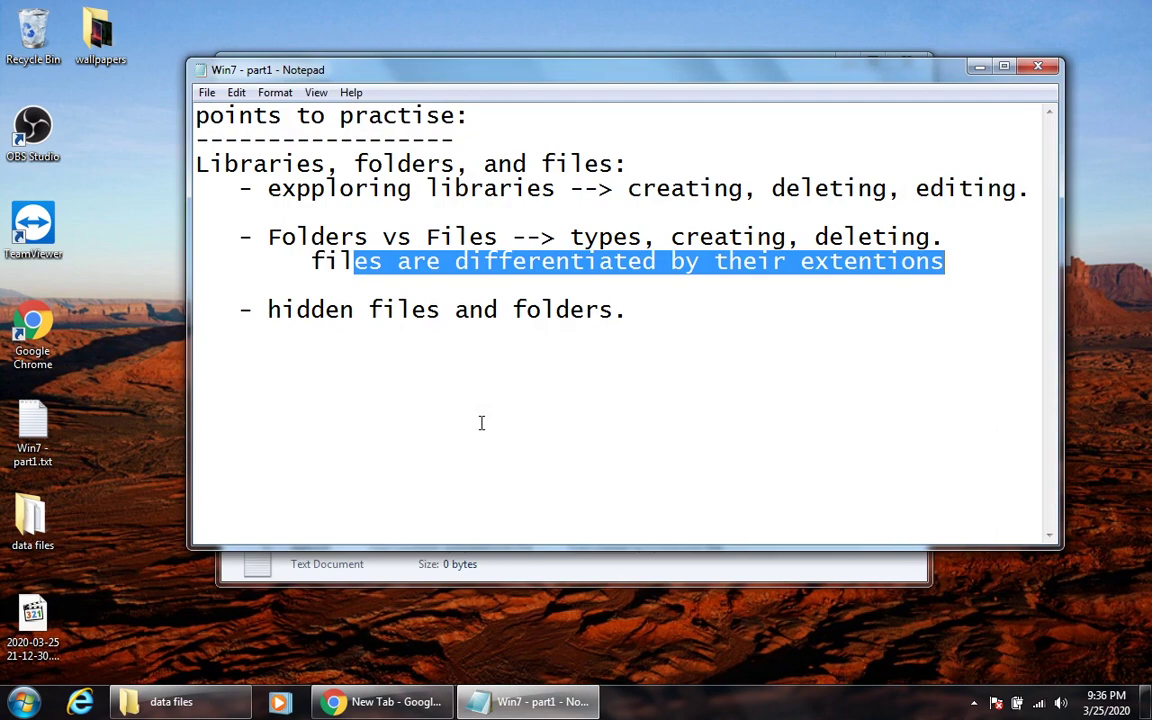
key(alt+Tab)
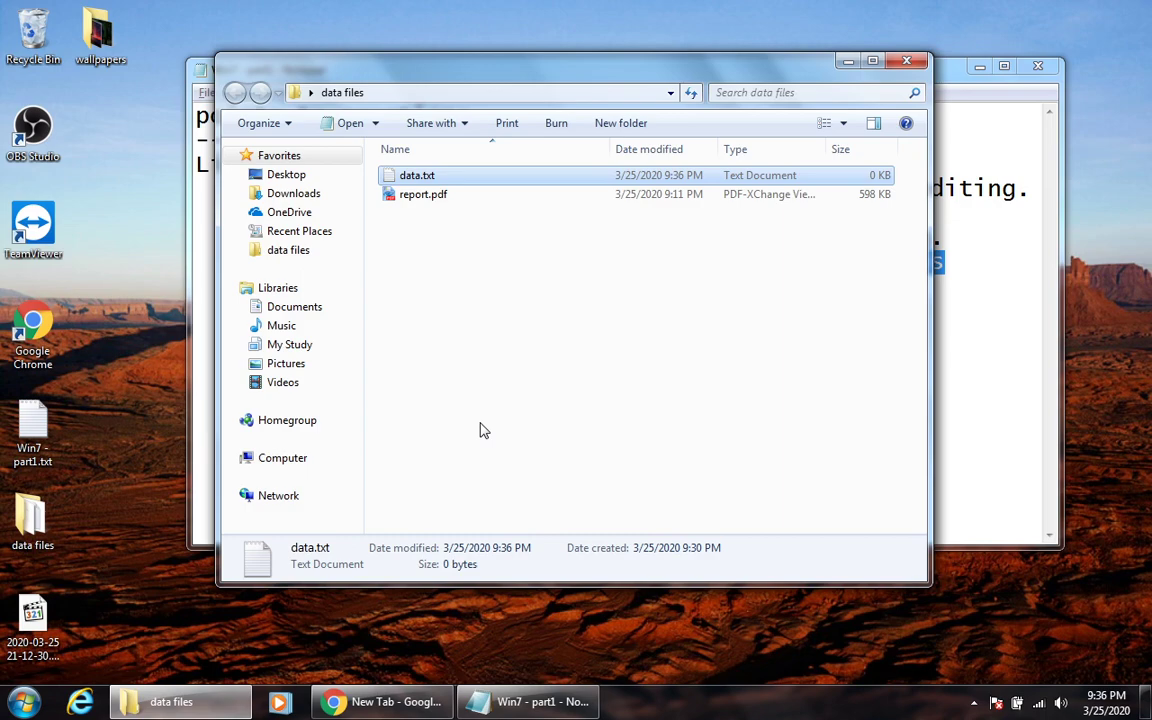
key(Return)
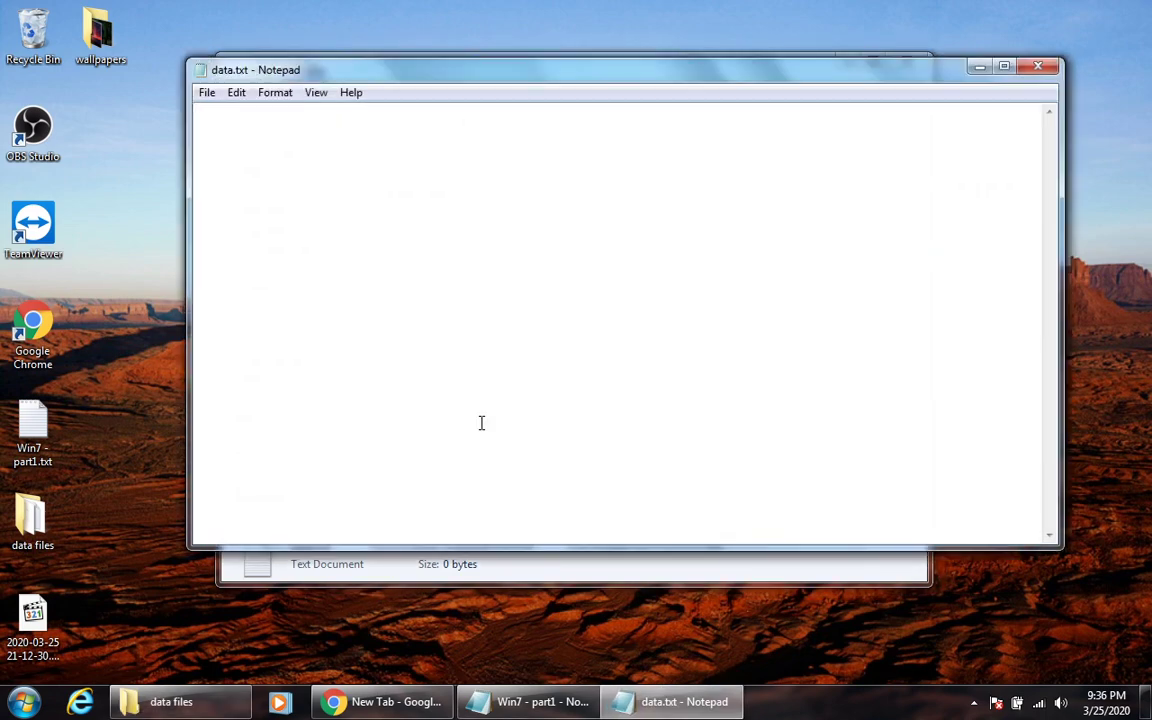
text(heloo from data)
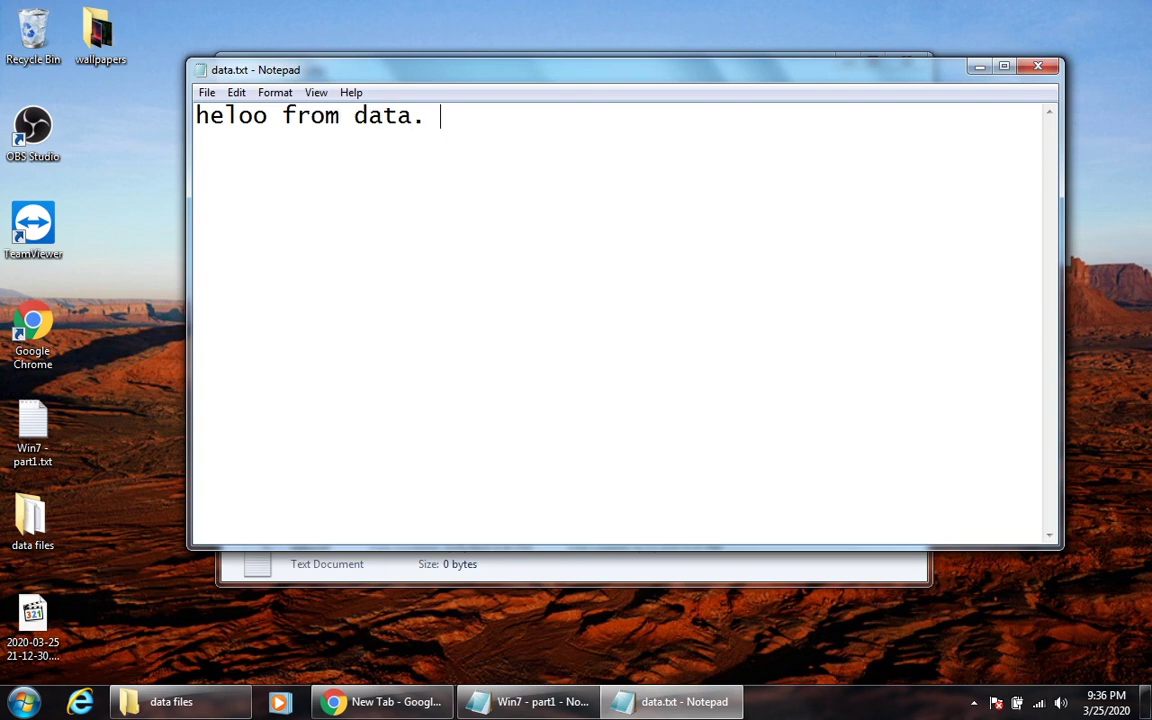
text(.)
click(253, 116)
key(BackSpace)
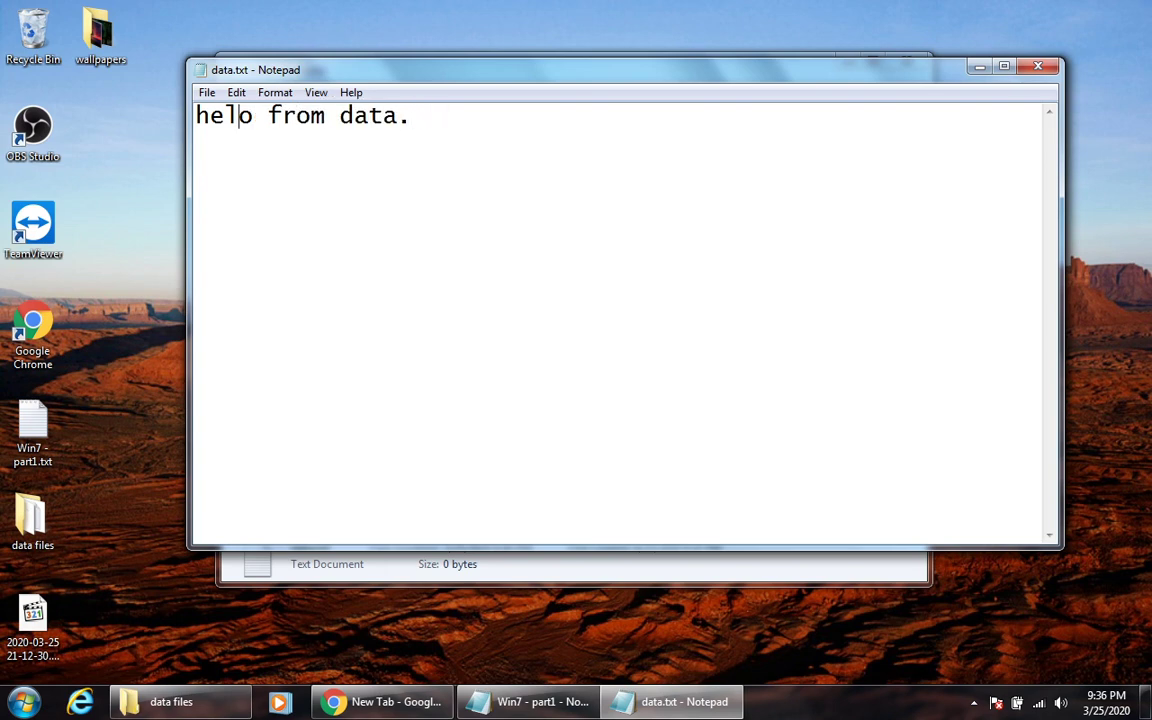
text(l)
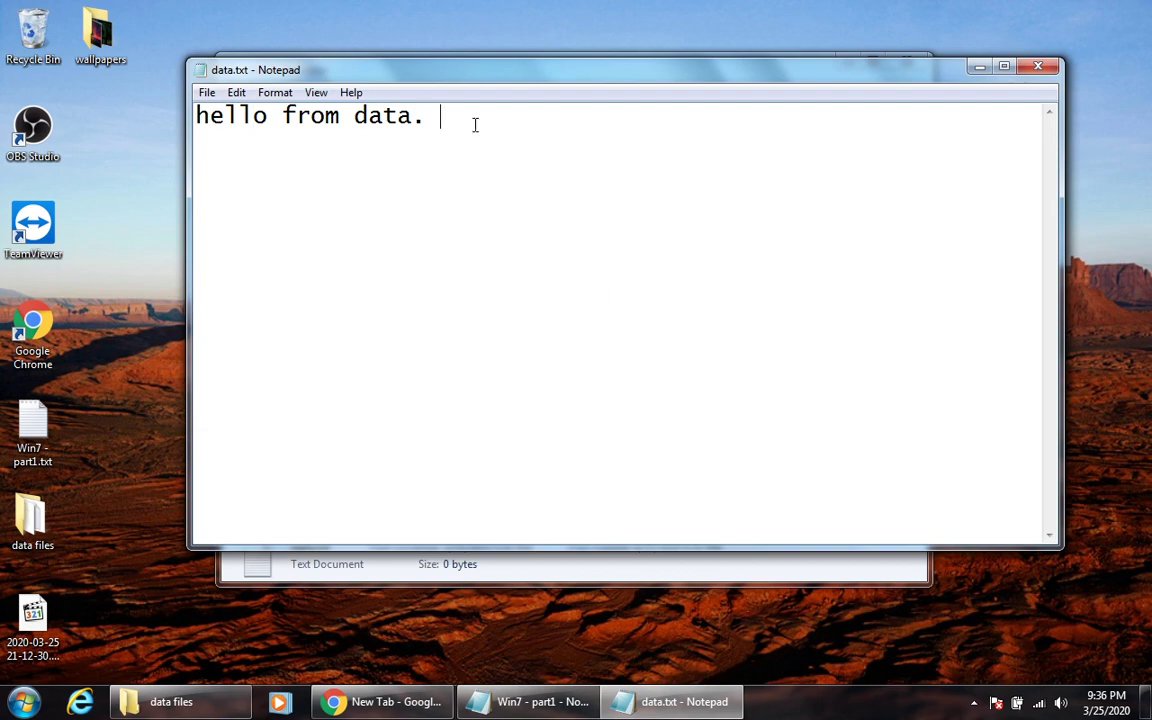
key(ctrl+s)
click(1038, 67)
Open the properties of data.txt and turn on its Hidden attribute.
right_click(455, 177)
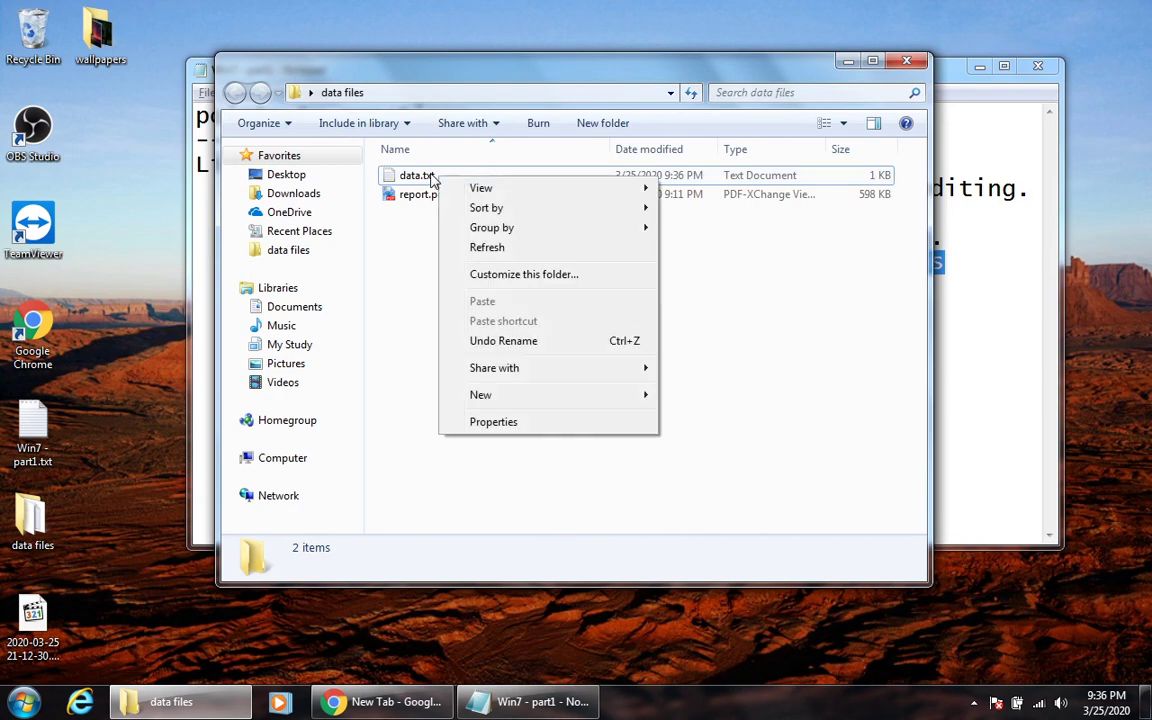
click(412, 176)
right_click(416, 174)
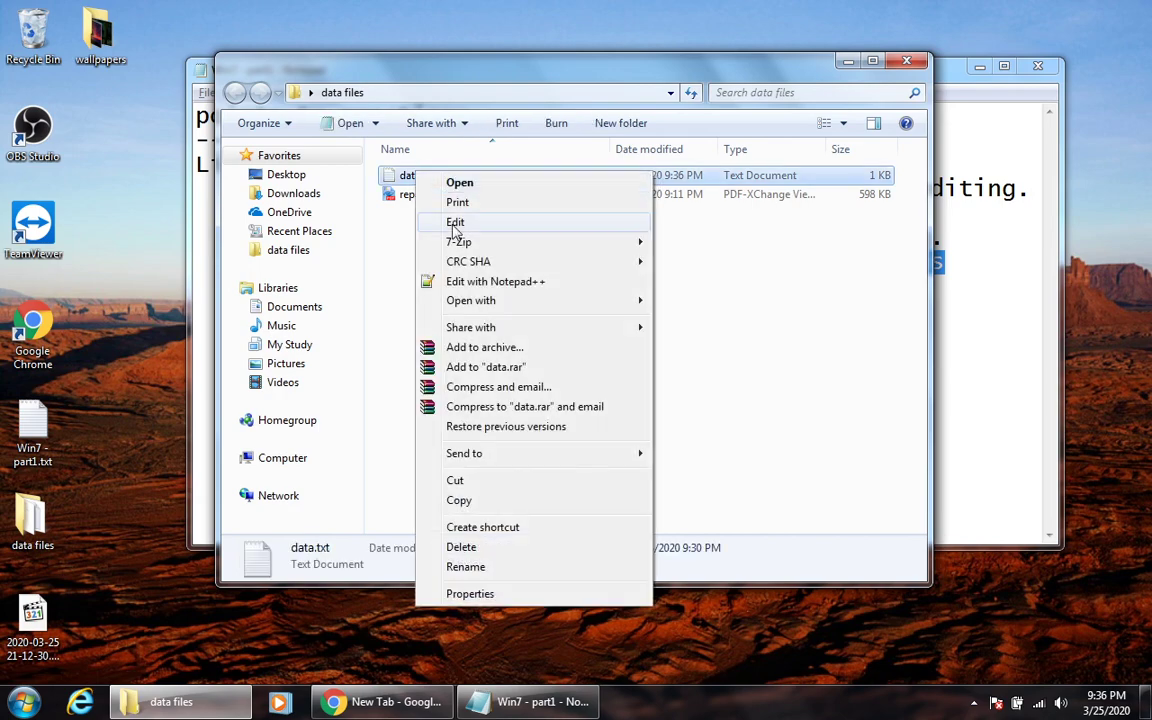
click(470, 594)
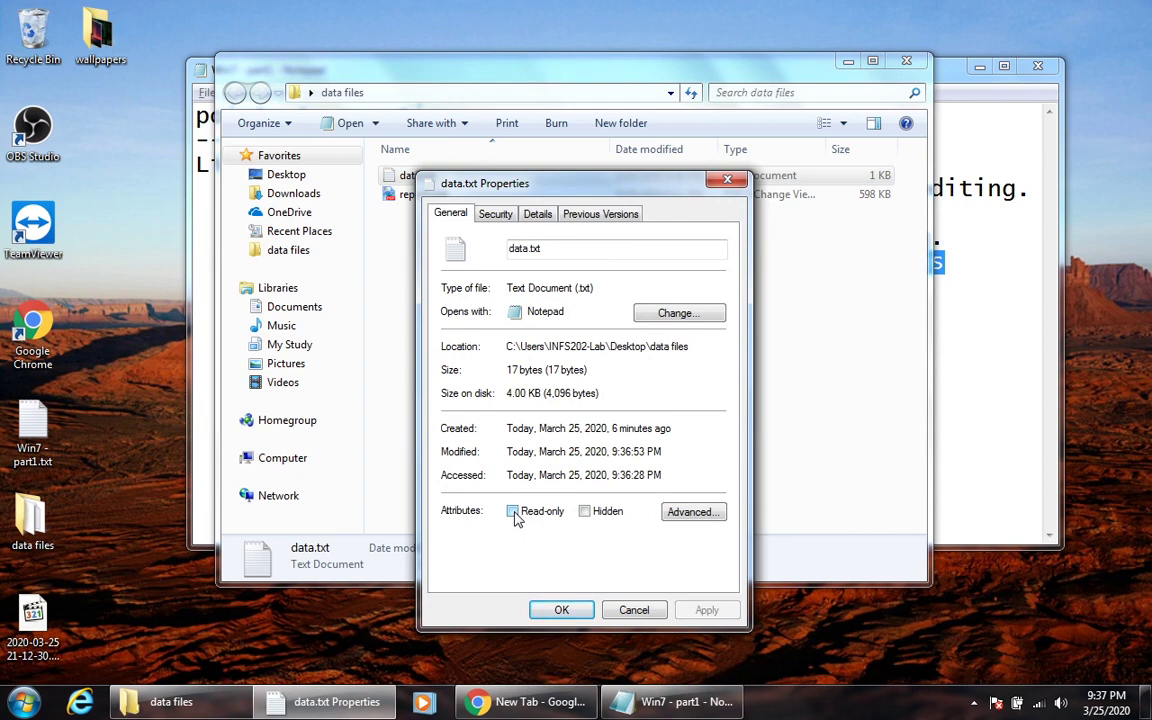
click(585, 512)
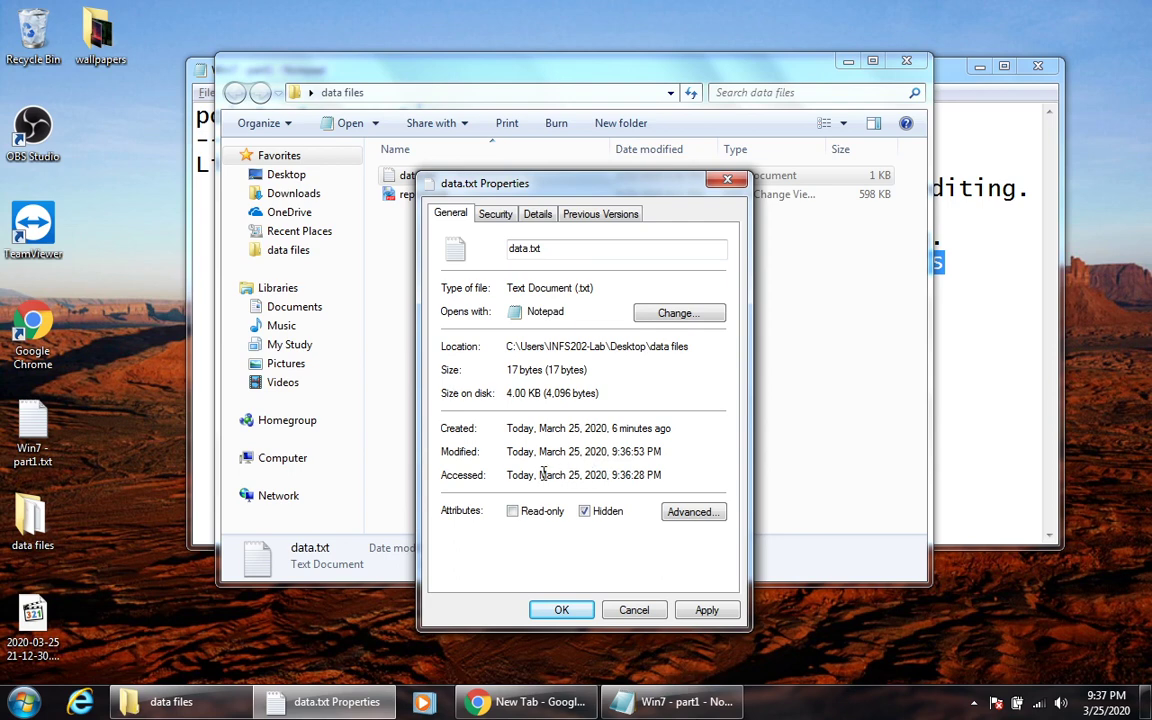
Review the modified and created dates, size, size on disk, location and name in the properties of data.txt.
drag(548, 451, 655, 451)
drag(524, 428, 668, 428)
drag(595, 372, 477, 372)
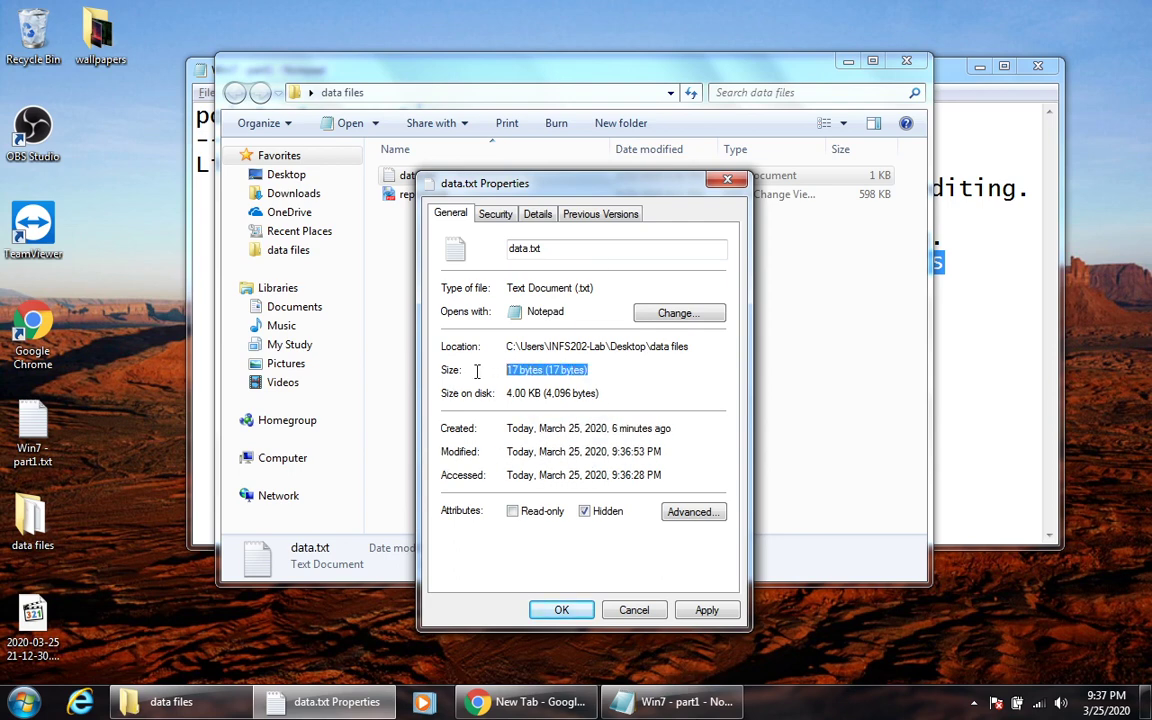
drag(602, 393, 490, 393)
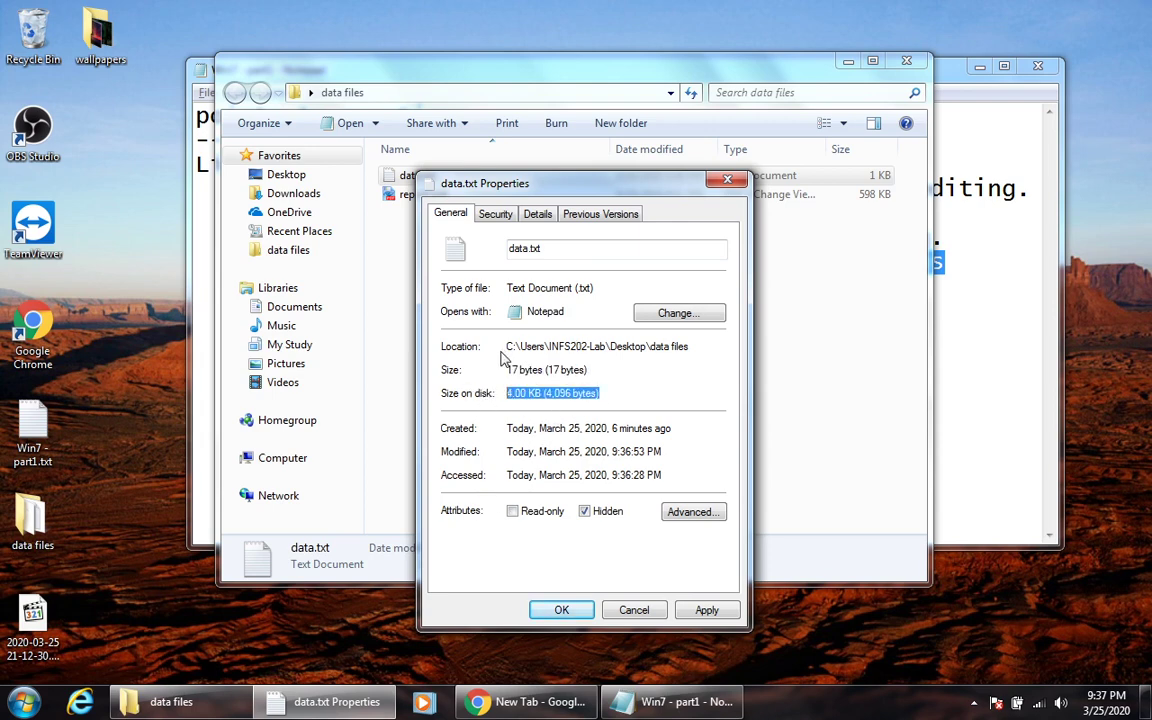
drag(523, 346, 688, 347)
click(546, 250)
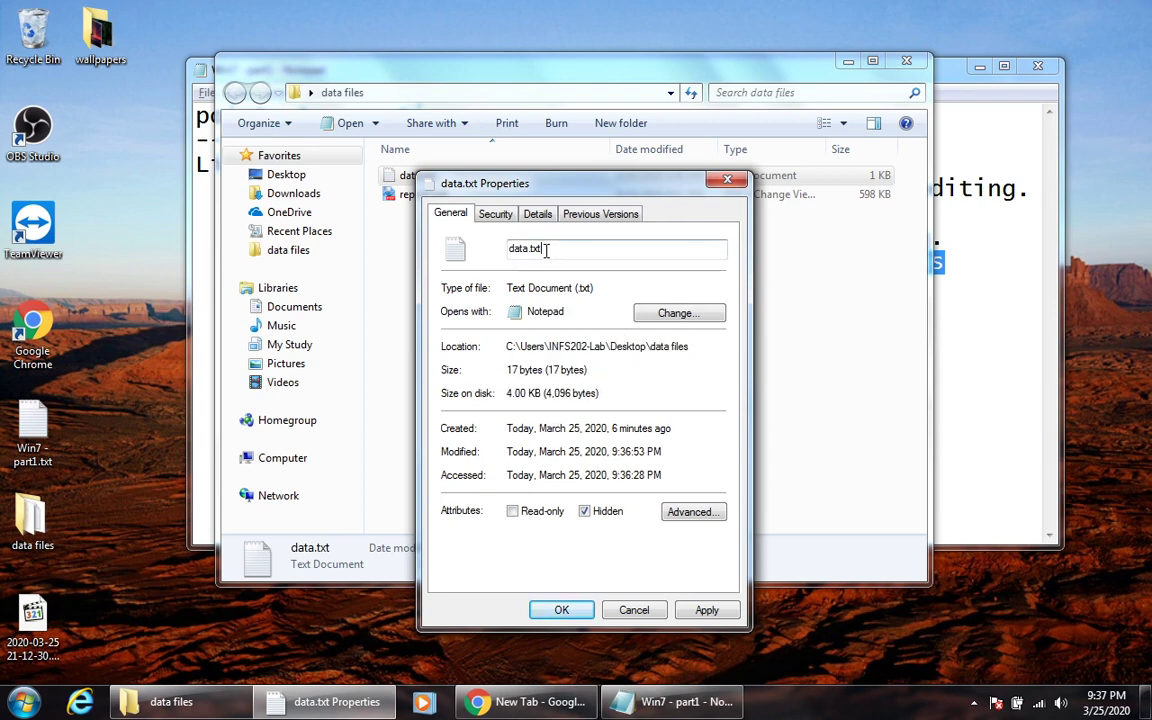
drag(548, 249, 505, 250)
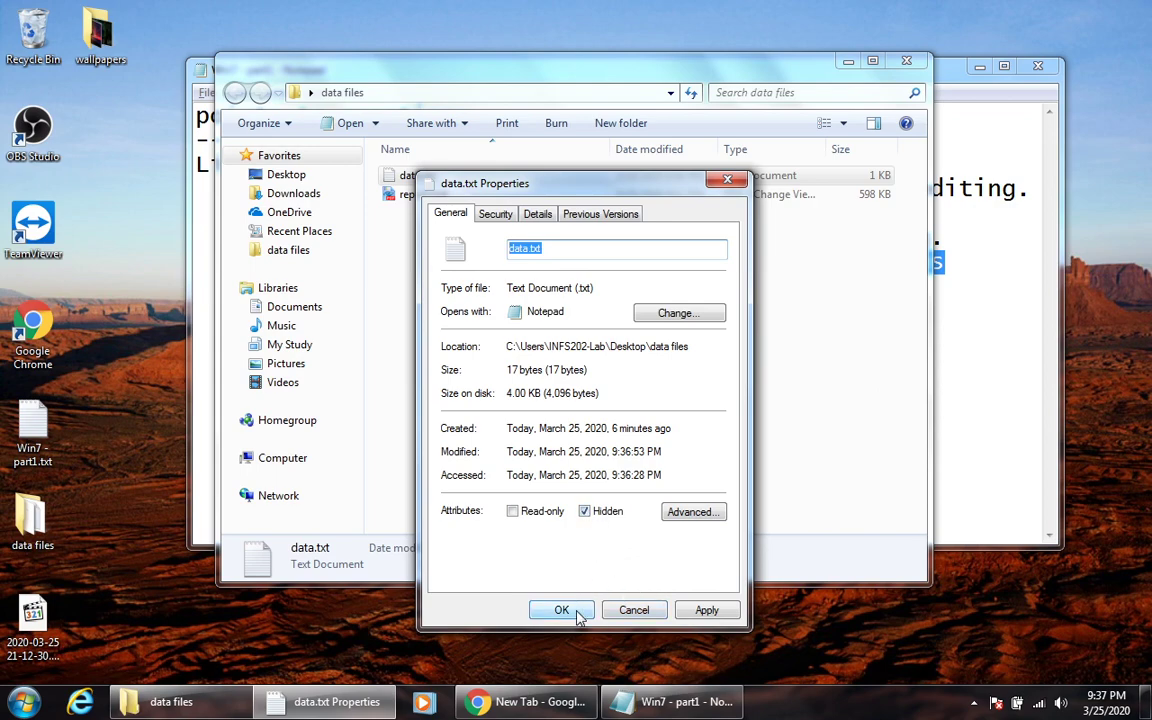
Apply the Hidden attribute to data.txt, confirm the properties, and close the data files window.
click(702, 609)
click(560, 610)
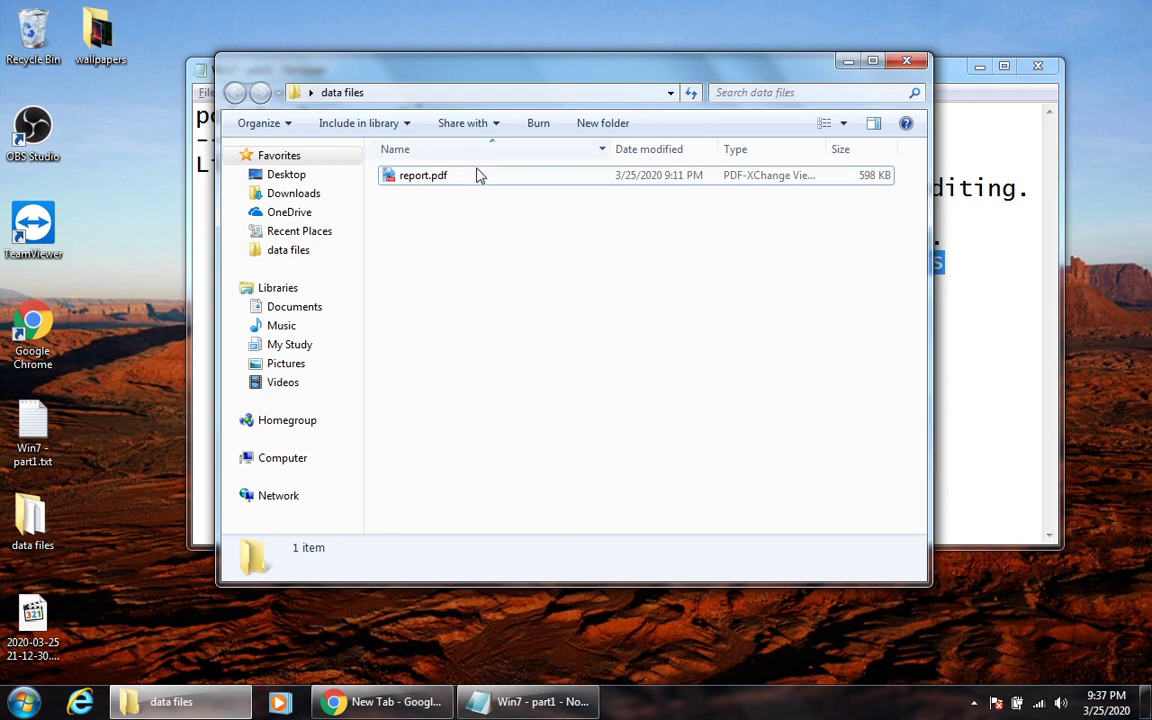
click(892, 60)
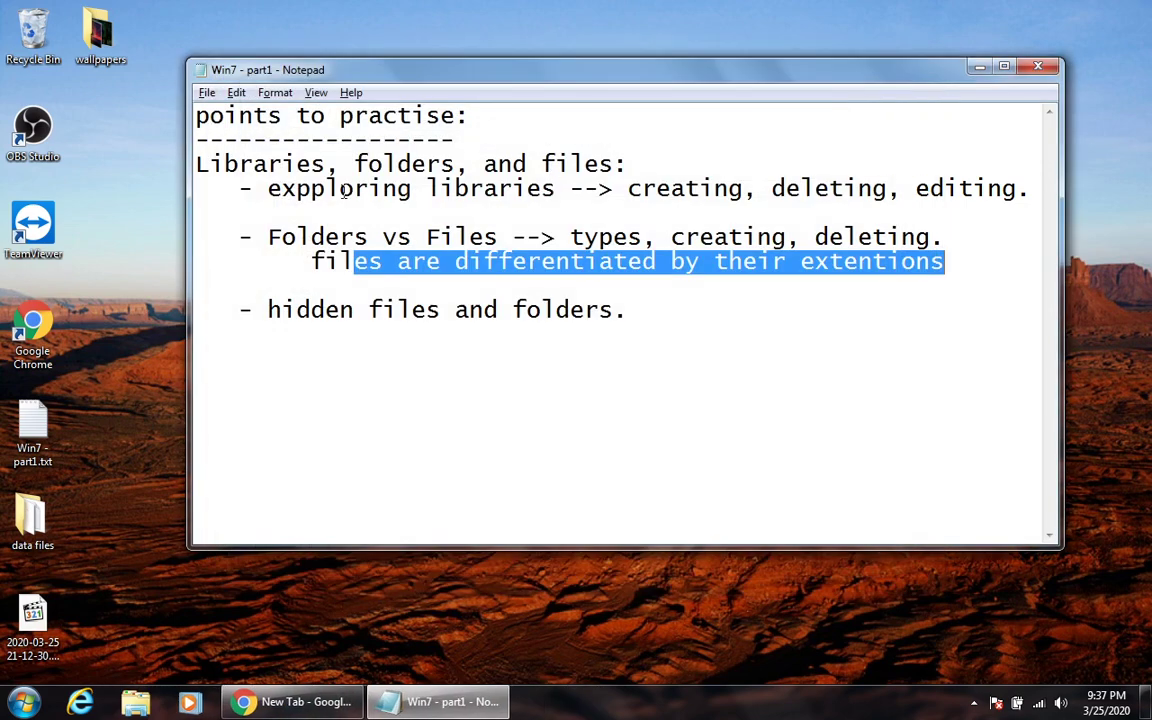
Create a desktop folder named secrete and place it below the wallpapers folder.
right_click(137, 141)
mouse_move(247, 312)
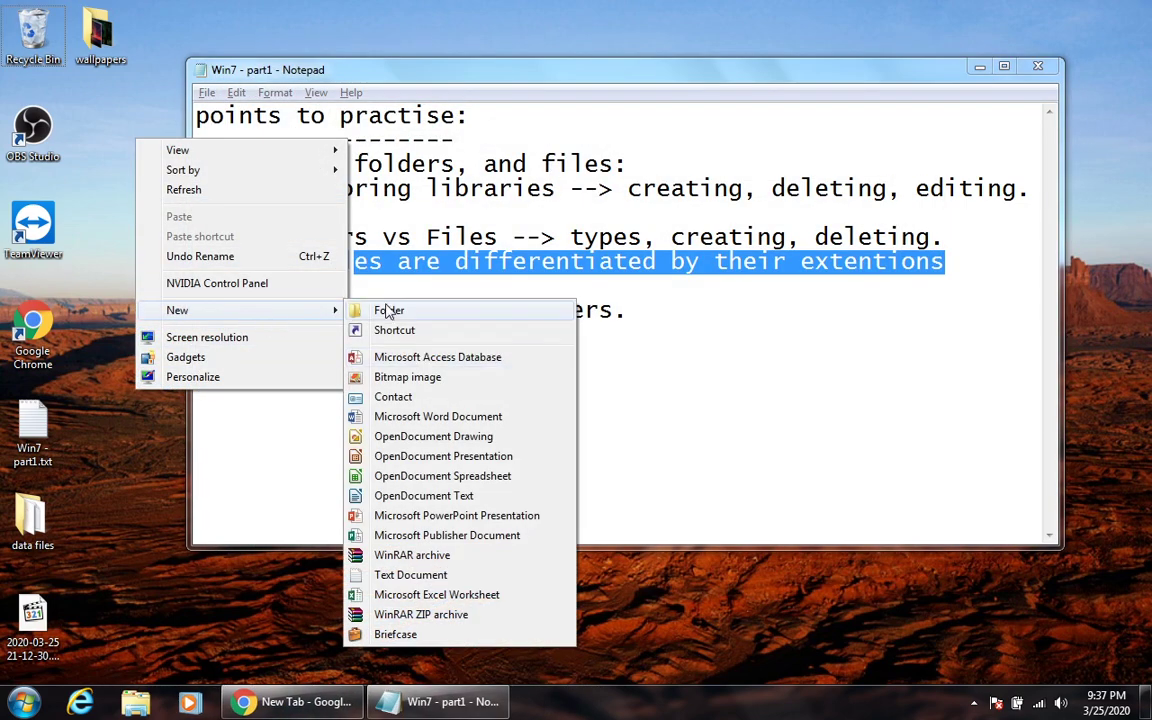
click(386, 307)
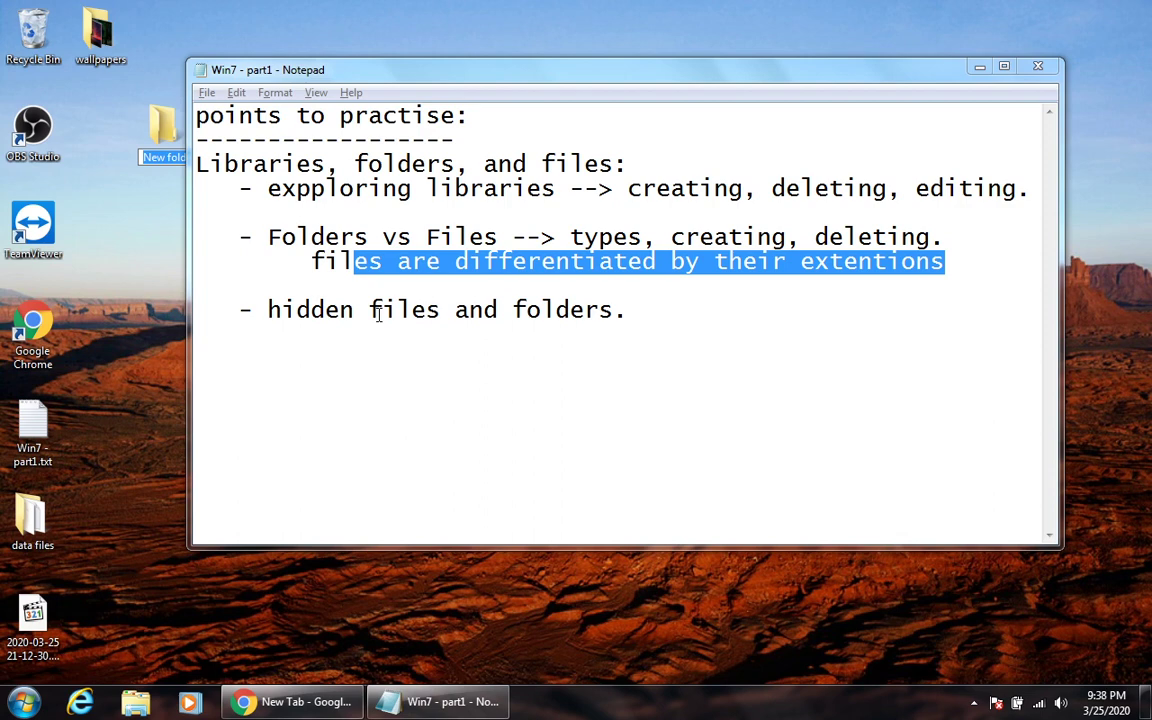
text(th)
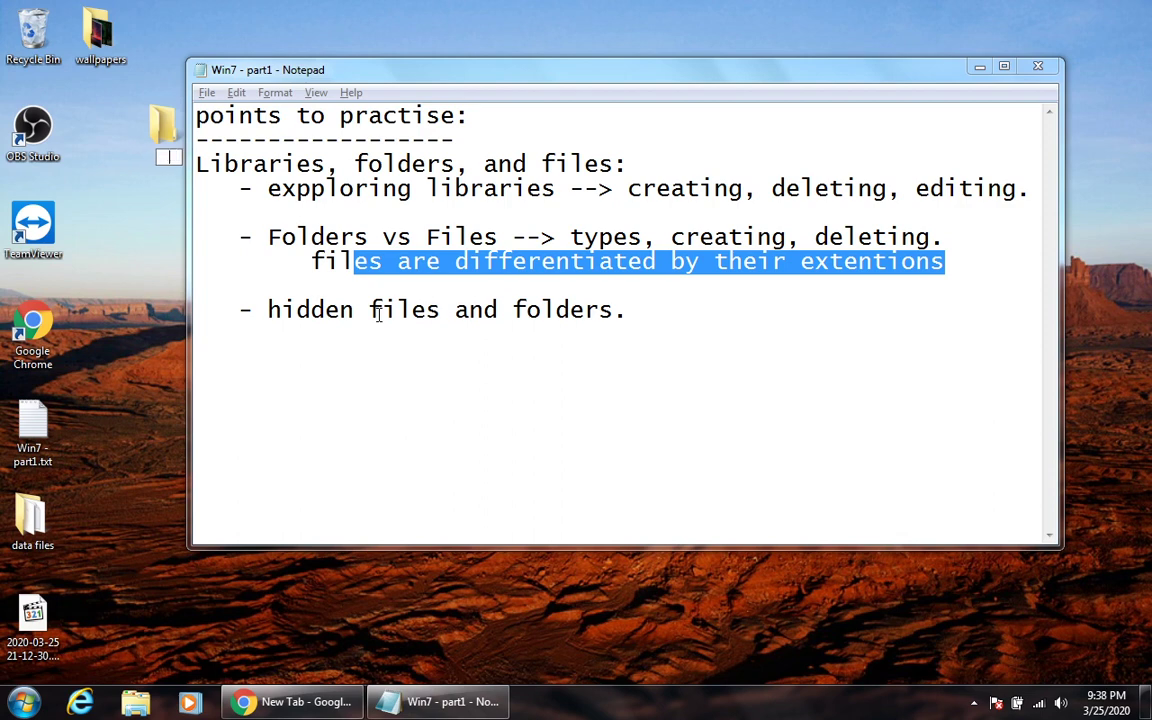
text(crete)
key(Return)
drag(154, 128, 92, 129)
Open the secrete folder and create a text document named key.txt in it.
right_click(100, 131)
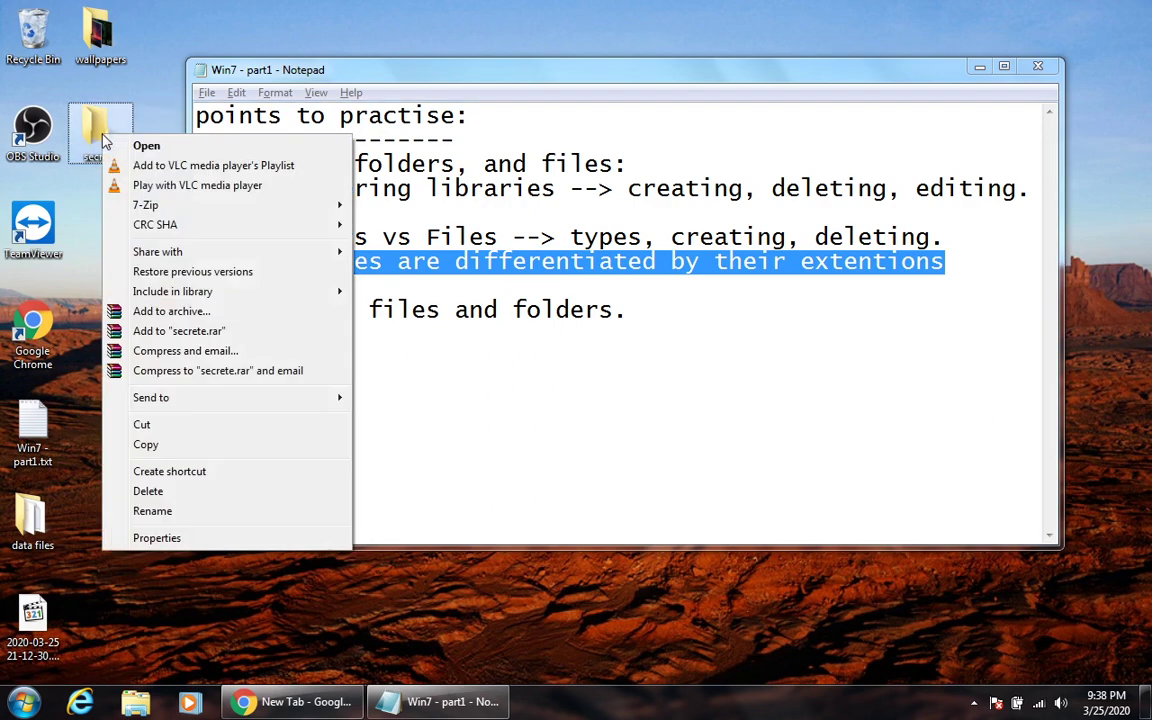
click(120, 144)
right_click(427, 250)
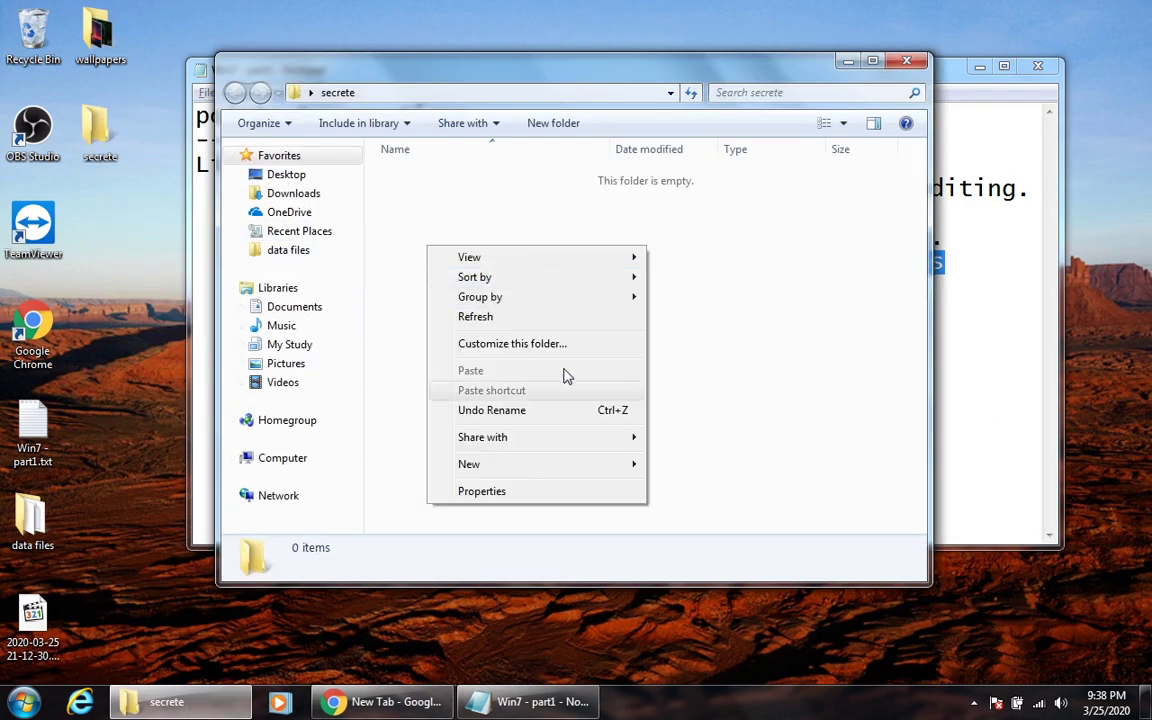
mouse_move(578, 468)
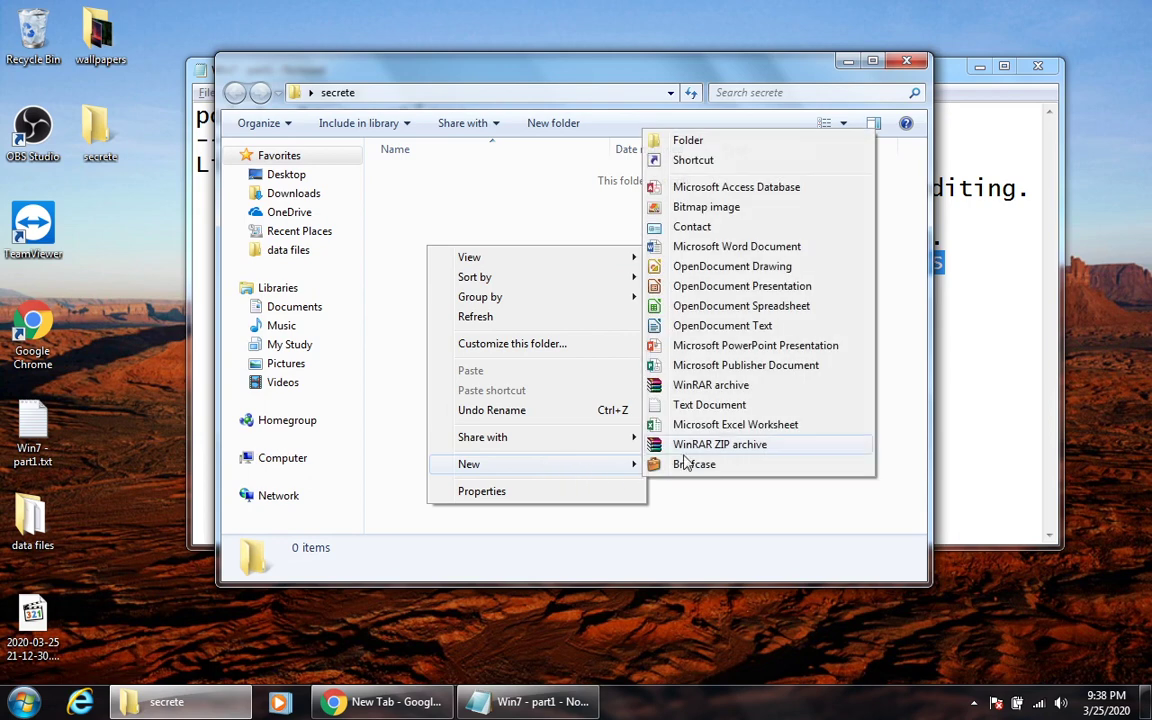
click(700, 404)
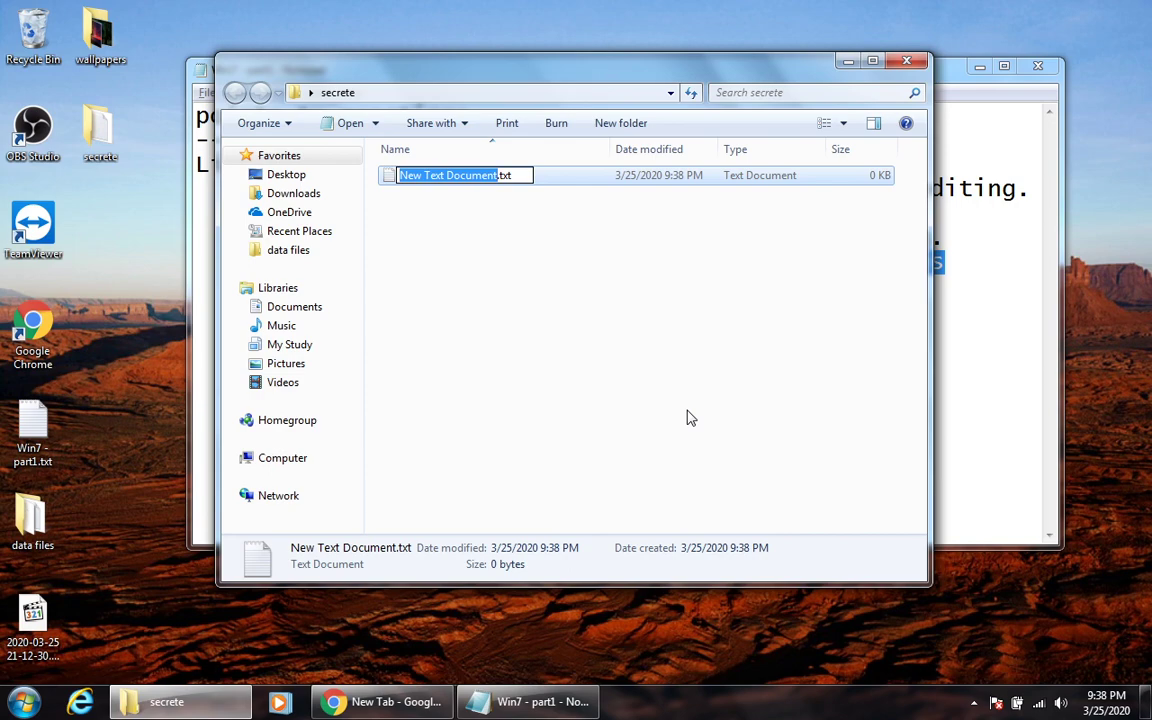
text(key)
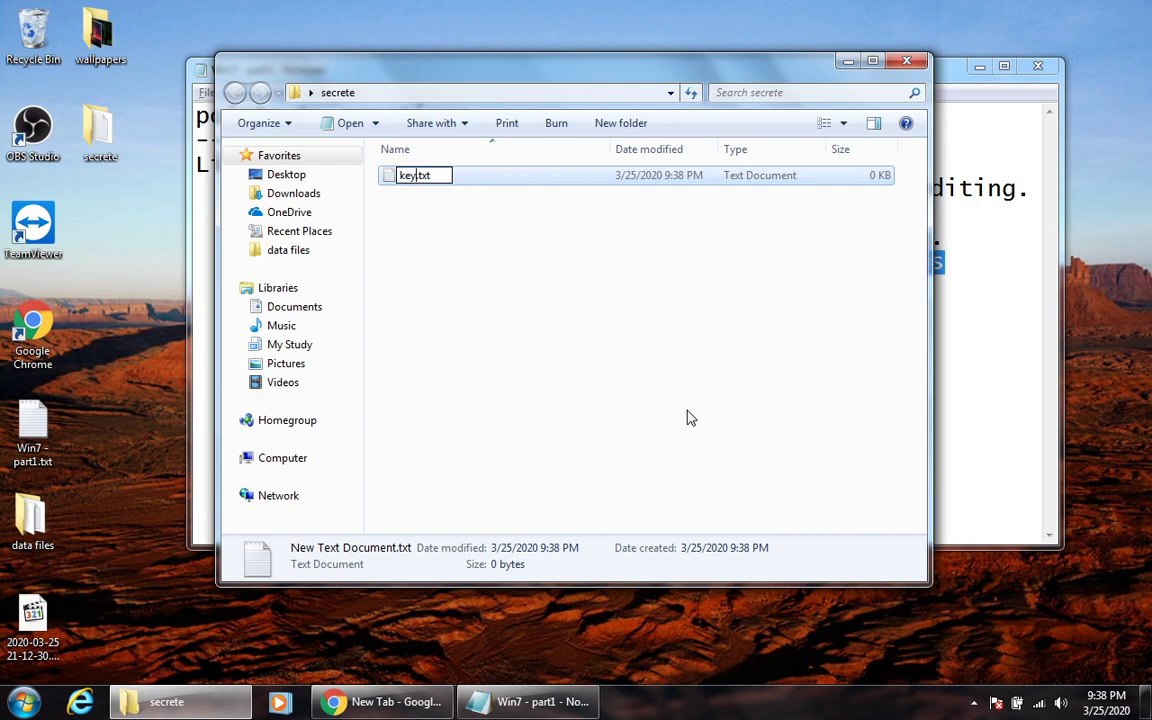
key(Return)
Open key.txt, enter the secret key as its content, save the file and close it.
key(Return)
text(1234566)
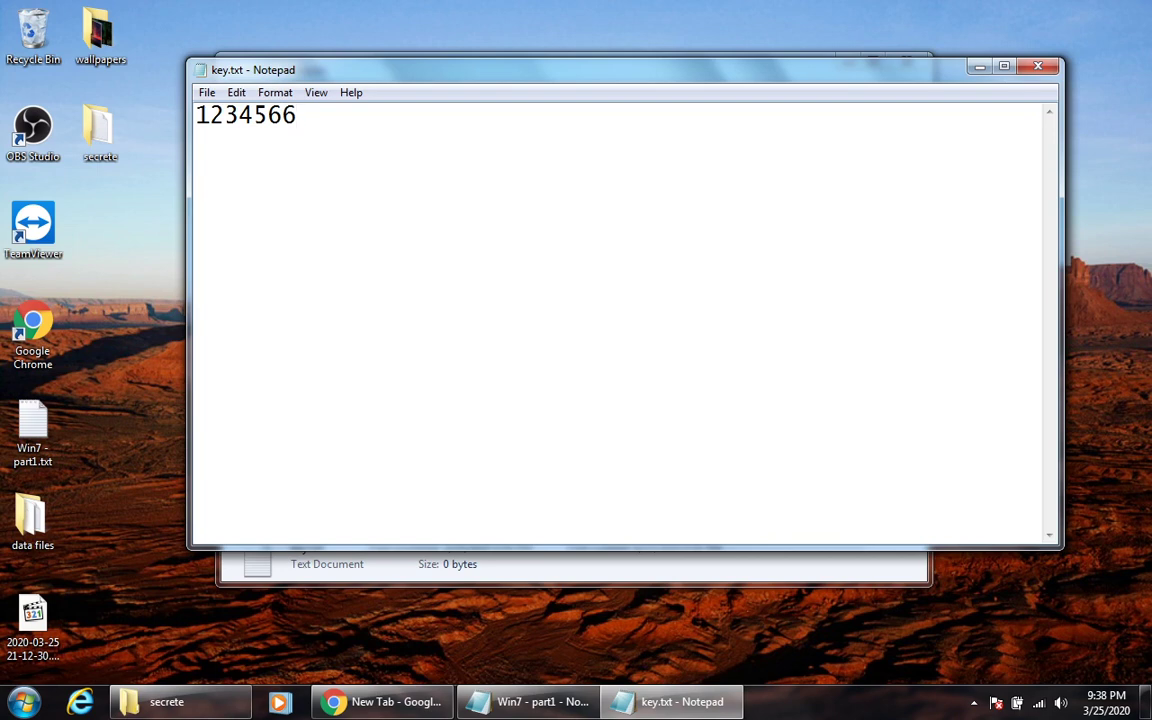
key(BackSpace)
text(7)
key(ctrl+s)
key(alt+F4)
right_click(422, 176)
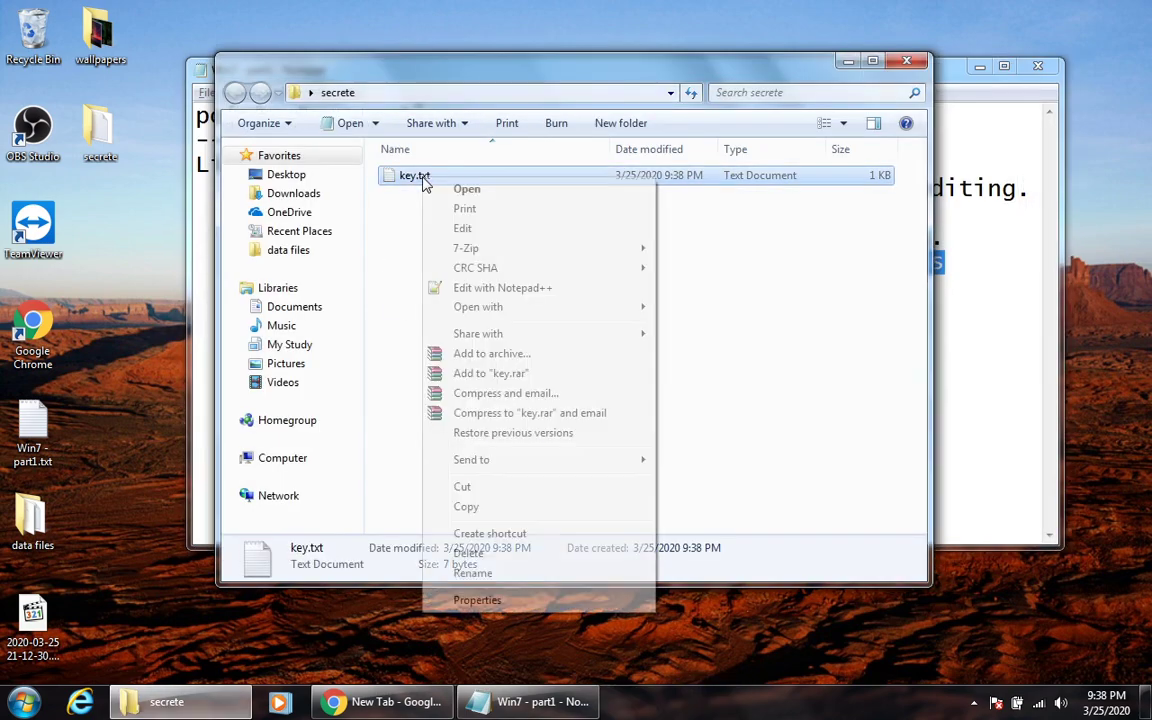
key(Escape)
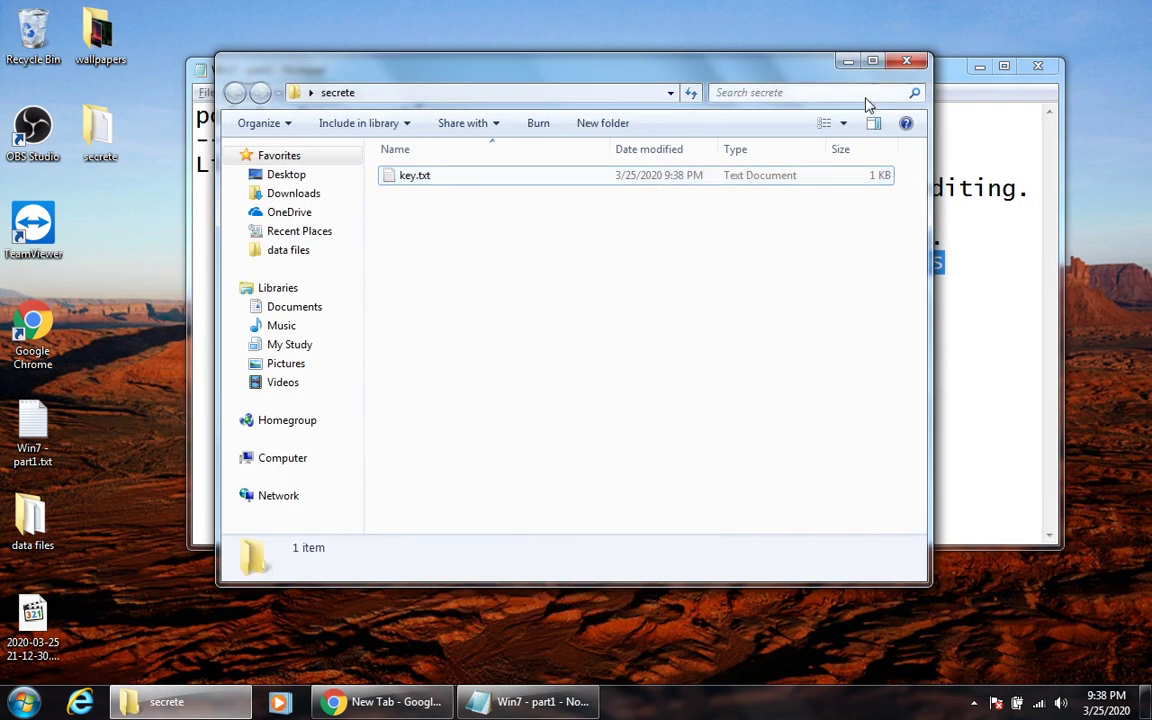
click(907, 62)
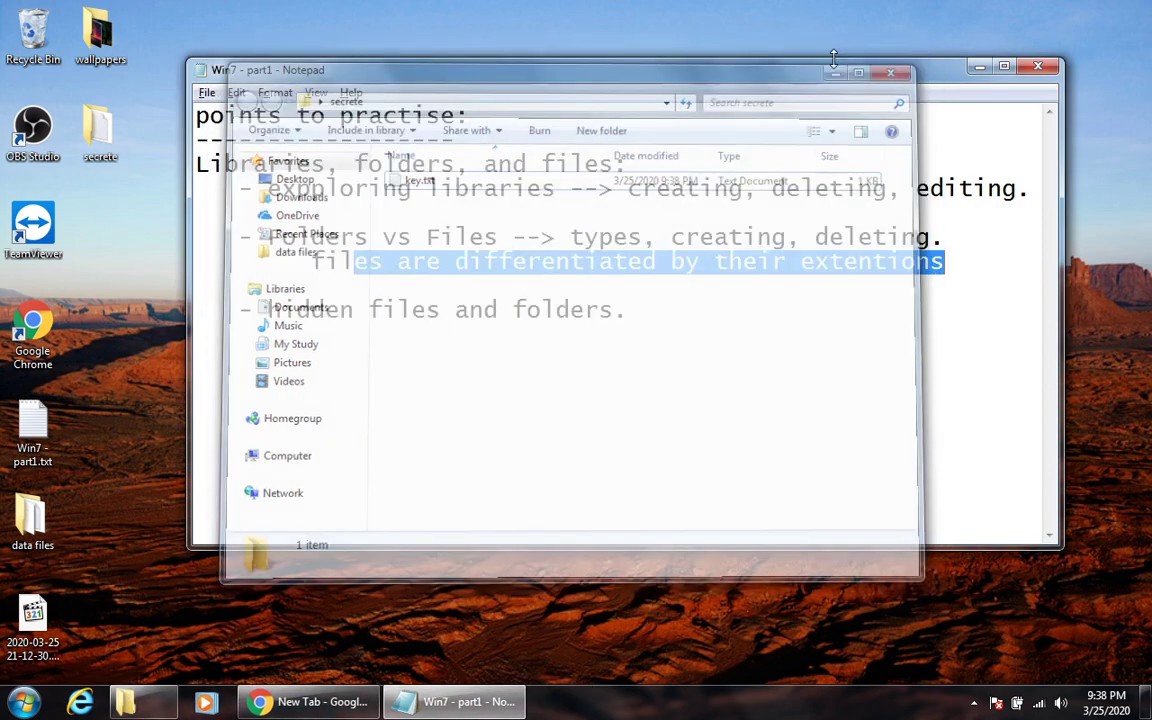
right_click(114, 123)
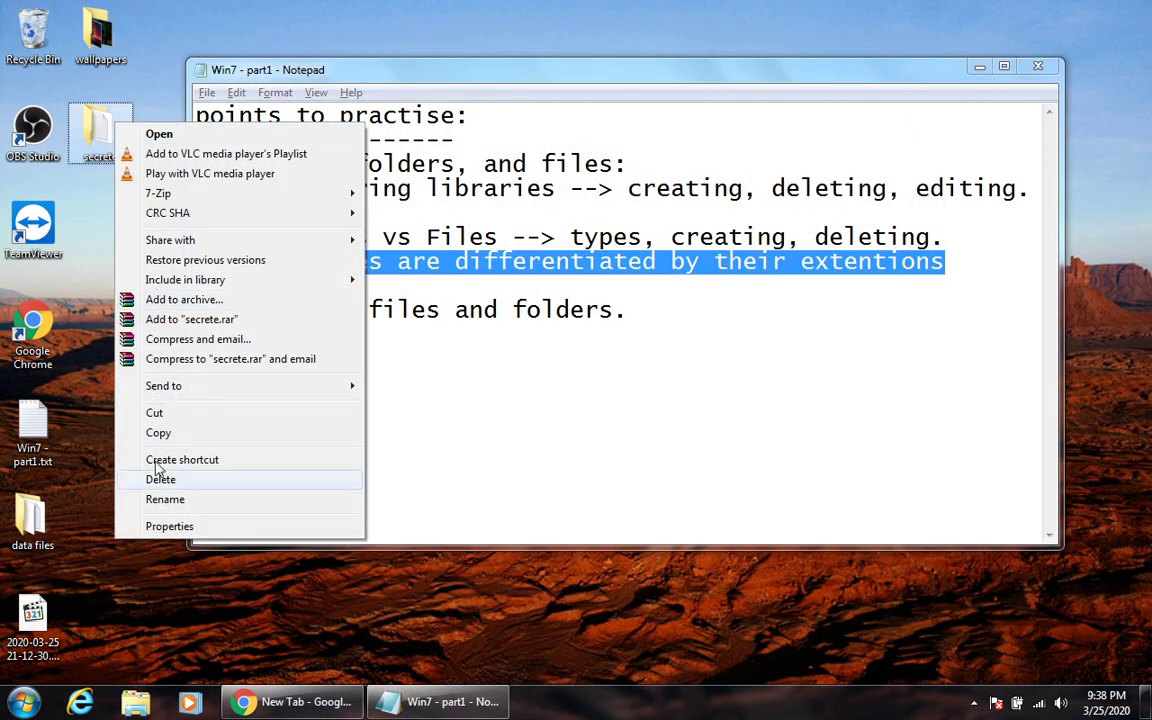
click(167, 526)
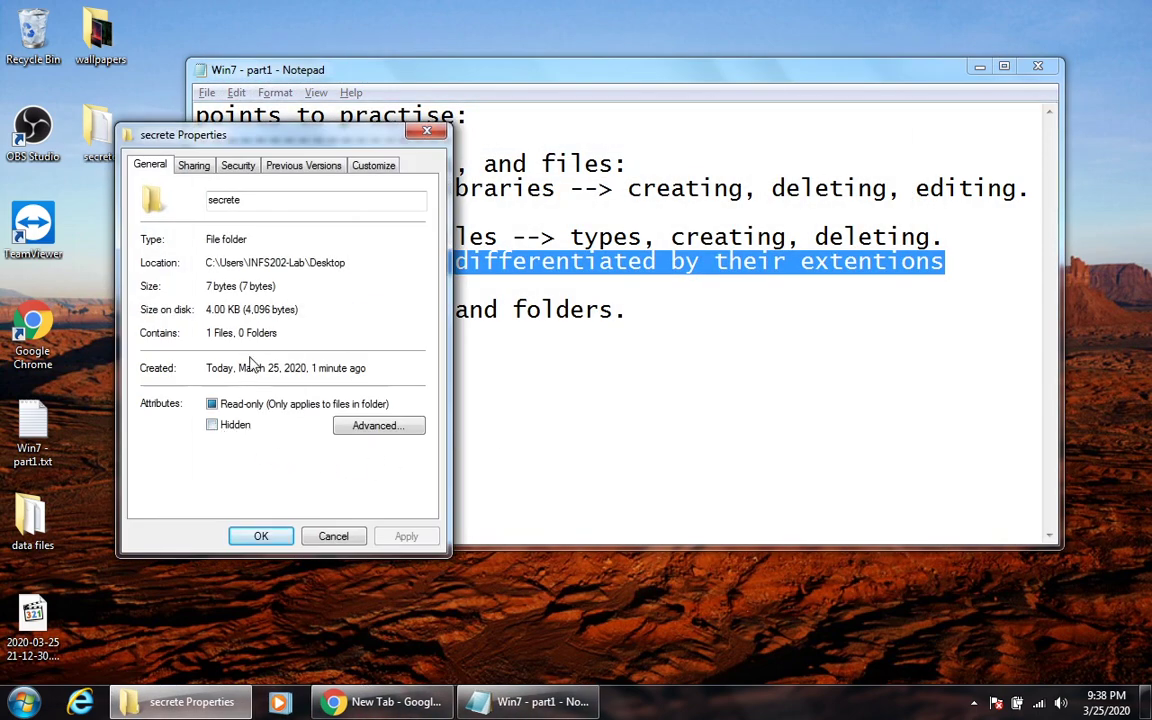
click(221, 430)
click(403, 537)
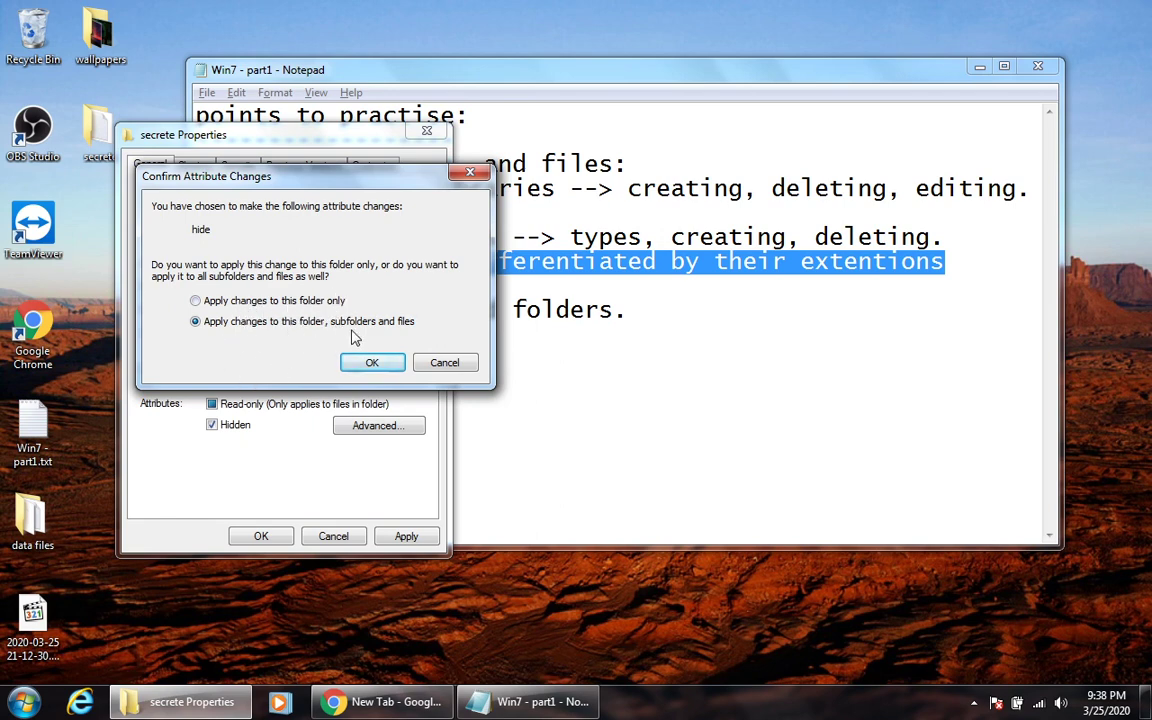
click(445, 363)
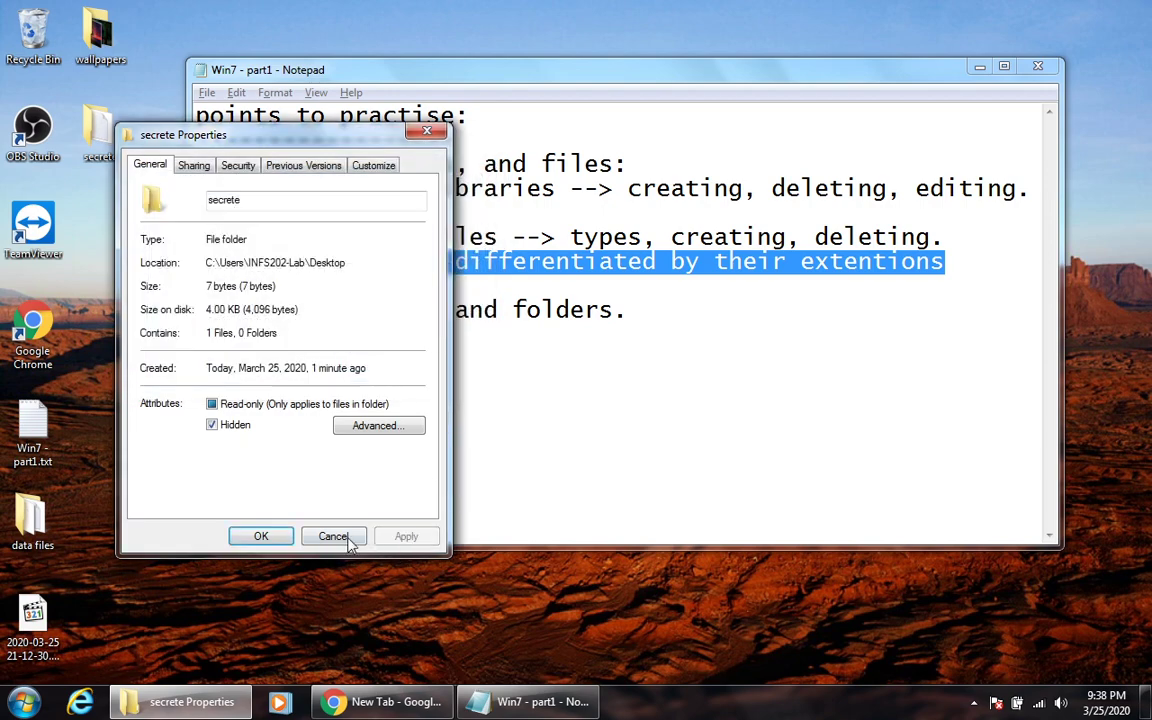
click(333, 536)
Create a folder named data inside the desktop secrete folder and open it.
double_click(99, 130)
right_click(418, 297)
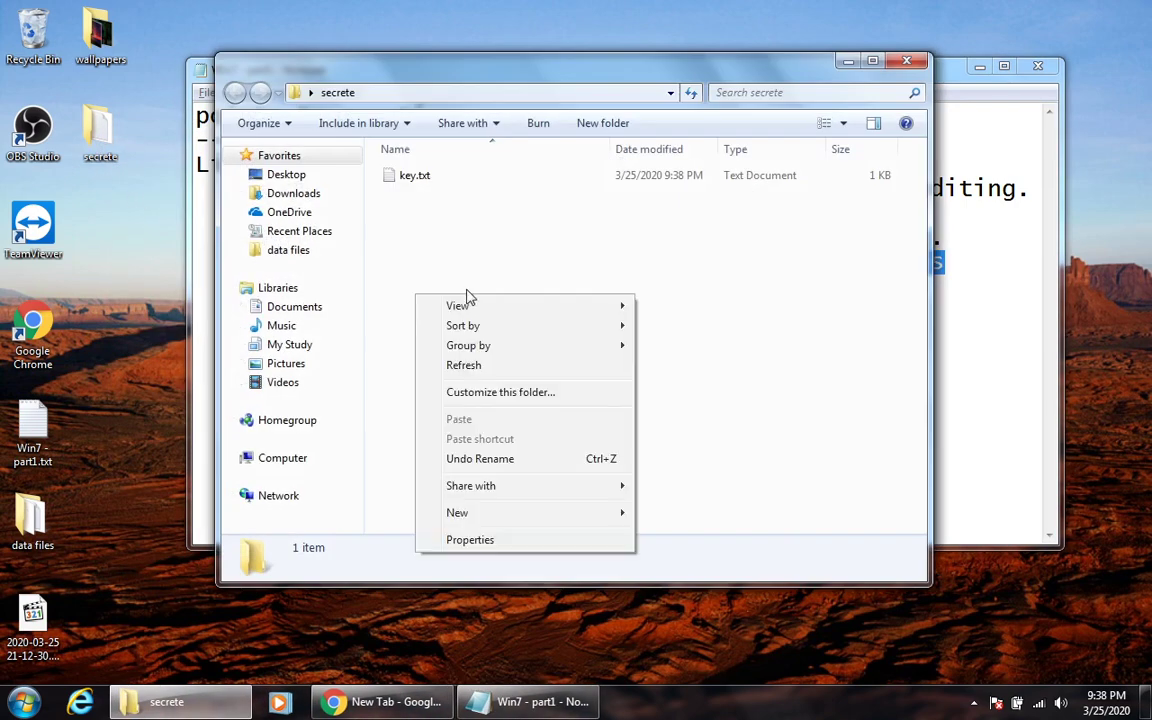
mouse_move(599, 510)
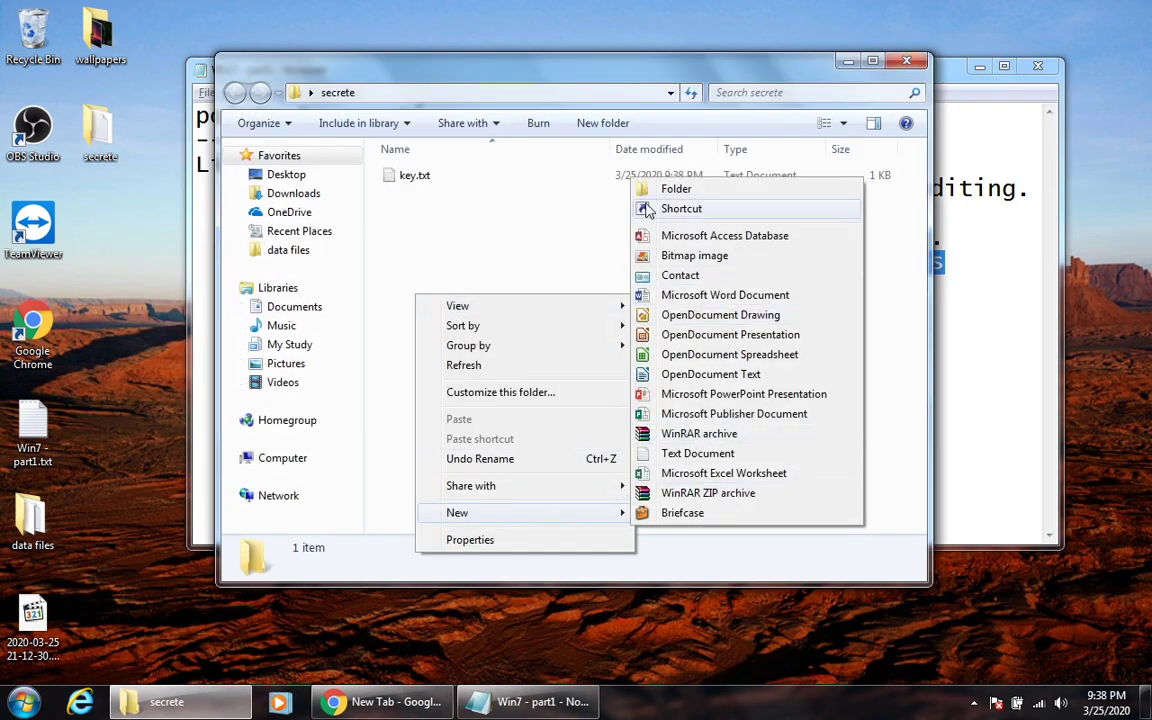
click(690, 189)
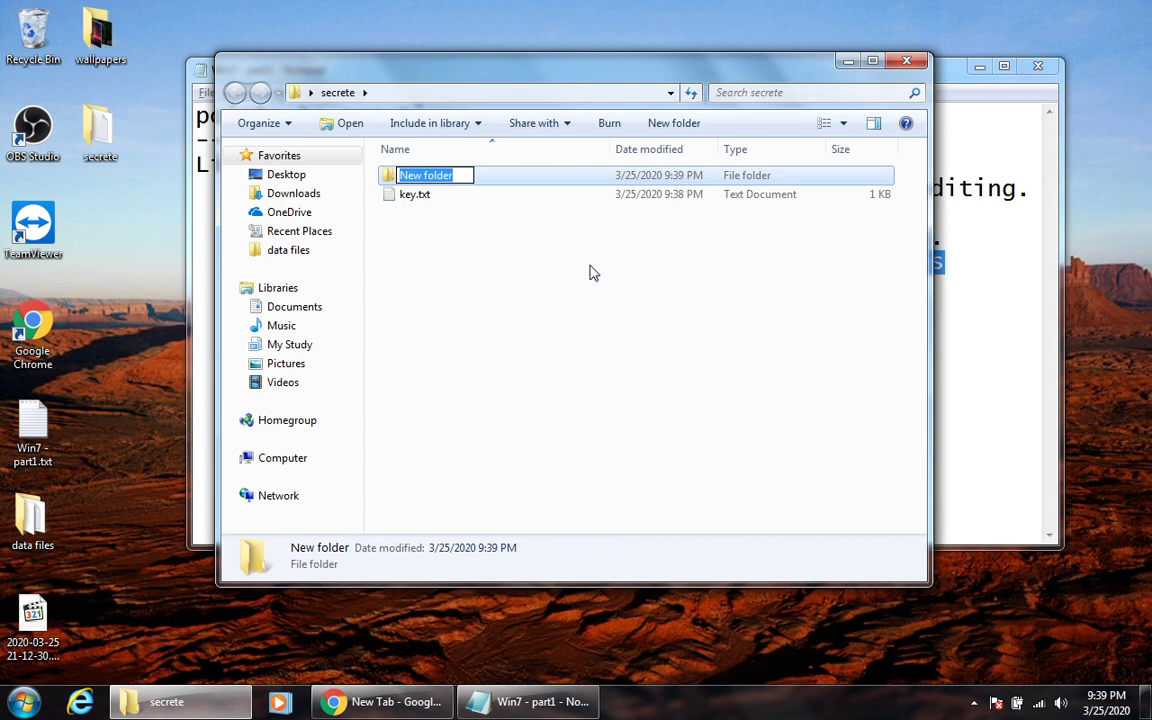
text(data)
key(Return)
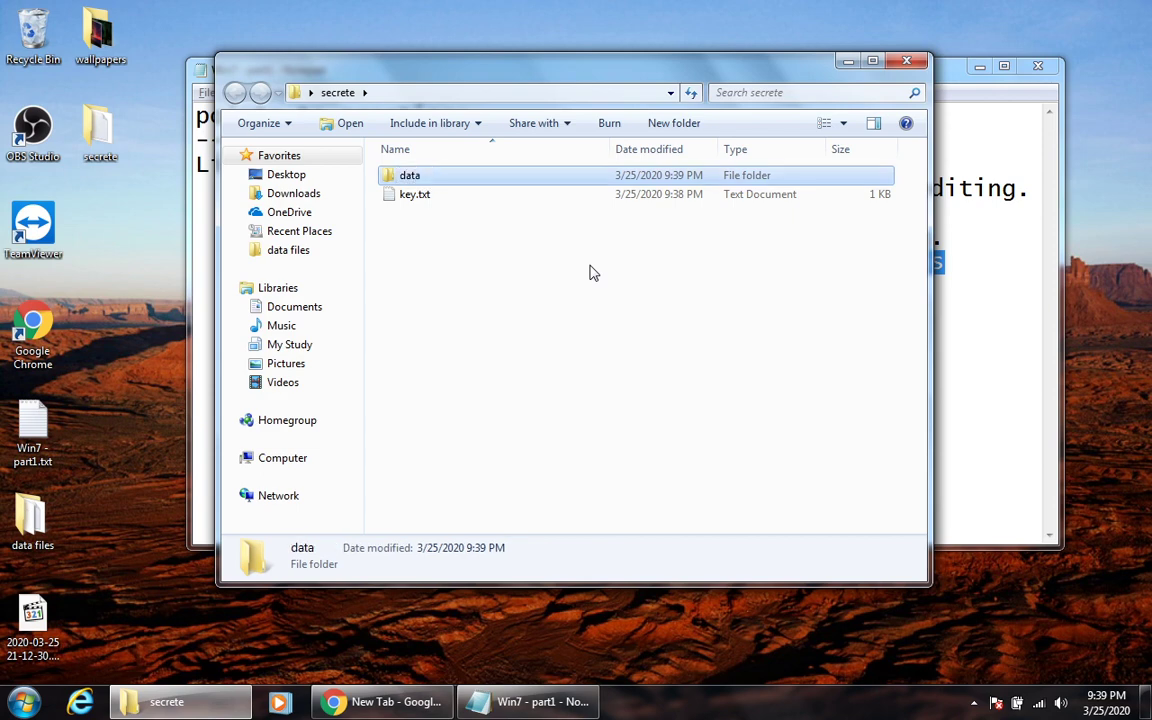
key(Return)
Create a text document named mydata.txt in the data folder.
right_click(590, 272)
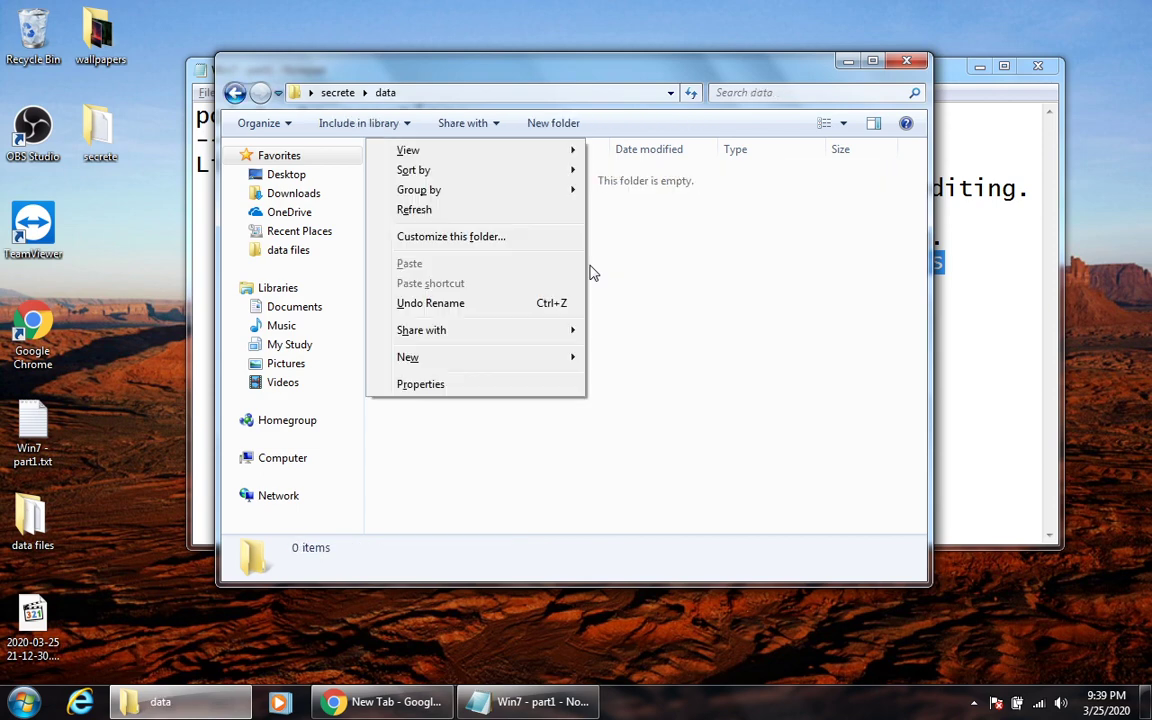
mouse_move(468, 360)
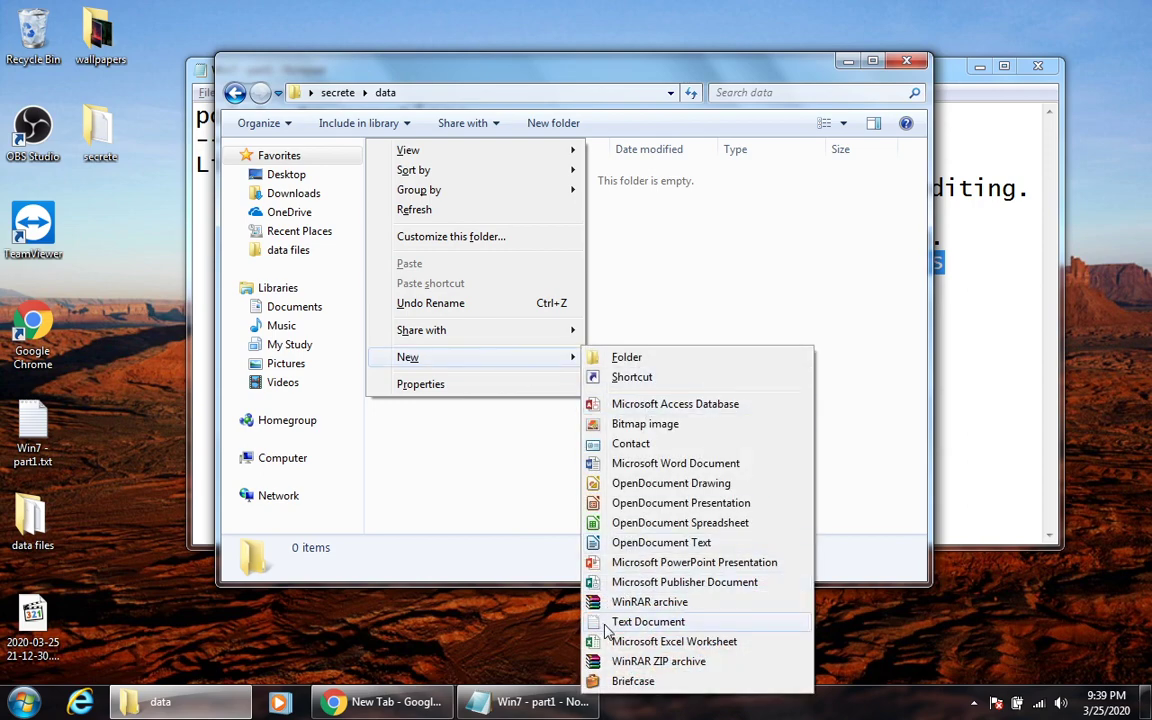
click(648, 621)
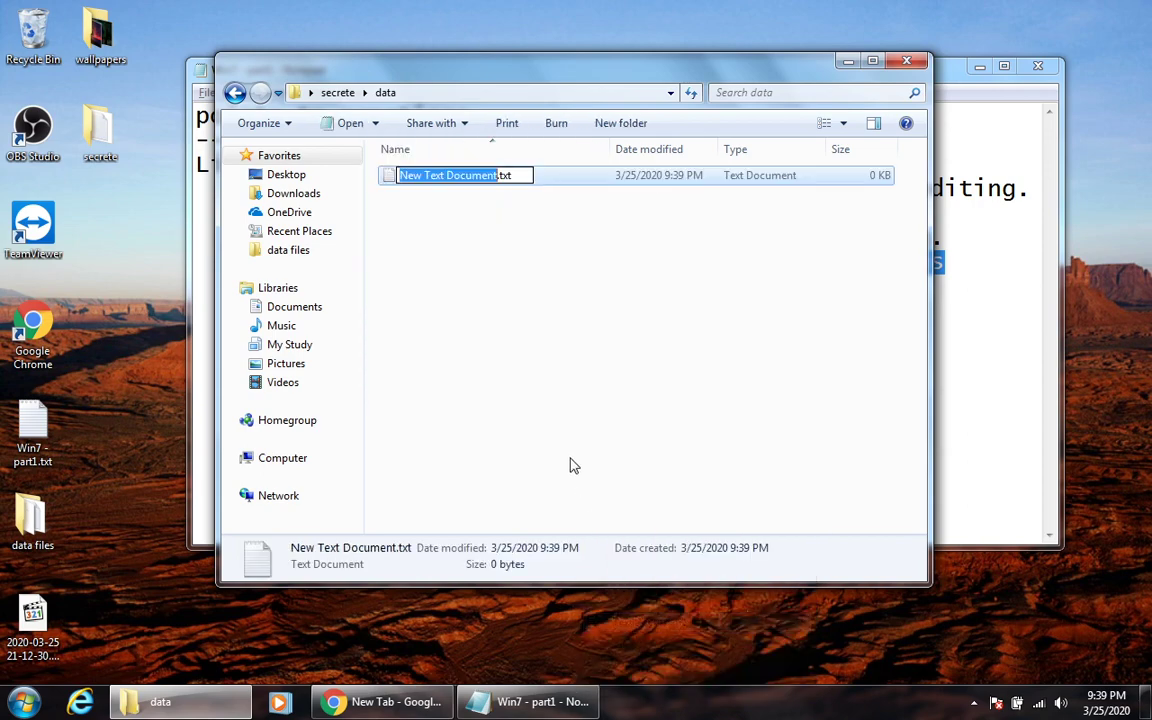
text(mydata)
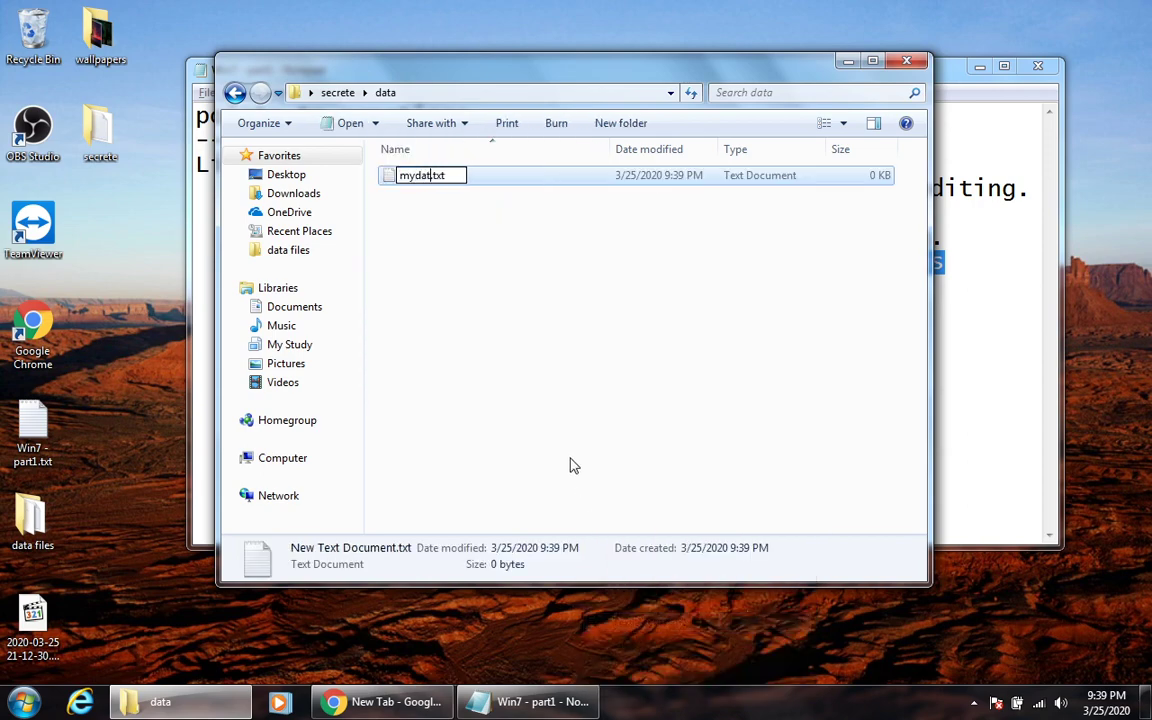
key(Return)
Open mydata.txt, enter "this is my data file personal", save the file and close it.
key(Return)
text(t)
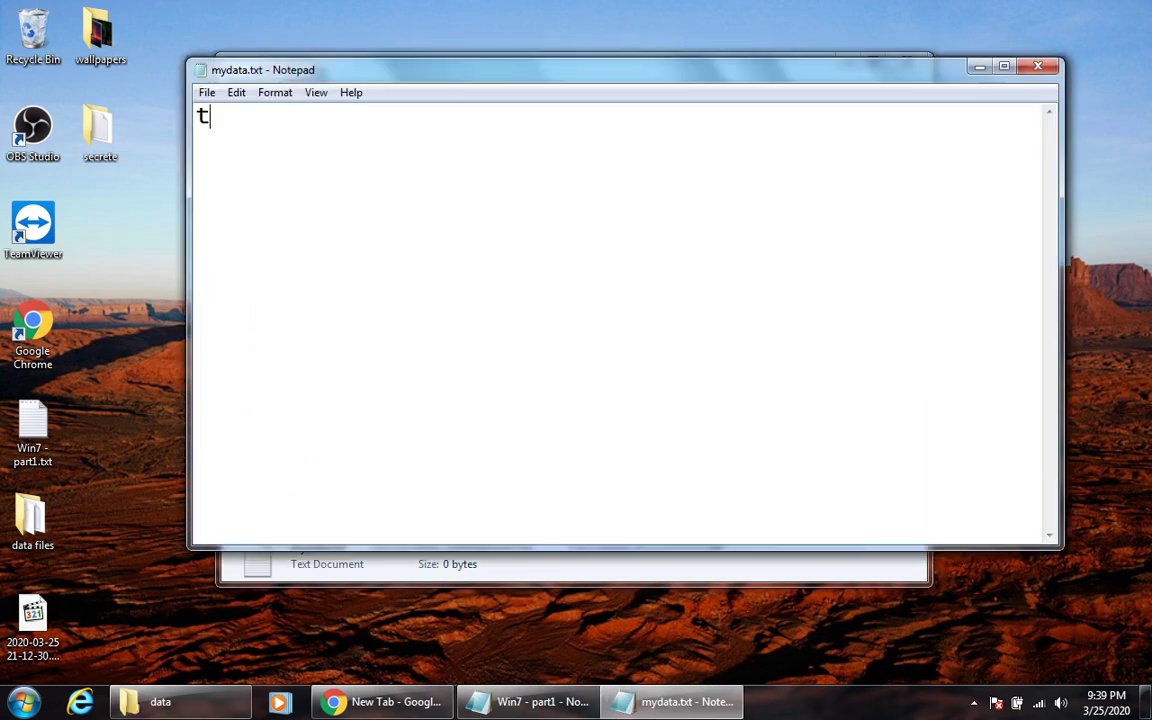
text(his is my data file)
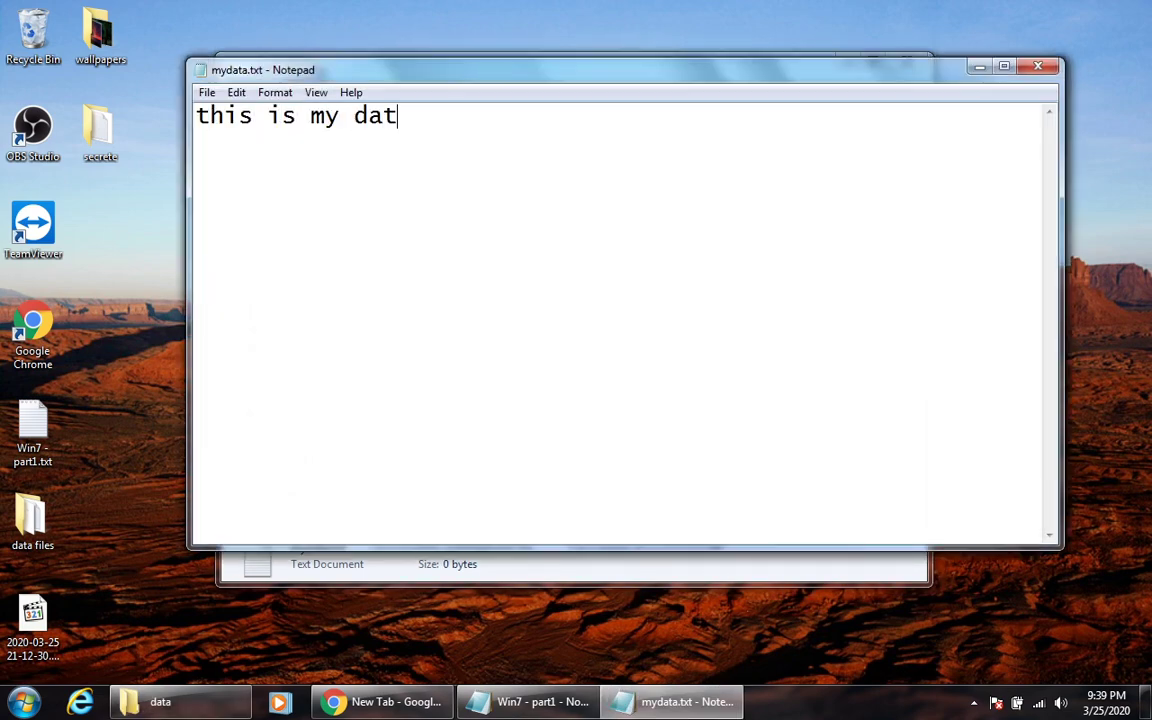
text(rsonal)
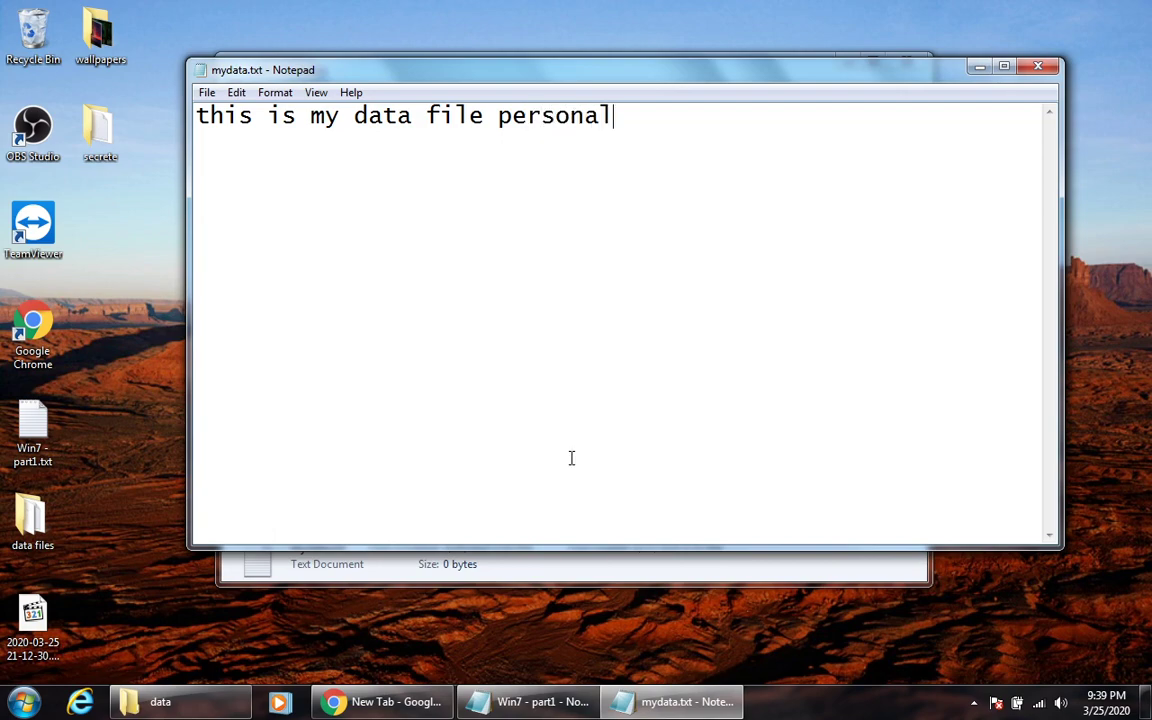
key(ctrl+s)
key(alt+F4)
Close and reopen the secrete folder to examine its contents and the data subfolder, and close the window.
click(535, 355)
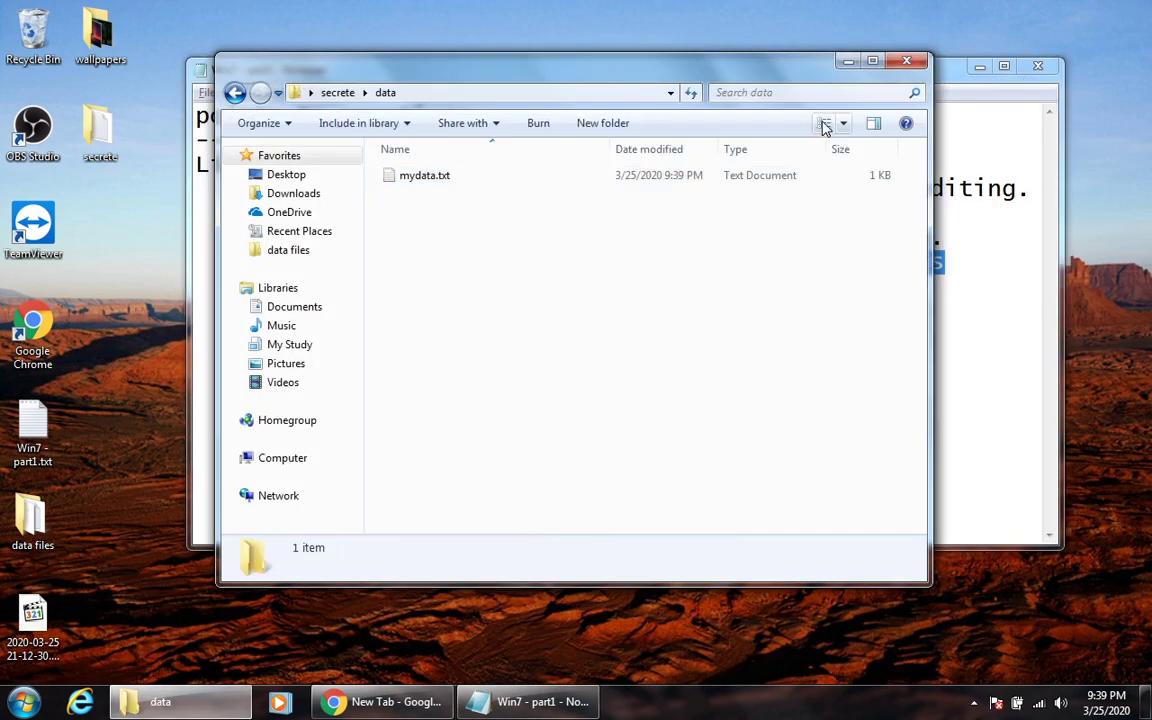
click(903, 66)
double_click(100, 128)
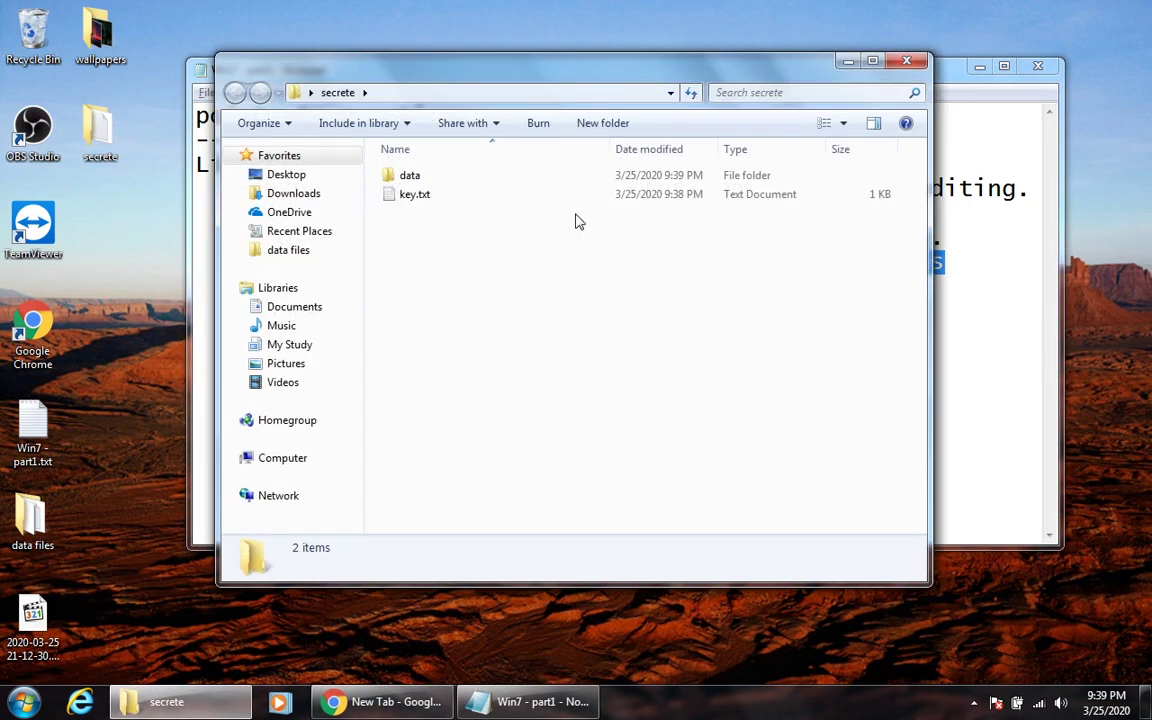
double_click(412, 177)
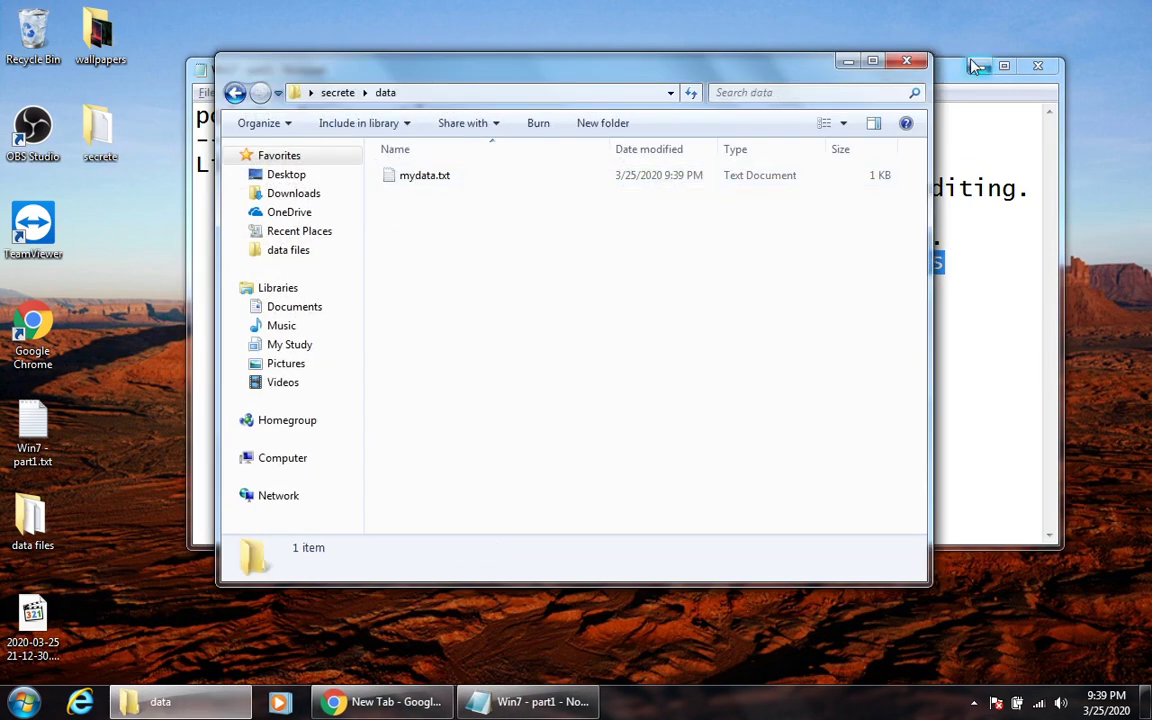
click(904, 62)
Apply the Hidden attribute to the desktop secrete folder, for this folder only, and confirm its properties.
right_click(108, 133)
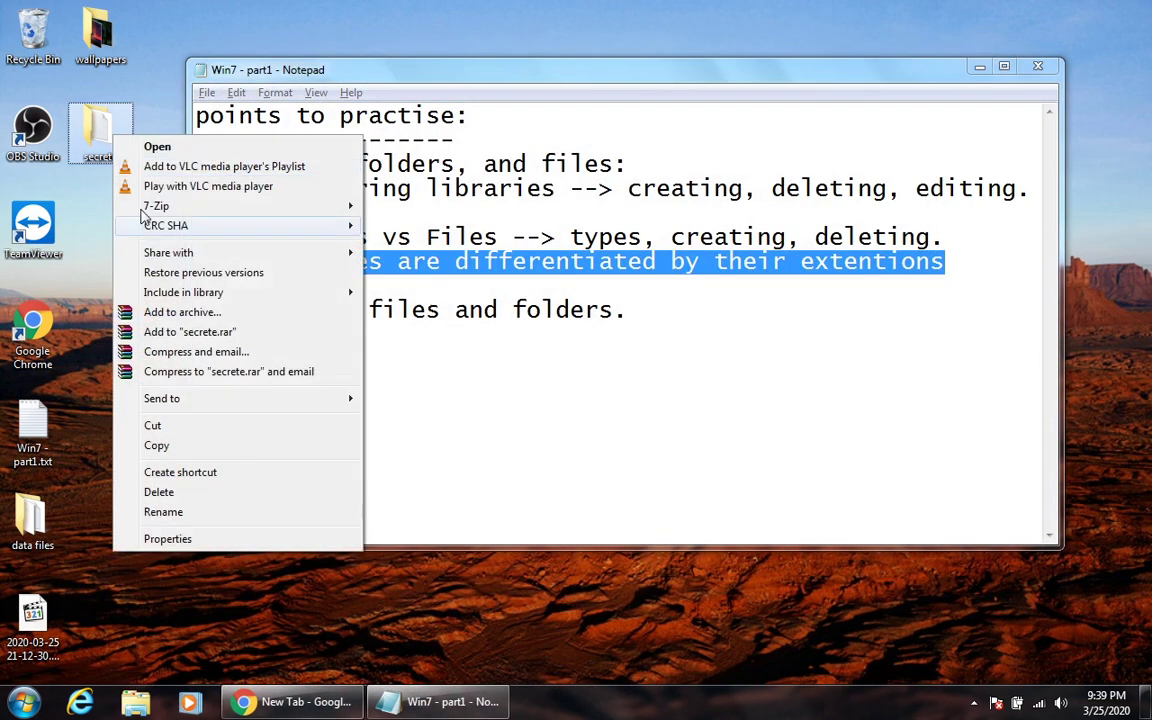
click(178, 540)
click(212, 437)
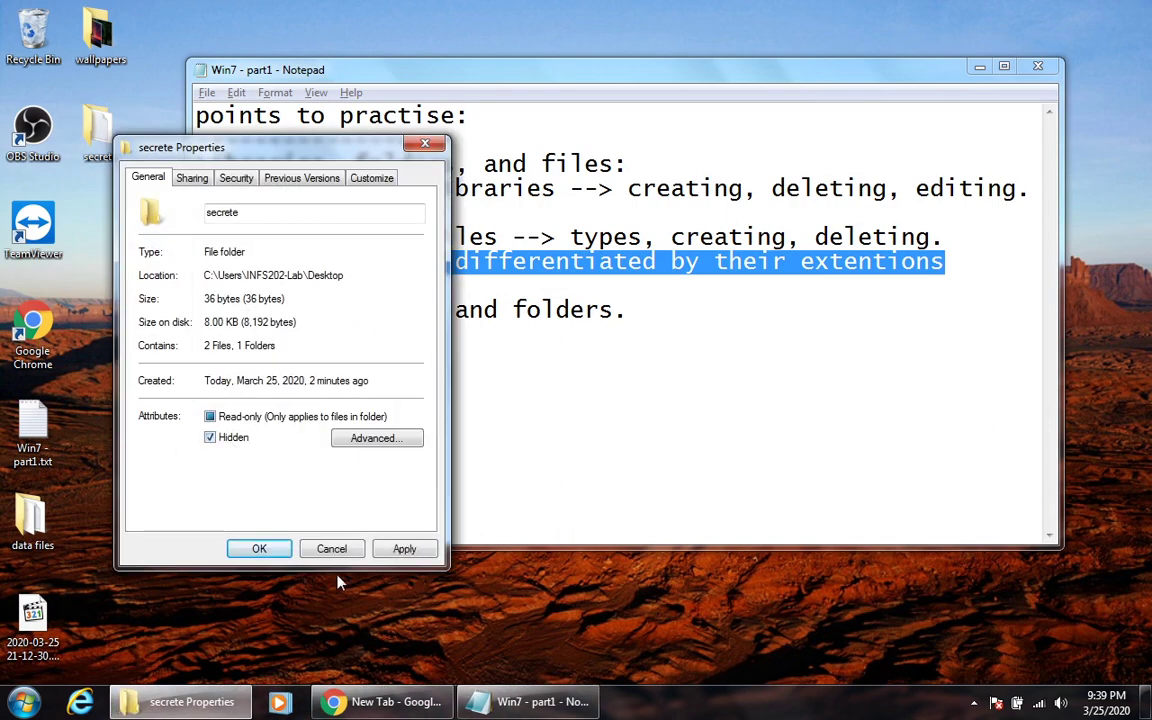
click(404, 549)
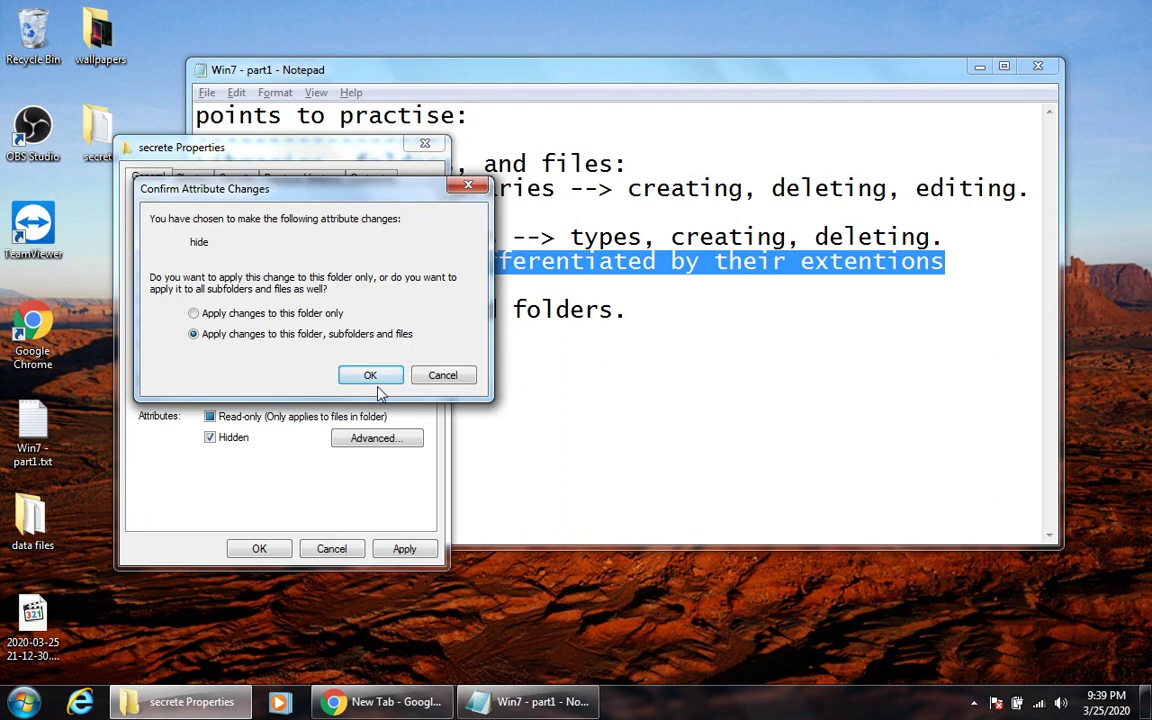
click(236, 318)
click(362, 376)
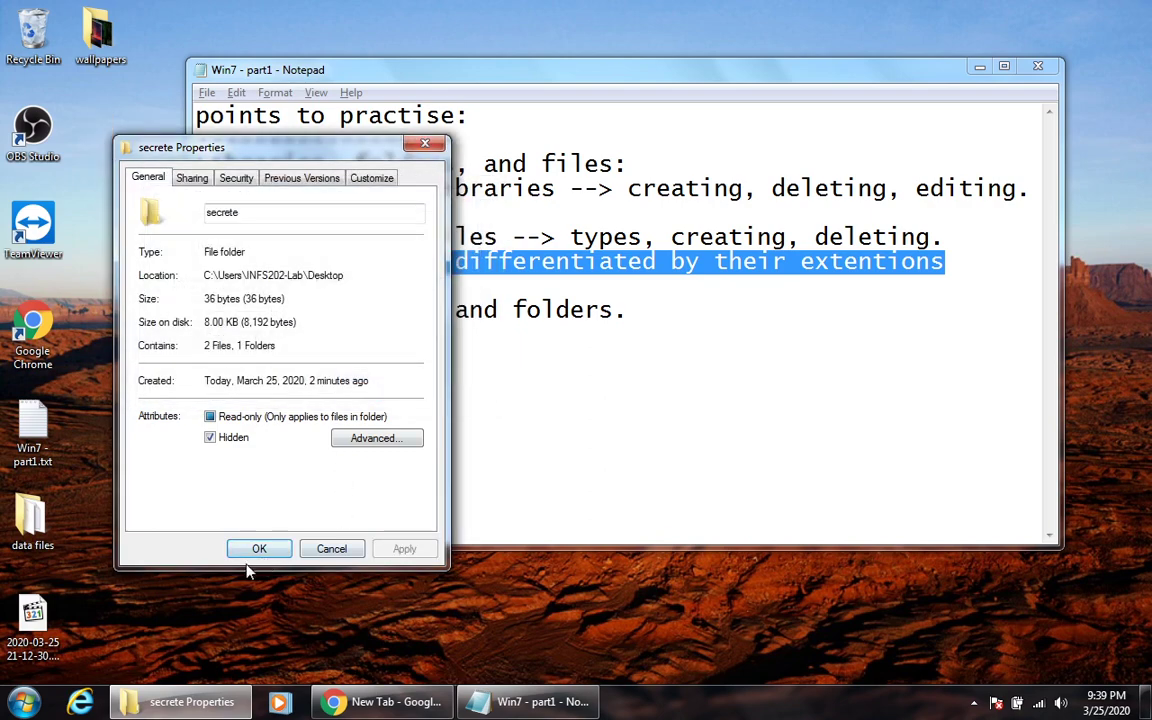
click(259, 549)
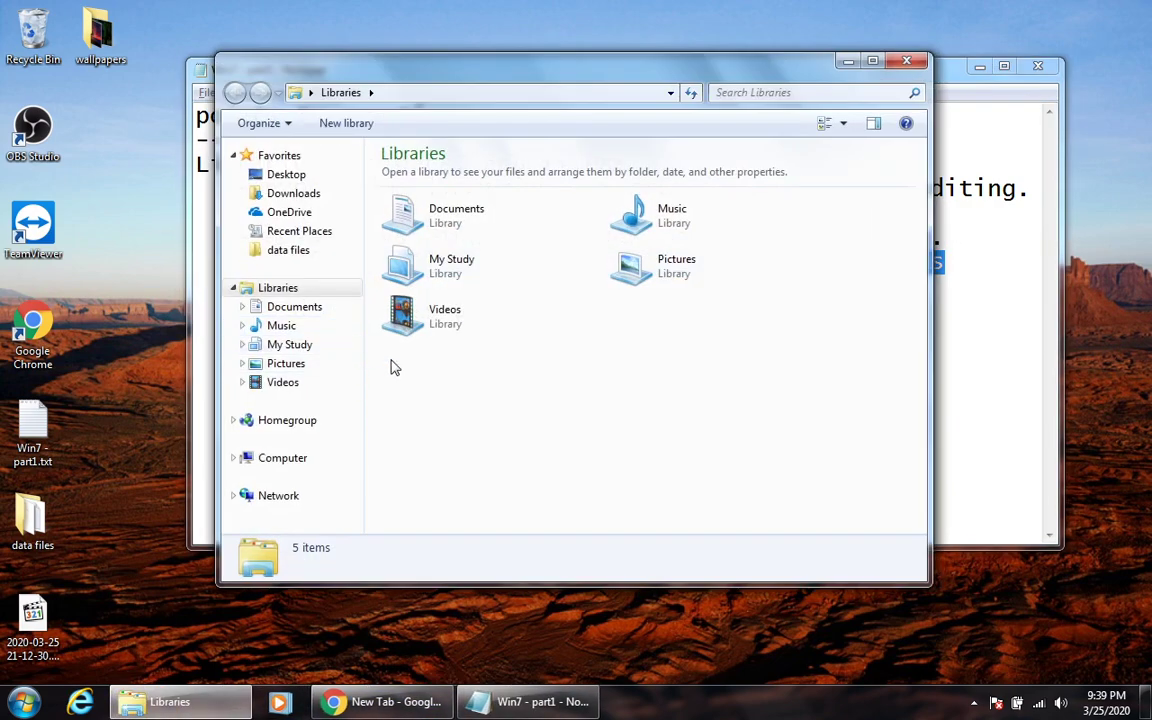
Maximize the Libraries window, open its folder options and enable hiding extensions for known file types.
click(880, 62)
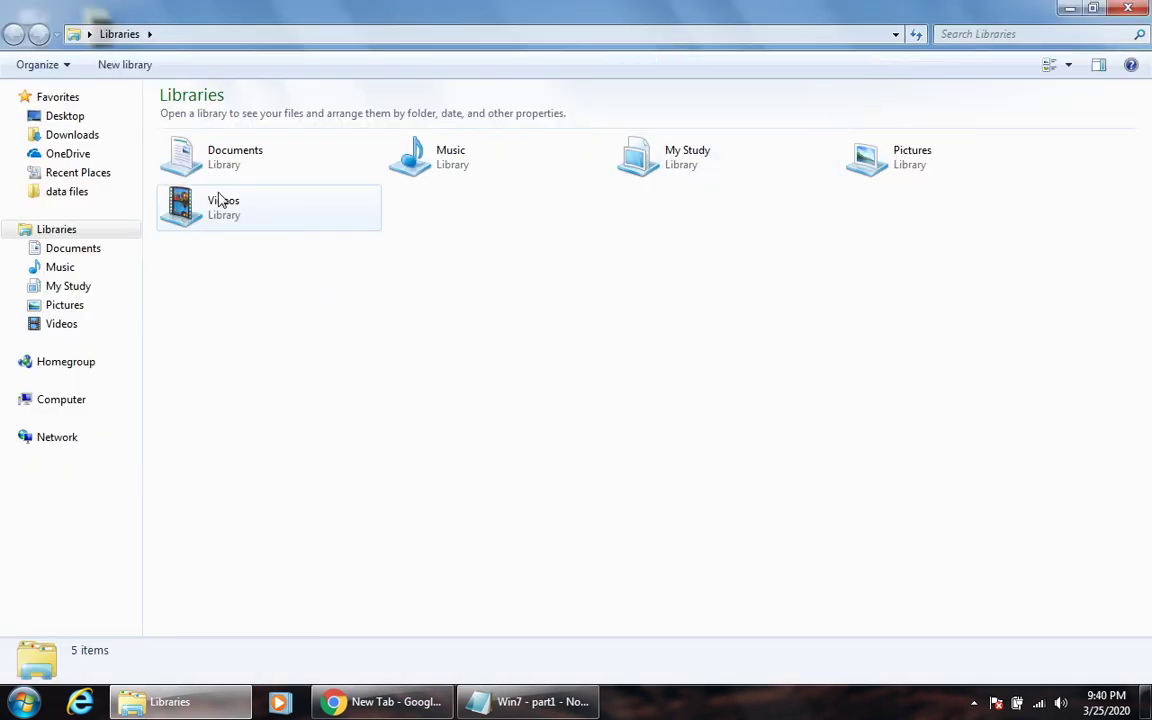
click(38, 65)
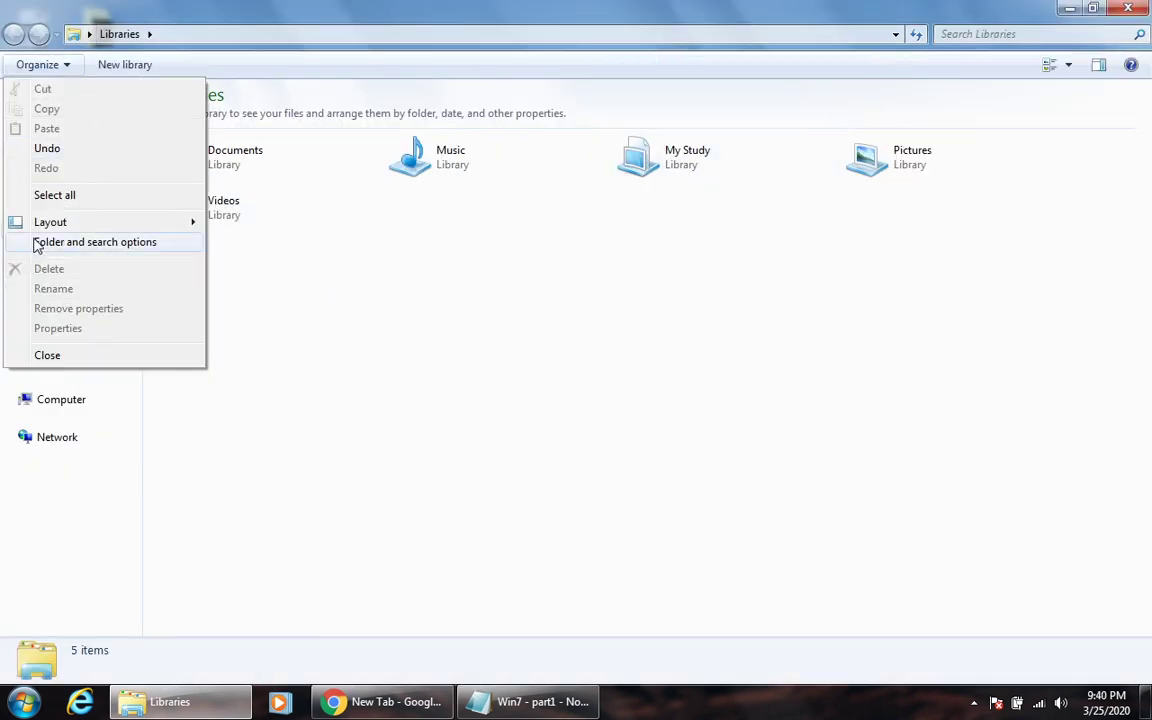
click(64, 245)
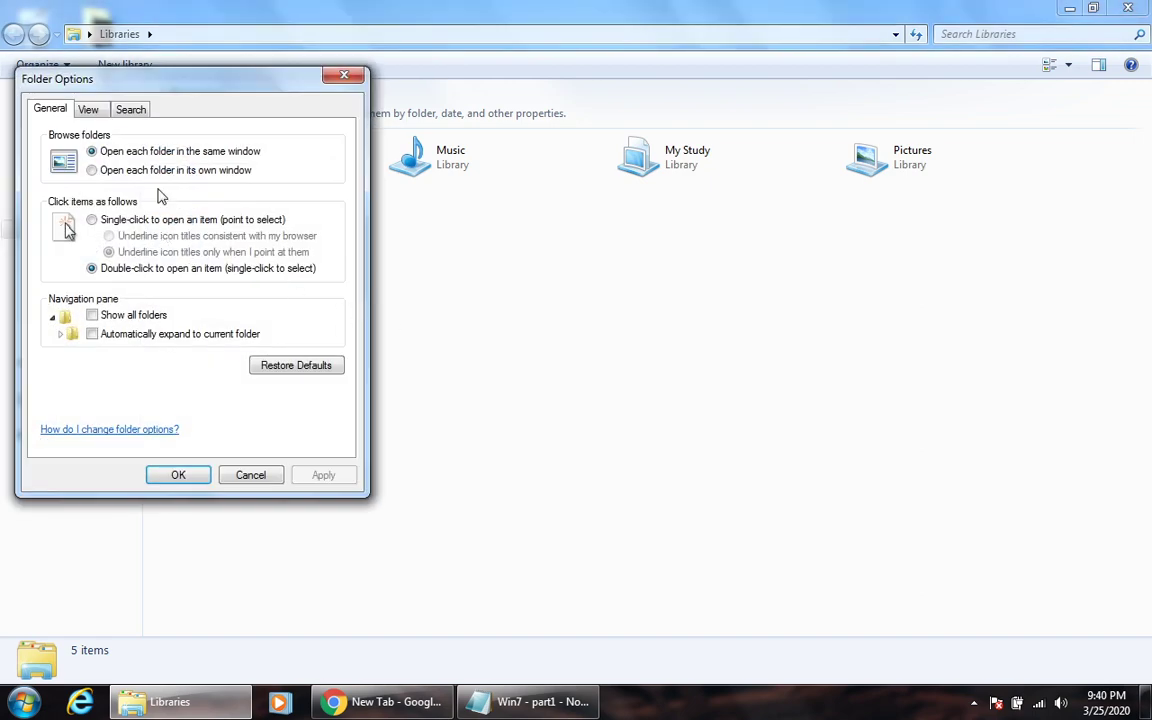
click(89, 110)
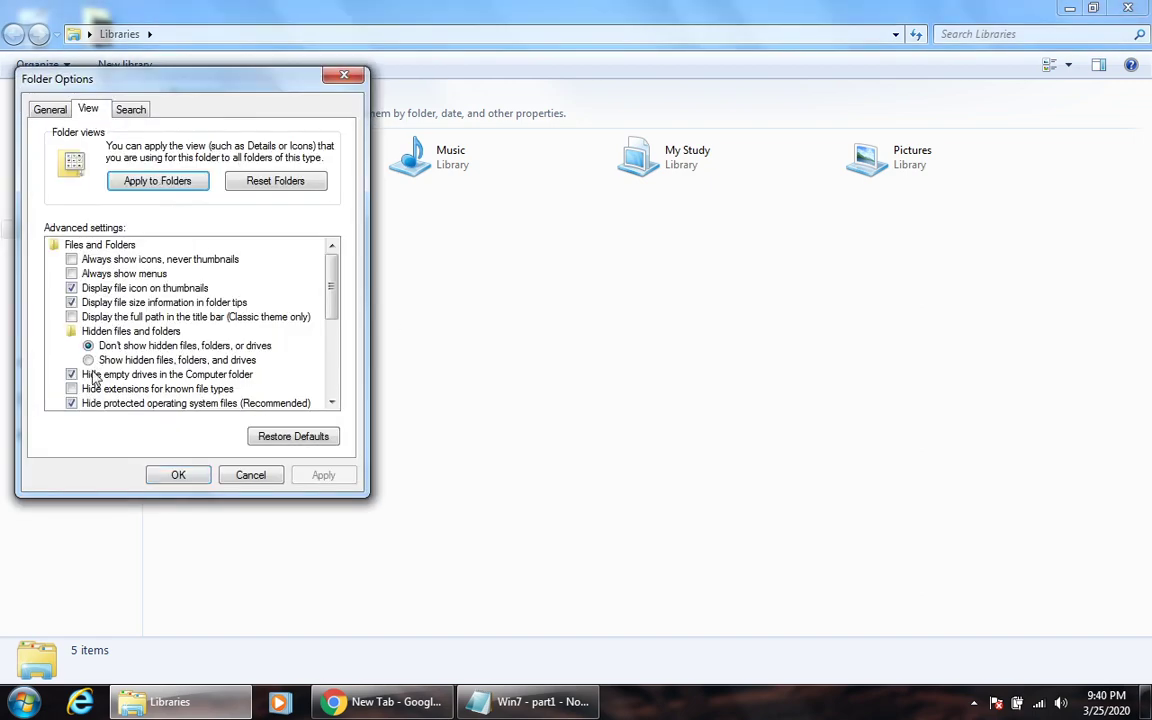
click(71, 389)
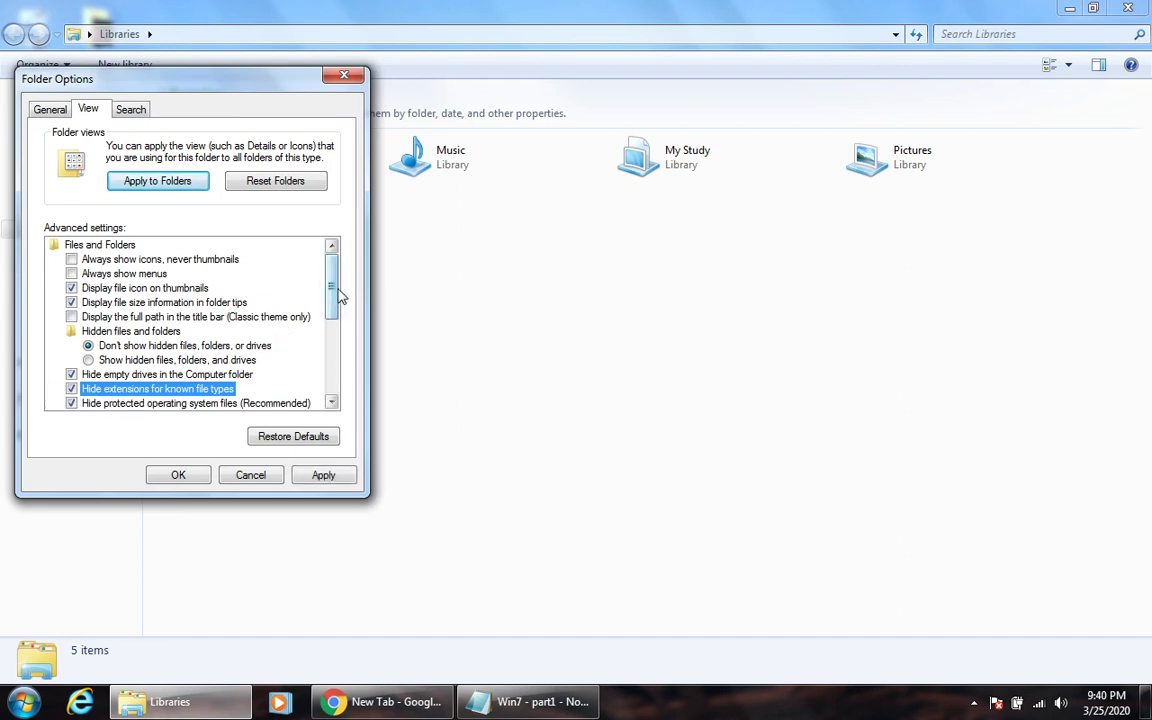
Set the folder options to show hidden files, folders, and drives, and apply and confirm the changes.
drag(240, 78, 735, 172)
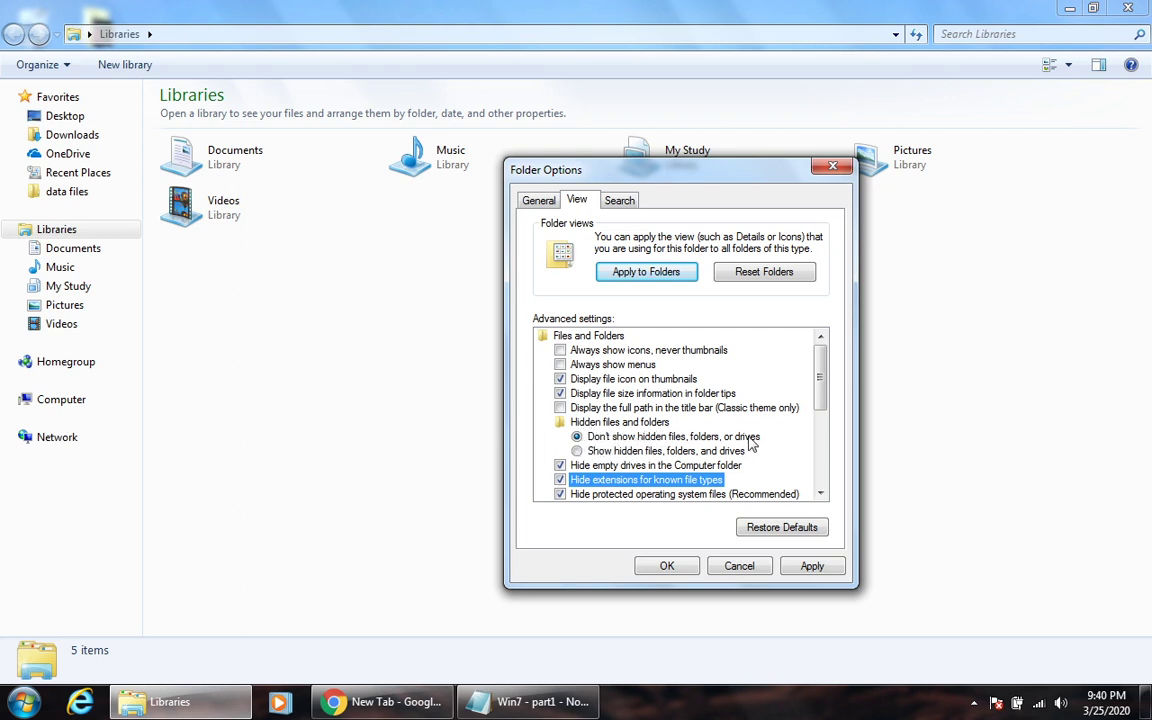
click(665, 451)
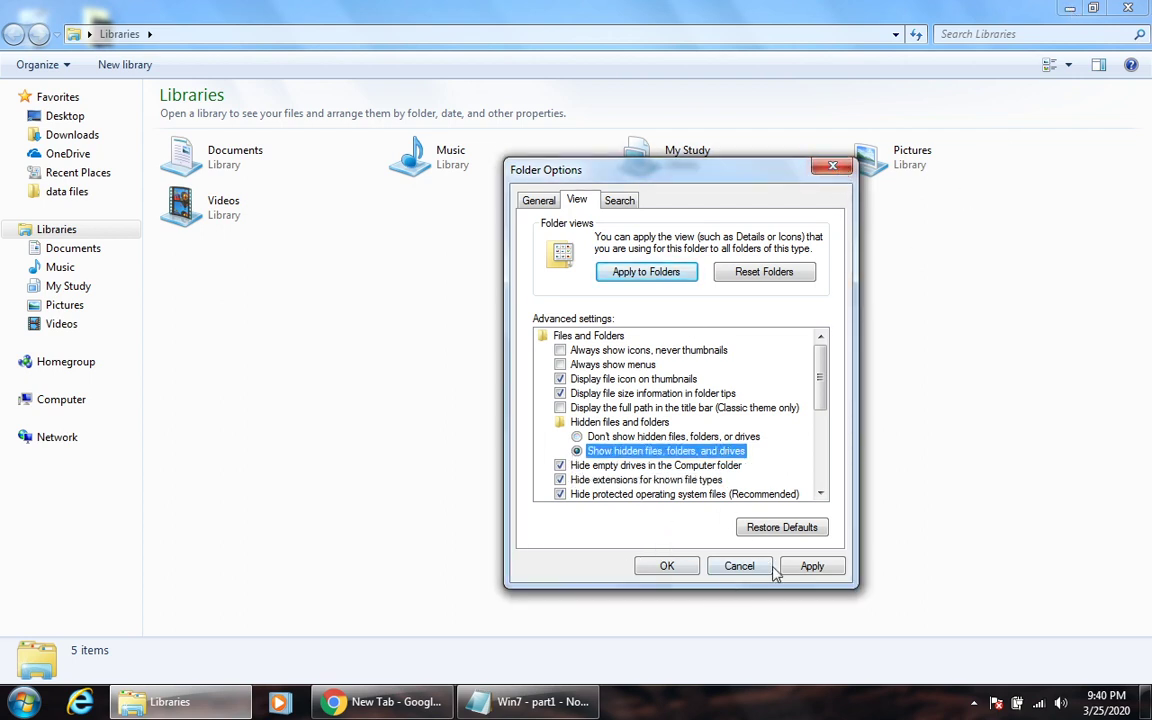
click(810, 566)
click(666, 566)
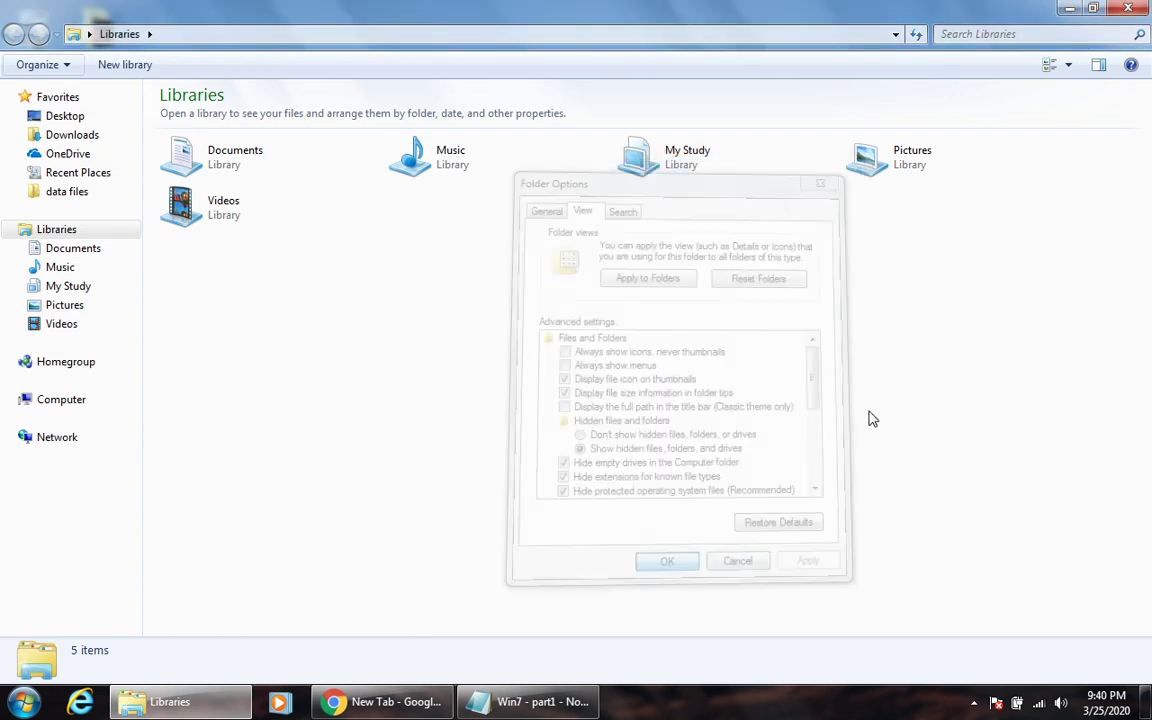
Minimize the Libraries window, open the desktop data files folder and move its window aside.
click(1070, 8)
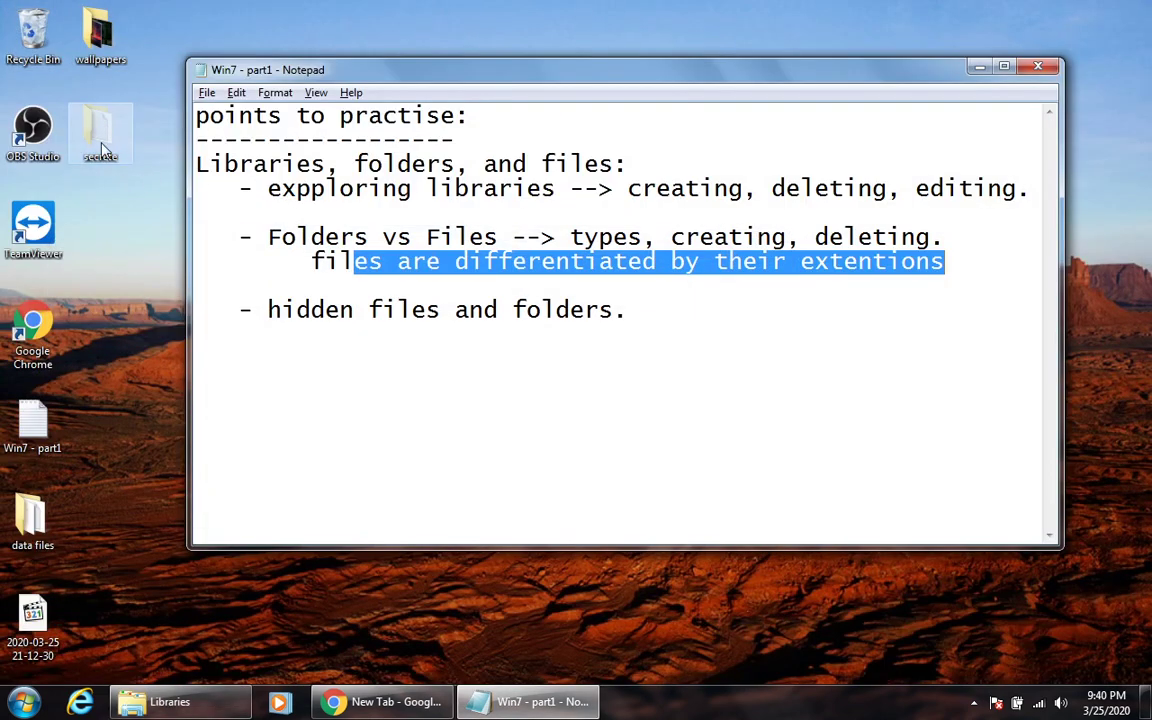
double_click(31, 516)
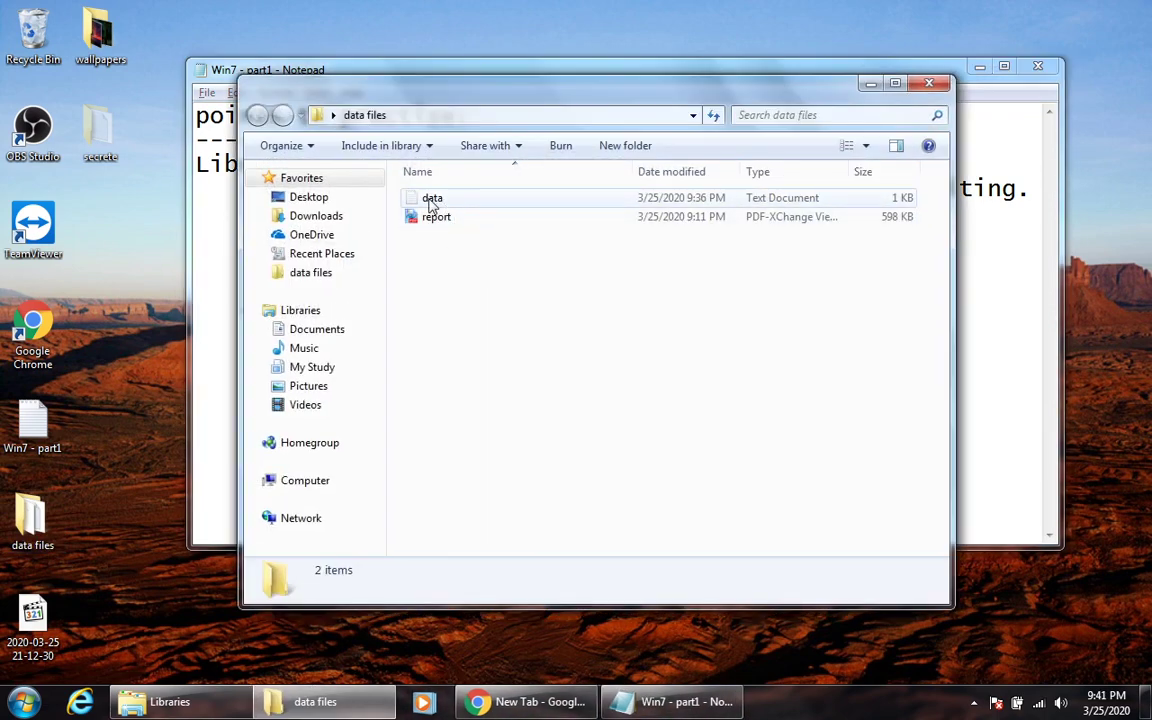
drag(769, 90, 1045, 115)
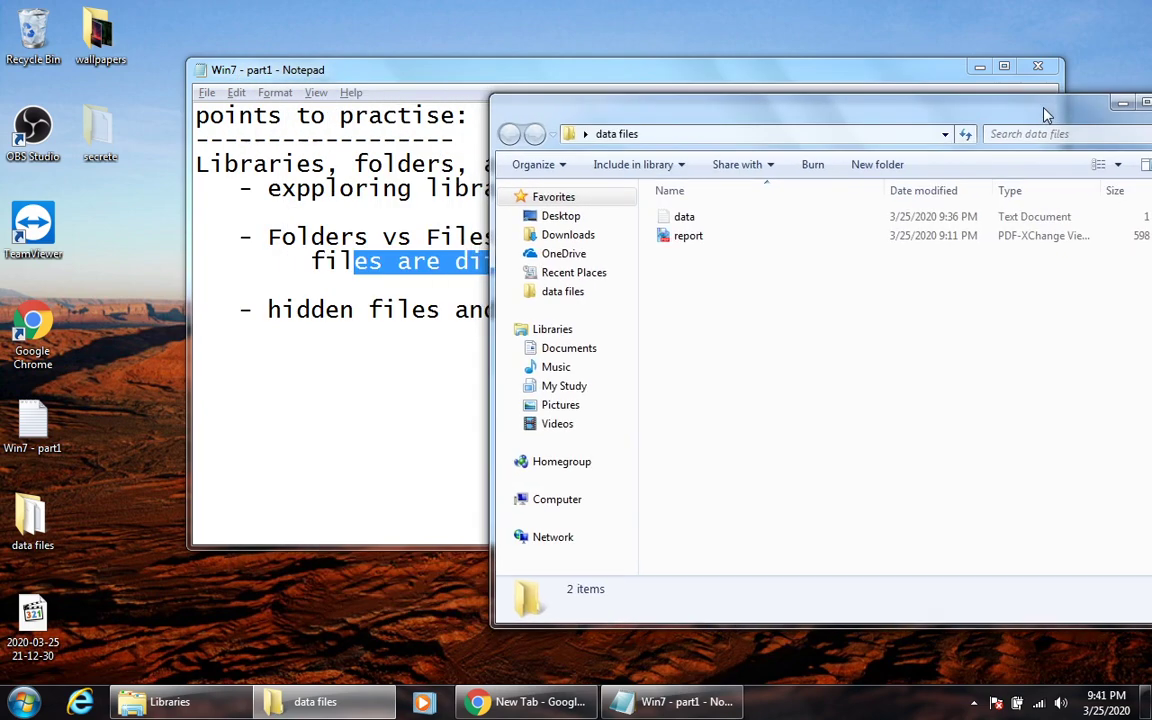
Minimize the Win7 - part1 notes, examine the desktop secrete folder's attributes and sharing properties, and close the properties.
click(979, 67)
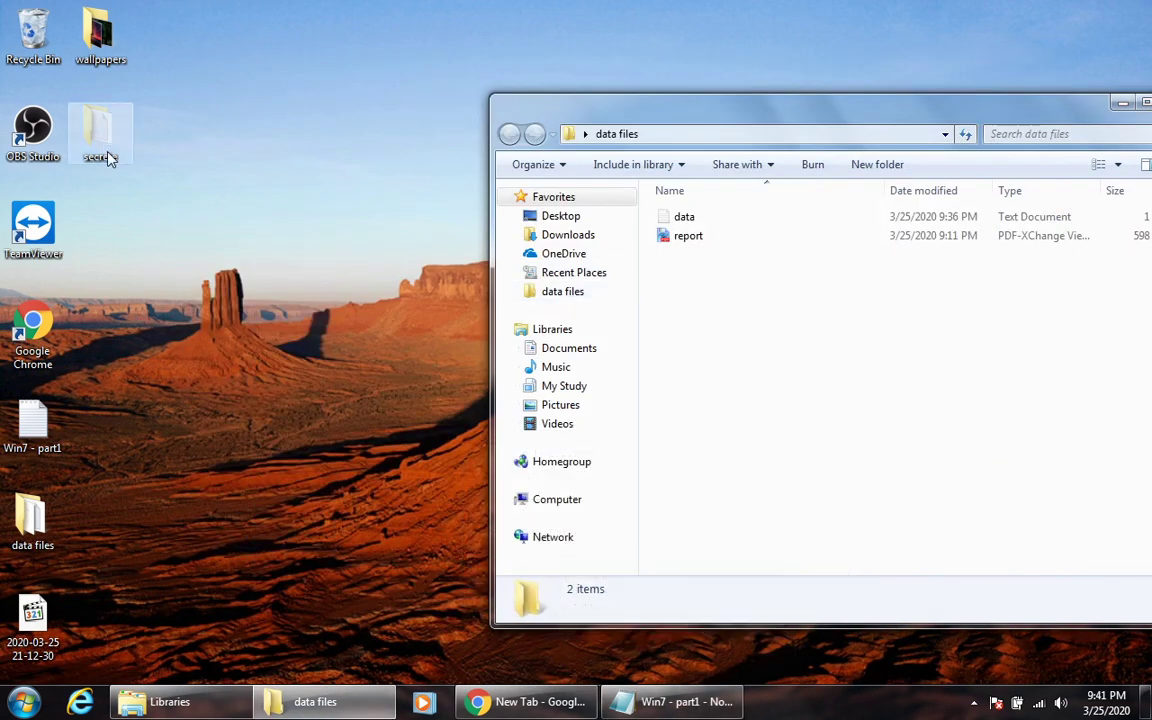
mouse_move(96, 136)
mouse_down()
mouse_move(32, 124)
mouse_move(104, 143)
mouse_up()
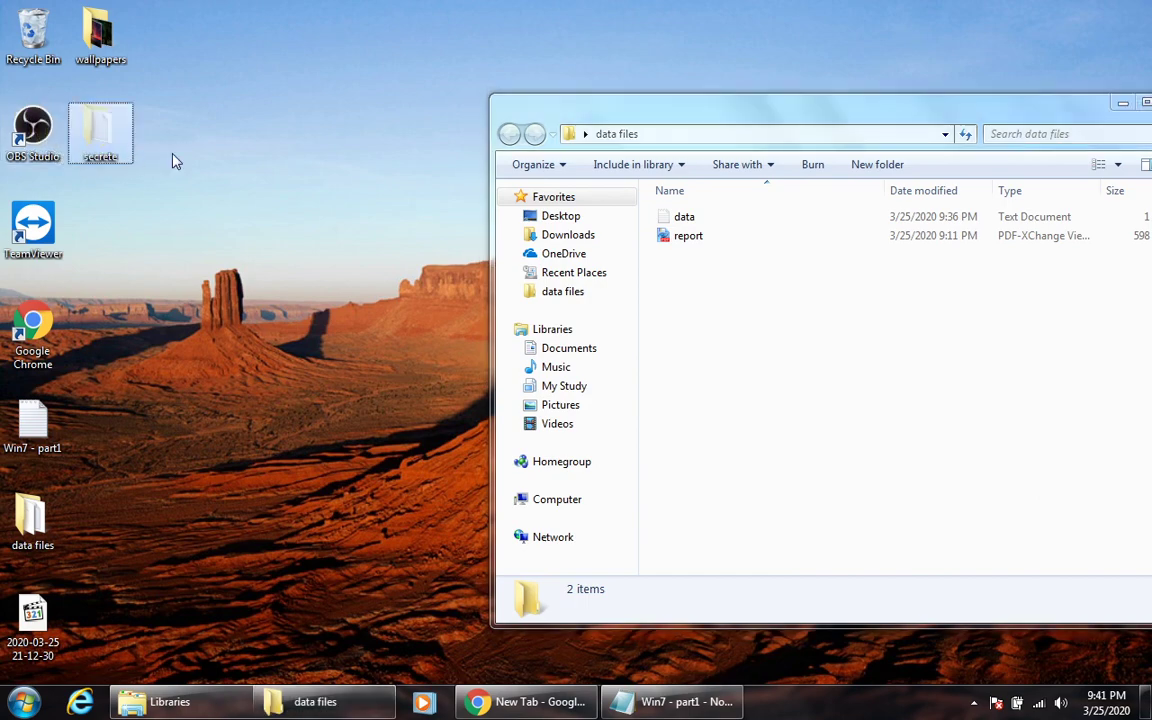
right_click(104, 133)
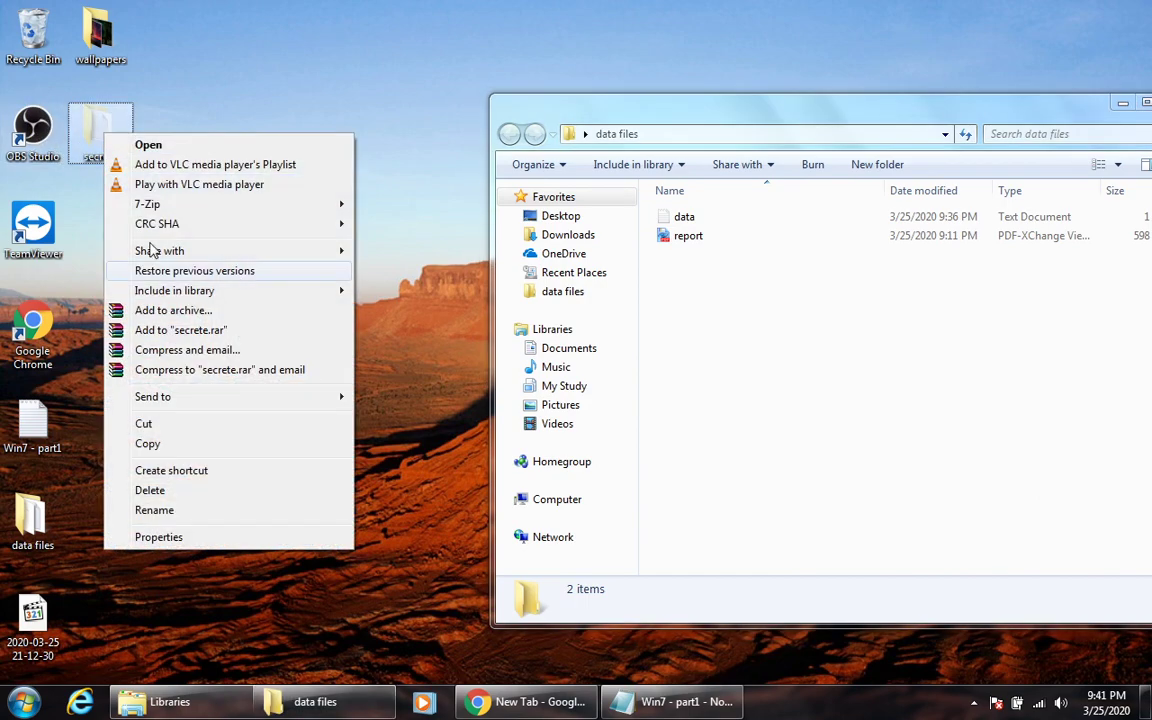
click(158, 537)
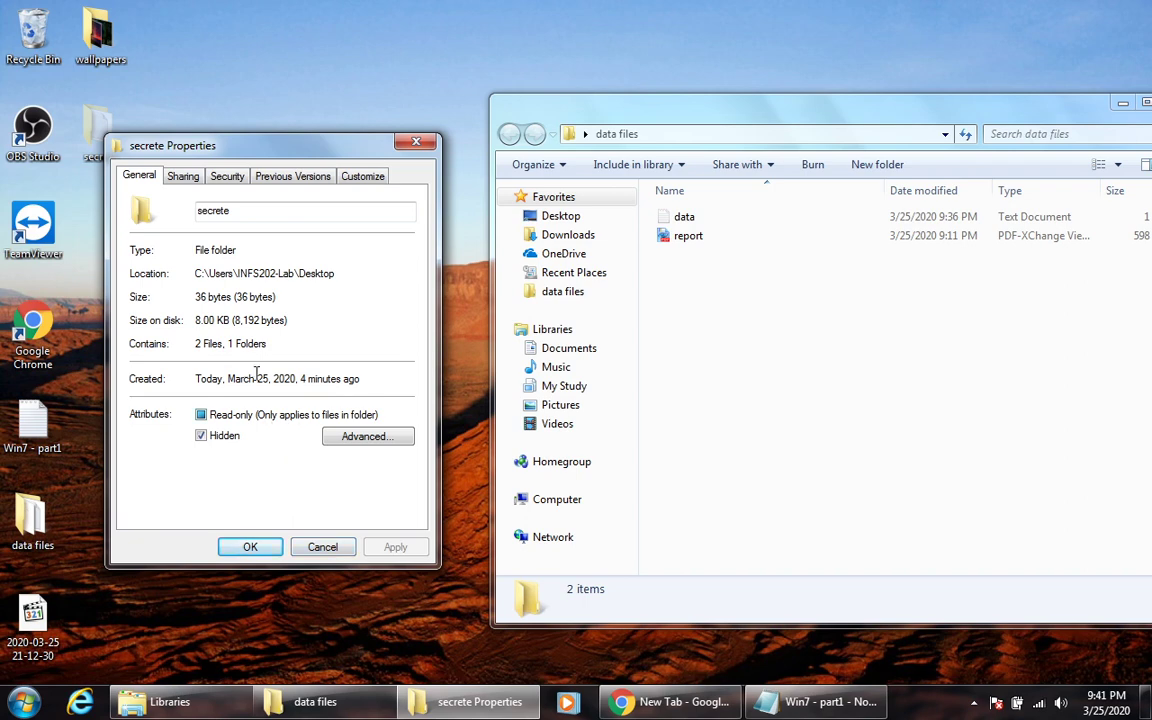
click(183, 176)
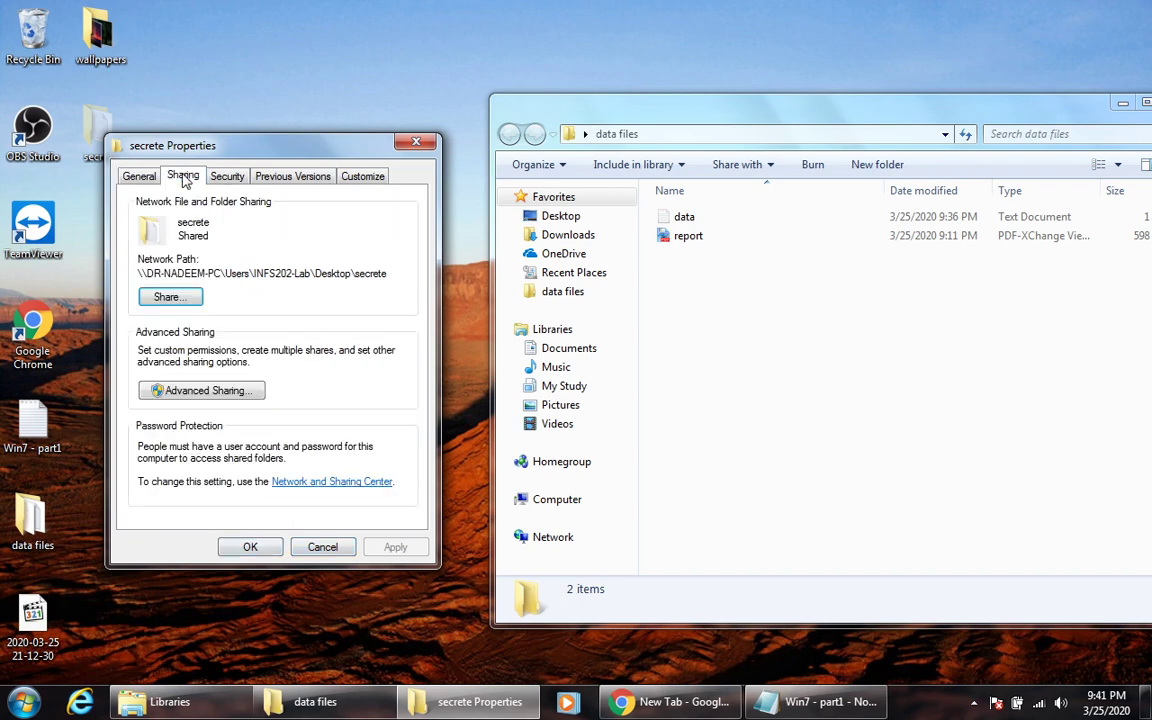
click(416, 141)
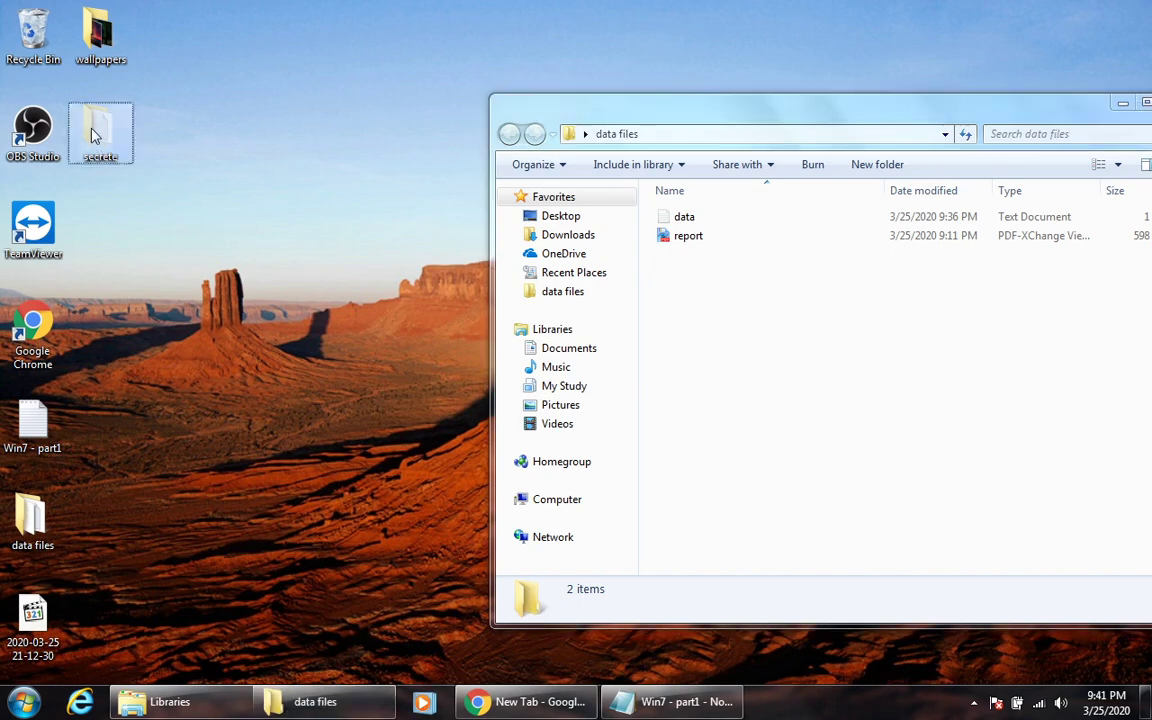
Open the desktop secrete folder, view its key text file and close the file.
double_click(92, 130)
double_click(195, 144)
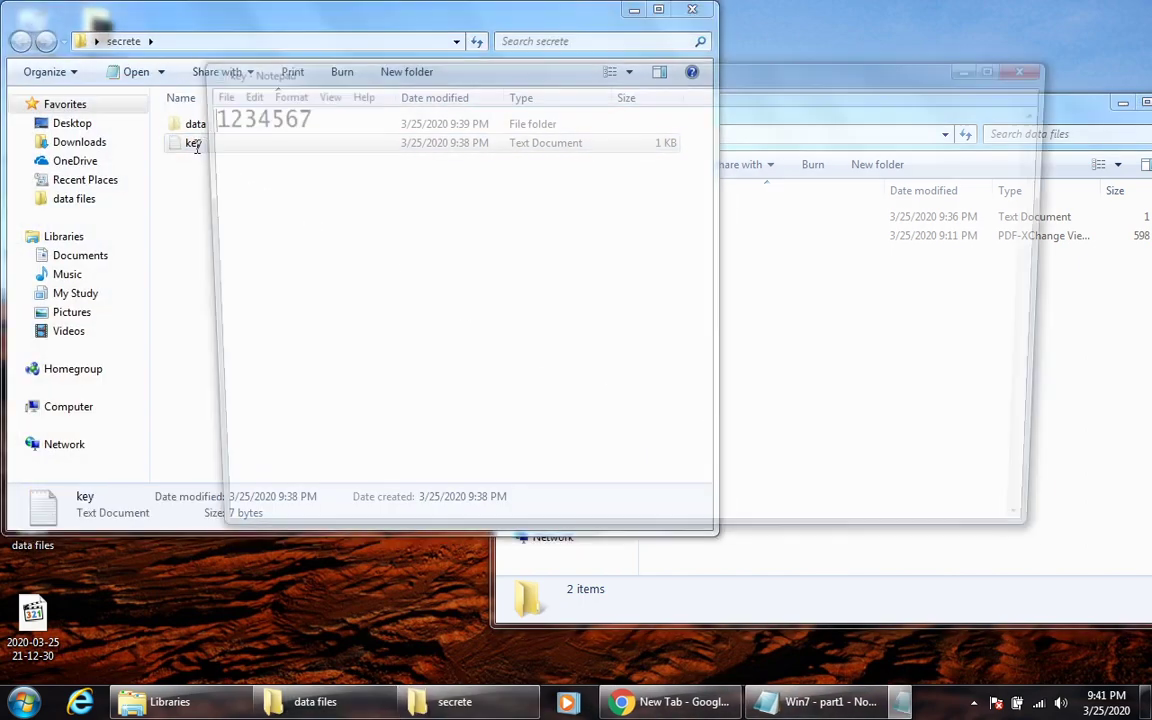
click(1035, 67)
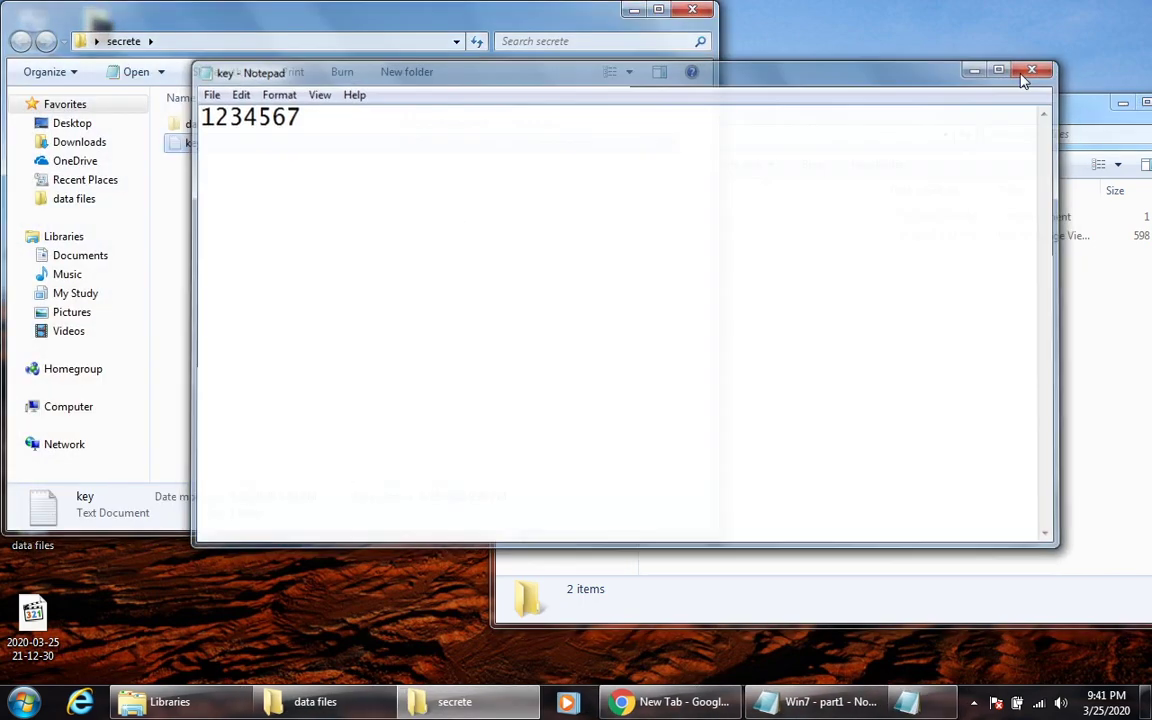
View mydata in the secrete folder's data subfolder, close that window, and view the data text file in data files.
double_click(205, 125)
double_click(226, 123)
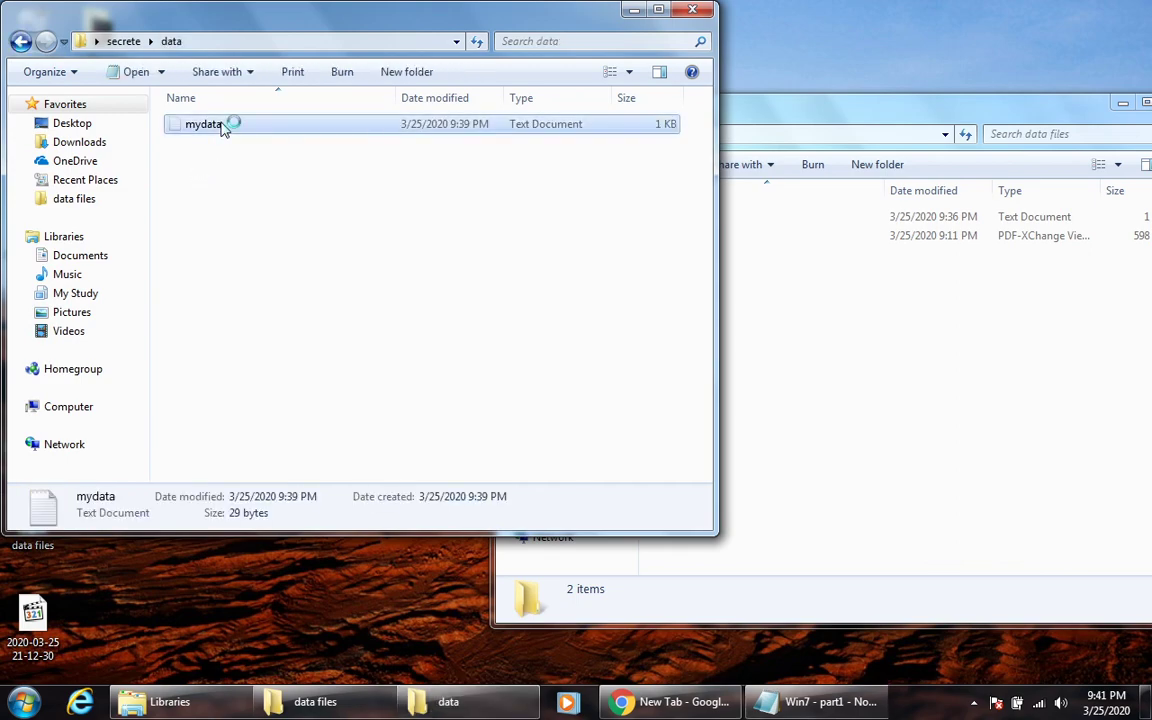
click(1037, 66)
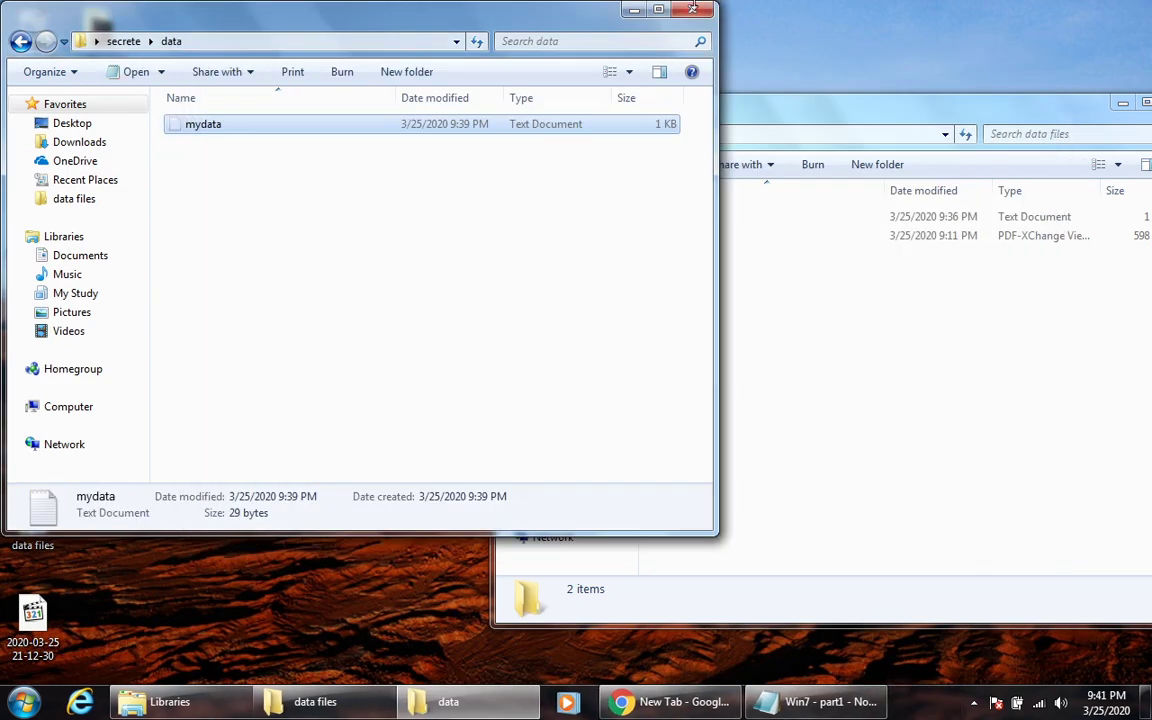
click(692, 9)
double_click(686, 219)
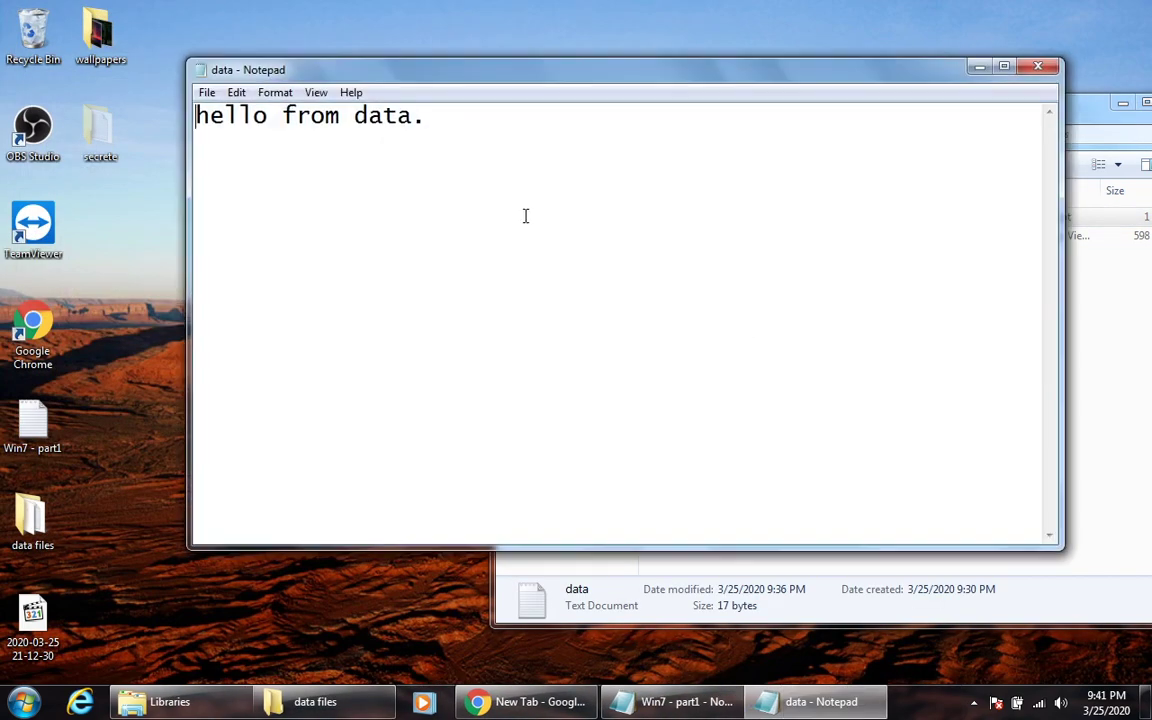
click(1042, 64)
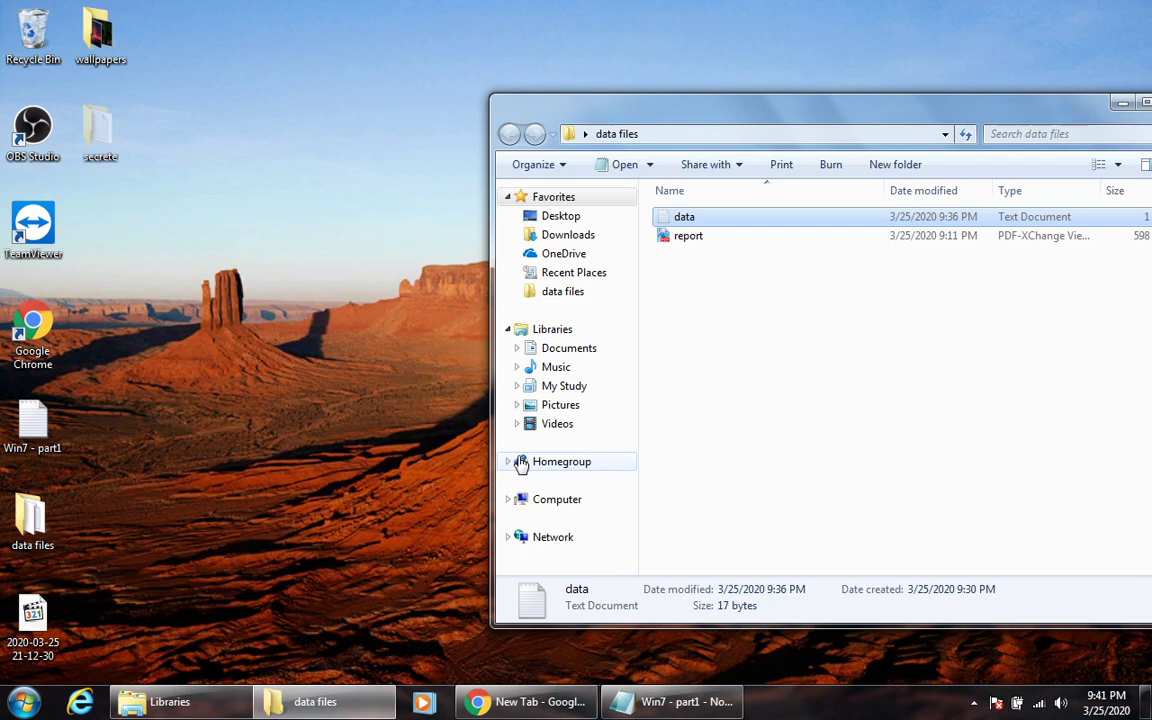
Reopen the secrete folder's properties and examine its network sharing and password protection settings.
click(97, 150)
right_click(97, 150)
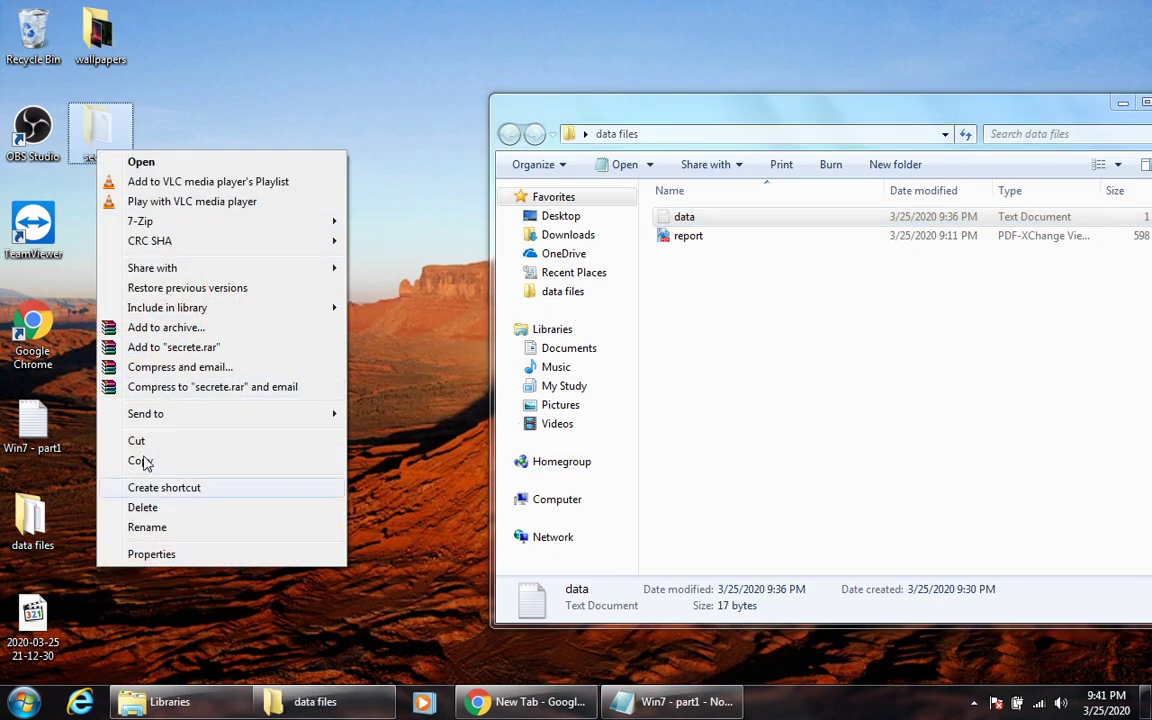
click(147, 551)
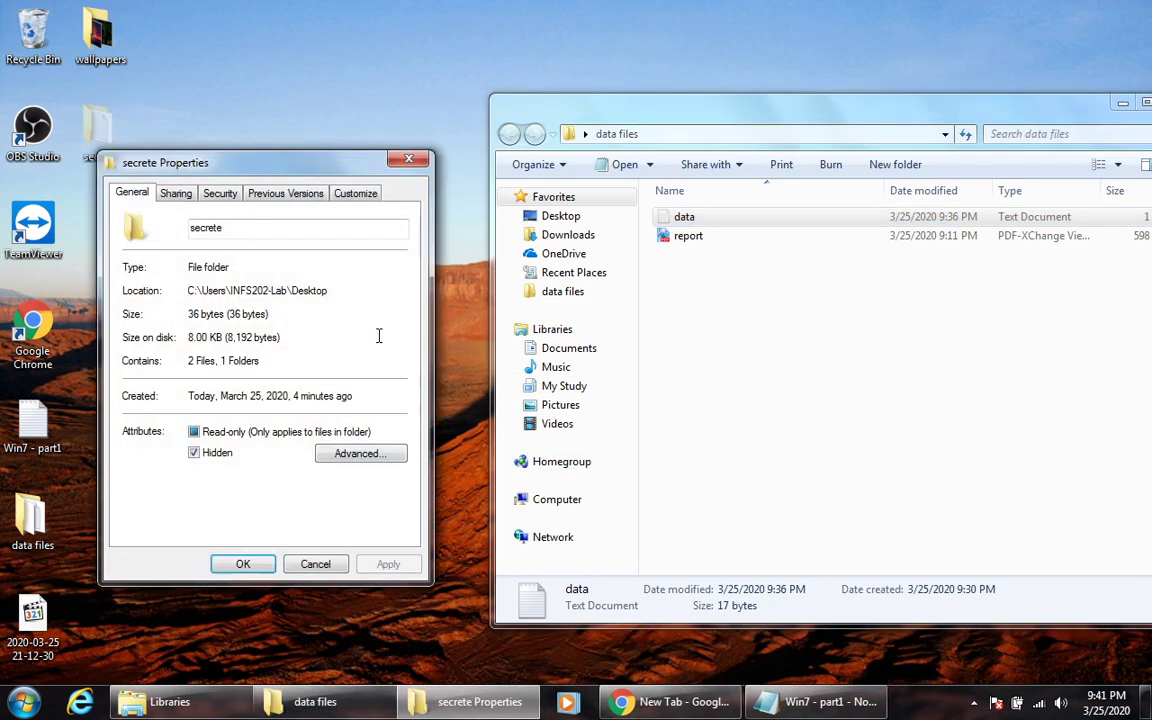
click(174, 193)
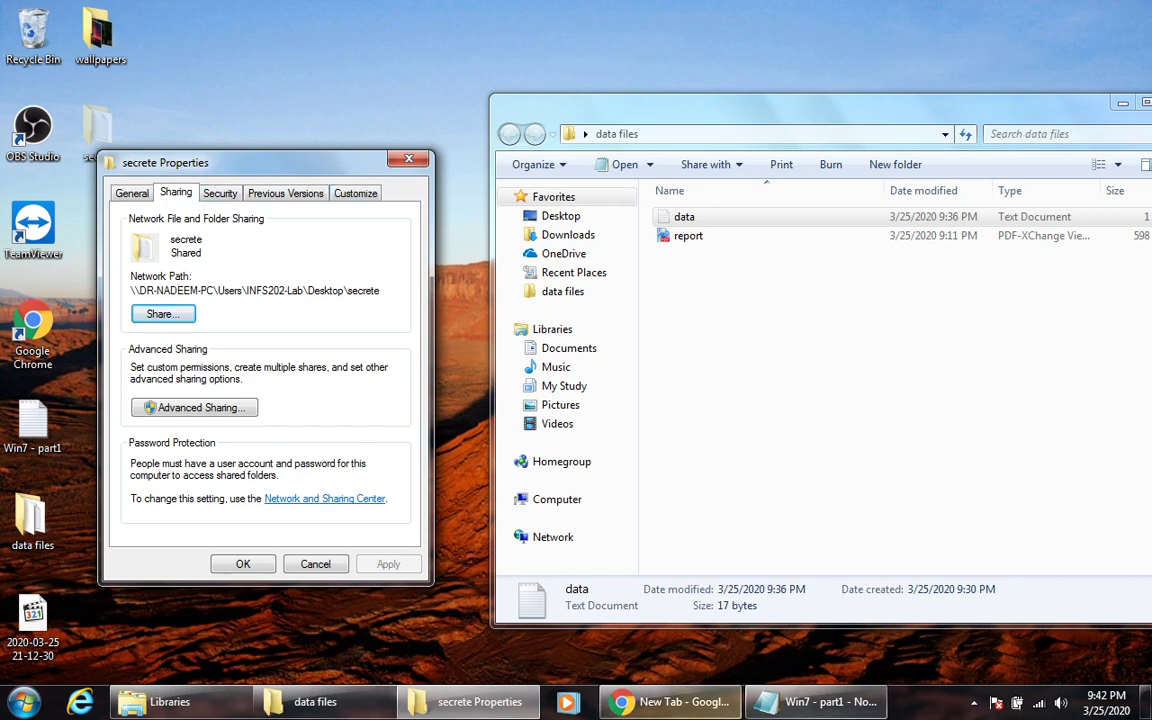
Restore the Win7 - part1 notes, highlight all practice points from exploring libraries to hidden files and folders, and minimize the notes.
click(815, 701)
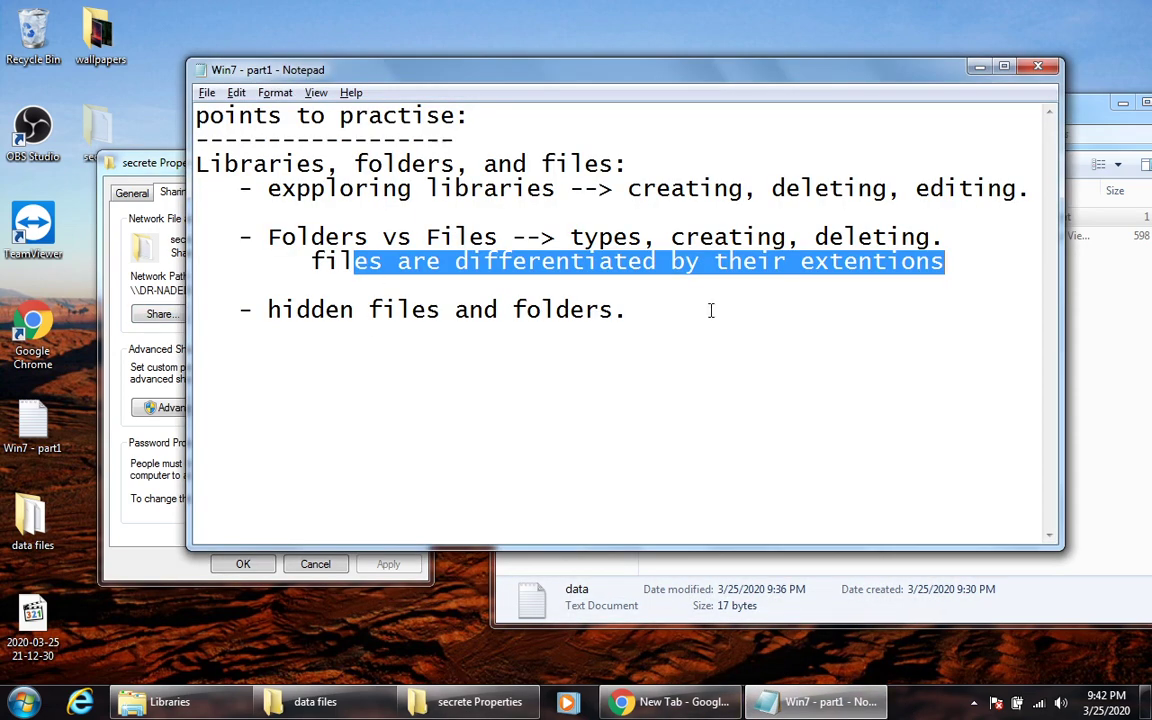
drag(711, 311, 147, 190)
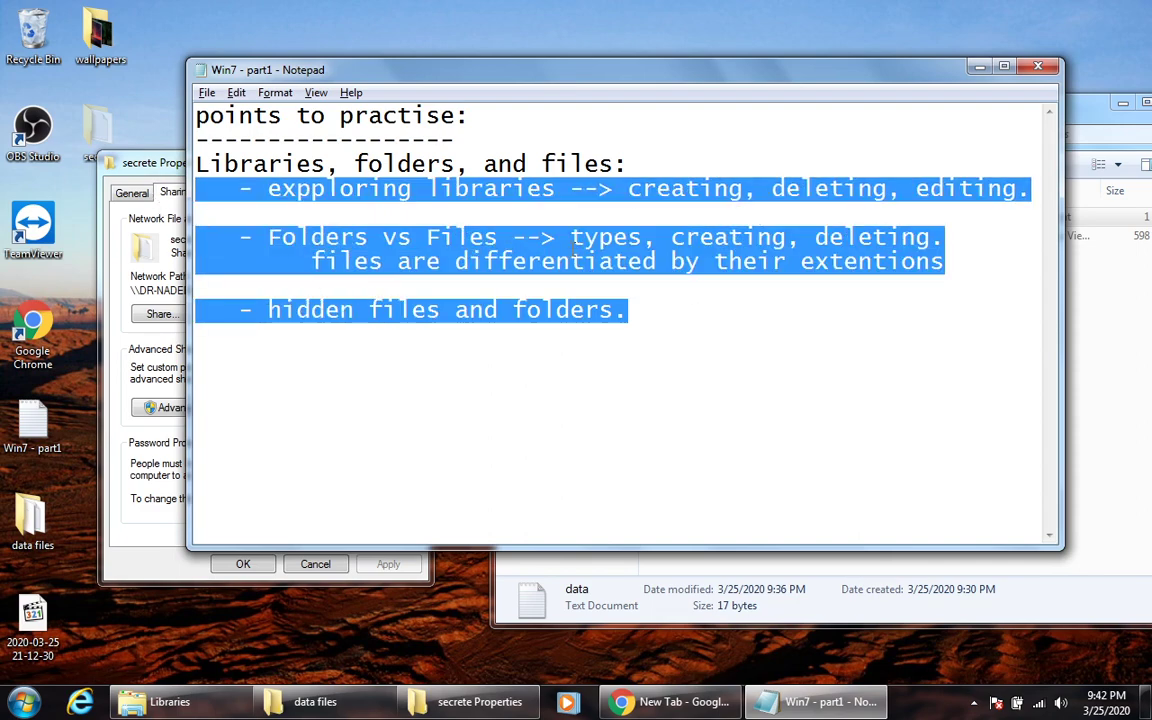
click(979, 66)
Move the data files window into full view, close it, and close the secrete folder's properties.
drag(1000, 108, 786, 101)
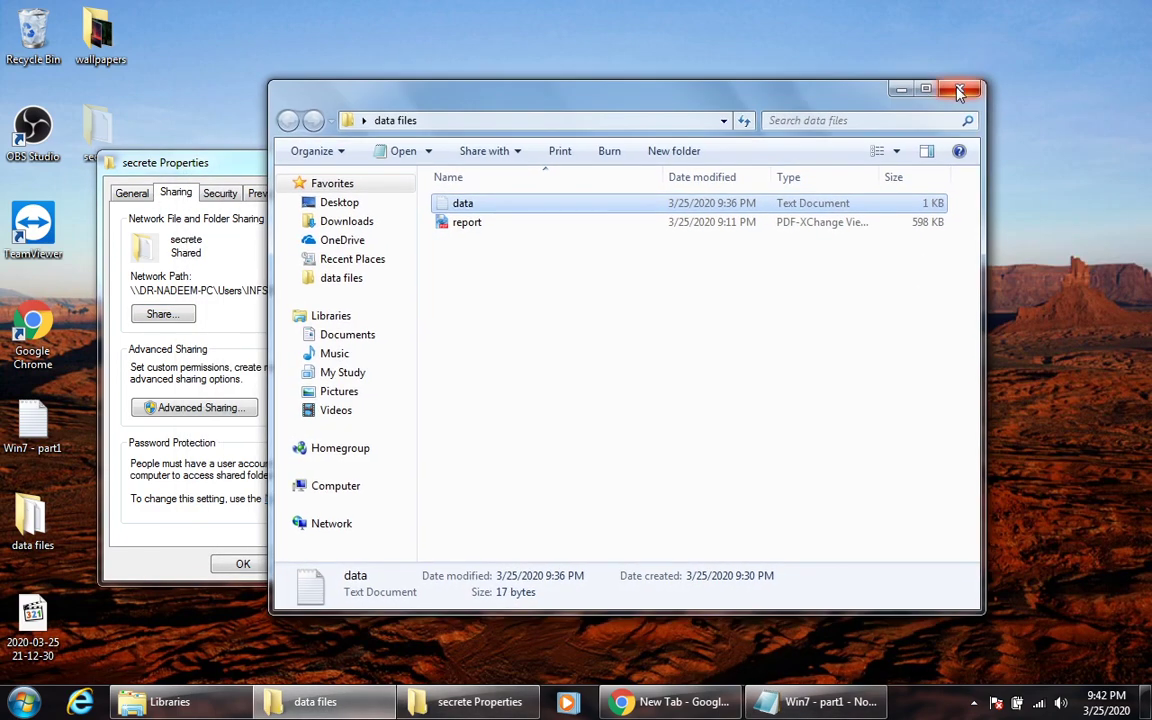
click(960, 93)
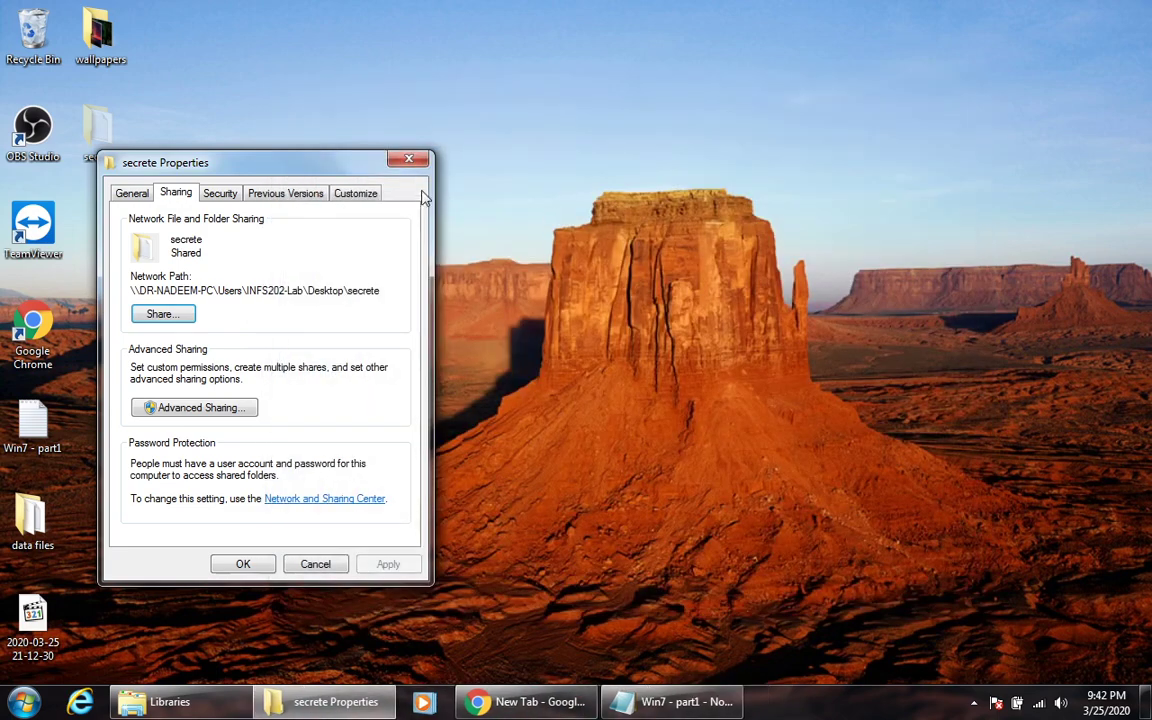
click(411, 163)
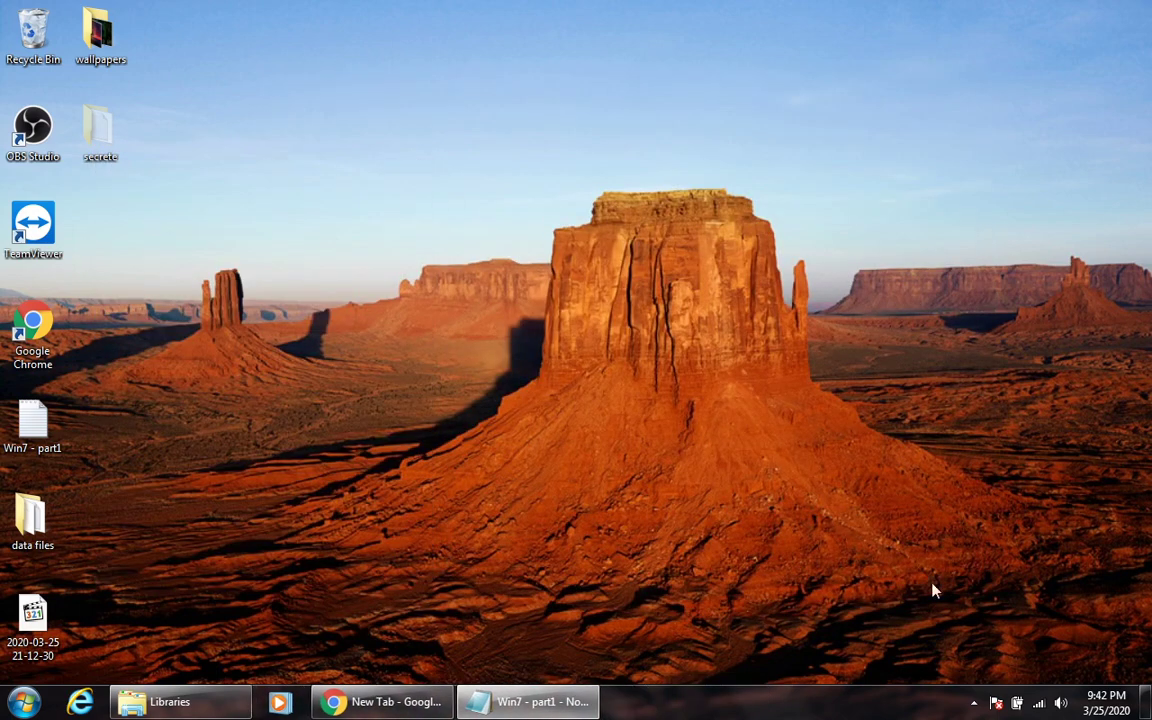
Stop the OBS Studio screen recording from its notification area icon.
click(973, 702)
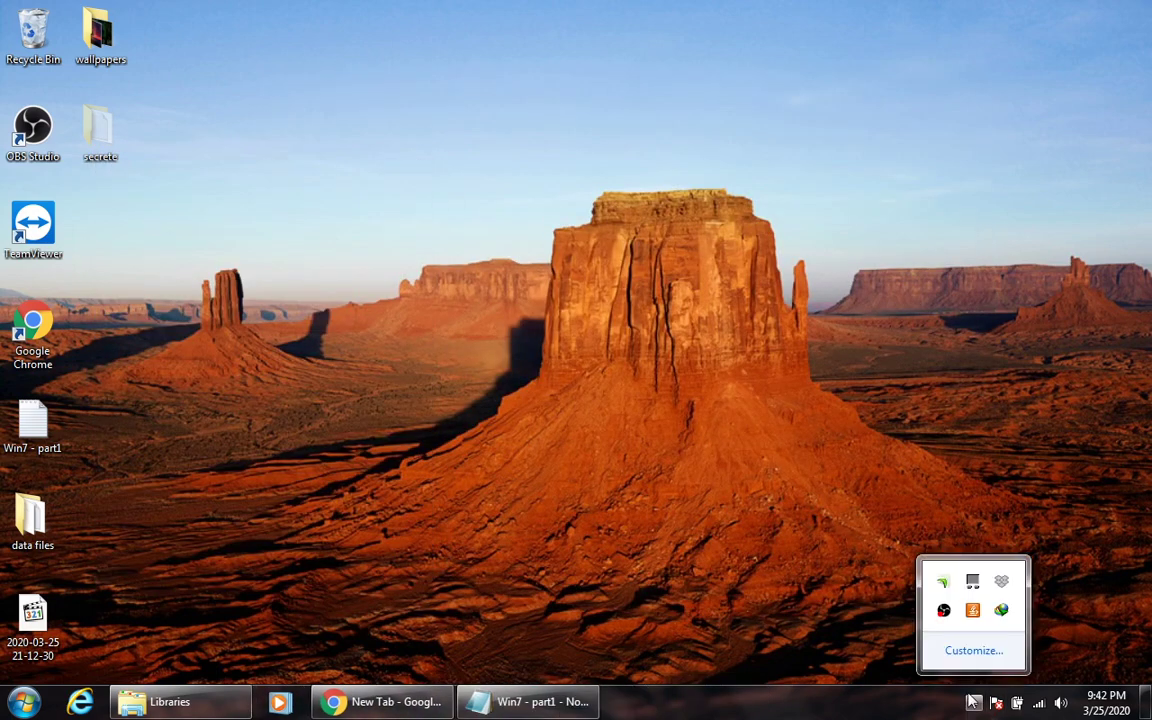
right_click(943, 610)
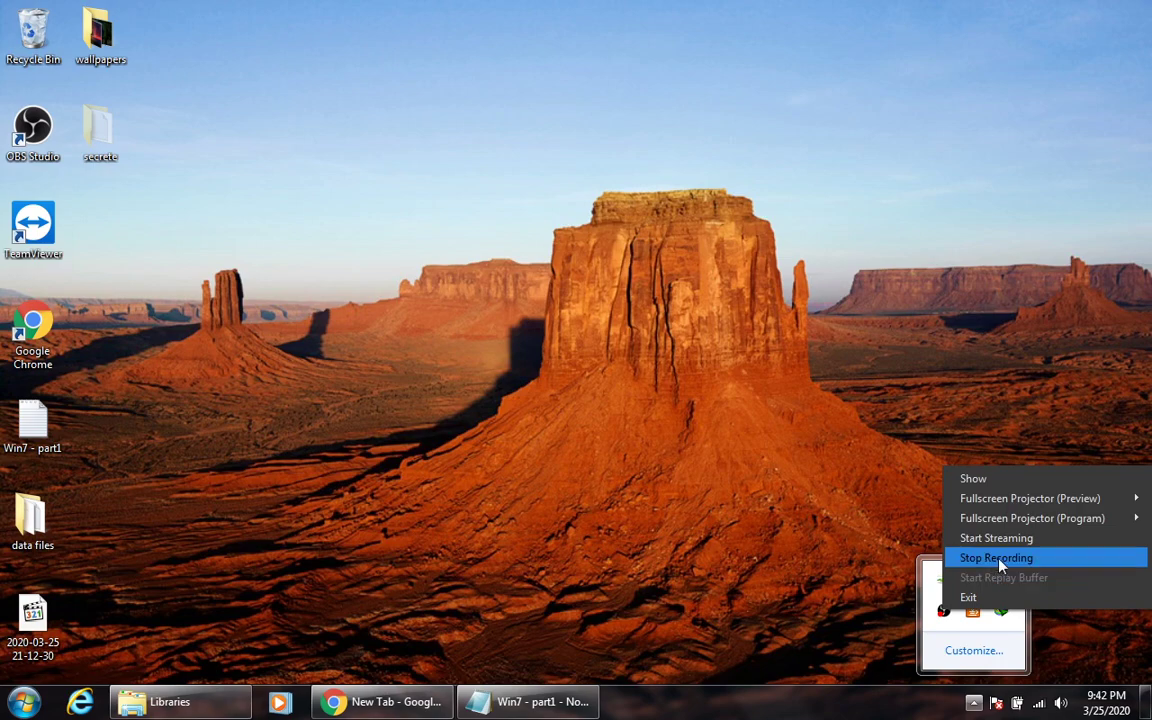